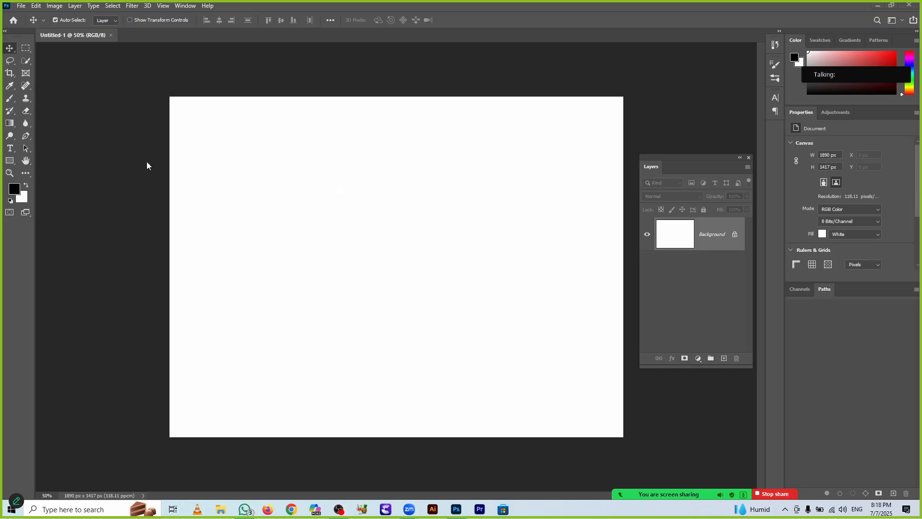
- Set up the Gradient tool with the Foreground to Background preset from the Basics presets
click(9, 124)
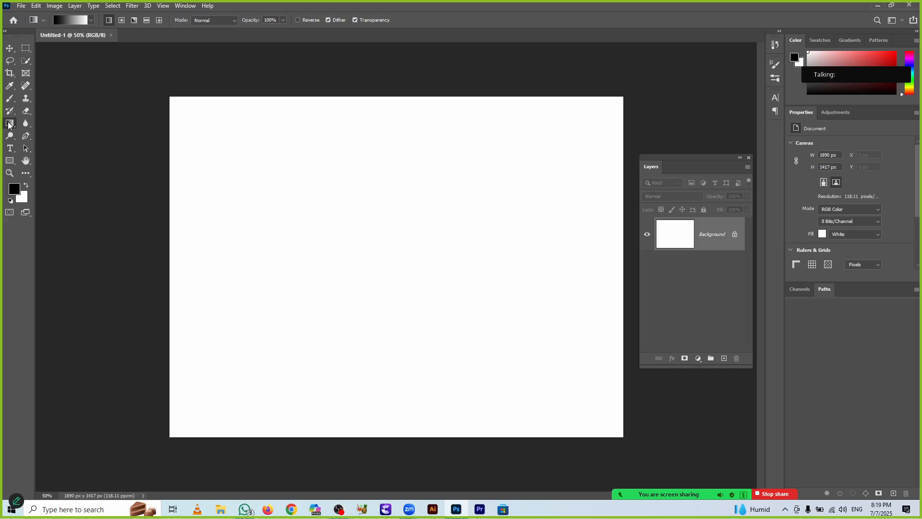
click(63, 21)
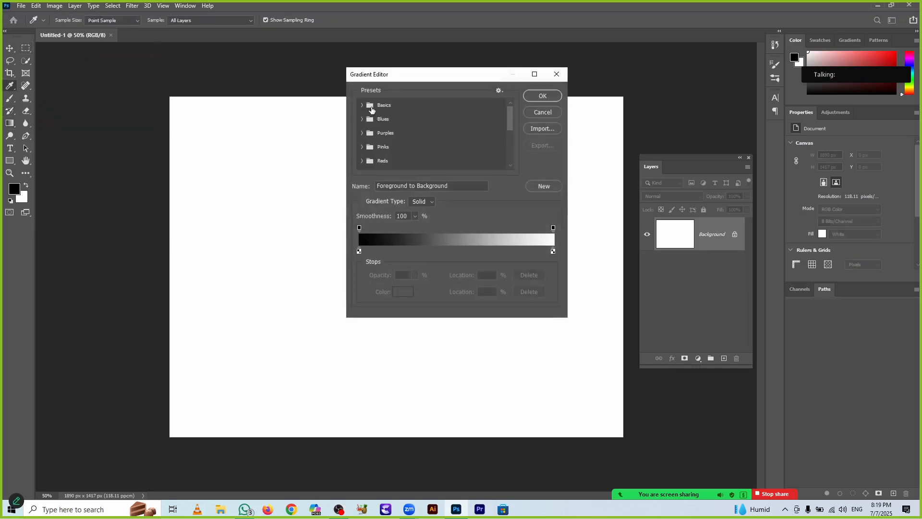
click(362, 105)
click(374, 120)
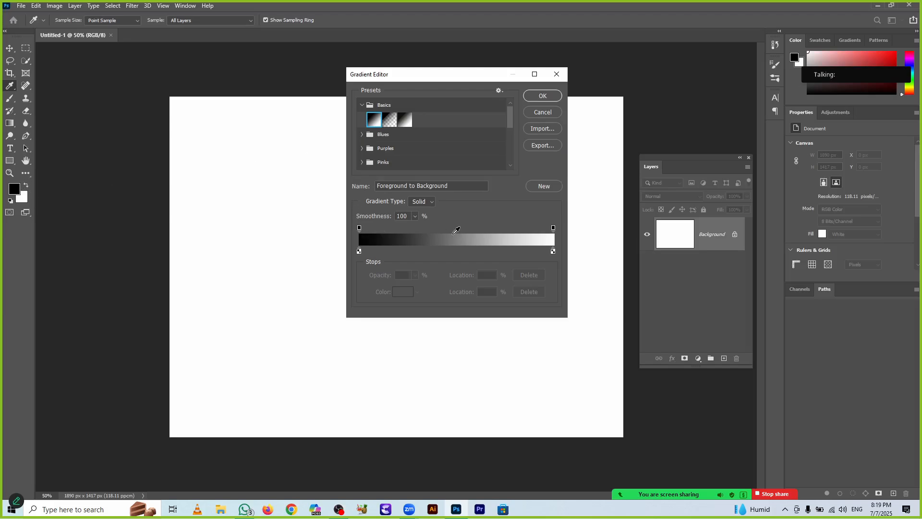
click(537, 95)
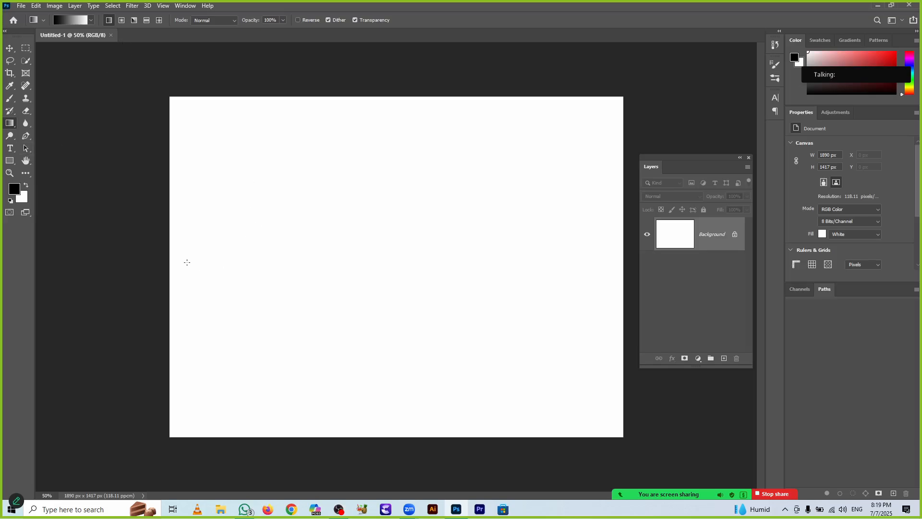
- Try a black-to-white linear gradient across the canvas from its left edge to its right edge, and undo it
drag(168, 260, 623, 264)
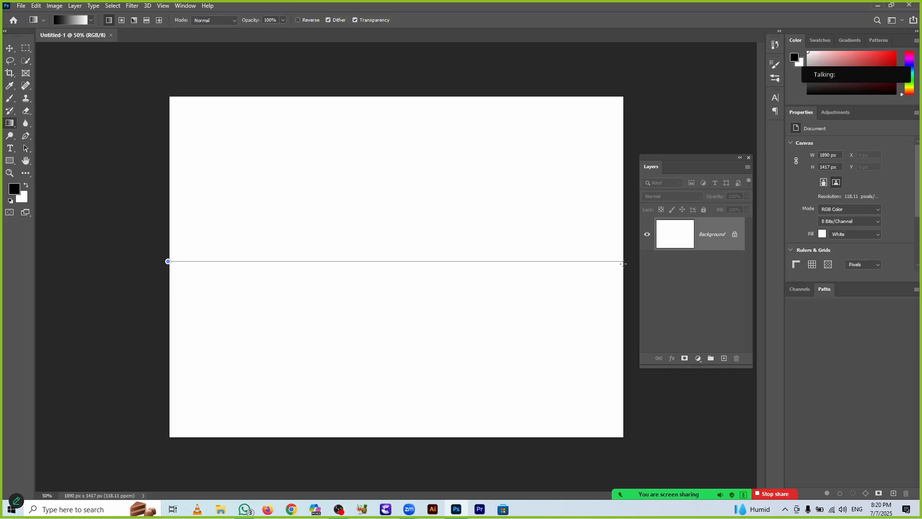
drag(623, 264, 623, 264)
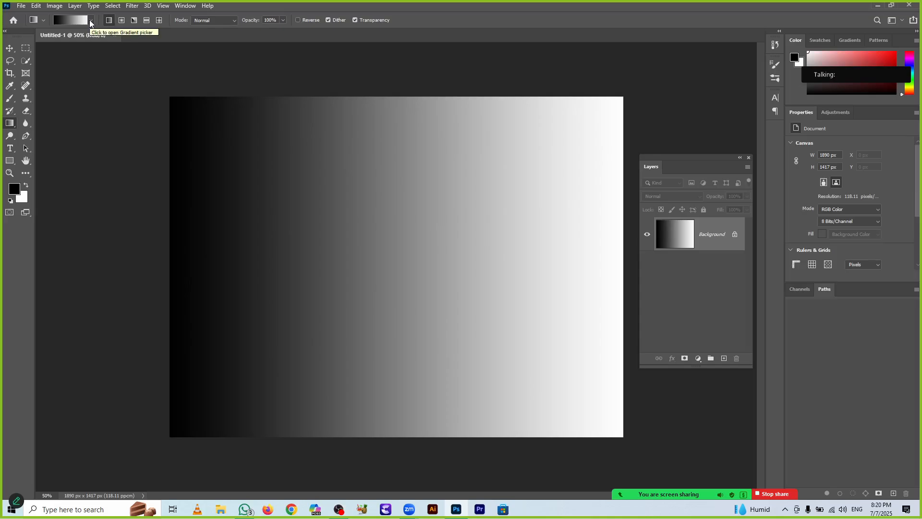
key(ctrl+z)
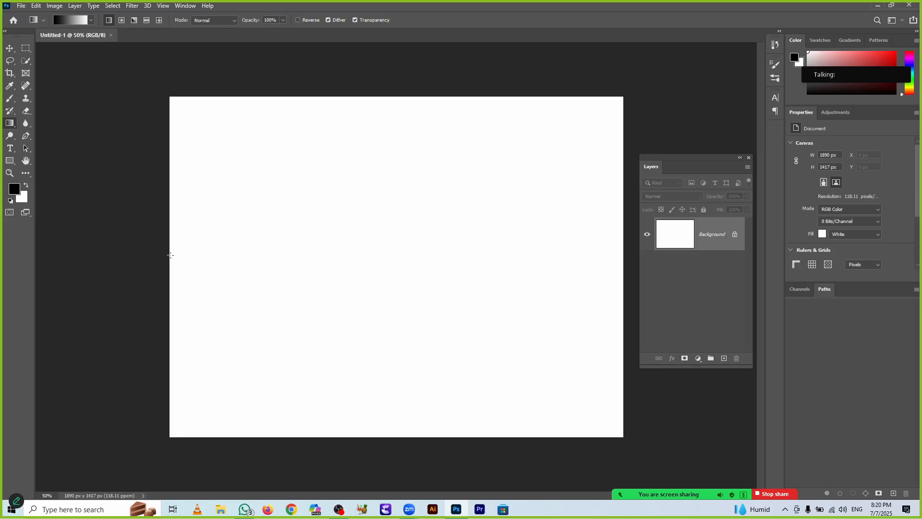
- Try the linear gradient once from left to right and once from right to left across the canvas, undoing each
drag(170, 255, 625, 248)
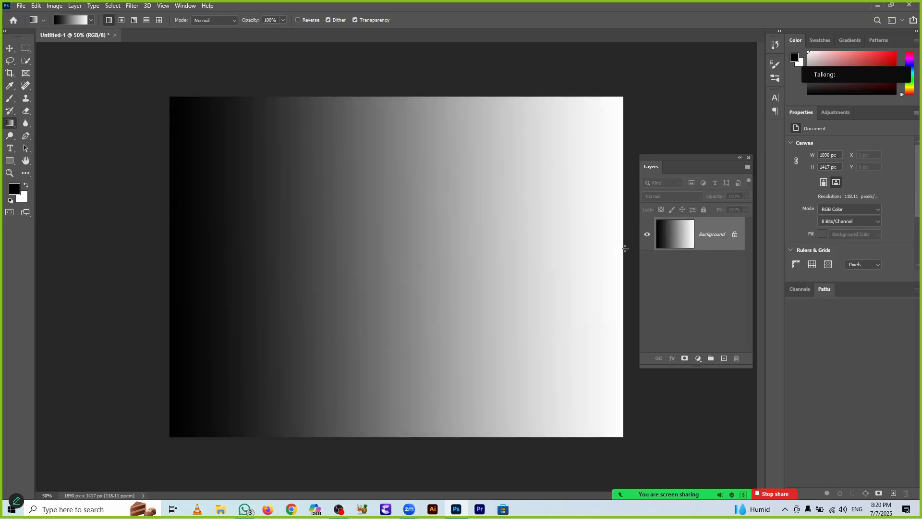
key(ctrl+z)
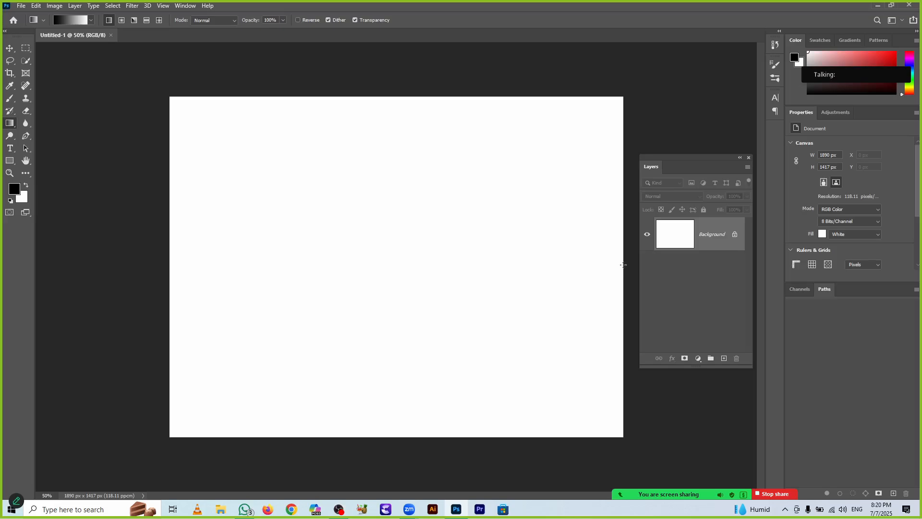
drag(623, 264, 147, 260)
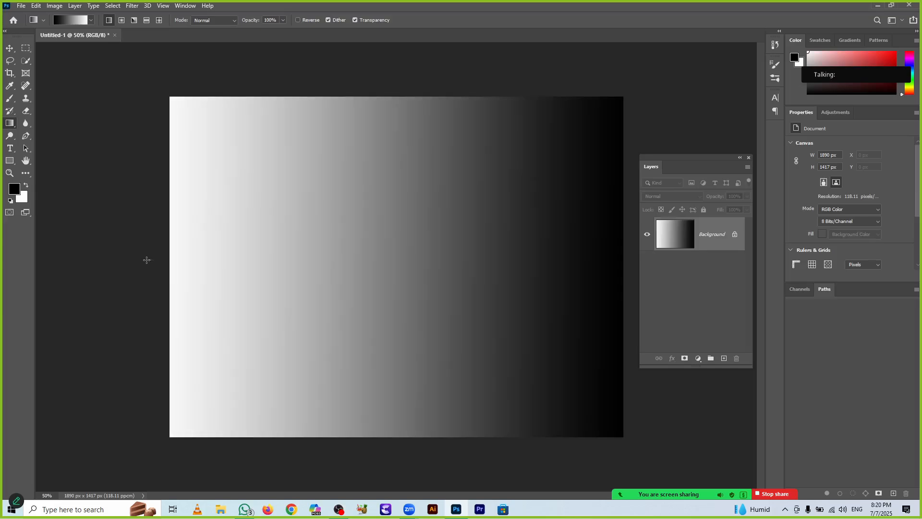
key(ctrl+z)
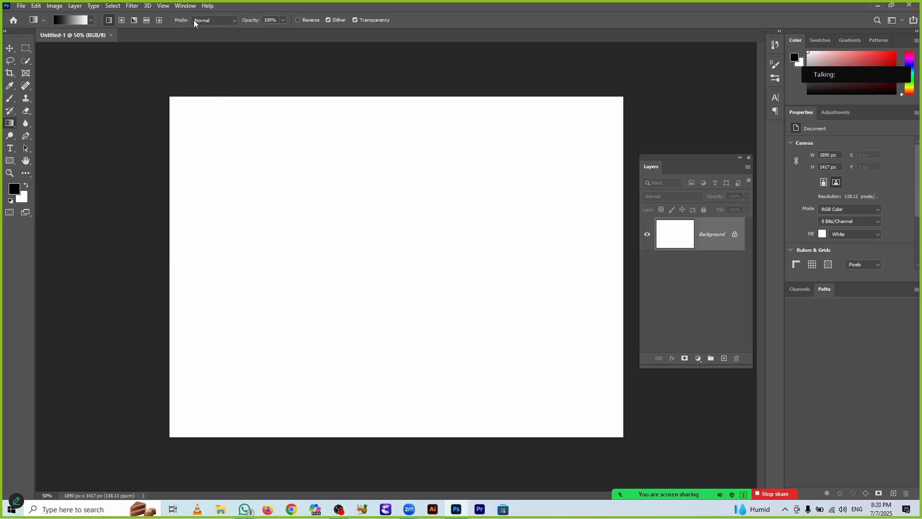
- Try a left-to-right gradient with Reverse enabled, undo it, and disable Reverse again
click(298, 20)
drag(167, 255, 644, 248)
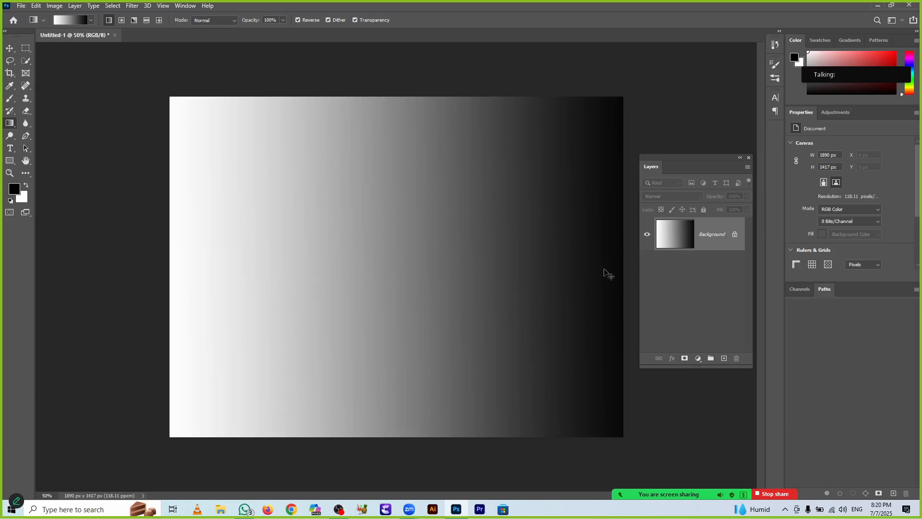
key(ctrl+z)
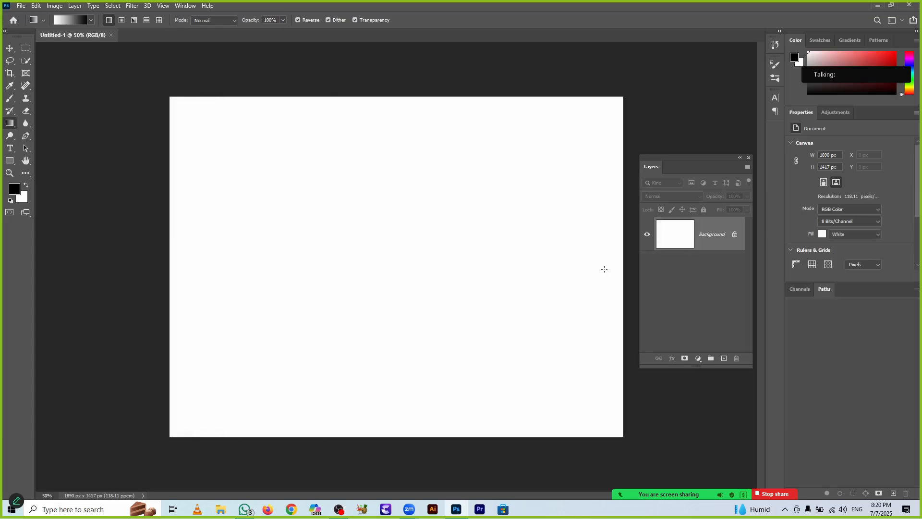
click(298, 20)
- Try vertical black-to-white gradients from the canvas's top edge, first over the full height and again over the upper part, undoing each
drag(384, 97, 384, 445)
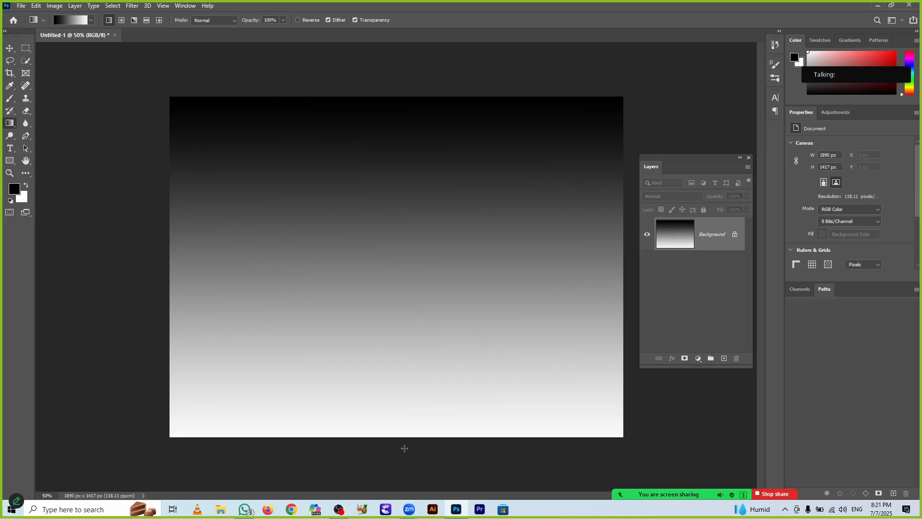
key(ctrl+z)
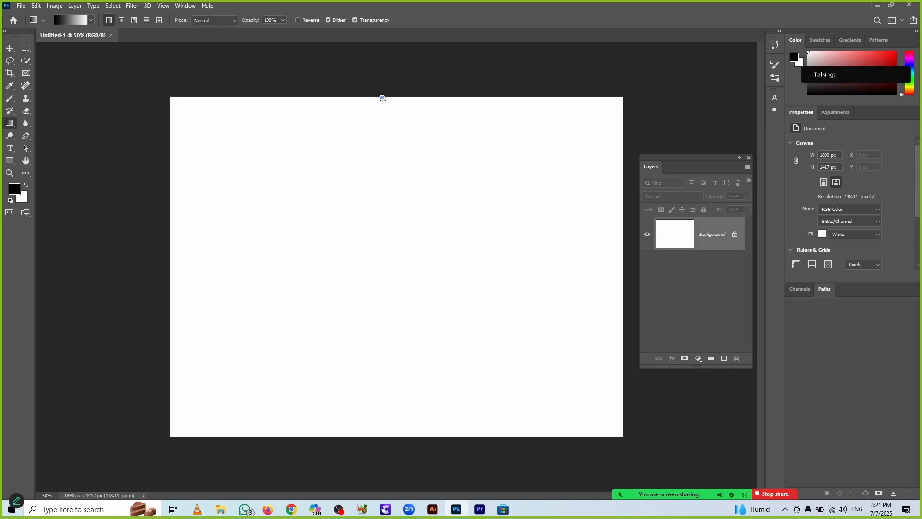
drag(382, 98, 383, 242)
drag(383, 242, 383, 241)
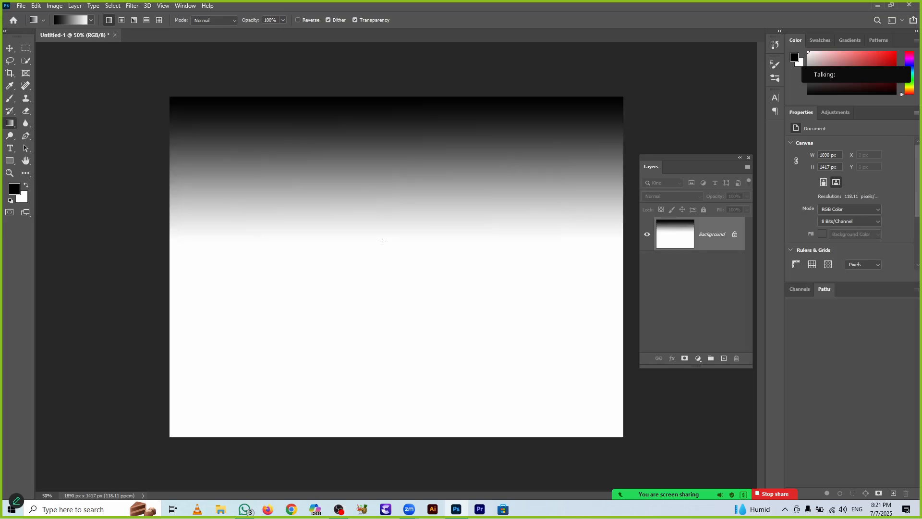
key(ctrl+z)
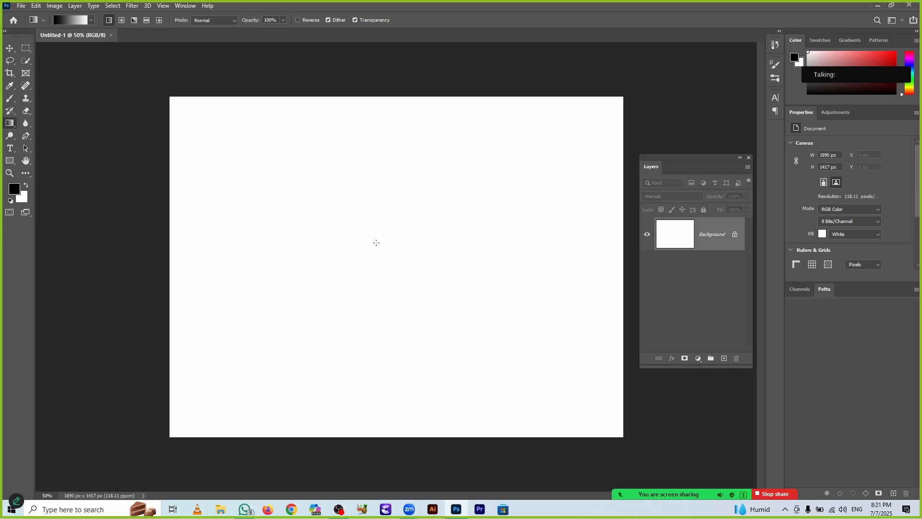
- Set the foreground color to red, f10e0e
click(13, 190)
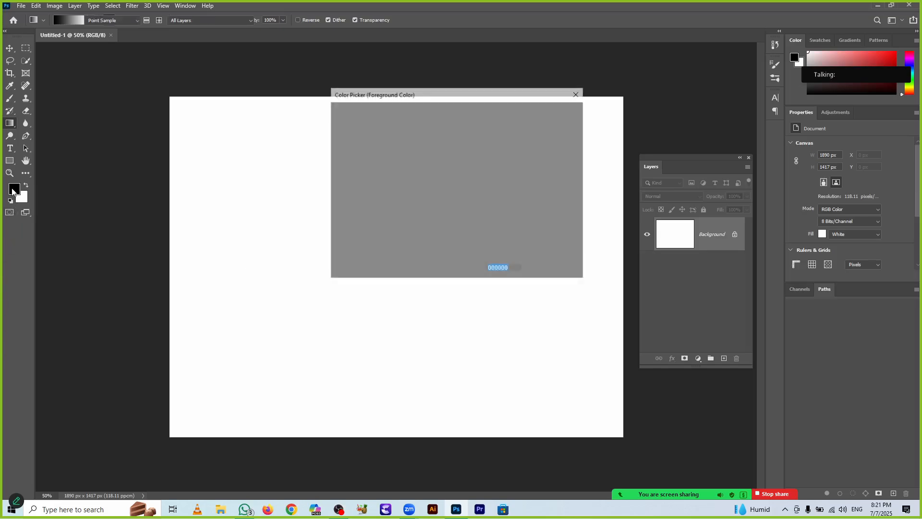
click(449, 122)
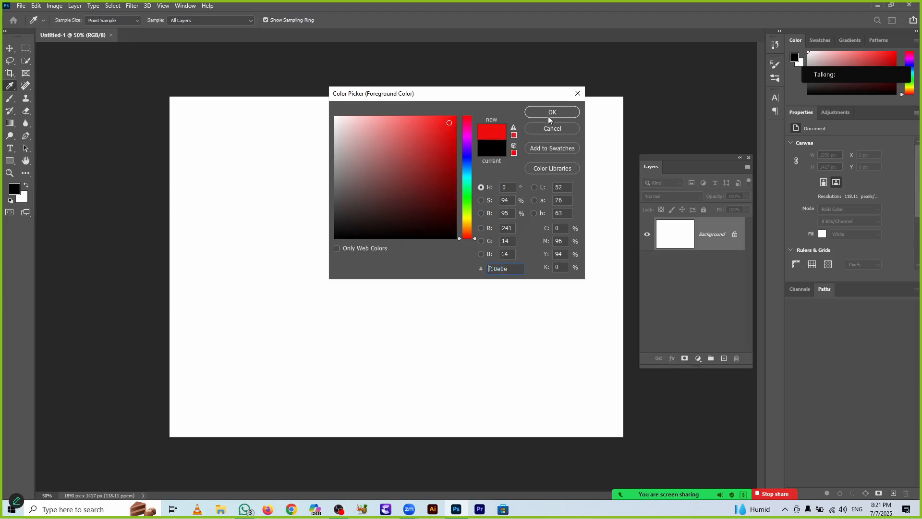
click(551, 115)
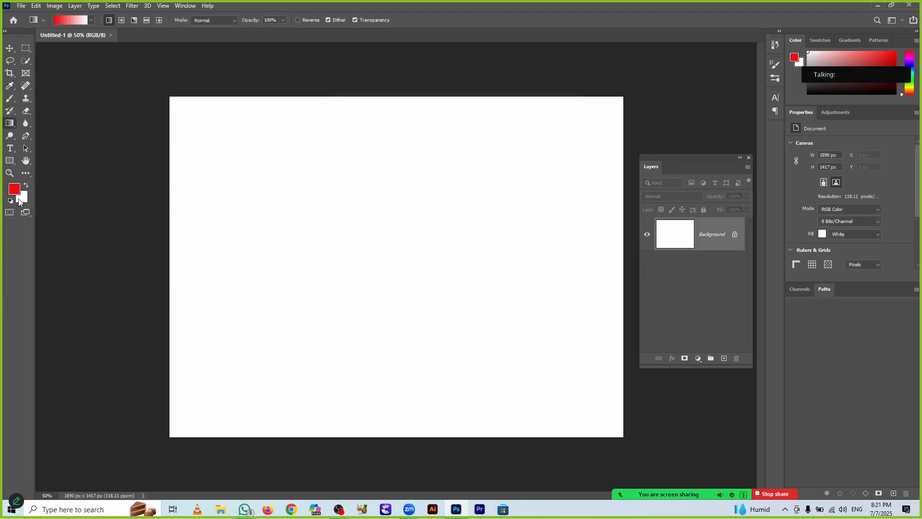
- Set the background color to light green, 84f658, and apply a short red-to-green gradient down from the canvas's top edge
click(19, 200)
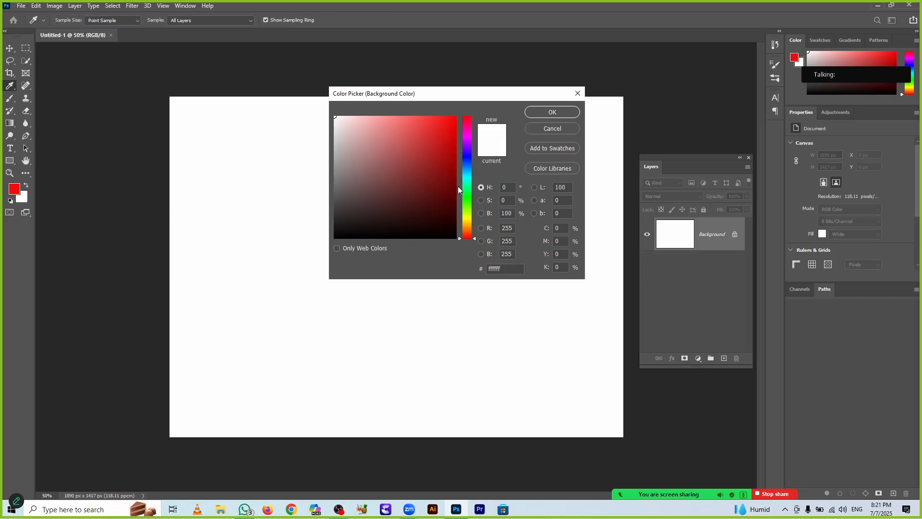
click(469, 203)
click(413, 121)
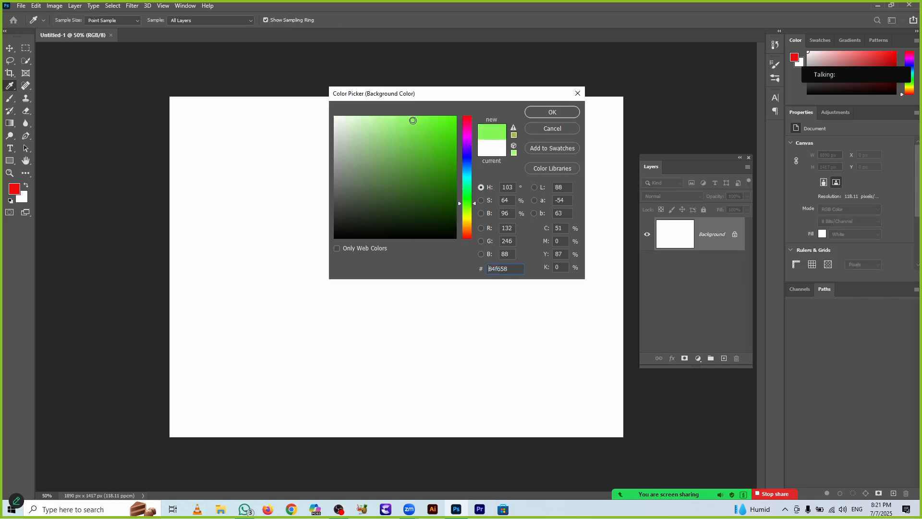
click(529, 113)
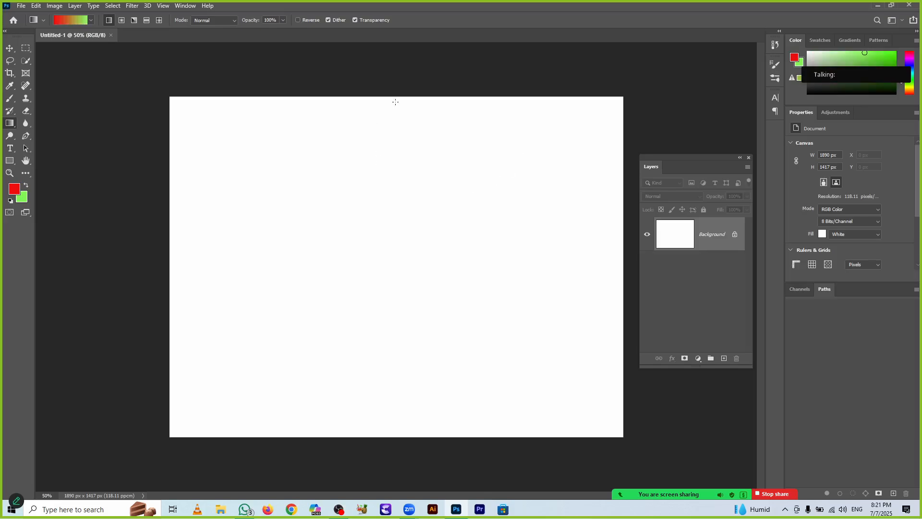
drag(398, 96, 396, 192)
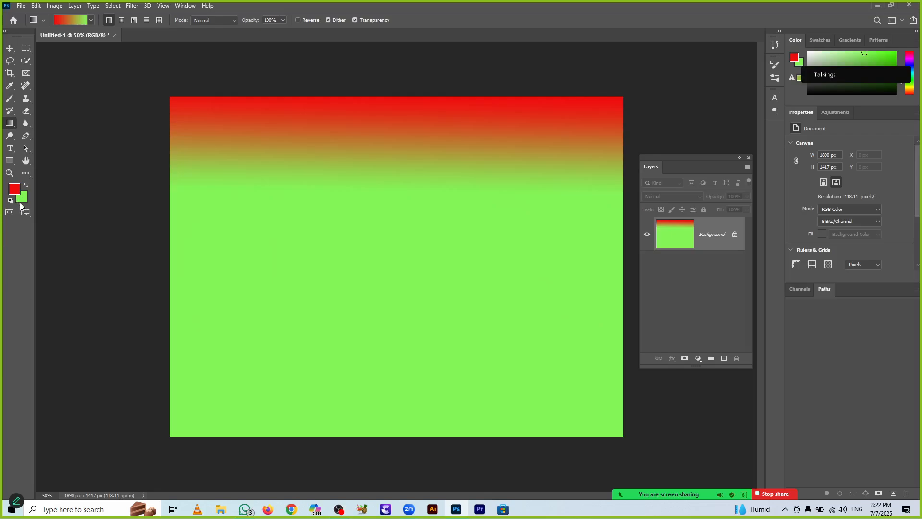
- Swap the foreground and background colors and apply green-to-red gradients, first down from the top edge, finally diagonally from the upper-left to lower-right corner
key(x)
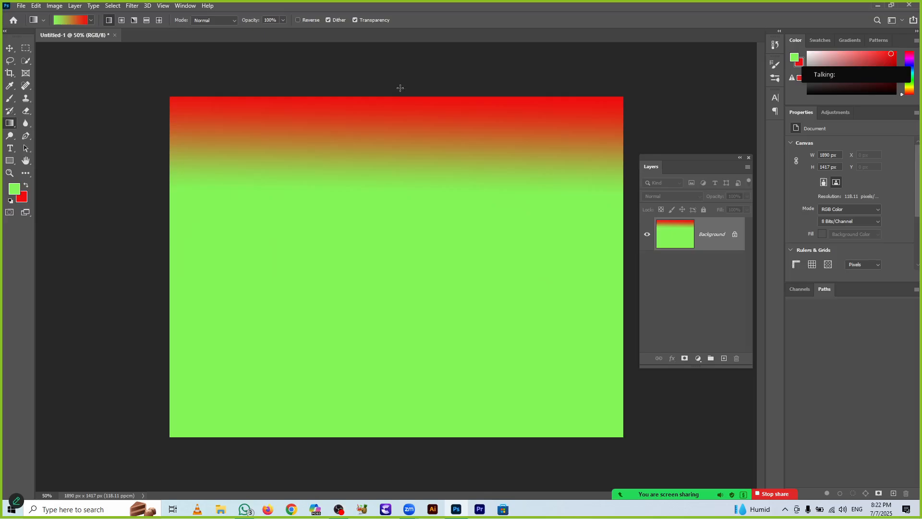
drag(396, 95, 397, 196)
drag(397, 196, 397, 196)
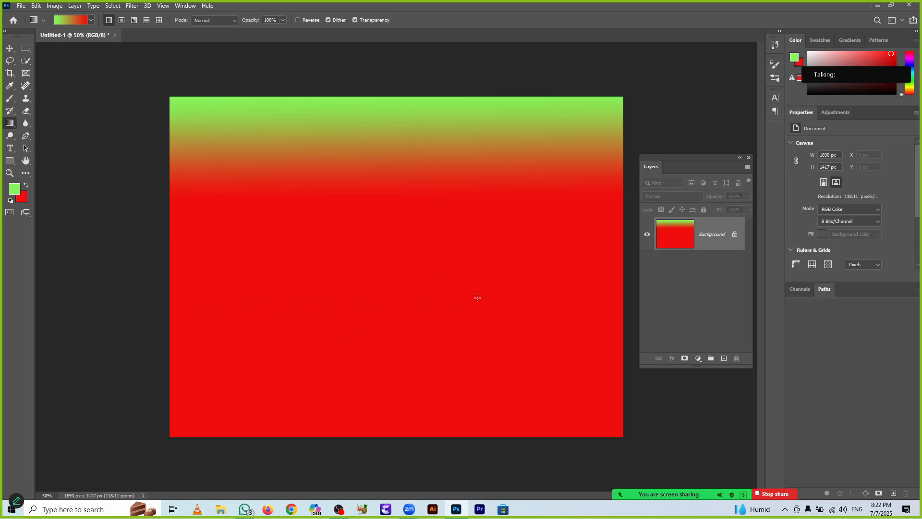
drag(159, 96, 647, 452)
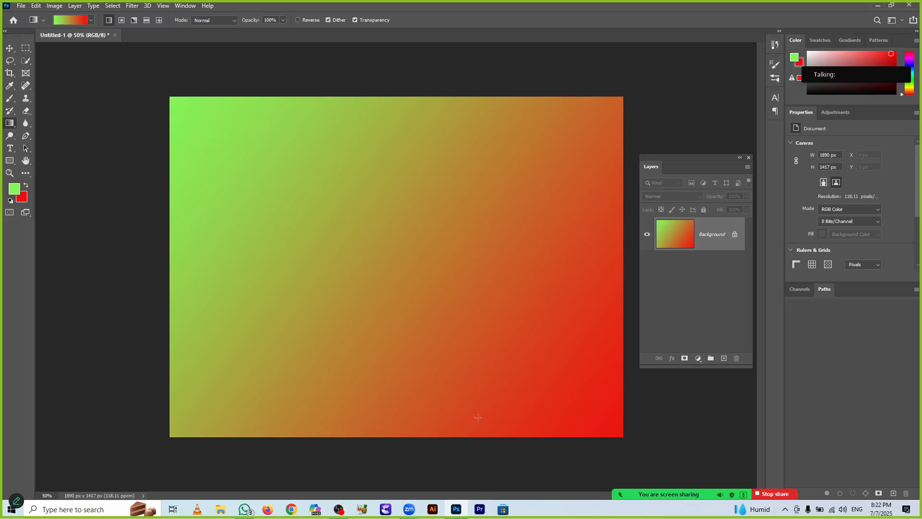
- Change the gradient to the Foreground to Transparent preset from the Basics presets
click(71, 22)
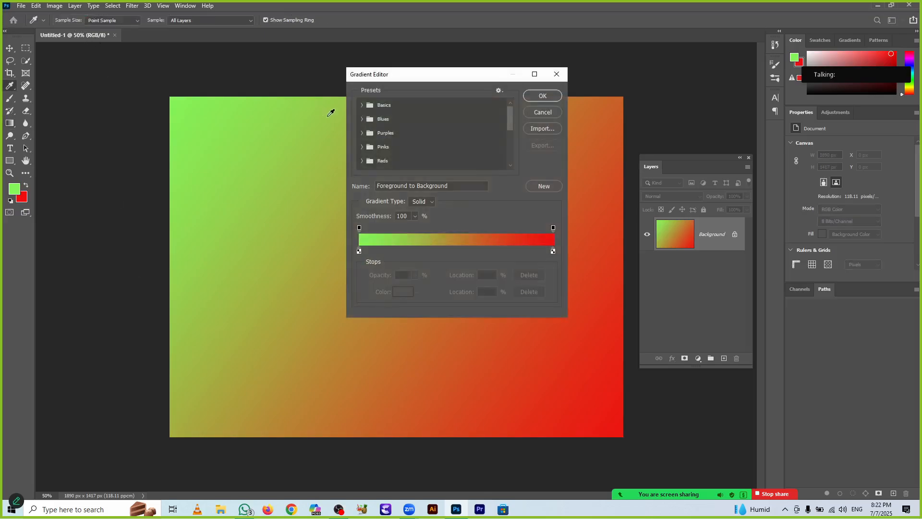
click(363, 105)
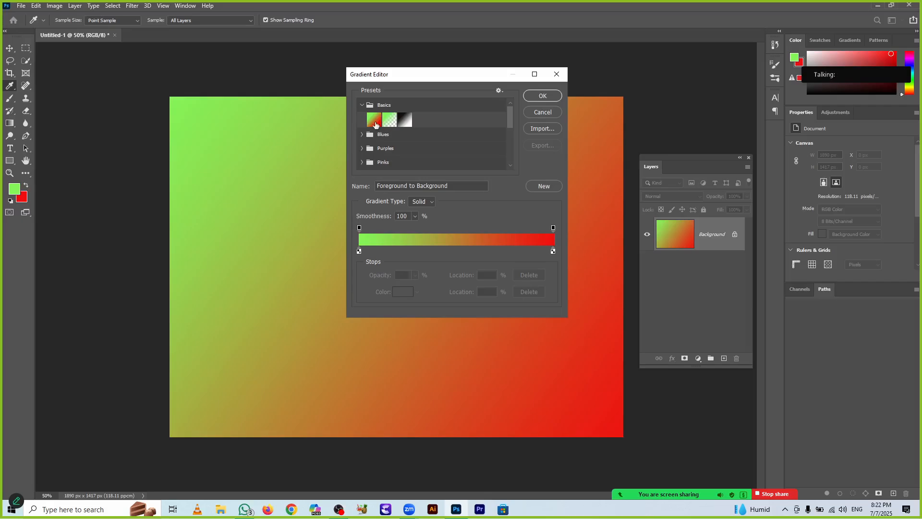
click(374, 120)
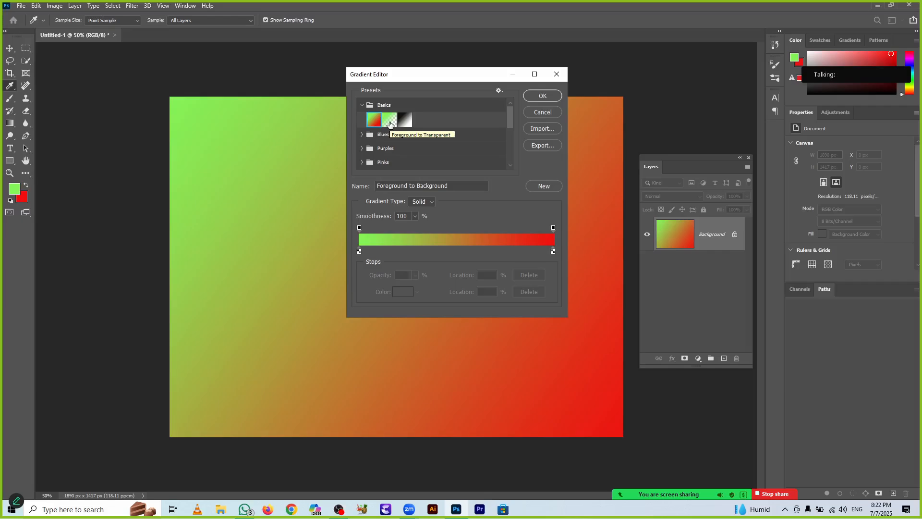
click(389, 121)
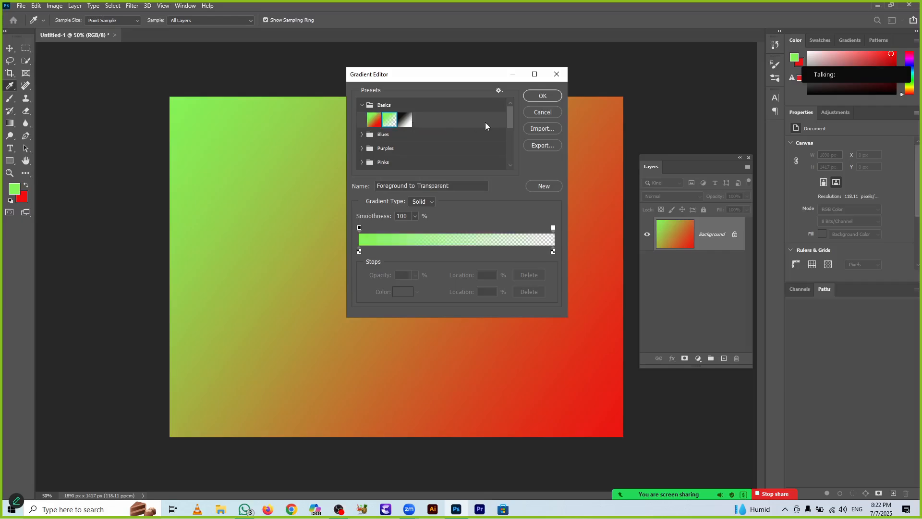
click(543, 96)
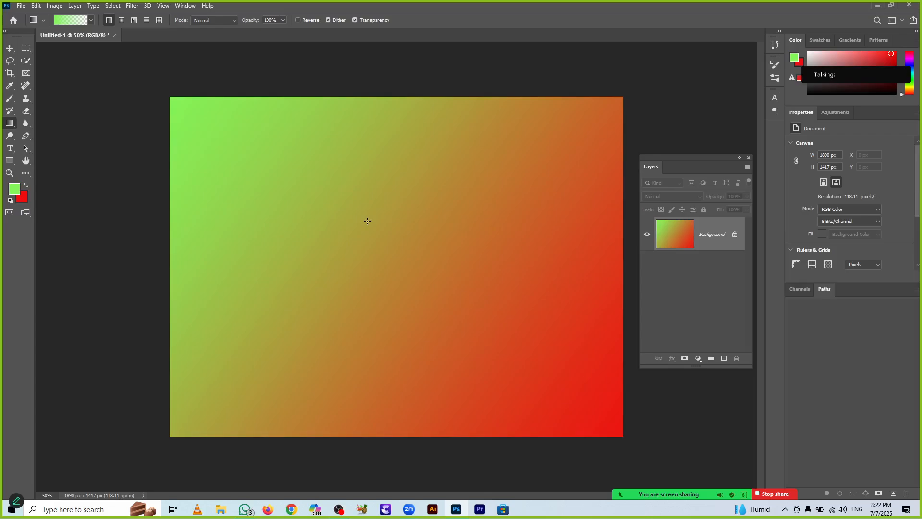
- Add a new empty layer above the Background layer and hide the Background layer
key(ctrl+shift+alt+n)
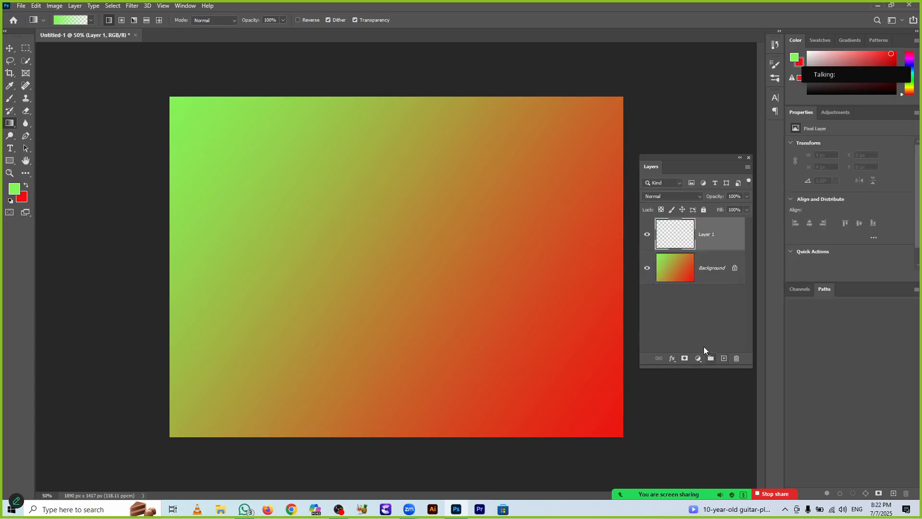
click(679, 271)
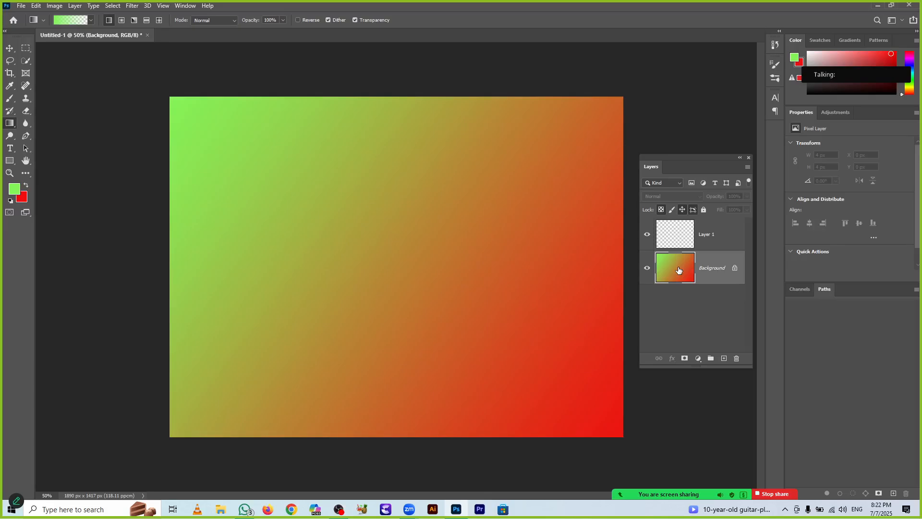
click(647, 267)
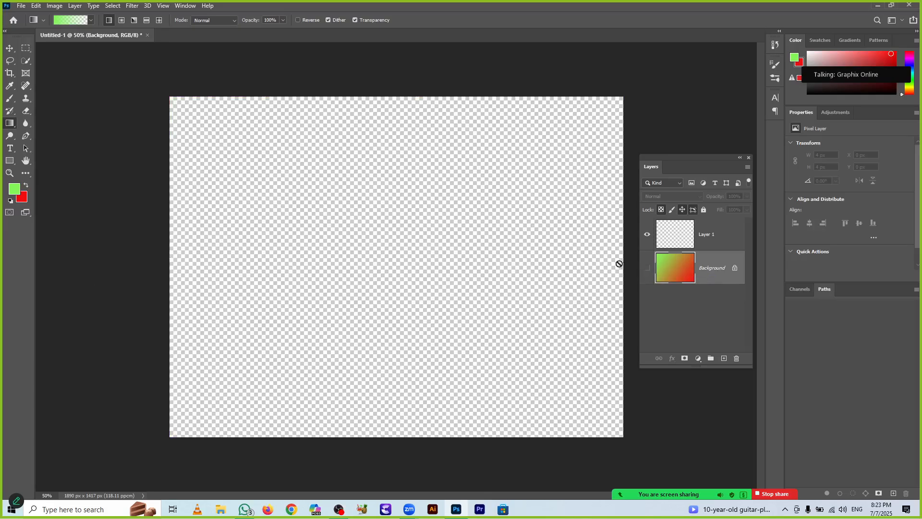
- Try a horizontal green Foreground to Transparent gradient from left to right across Layer 1, and undo it
click(675, 243)
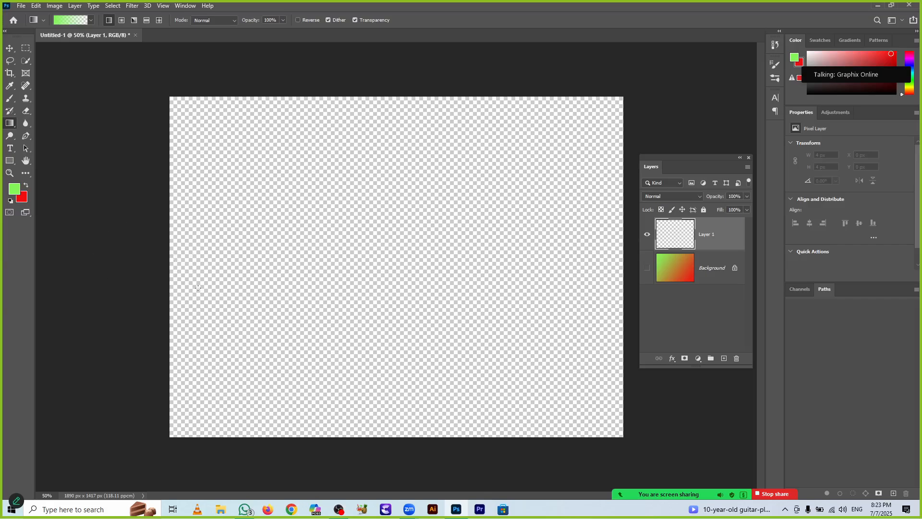
drag(191, 281, 499, 276)
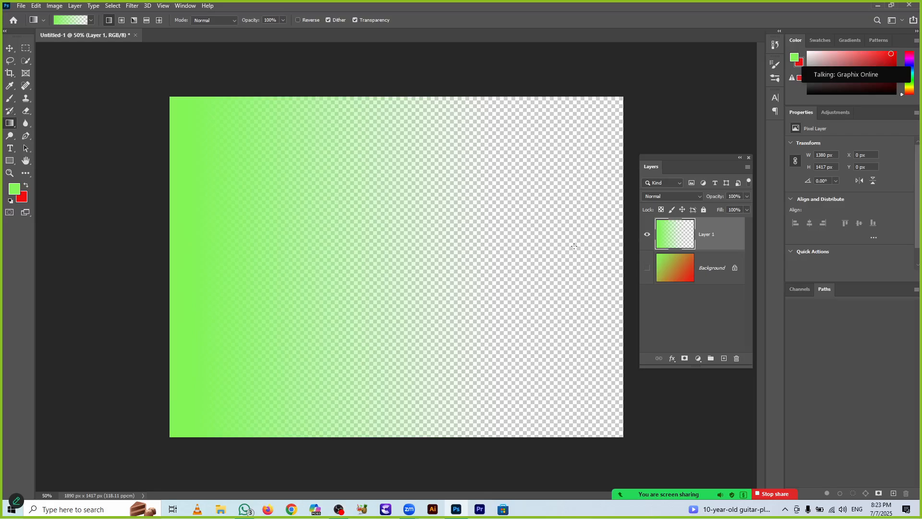
key(ctrl+z)
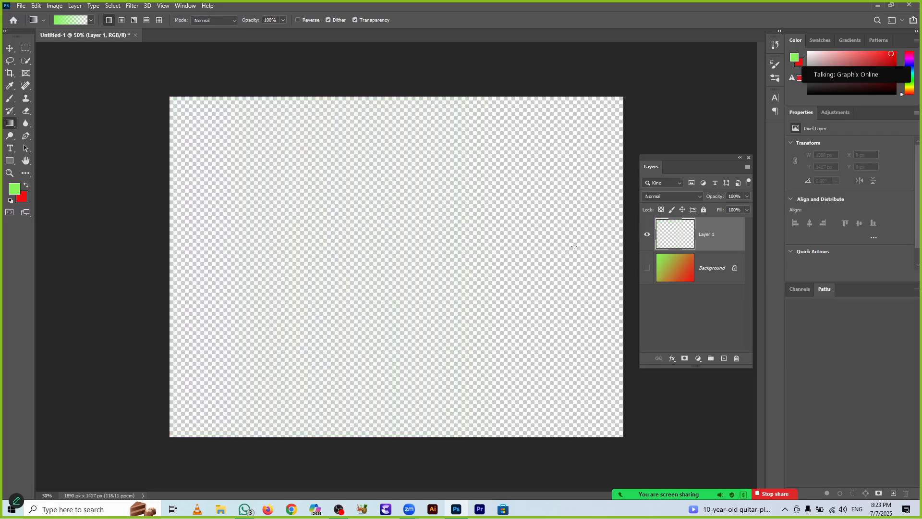
- Choose the Black, White preset from Basics and apply it on Layer 1, first horizontally, finally diagonally from the upper-left to beyond the lower-right corner
click(67, 20)
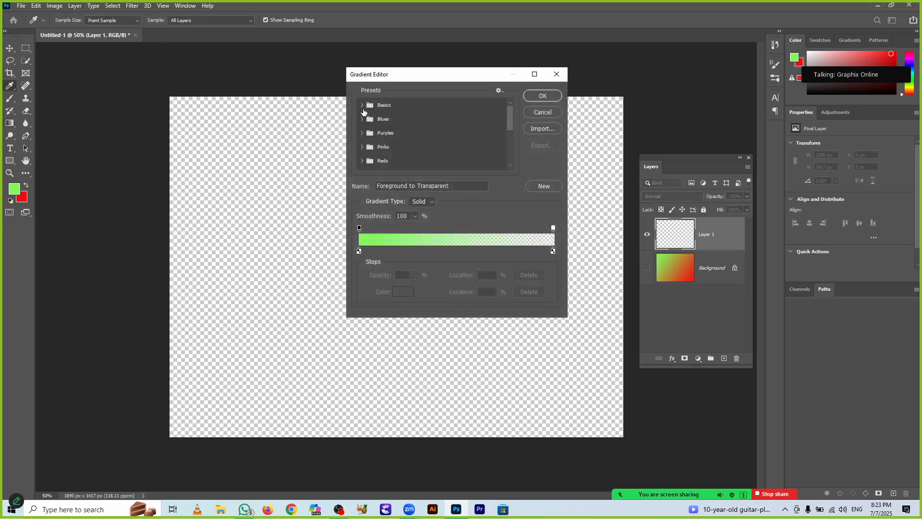
click(363, 106)
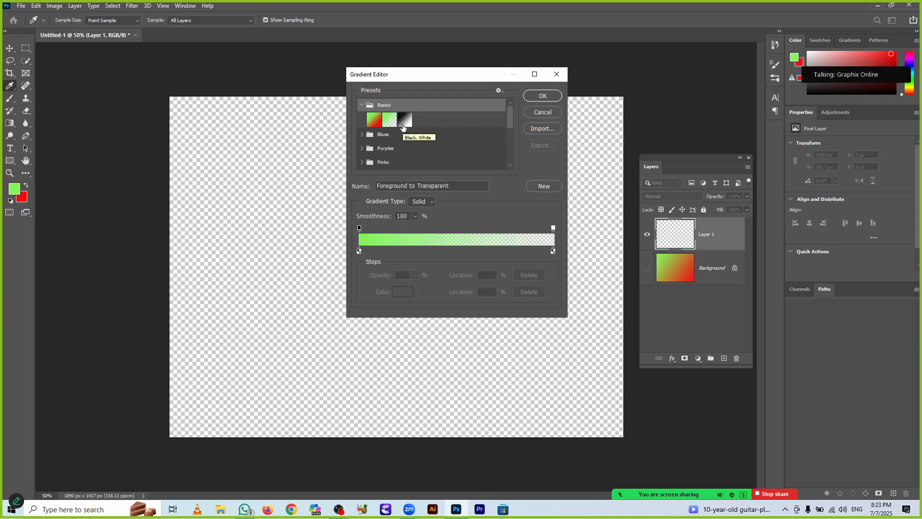
click(402, 126)
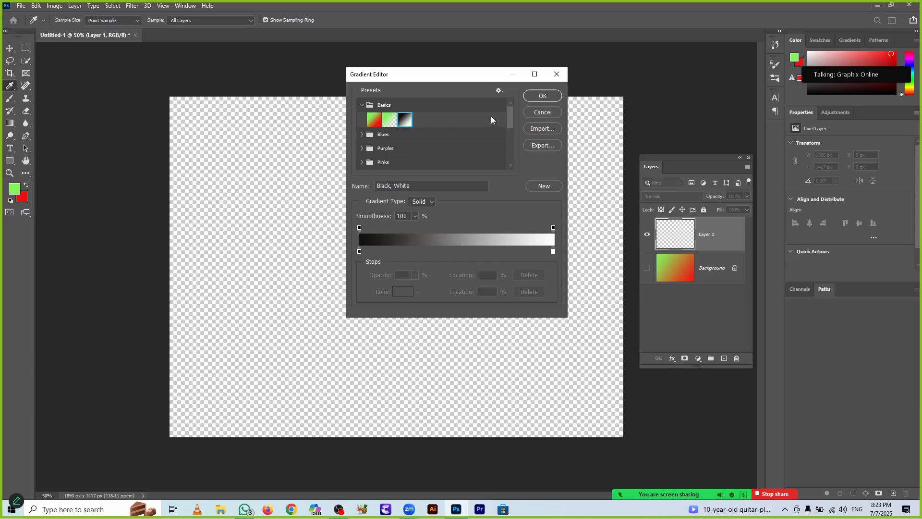
click(534, 96)
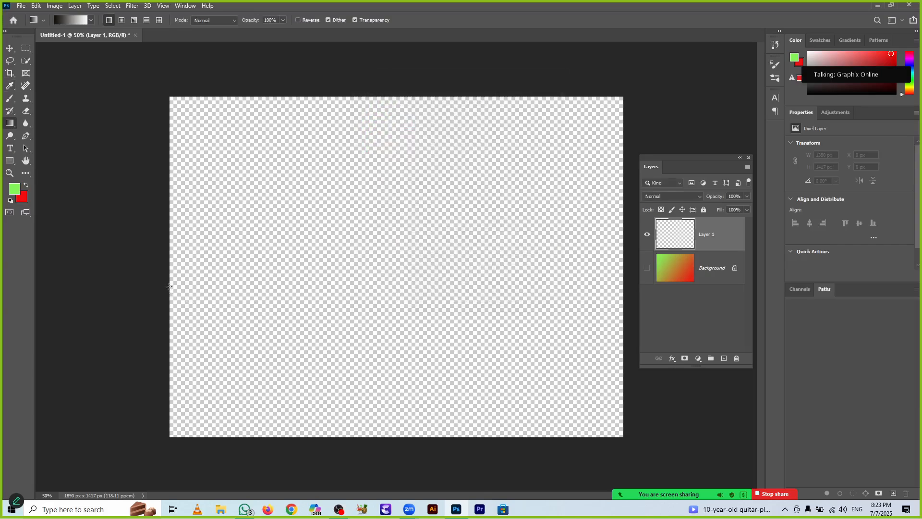
drag(167, 272, 633, 273)
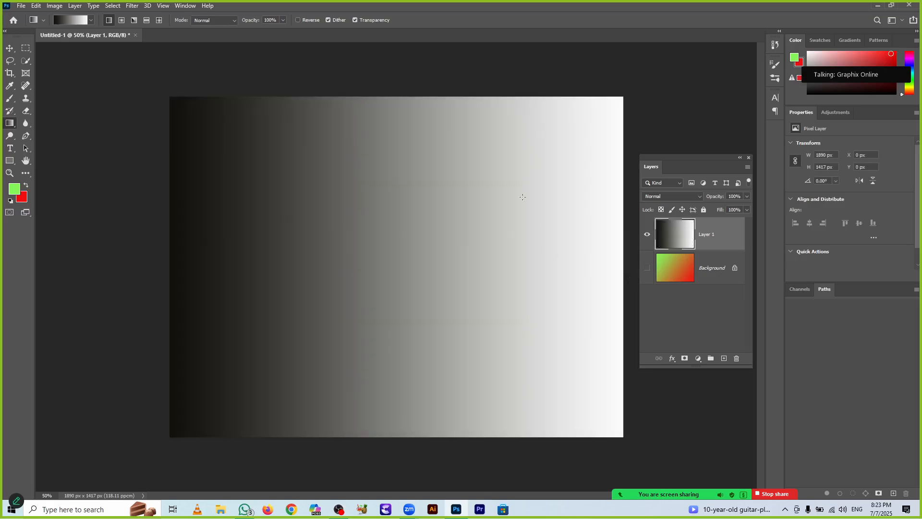
drag(161, 95, 705, 489)
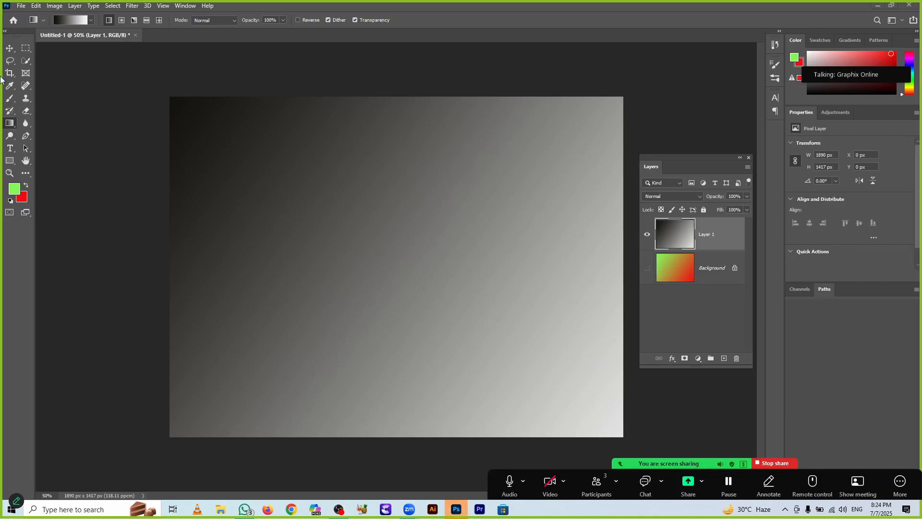
- Delete Layer 1 and, with the colors reset to default black and white, fill the Background layer with white
click(9, 48)
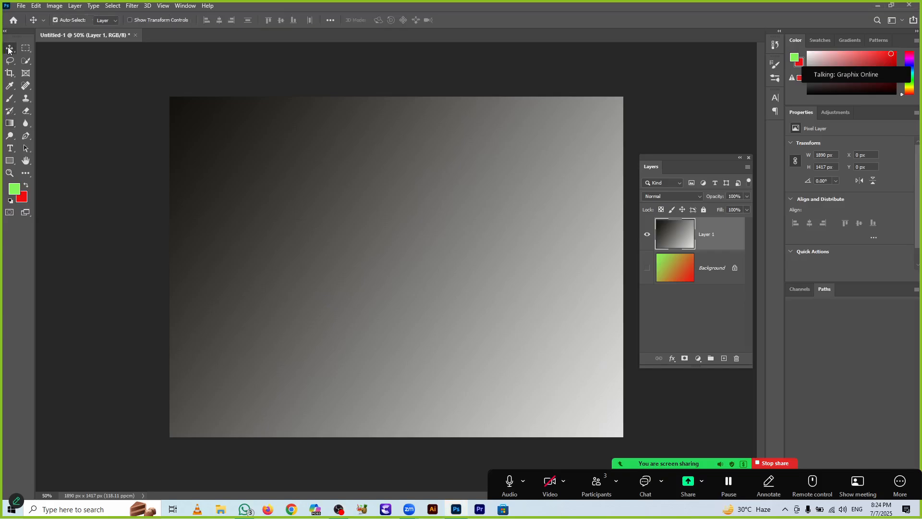
key(d)
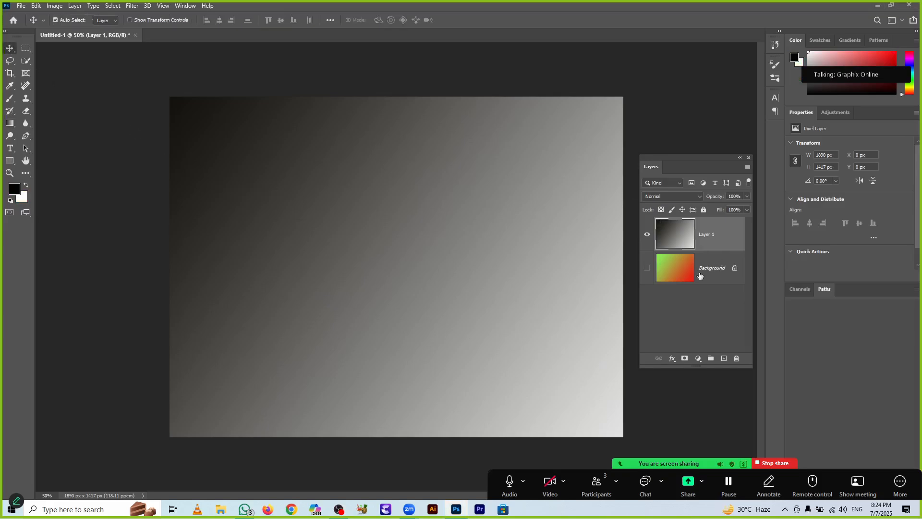
click(646, 268)
key(Delete)
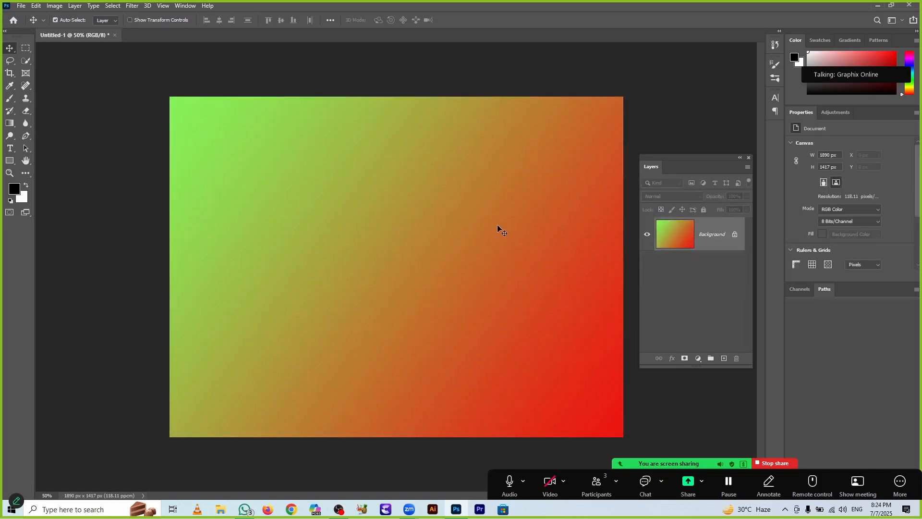
key(ctrl+BackSpace)
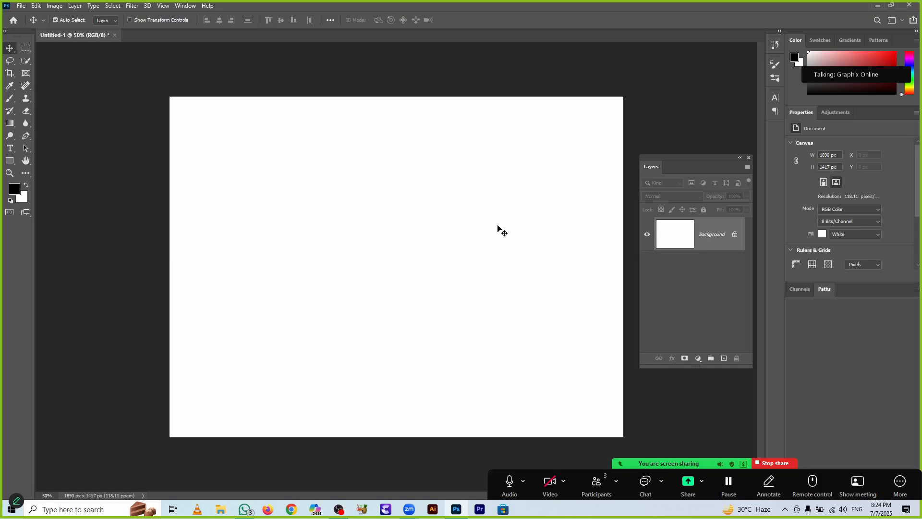
click(586, 486)
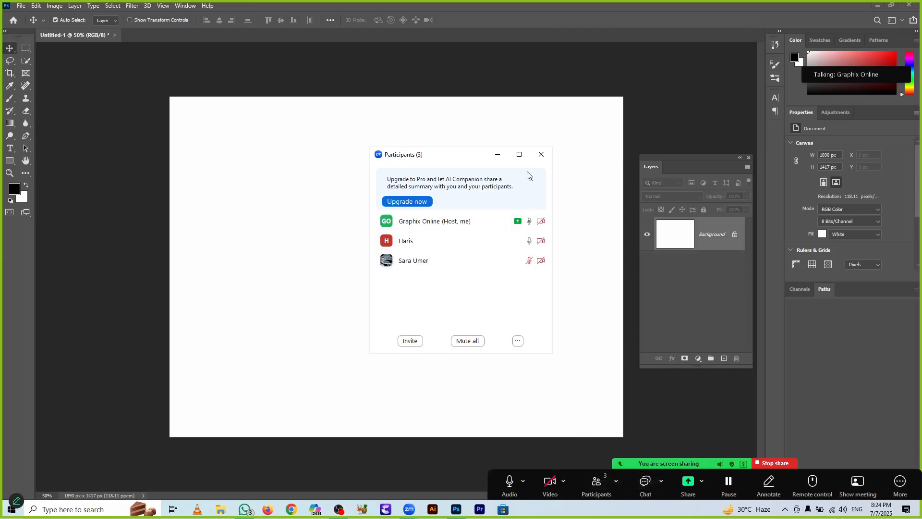
click(540, 155)
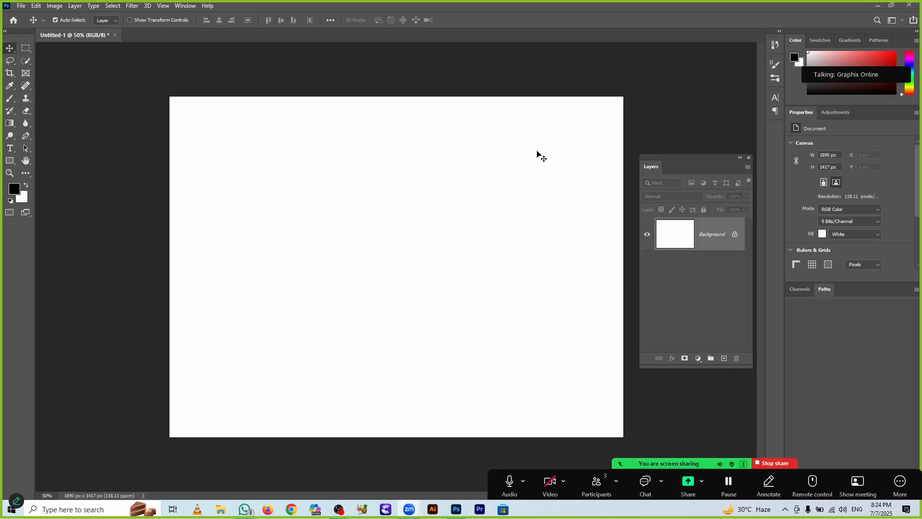
- Browse the Blues and Purples gradient presets and set the Gradient tool to the Purple_21 preset
click(10, 124)
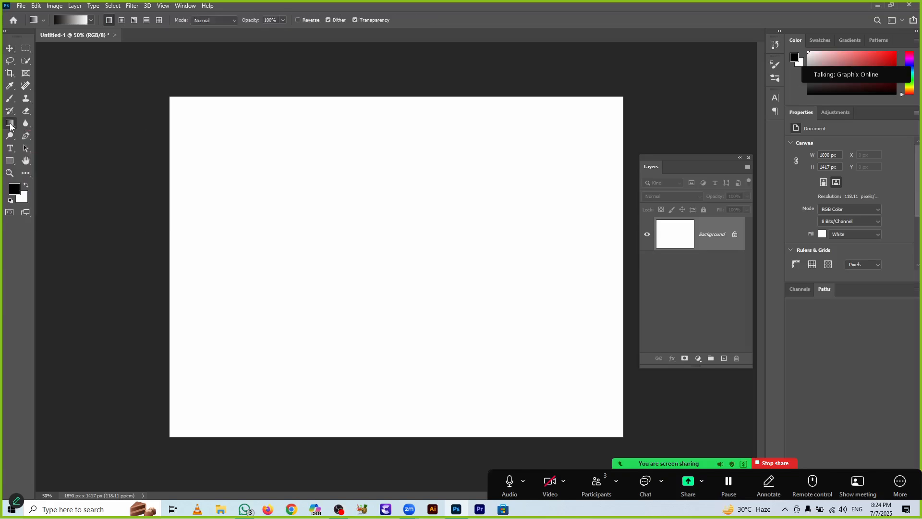
click(74, 21)
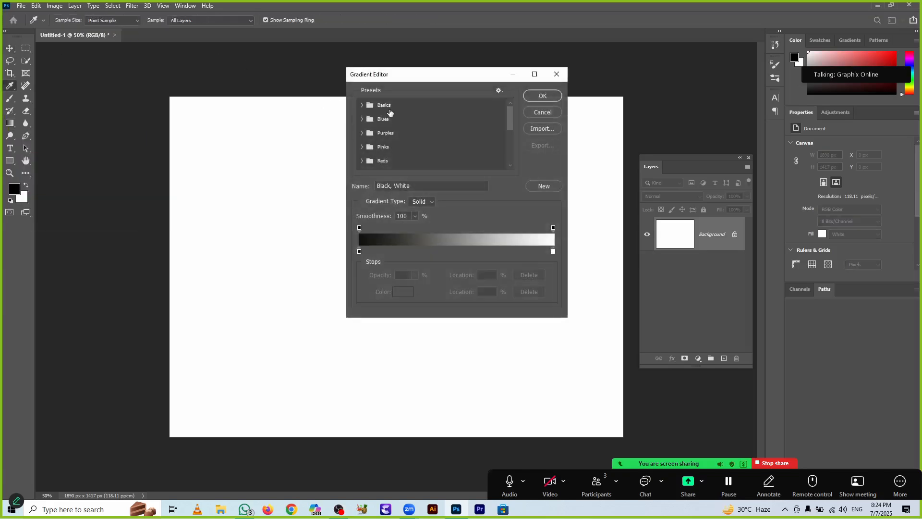
click(361, 120)
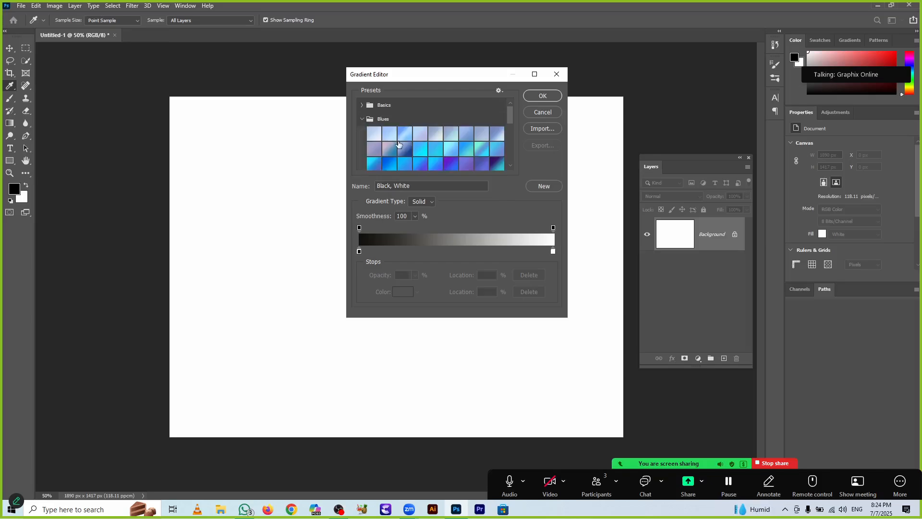
scroll(398, 144, down, 2)
scroll(398, 144, down, 2)
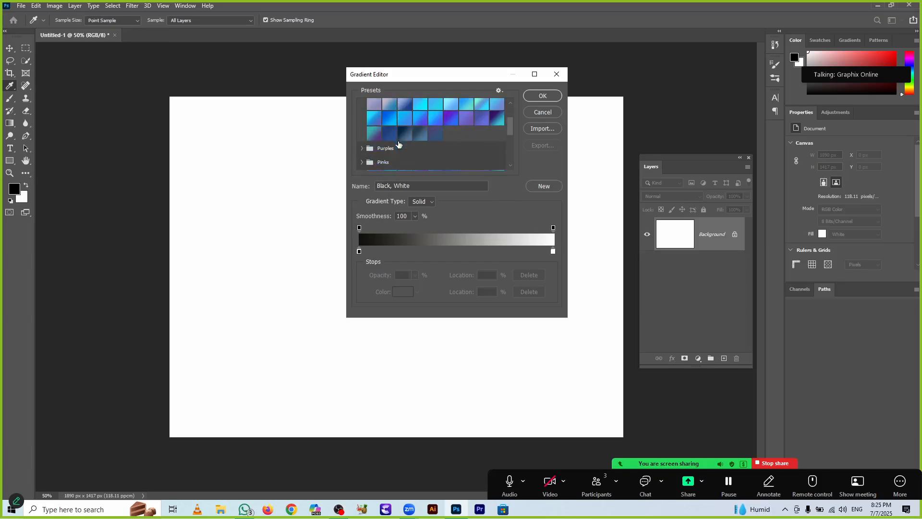
click(369, 149)
scroll(407, 151, down, 3)
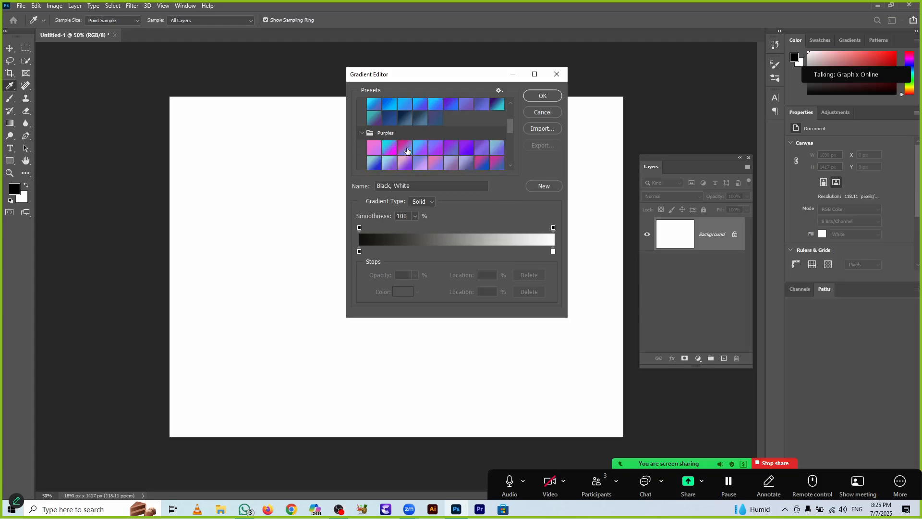
click(405, 155)
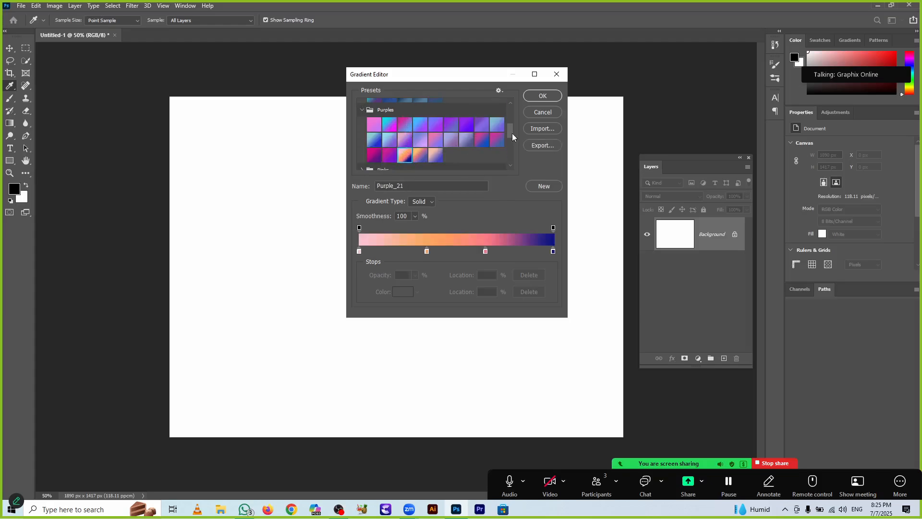
click(548, 95)
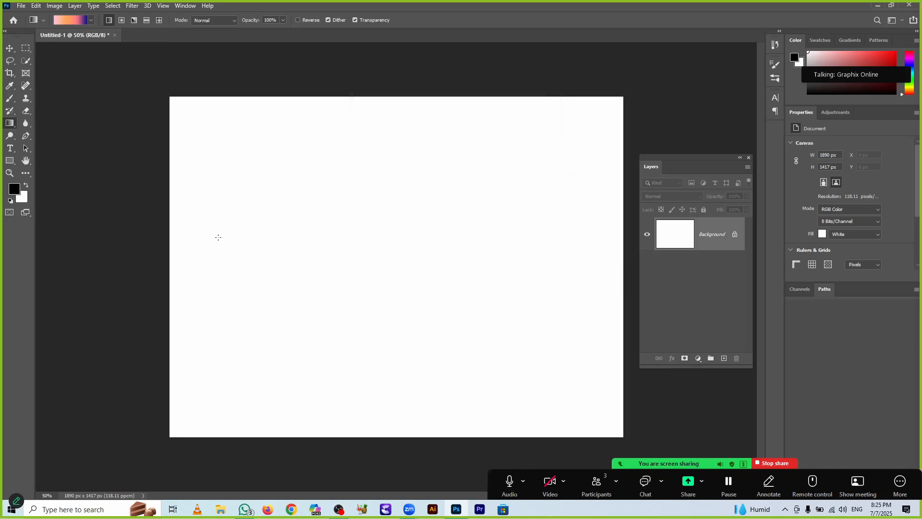
- Try the Purple_21 gradient on the Background layer horizontally and diagonally in both directions, and undo the gradients back to the white canvas
mouse_move(169, 237)
mouse_down()
mouse_move(482, 239)
mouse_move(622, 269)
mouse_up()
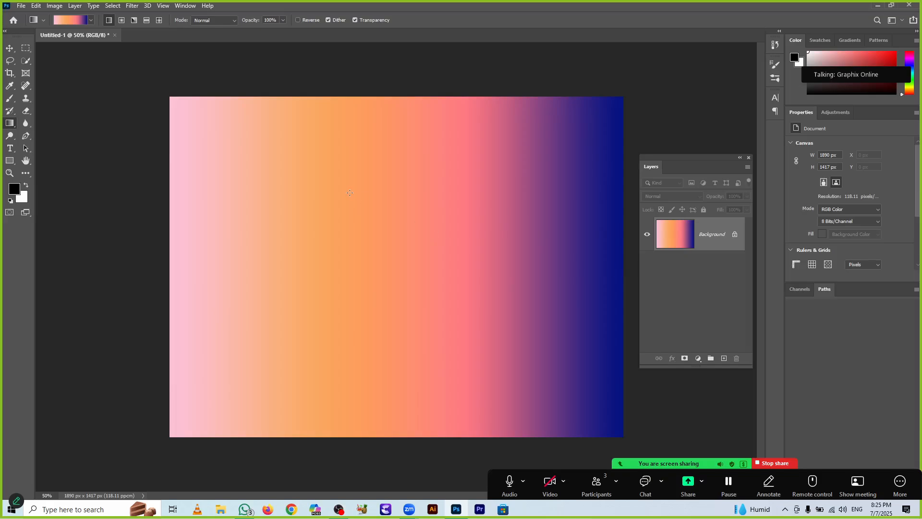
drag(350, 193, 462, 284)
drag(500, 348, 352, 229)
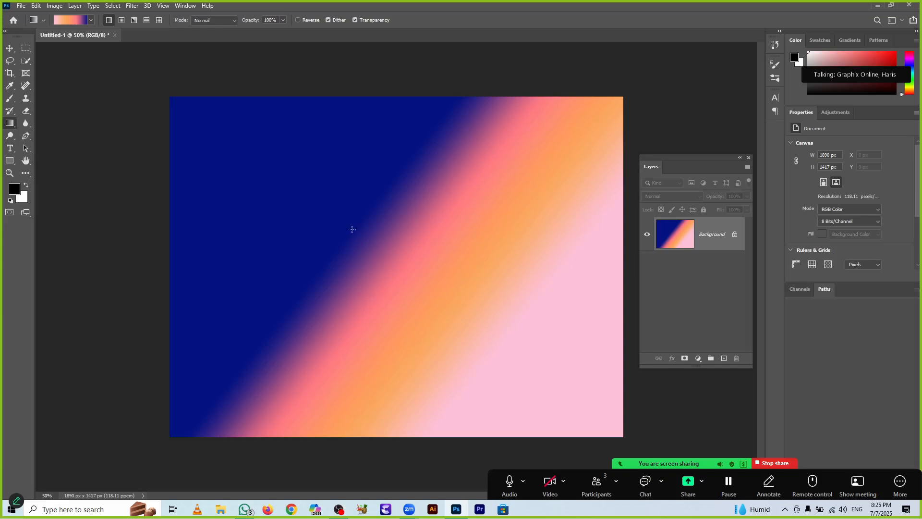
key(ctrl+z)
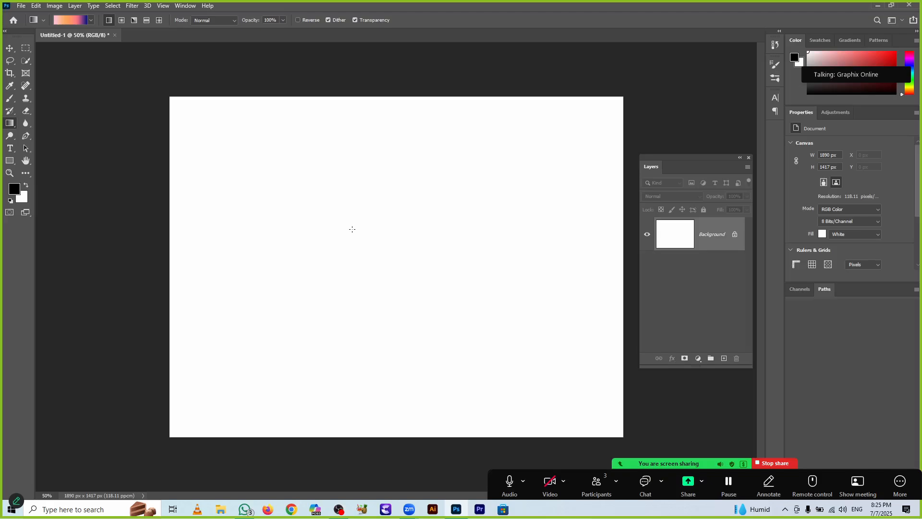
- Make a circular selection near the canvas's center with the Elliptical Marquee tool
key(m)
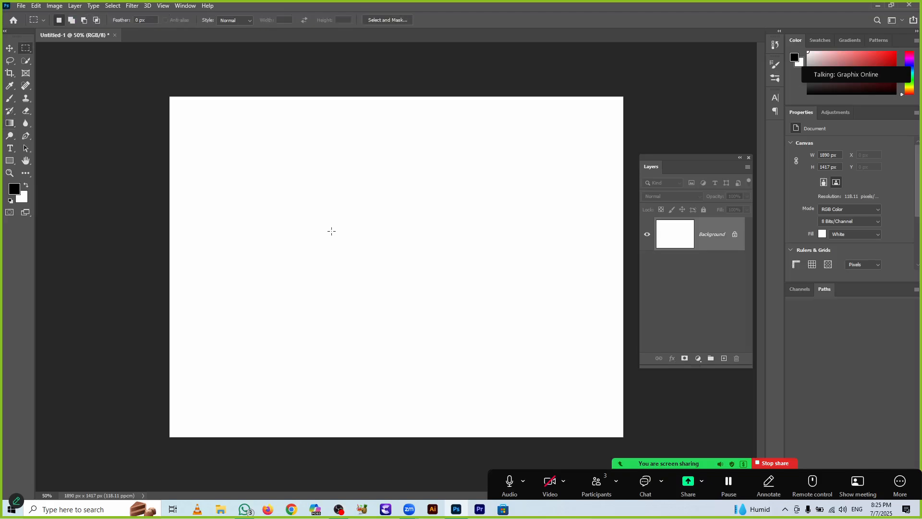
right_click(25, 48)
click(43, 57)
drag(338, 202, 486, 324)
- Apply the Purple_21 gradient inside the circular selection, first diagonally, finally as a short nearly horizontal blend, and deselect
click(10, 124)
drag(348, 232, 524, 351)
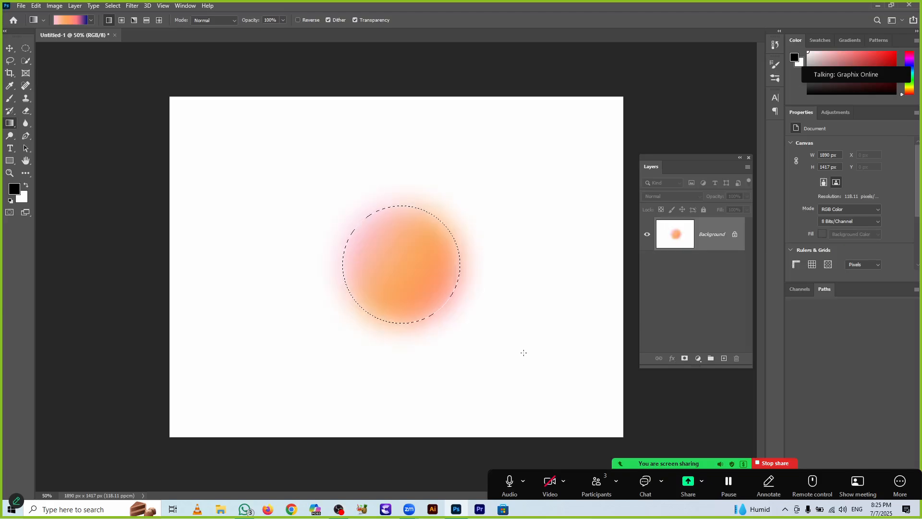
drag(379, 252, 420, 260)
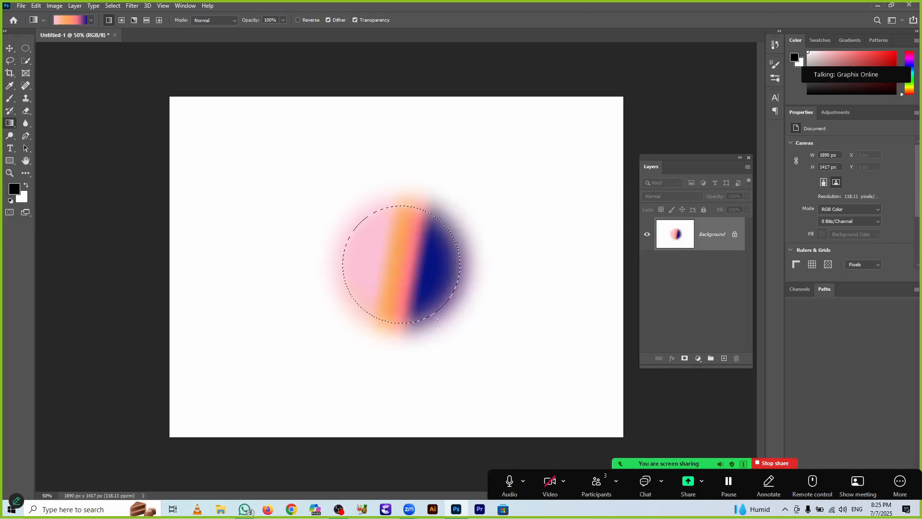
key(ctrl+d)
- Try to move the gradient circle upward on the Background layer without converting it to a normal layer
key(v)
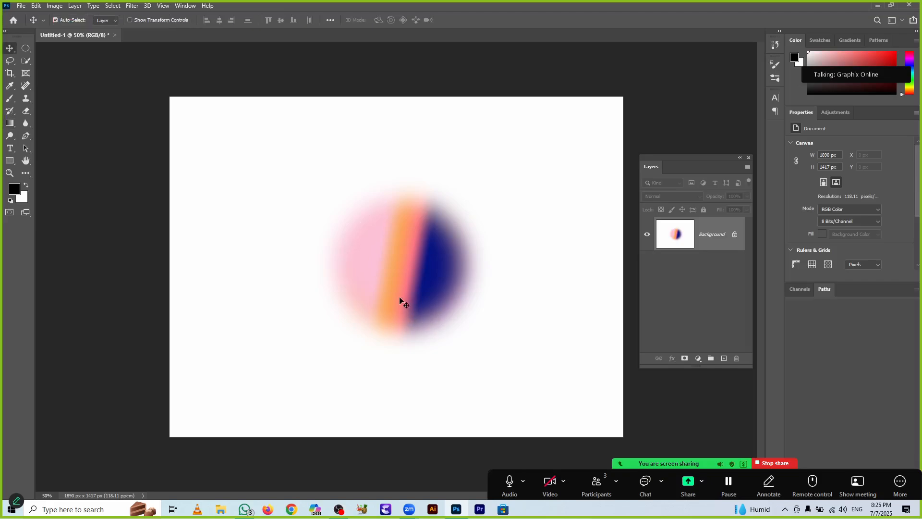
drag(400, 304, 428, 250)
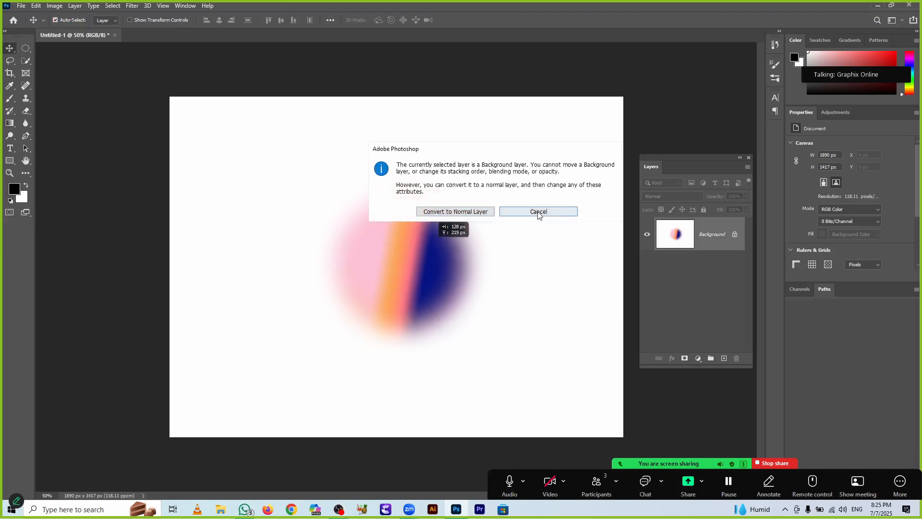
click(539, 211)
- Set the Elliptical Marquee tool's feather to 0 px and fill the Background layer with white
click(25, 48)
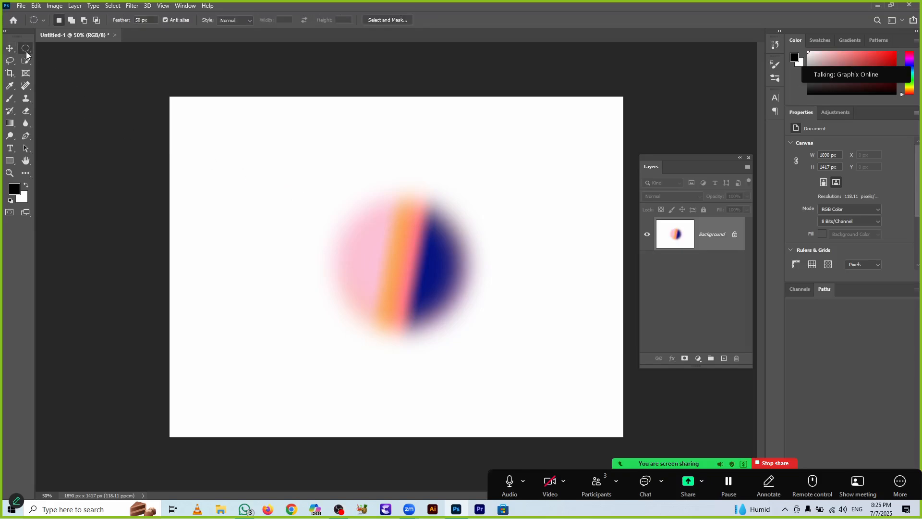
double_click(142, 21)
text(0)
key(ctrl+BackSpace)
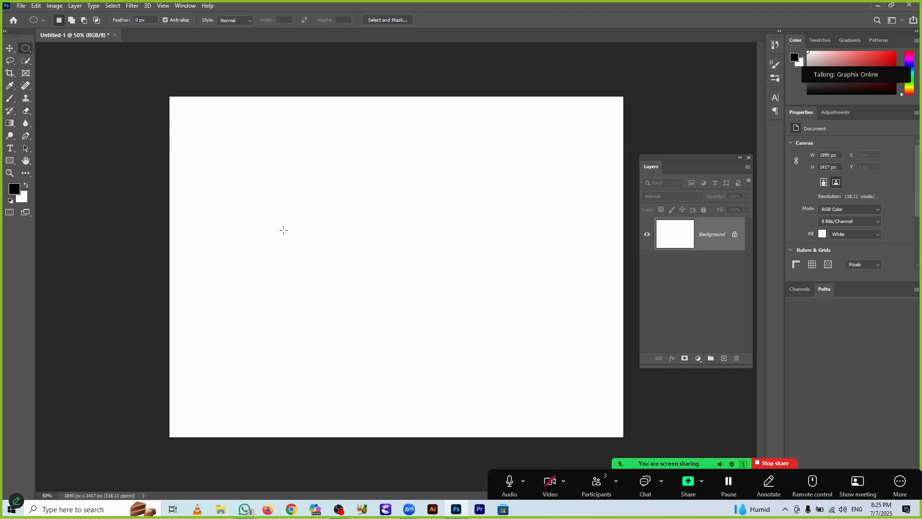
- Select a circle slightly left of the canvas's center, fill it with the Purple_21 gradient from lower left to upper right, and deselect
drag(288, 201, 472, 339)
click(9, 124)
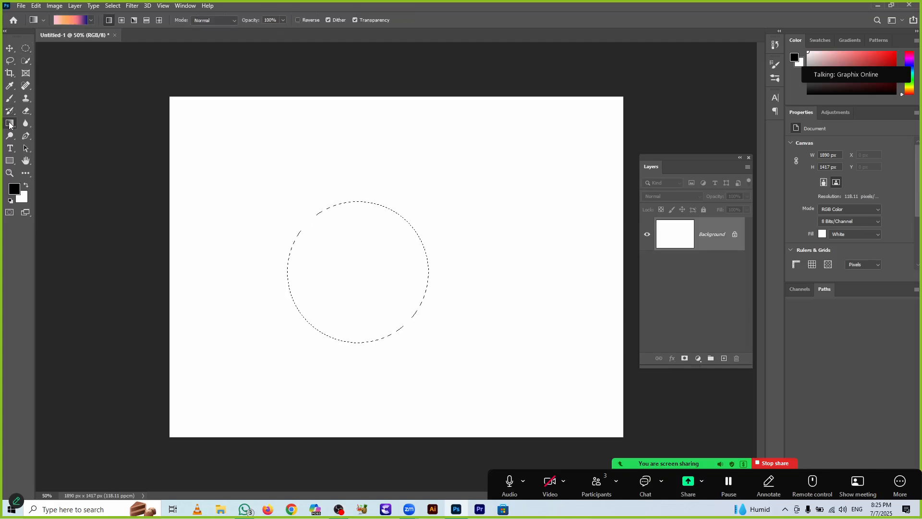
drag(327, 337, 435, 206)
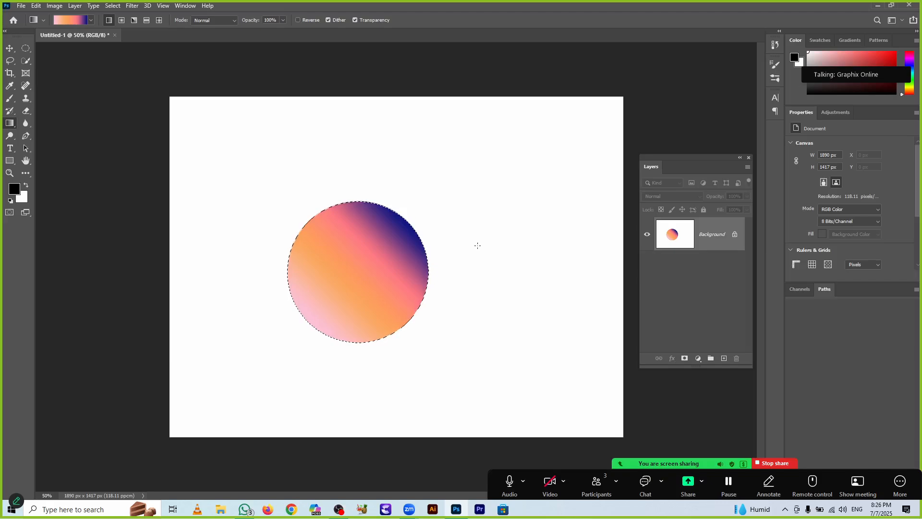
key(ctrl+d)
key(v)
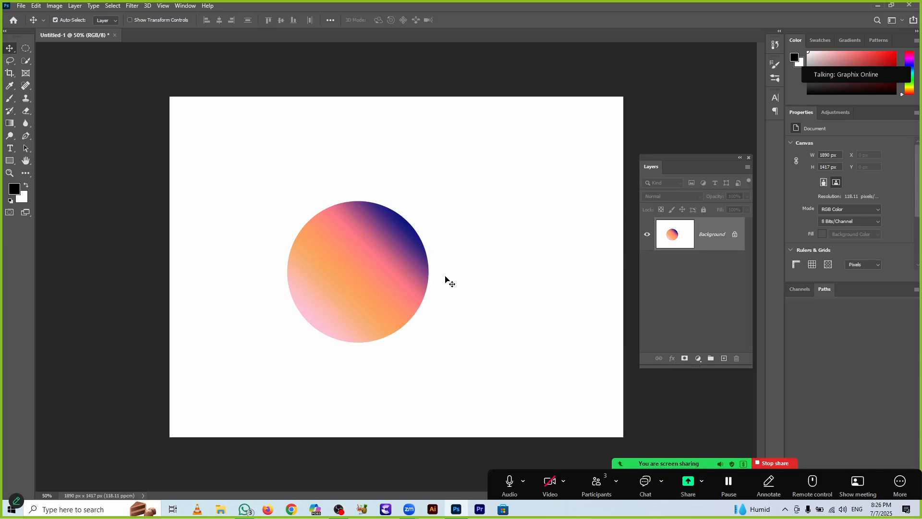
- Remove the gradient circle from the Background layer and load the Foreground to Background preset in the Gradient Editor
key(ctrl+z)
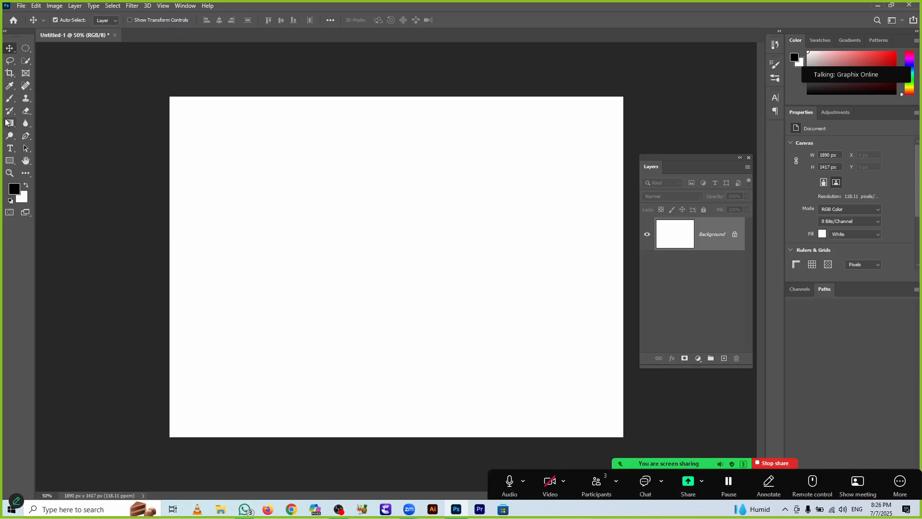
click(24, 124)
click(12, 126)
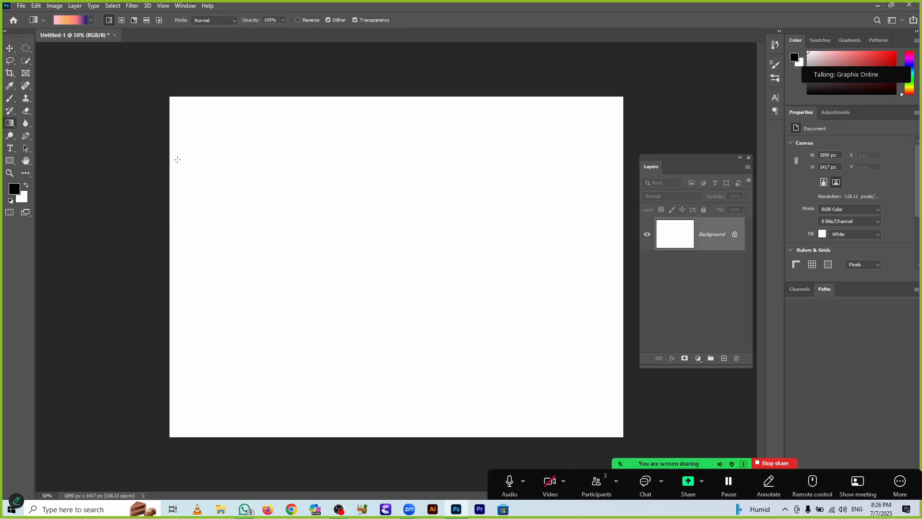
click(64, 24)
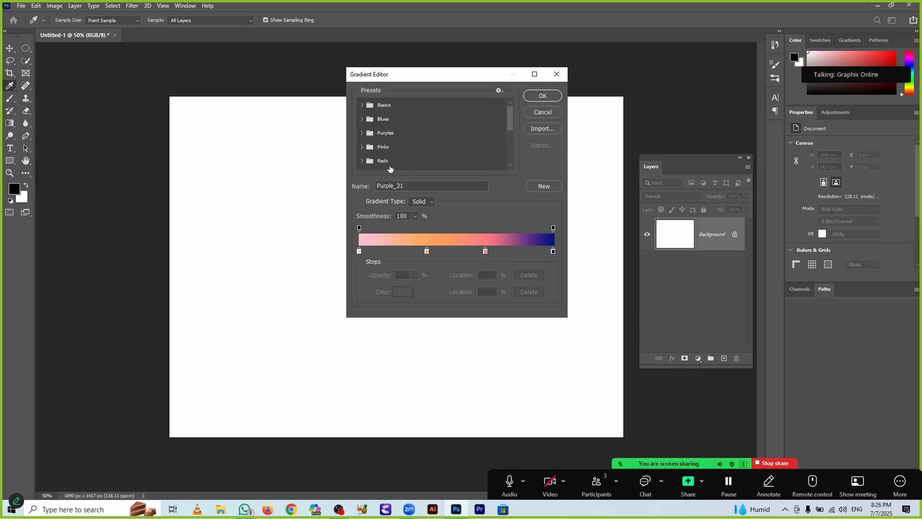
click(362, 105)
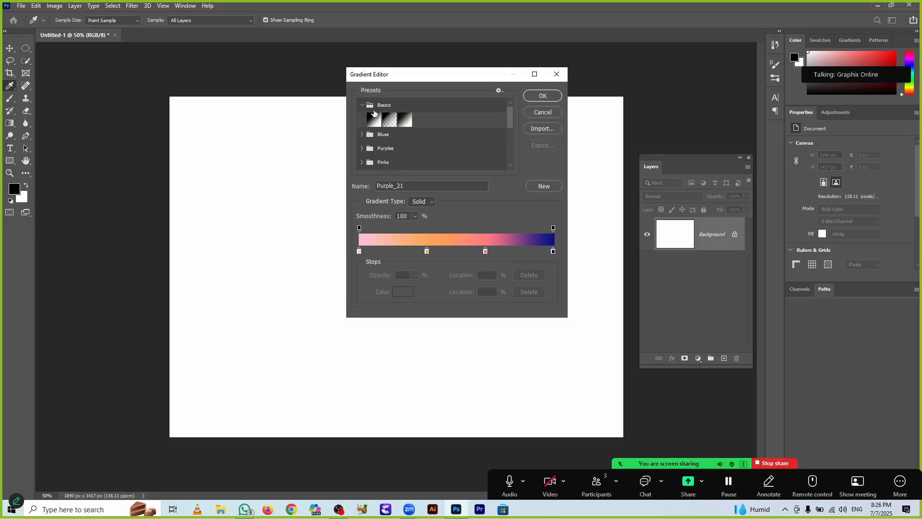
click(373, 117)
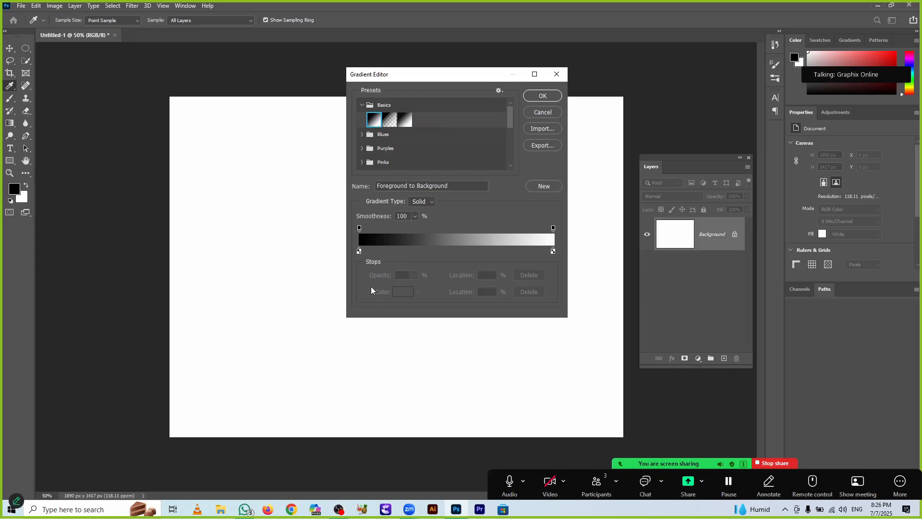
- Change the gradient's start color stop at 0% to a dark red
click(359, 253)
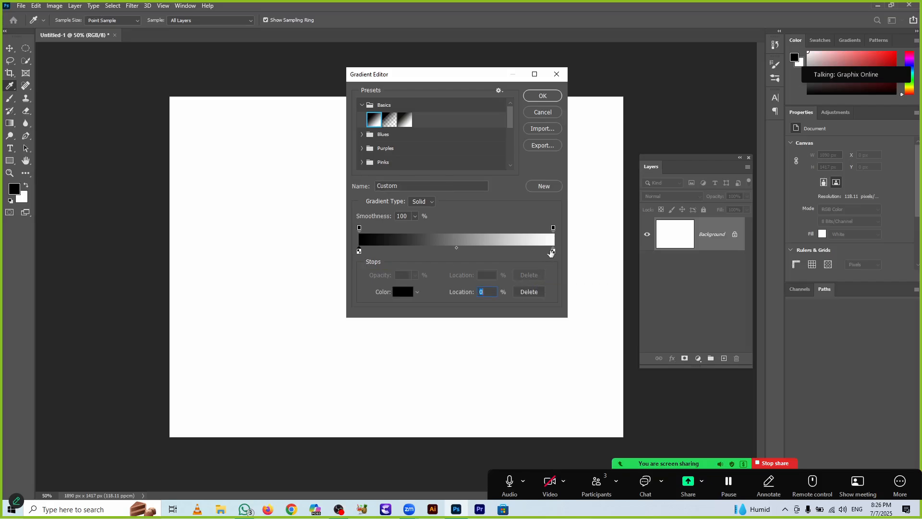
click(554, 251)
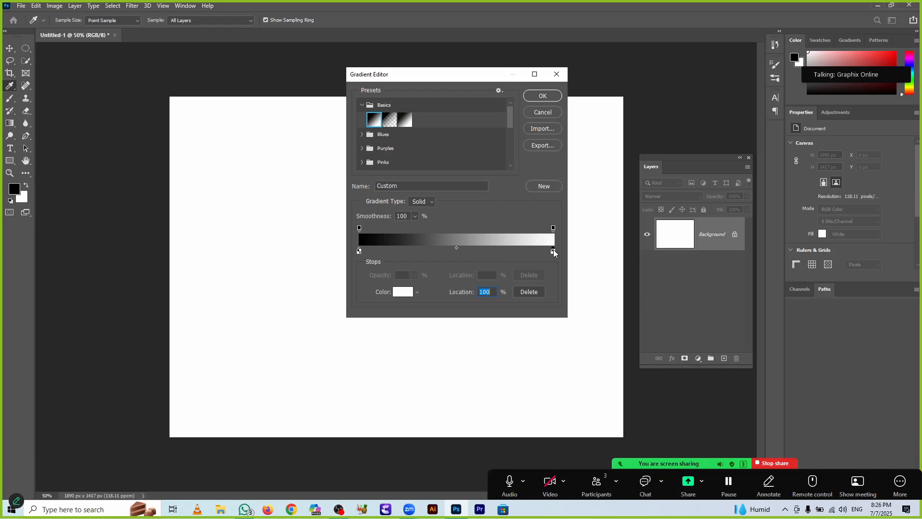
click(359, 251)
click(398, 296)
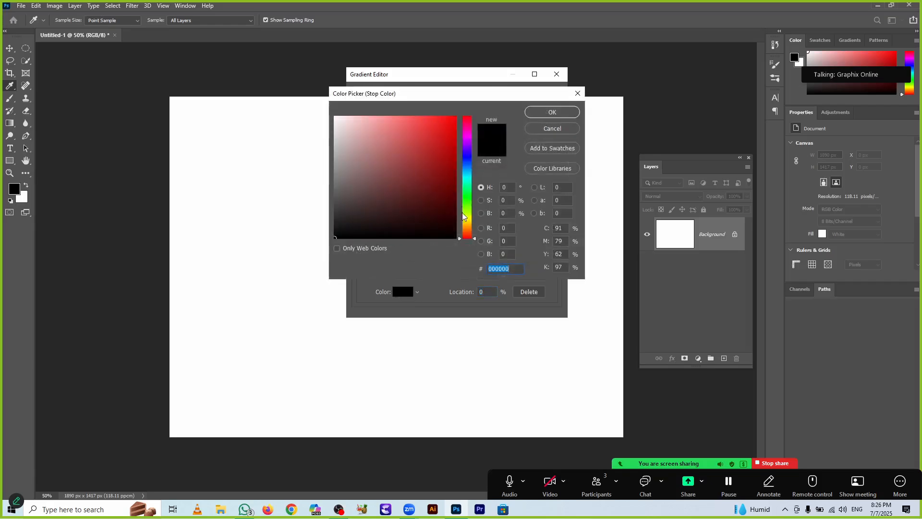
click(438, 162)
click(545, 112)
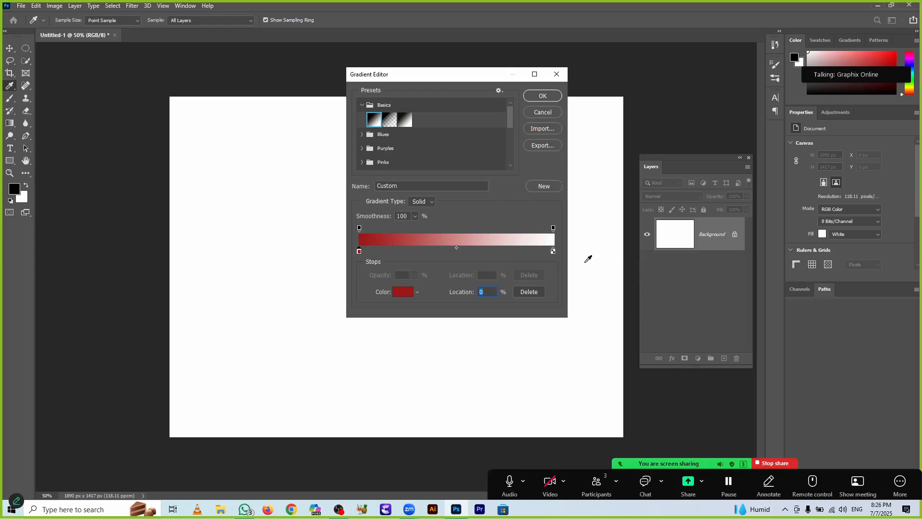
- Change the gradient's end color stop at 100% to a dark green
click(553, 251)
click(399, 294)
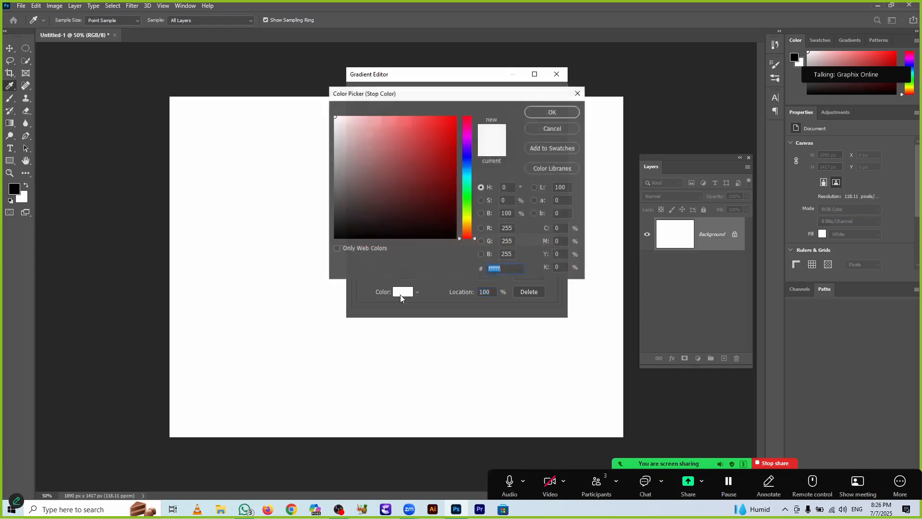
click(466, 204)
click(433, 191)
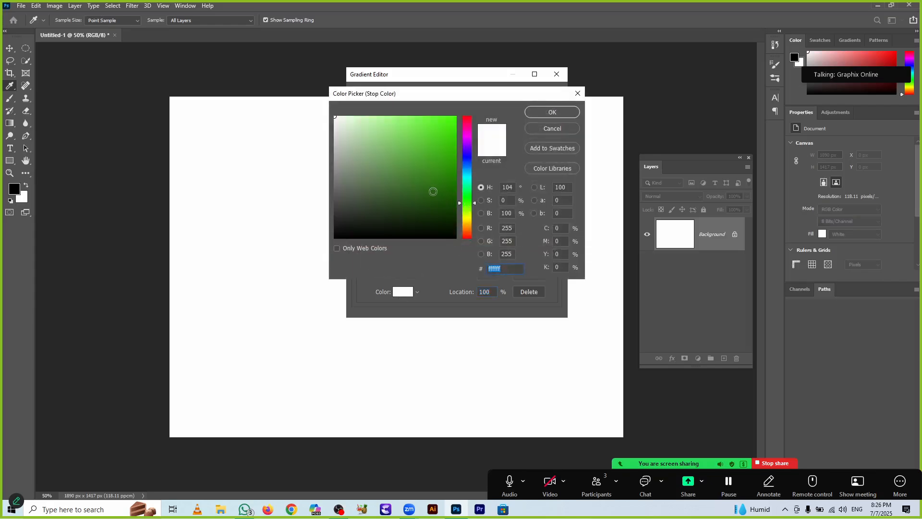
click(543, 115)
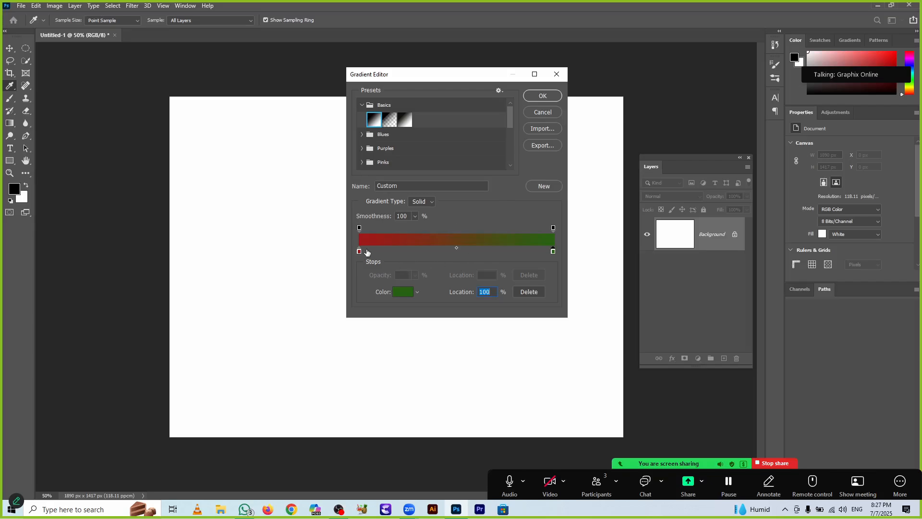
- Add a color stop at 50% in the gradient and set it to yellow f6e631
click(457, 253)
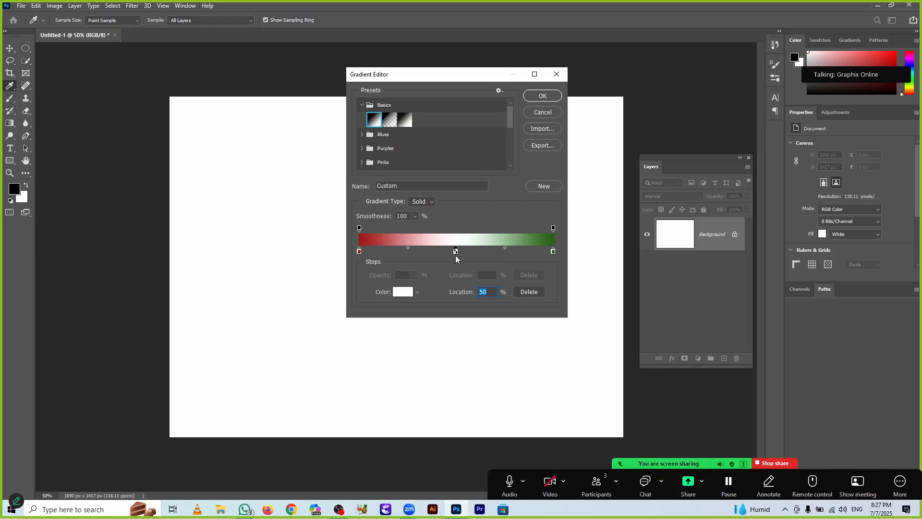
click(402, 292)
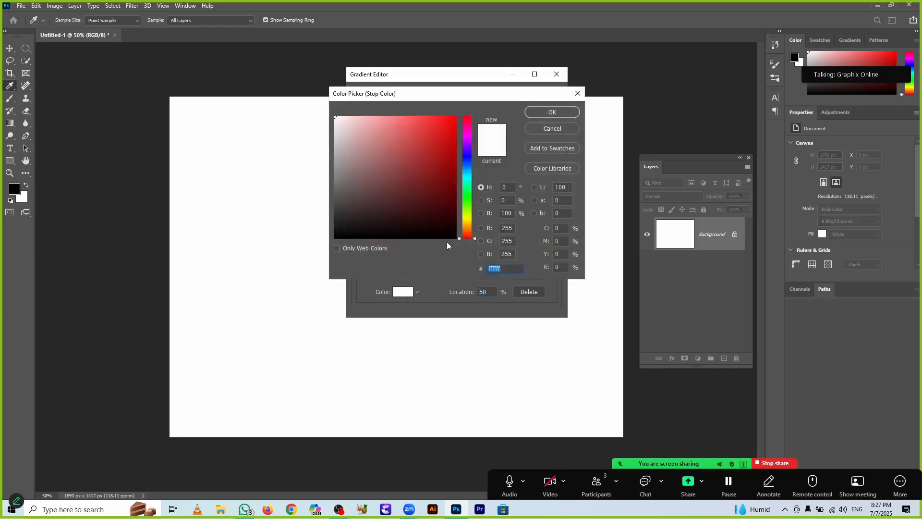
click(468, 219)
click(431, 159)
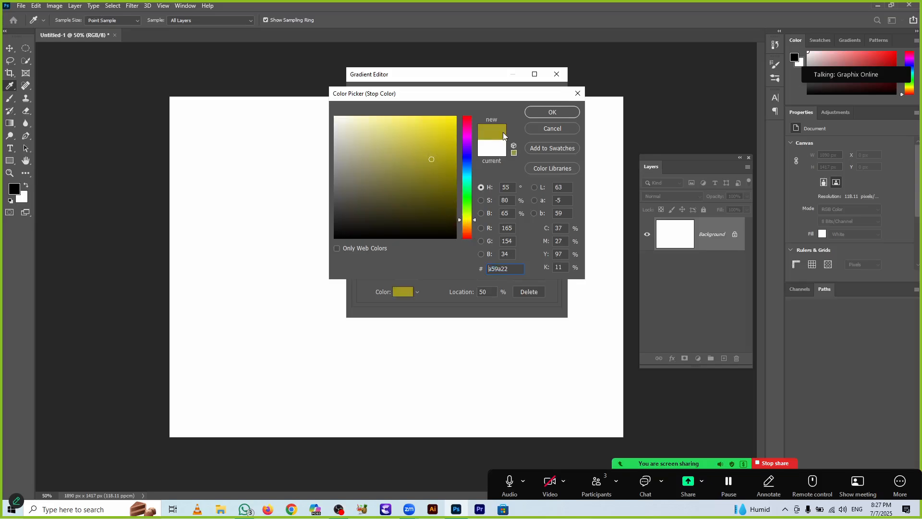
click(434, 119)
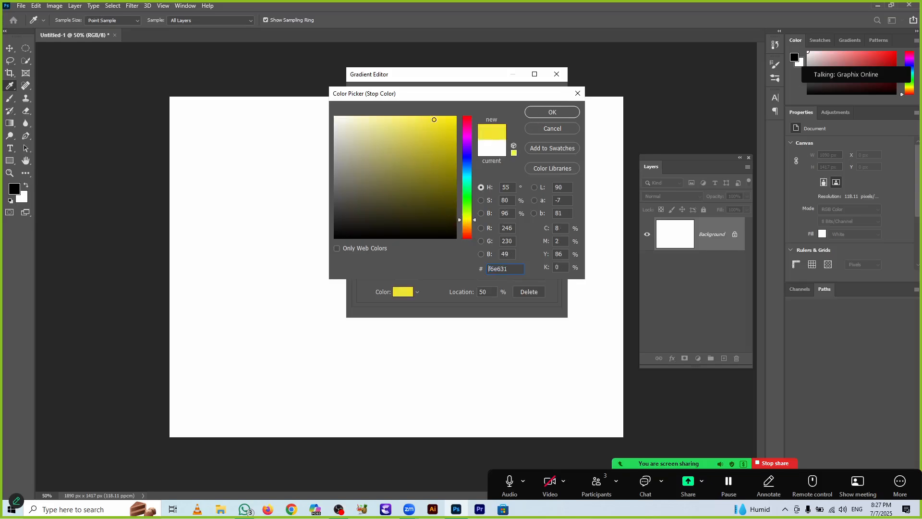
click(528, 112)
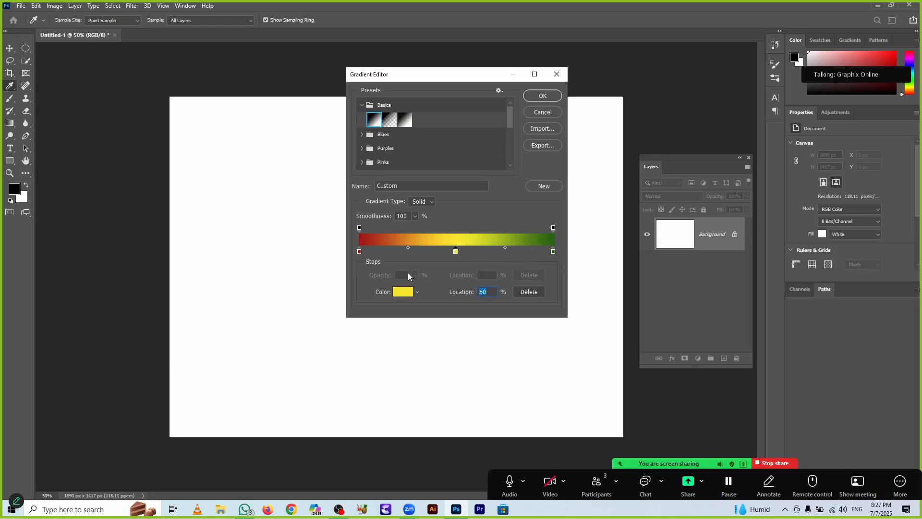
- Add color stops at 25% and 78% in the gradient and color the 25% stop blue 4066f1
click(408, 251)
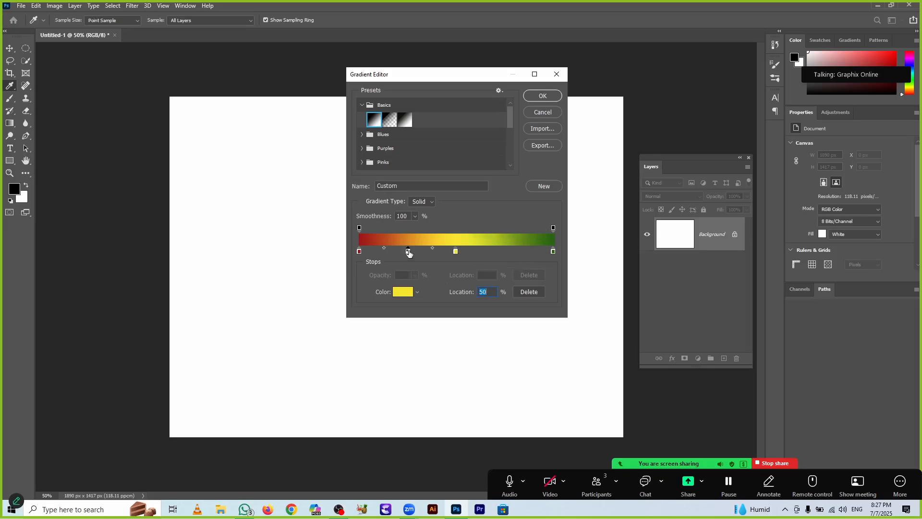
click(511, 252)
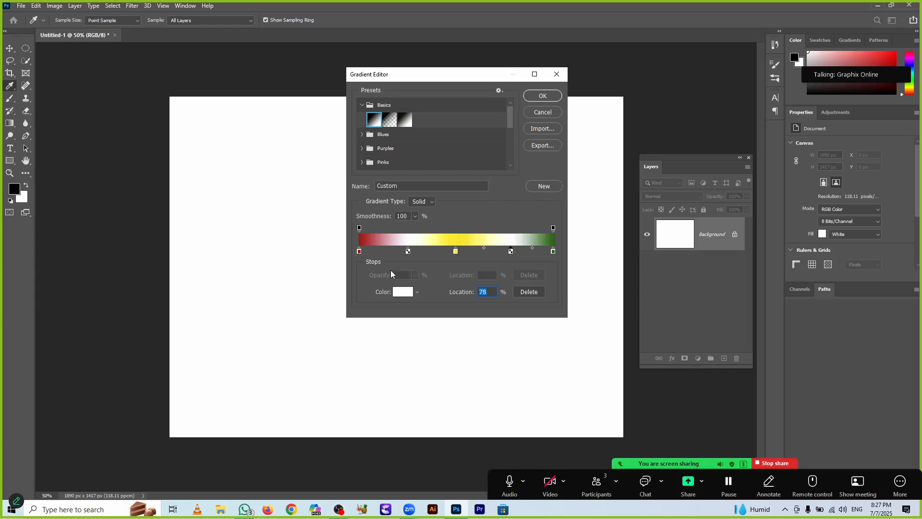
double_click(408, 251)
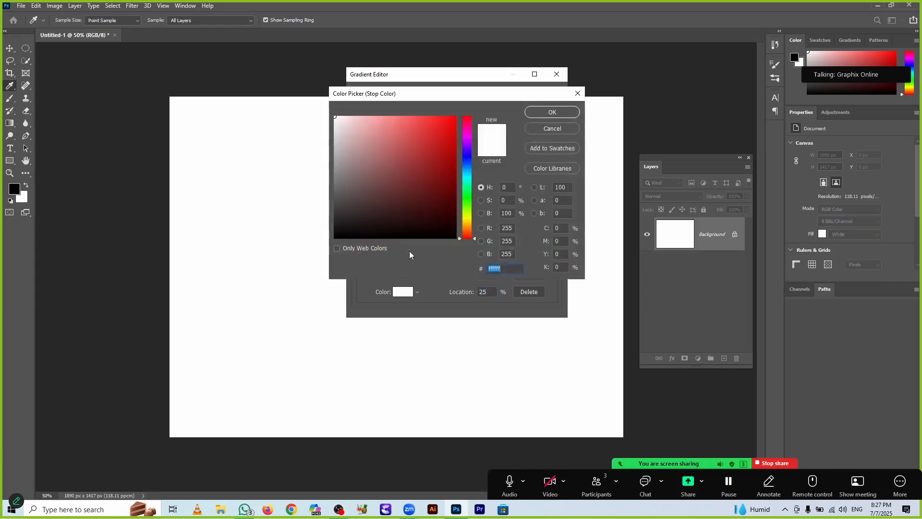
click(468, 160)
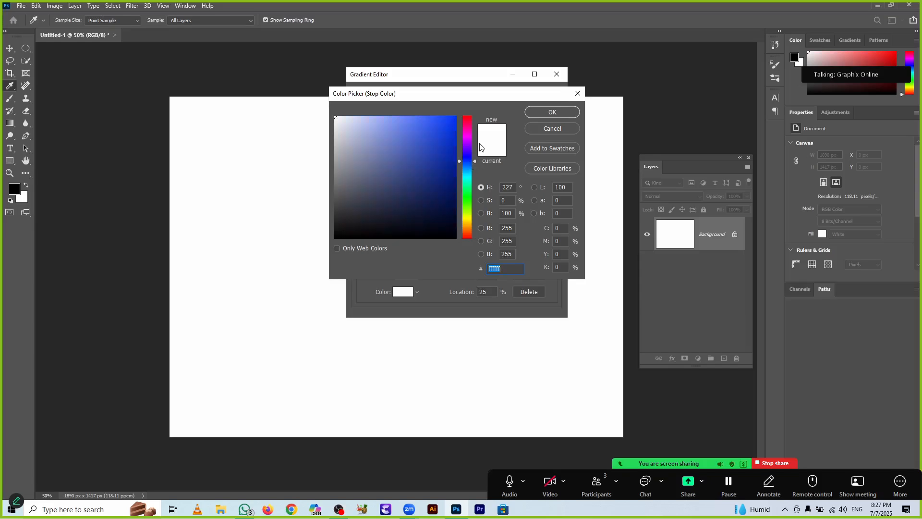
click(425, 123)
click(538, 114)
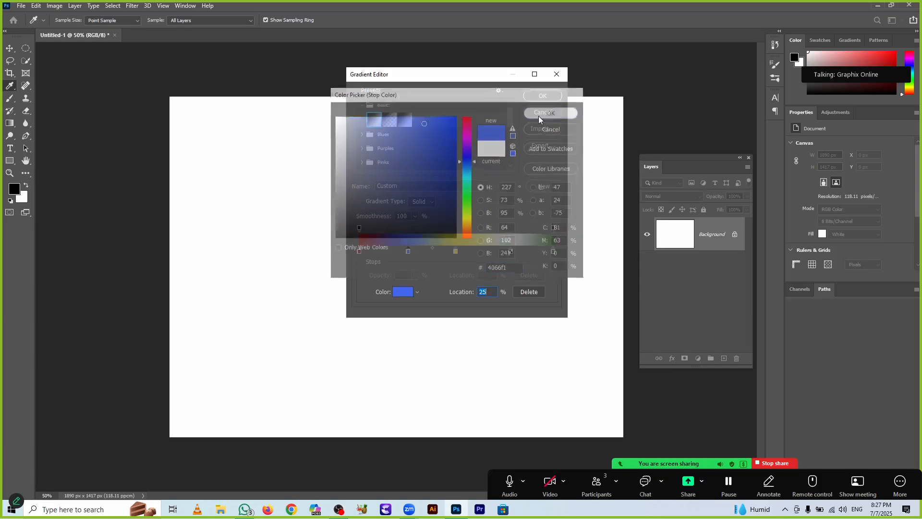
- Color the 78% stop magenta e13fc8 and accept the custom gradient
double_click(511, 251)
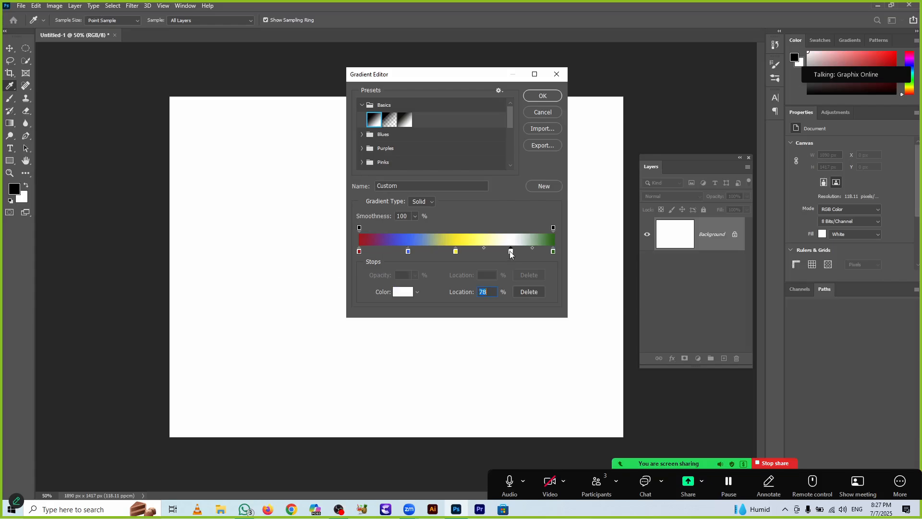
click(469, 133)
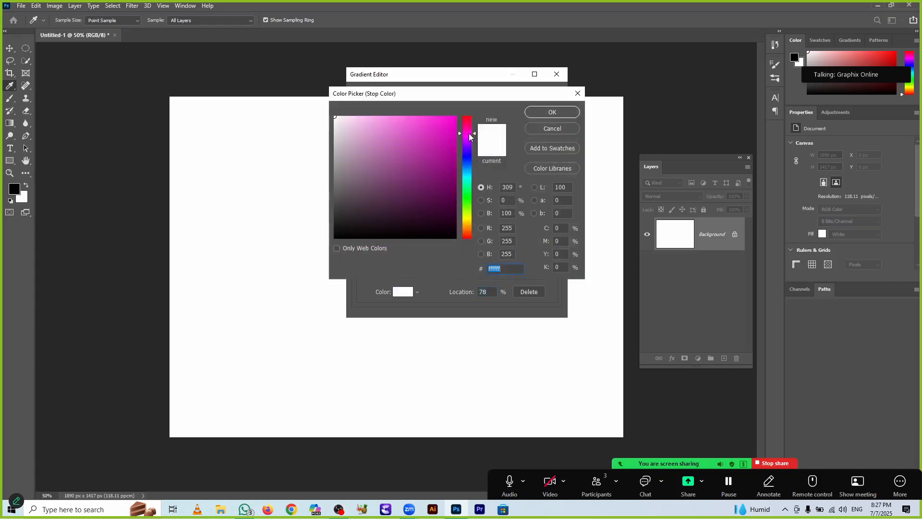
click(422, 130)
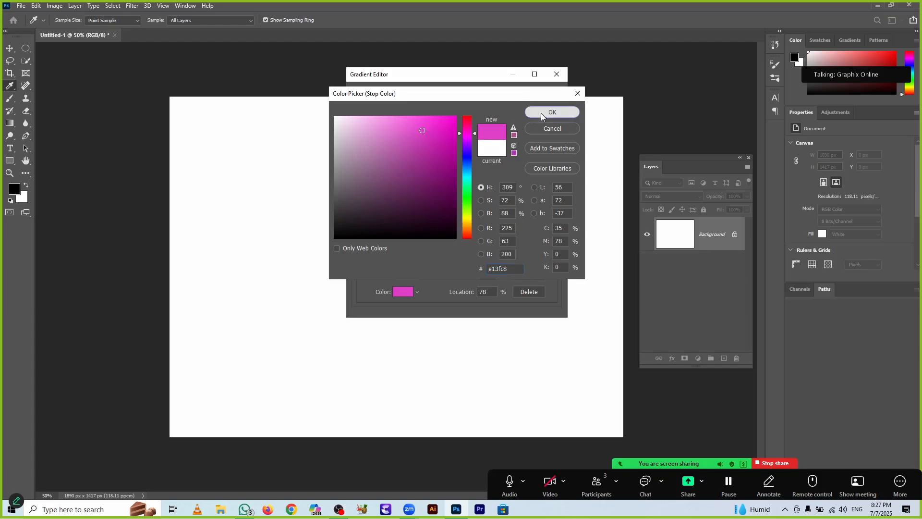
click(541, 114)
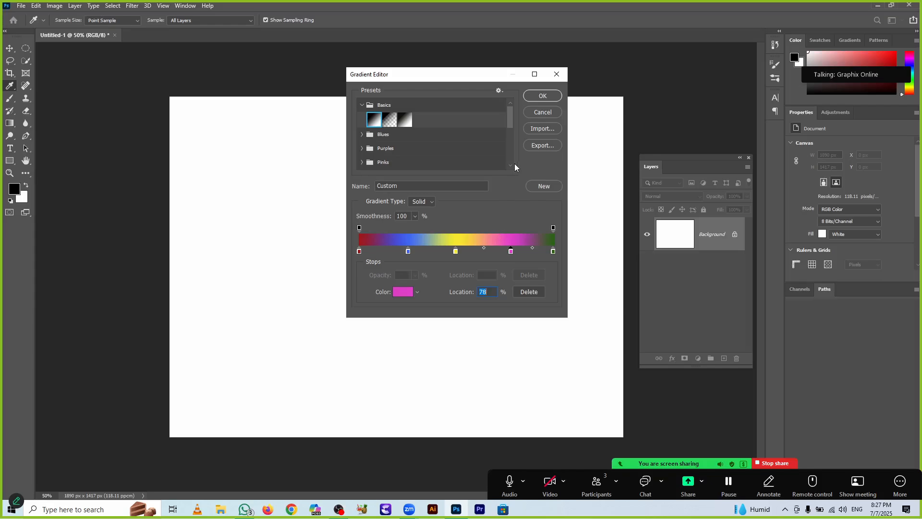
click(537, 97)
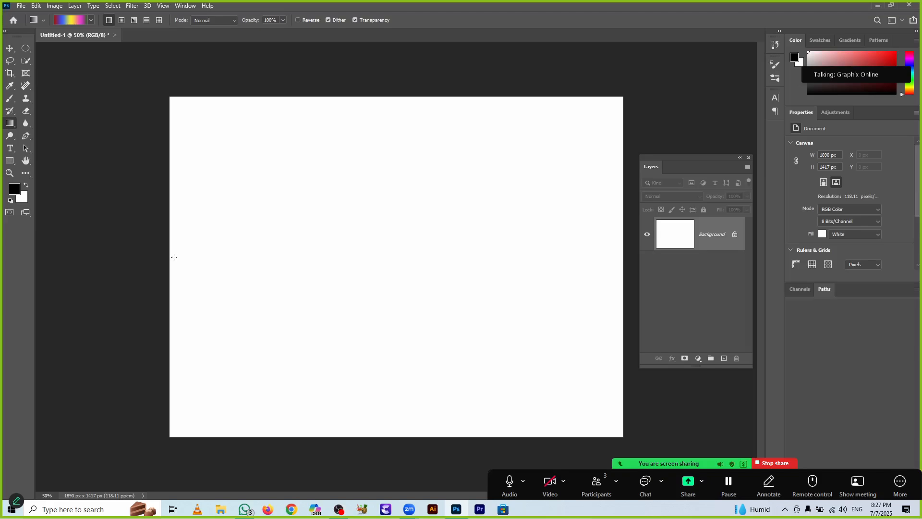
- Try the custom gradient across the whole Background layer, horizontally and in both diagonal directions, and refill the layer with white
drag(174, 257, 559, 253)
drag(222, 134, 492, 327)
drag(563, 418, 365, 274)
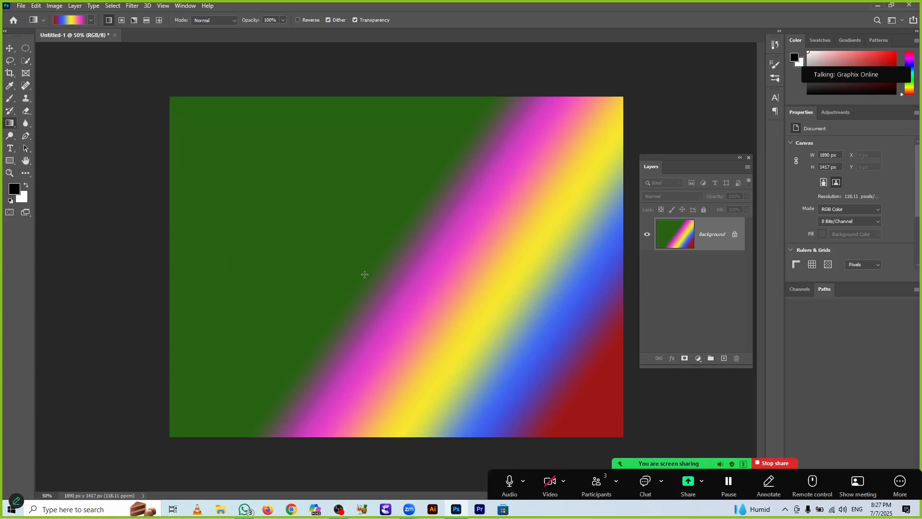
key(ctrl+BackSpace)
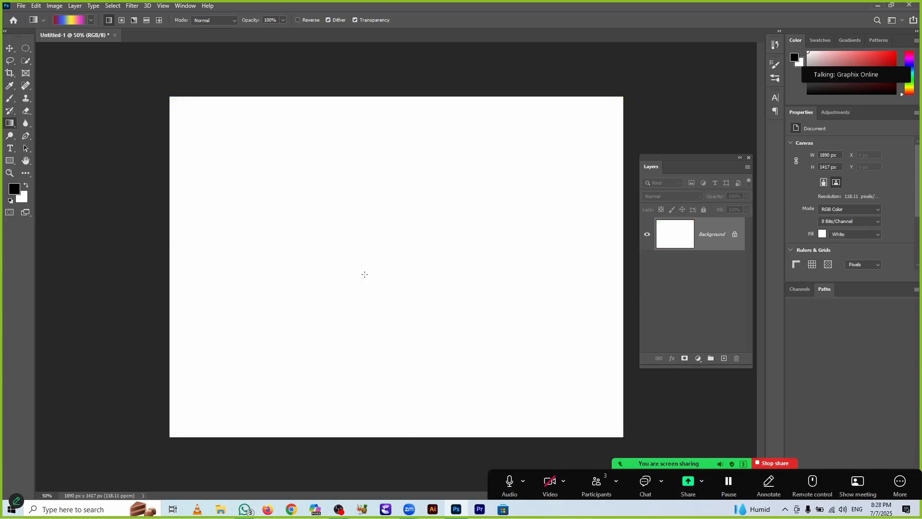
- Select an irregular shape below the canvas center with the Lasso tool, fill it with the custom gradient from lower left to upper right, and deselect
key(l)
drag(309, 210, 383, 293)
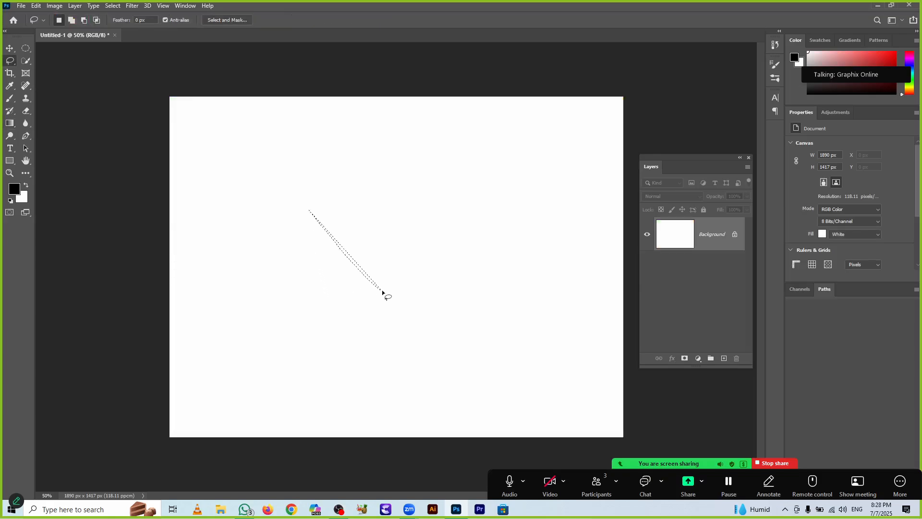
click(383, 293)
mouse_move(314, 279)
mouse_down()
mouse_move(368, 238)
mouse_move(383, 194)
mouse_move(494, 327)
mouse_move(453, 413)
mouse_move(356, 403)
mouse_move(332, 412)
mouse_move(254, 365)
mouse_move(295, 323)
mouse_move(316, 279)
mouse_up()
click(9, 123)
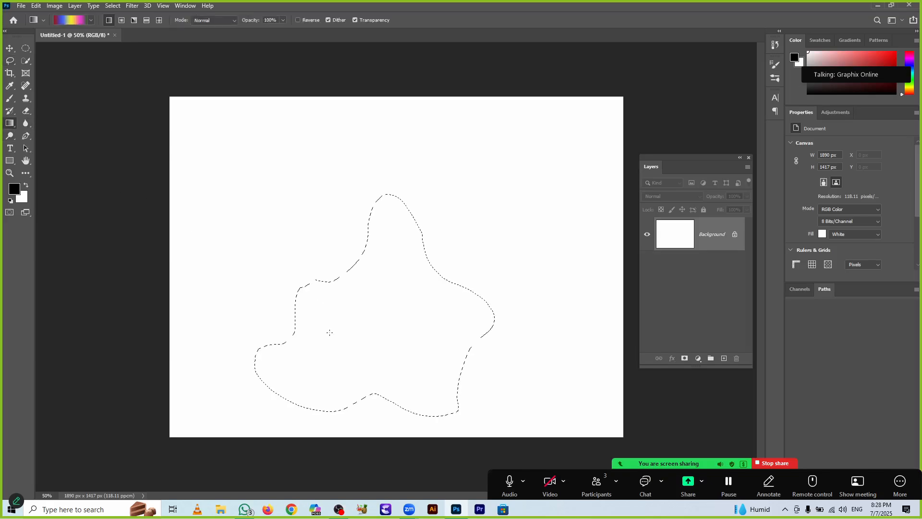
drag(330, 332, 404, 273)
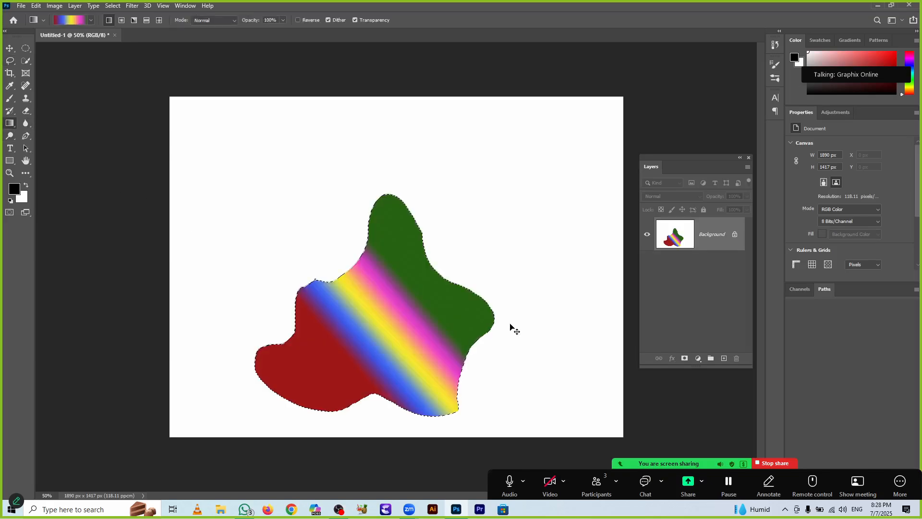
key(ctrl+d)
- Refill the Background layer with white, try the custom linear gradient from the left edge toward the right, and undo it
key(ctrl+BackSpace)
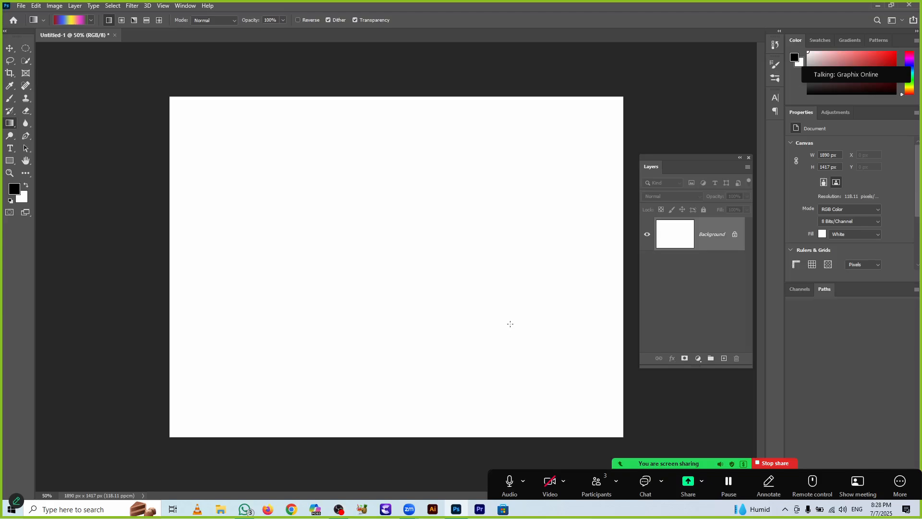
drag(166, 265, 538, 305)
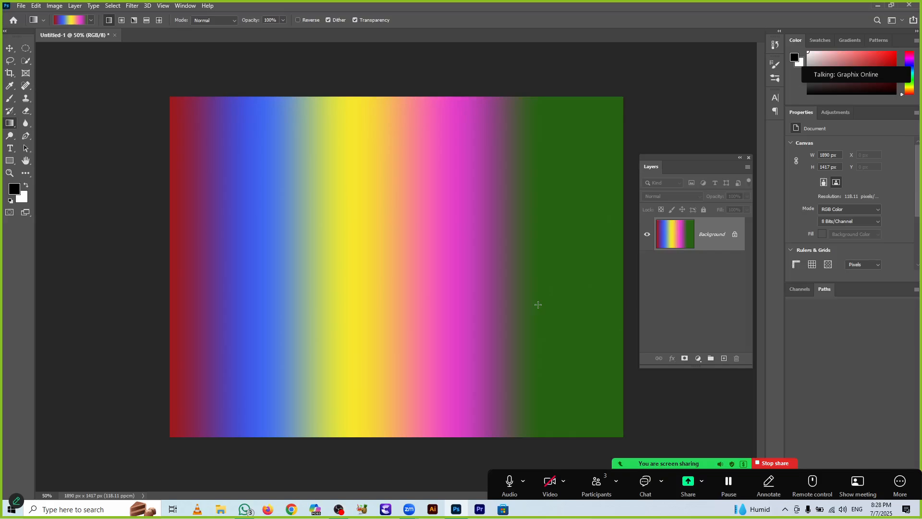
key(ctrl+z)
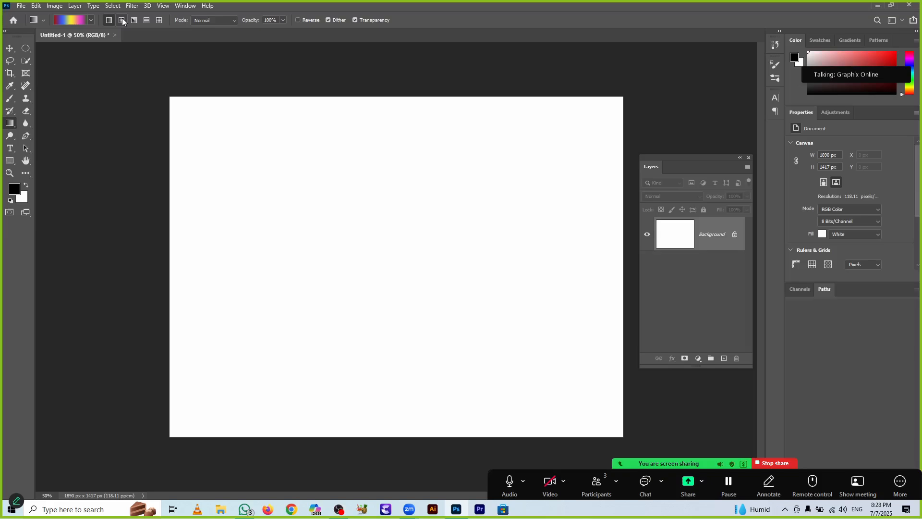
- Try the custom gradient in Radial style from the canvas center to its edge, undo it, and reapply it from the left edge to the right
click(122, 19)
drag(388, 261, 624, 260)
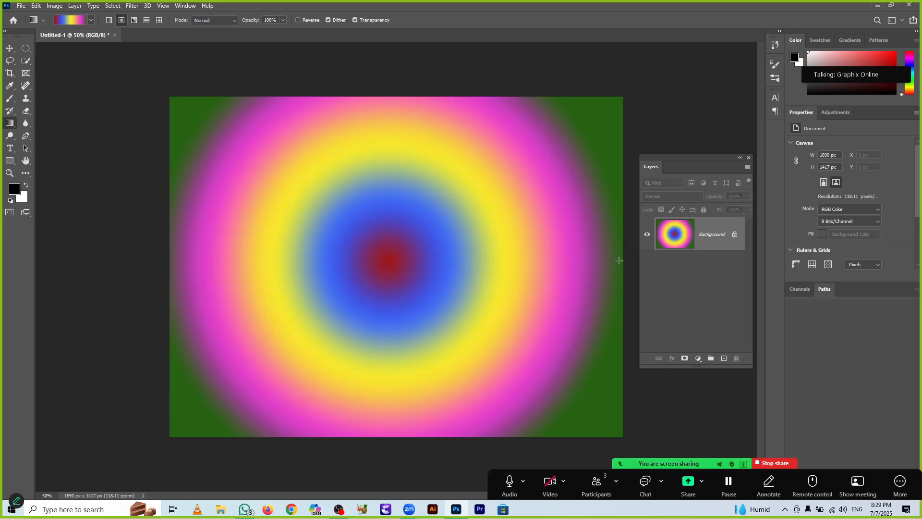
key(ctrl+z)
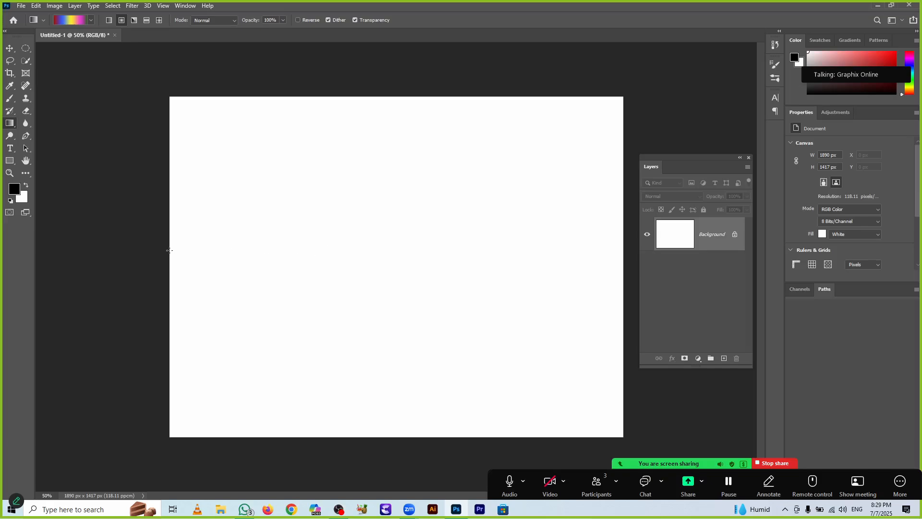
drag(169, 249, 625, 246)
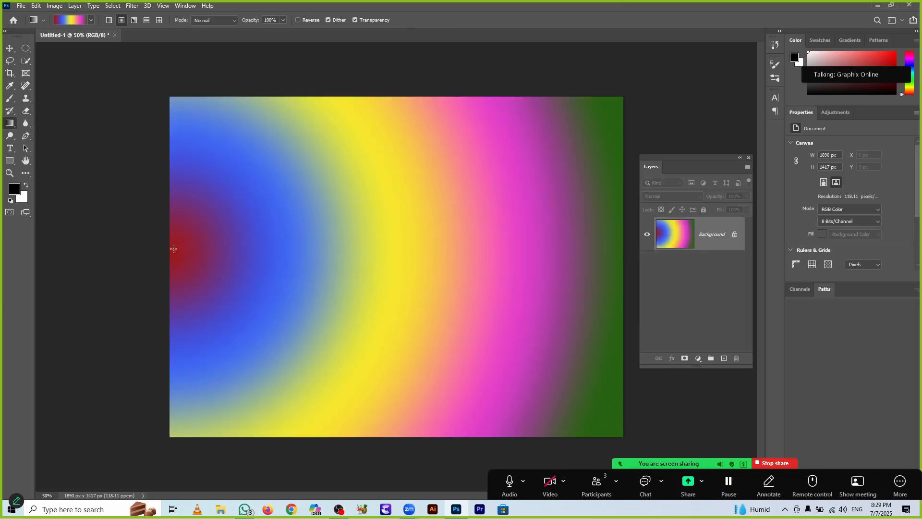
- Choose the Red_07 preset from the Reds gradients and apply it radially from the canvas center to the right edge
click(86, 25)
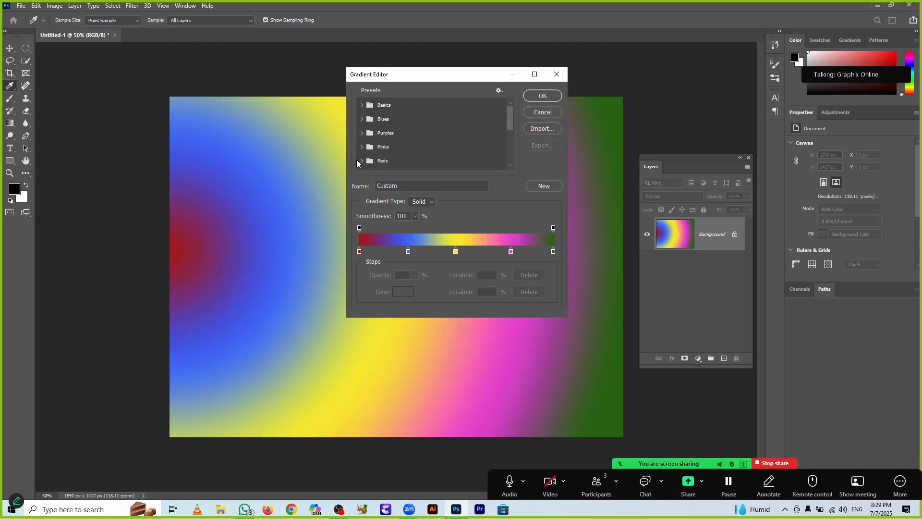
click(362, 162)
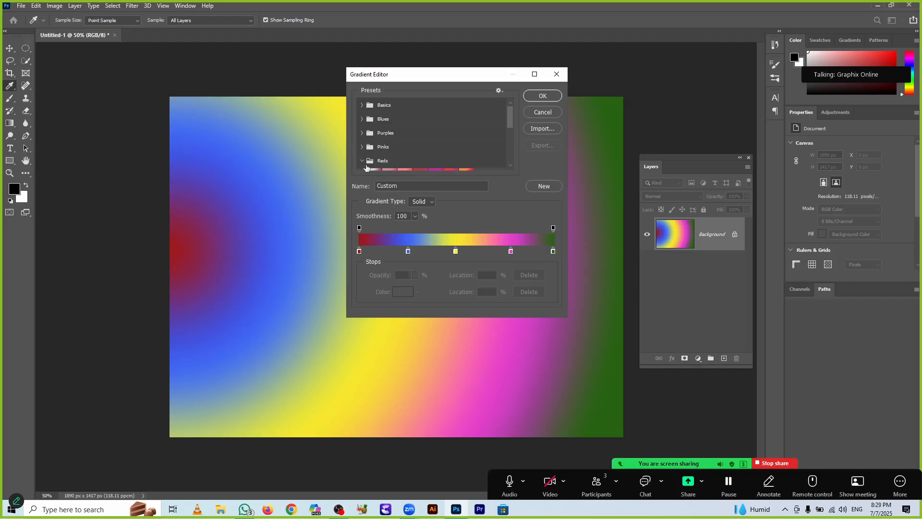
click(419, 169)
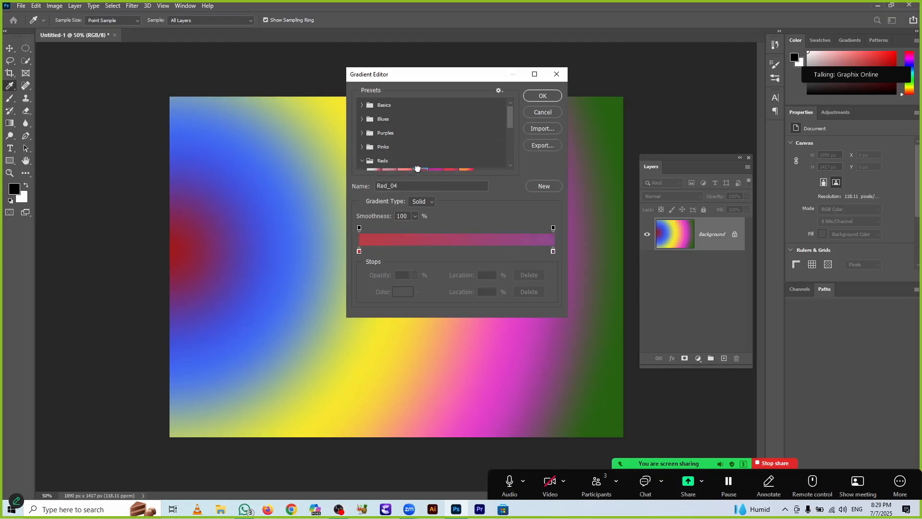
click(467, 170)
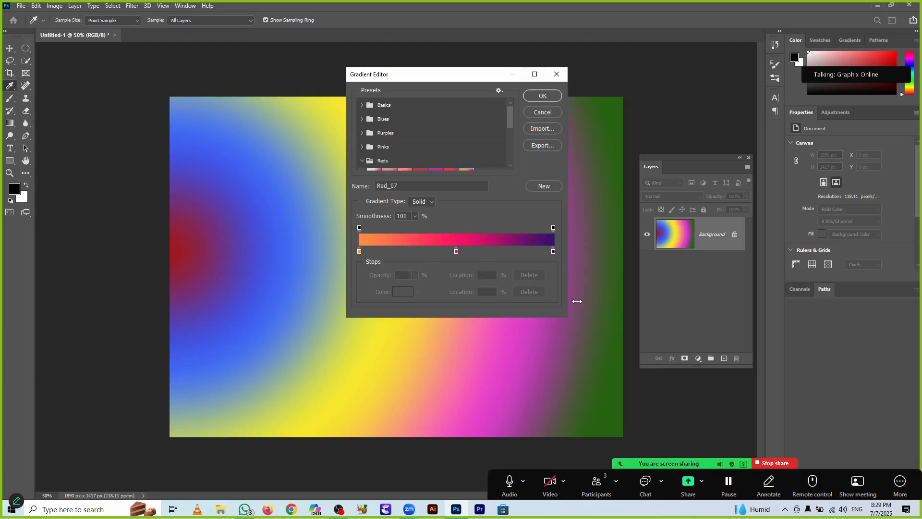
click(543, 96)
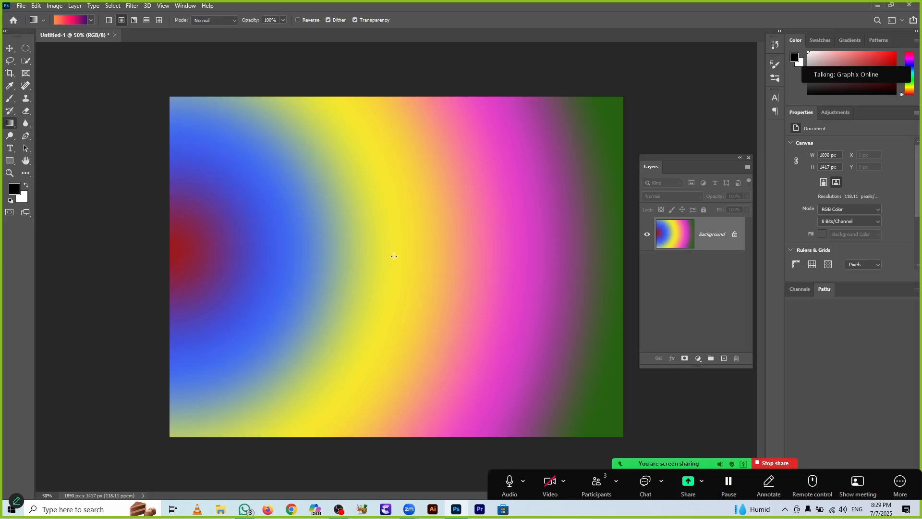
drag(394, 256, 626, 257)
drag(626, 257, 626, 257)
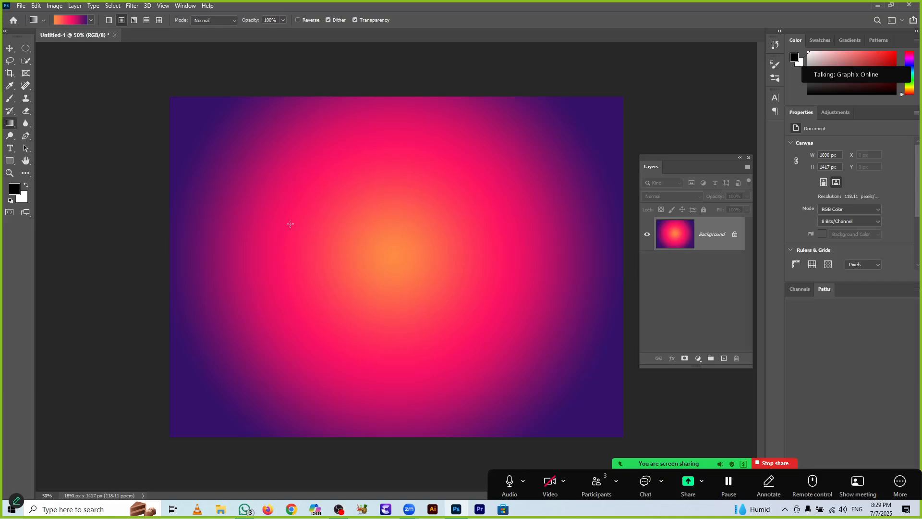
- Paint black brush strokes over the center of the radial gradient and undo them
click(10, 101)
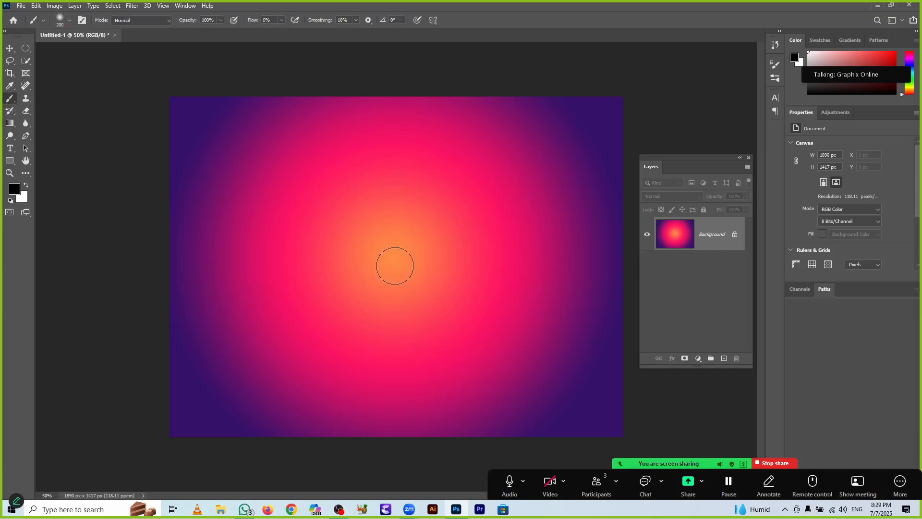
mouse_move(391, 274)
mouse_down()
mouse_move(417, 249)
mouse_move(303, 253)
mouse_up()
mouse_move(319, 216)
mouse_down()
mouse_move(483, 286)
mouse_move(288, 292)
mouse_move(330, 182)
mouse_move(444, 244)
mouse_move(382, 329)
mouse_move(278, 184)
mouse_move(413, 217)
mouse_move(278, 239)
mouse_move(389, 109)
mouse_move(505, 303)
mouse_move(269, 181)
mouse_move(429, 105)
mouse_move(478, 274)
mouse_move(364, 203)
mouse_move(394, 207)
mouse_up()
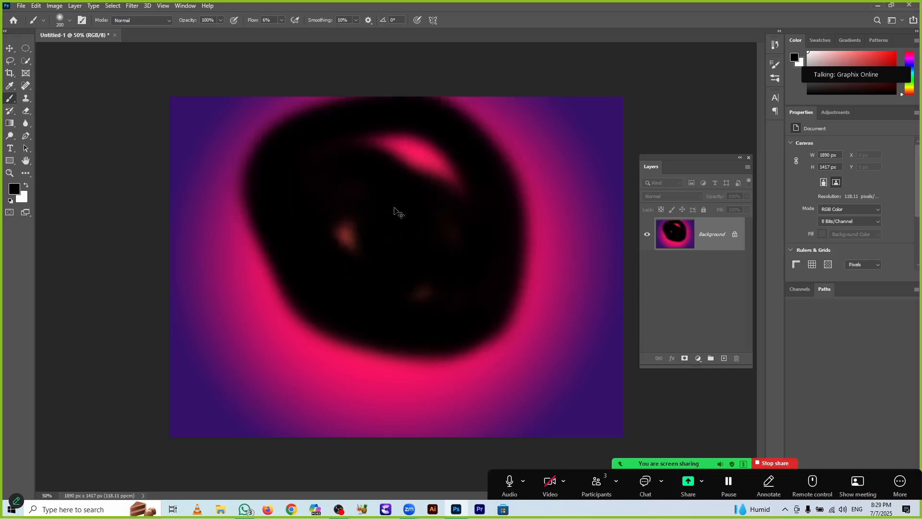
key(ctrl+z)
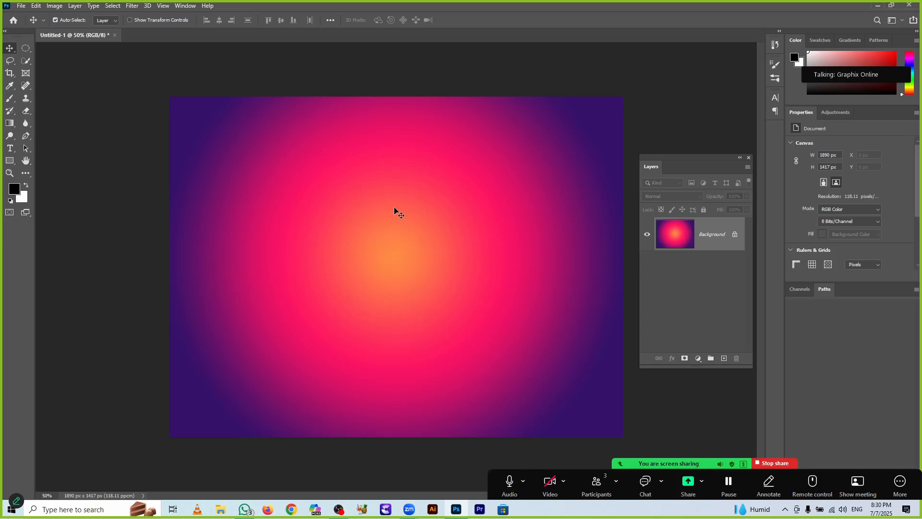
- Turn on Reverse for the gradient, try a full-width and a small radial fill from the canvas center, and undo both back to white
click(10, 123)
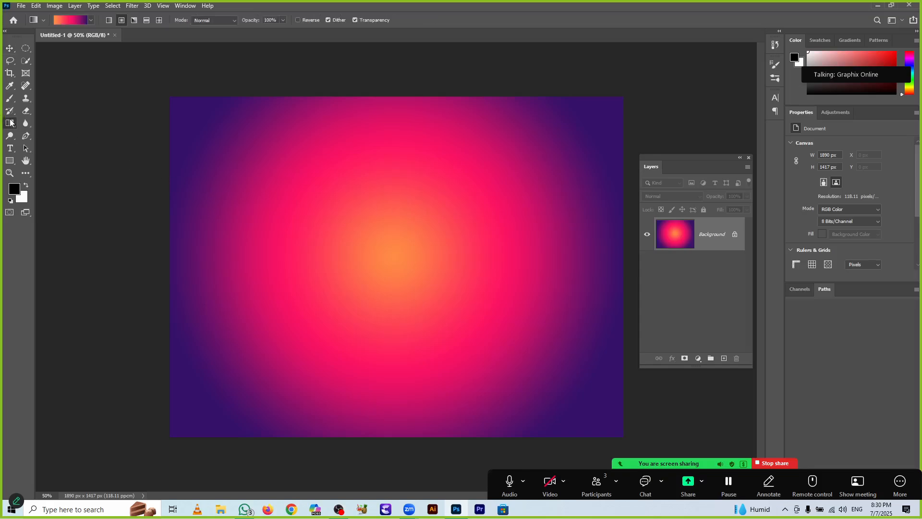
click(312, 20)
drag(391, 257, 623, 255)
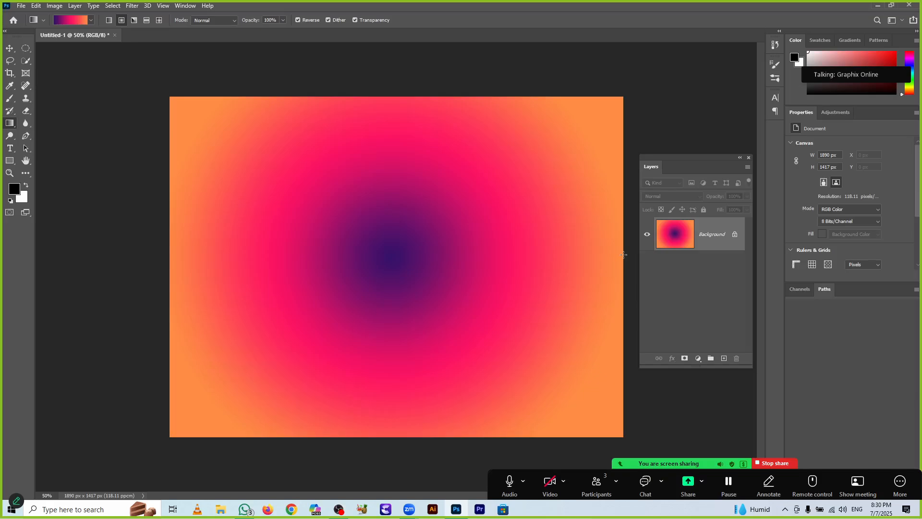
key(ctrl+z)
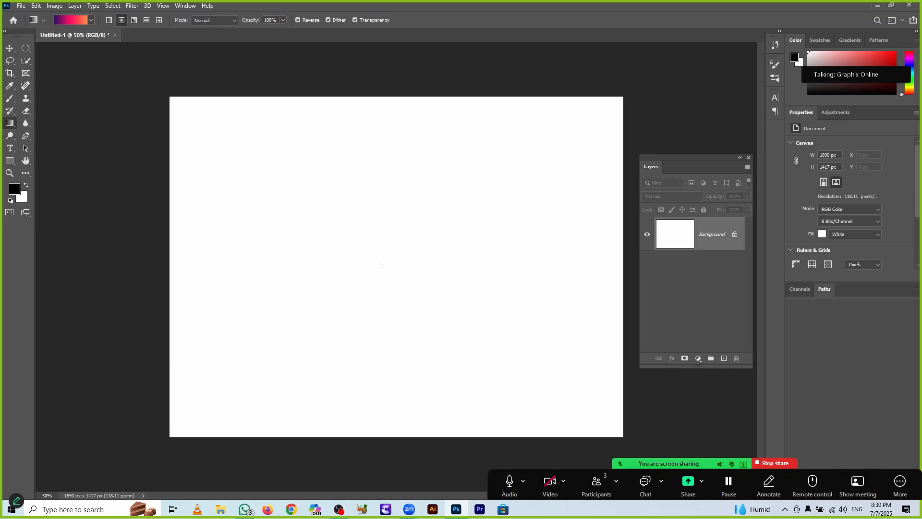
drag(382, 266, 435, 264)
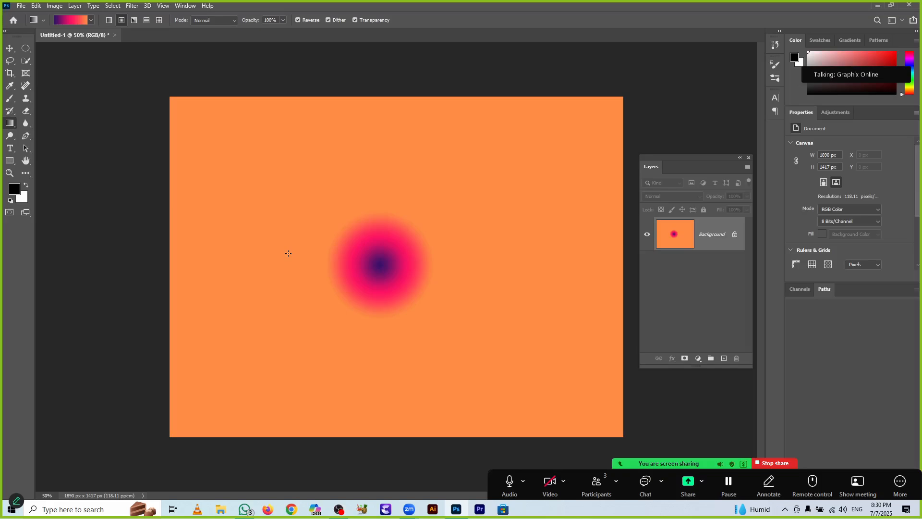
key(ctrl+z)
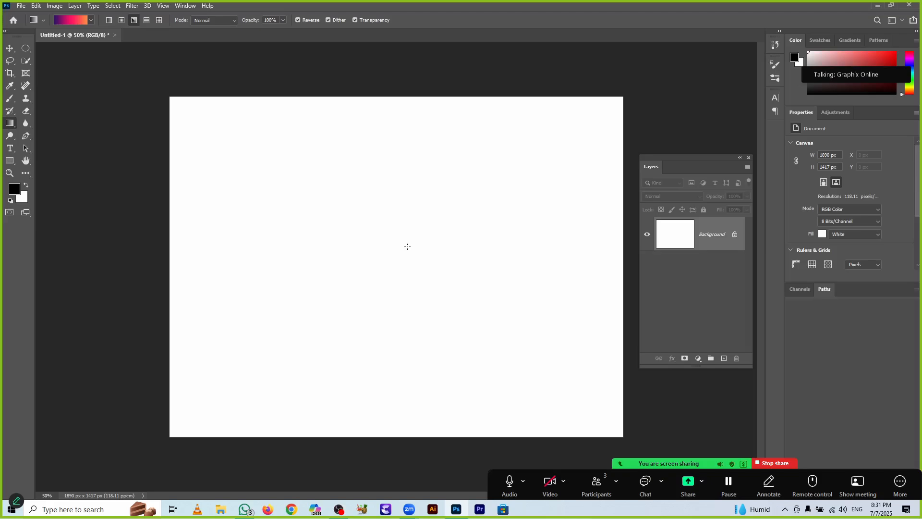
- Set the gradient style to Angle, try it horizontally from near the canvas center to the right edge, and undo it
drag(408, 247, 627, 255)
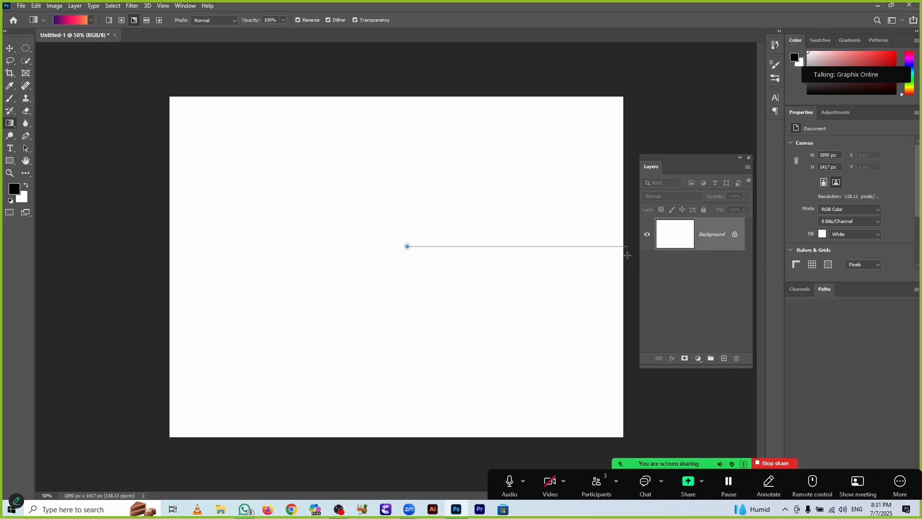
drag(627, 255, 627, 255)
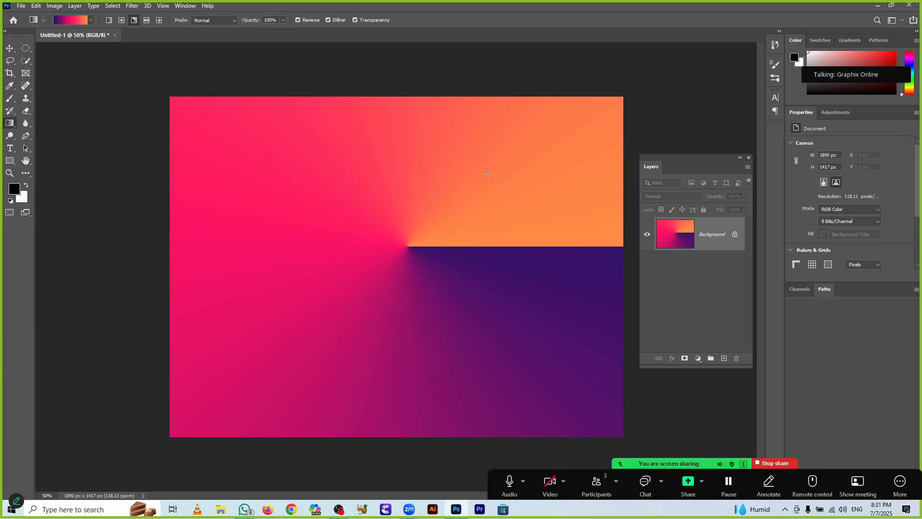
key(ctrl+z)
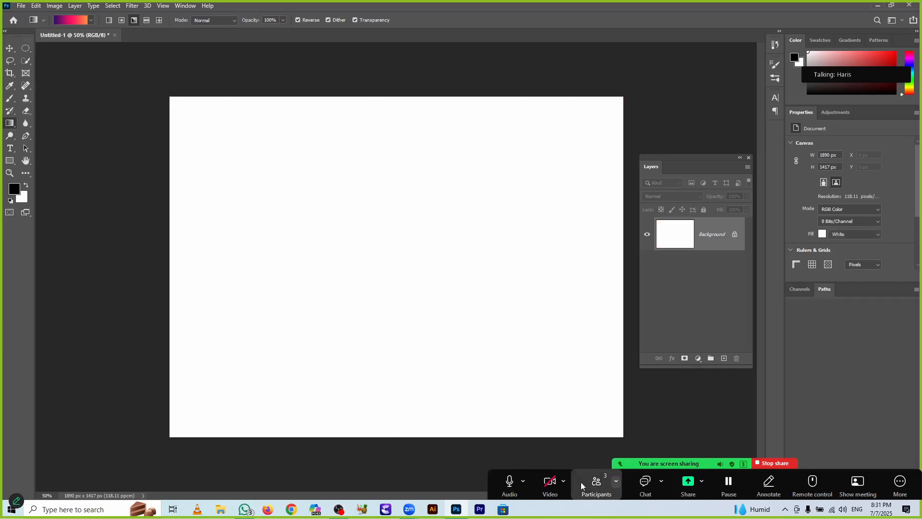
- Open the Zoom meeting's participants list, mute the other participant whose microphone is on, and close the list
click(593, 486)
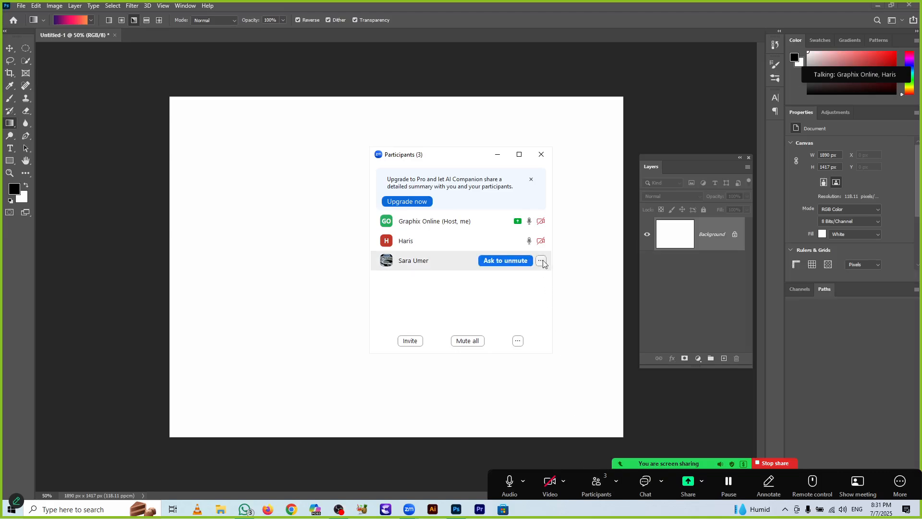
click(529, 240)
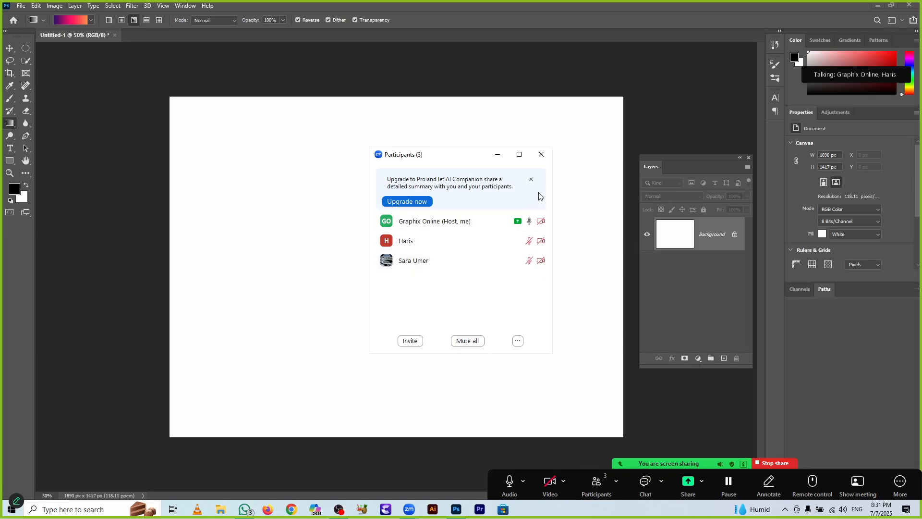
click(541, 154)
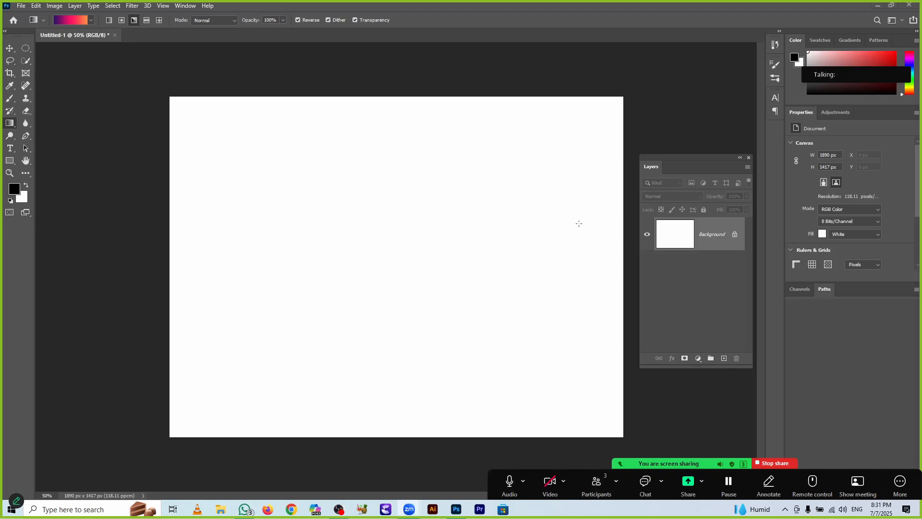
click(25, 49)
drag(355, 188, 437, 277)
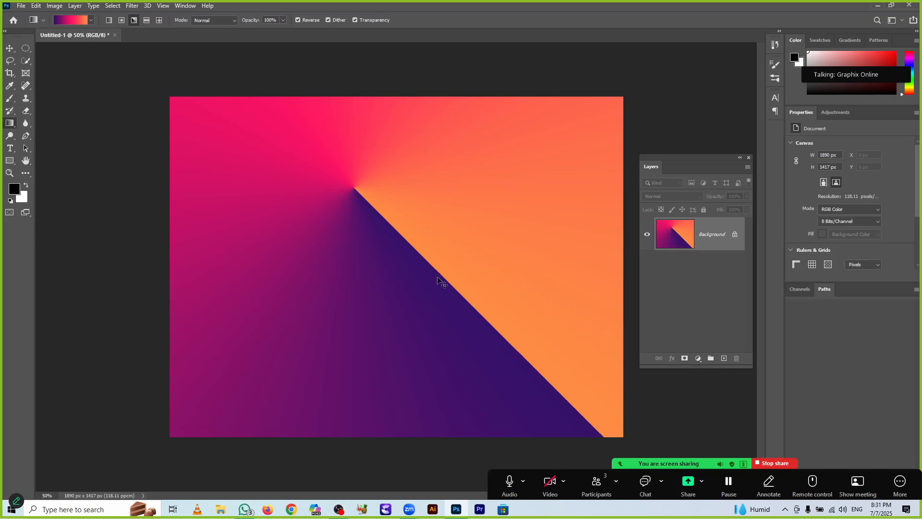
key(ctrl+z)
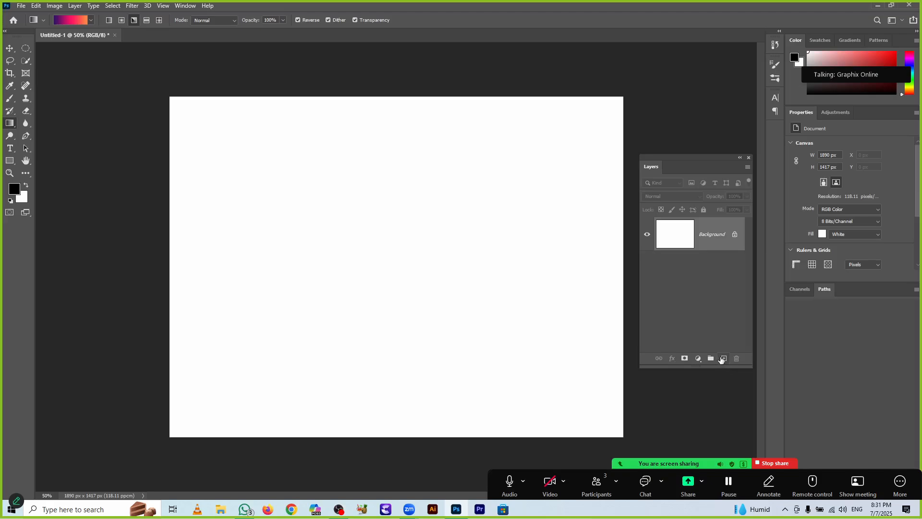
- Add a new layer and draw a circular selection about 412 px in diameter near the canvas center
click(723, 358)
key(l)
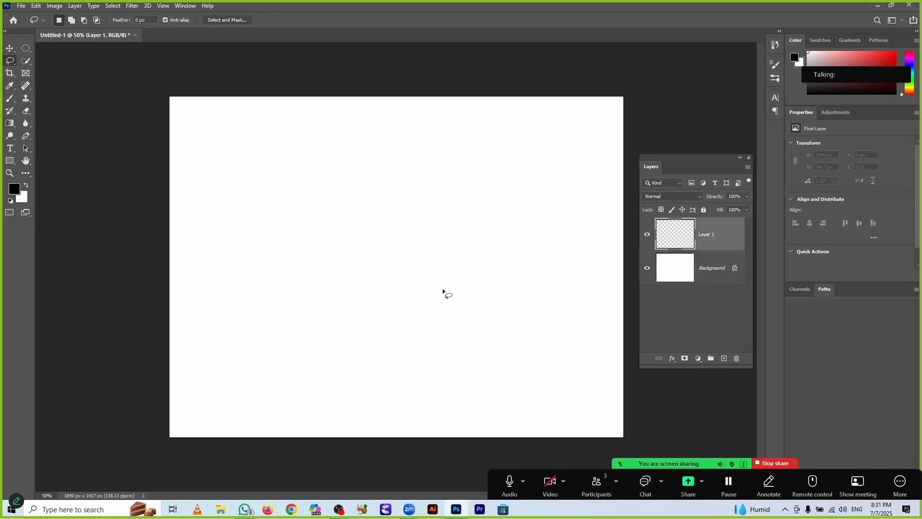
click(26, 49)
drag(377, 190, 476, 304)
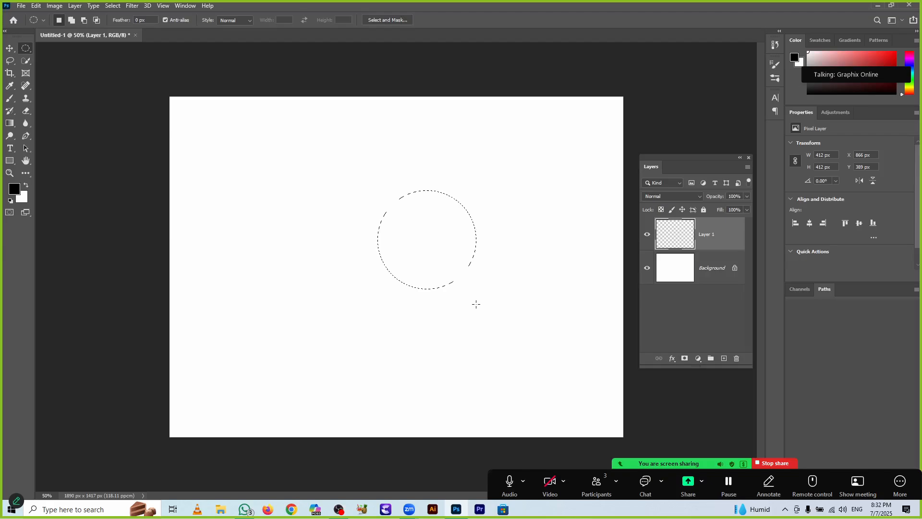
key(v)
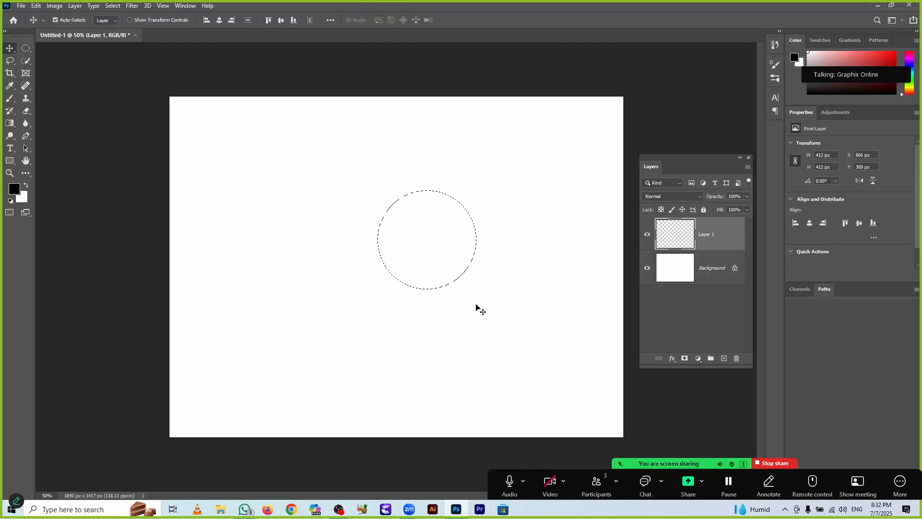
- Fill the circular selection with the reversed Angle gradient from its center to its right edge, and deselect
click(9, 123)
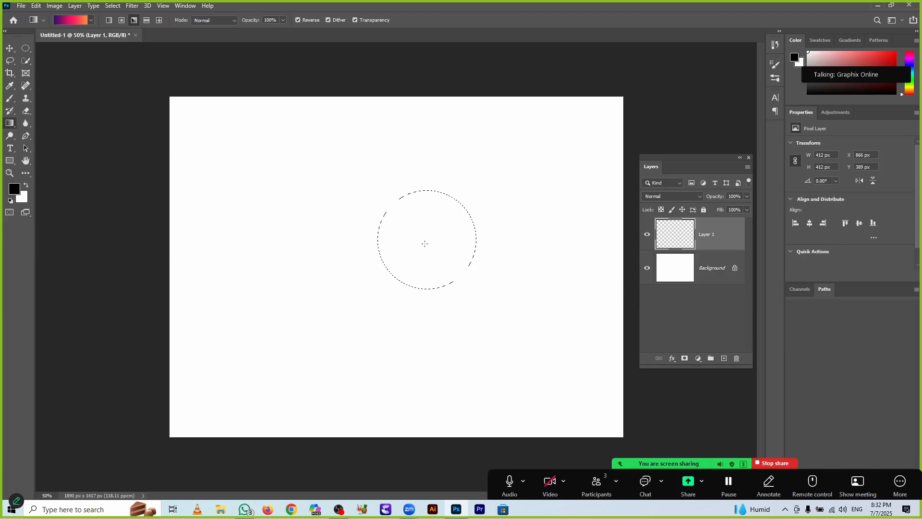
drag(426, 241, 477, 241)
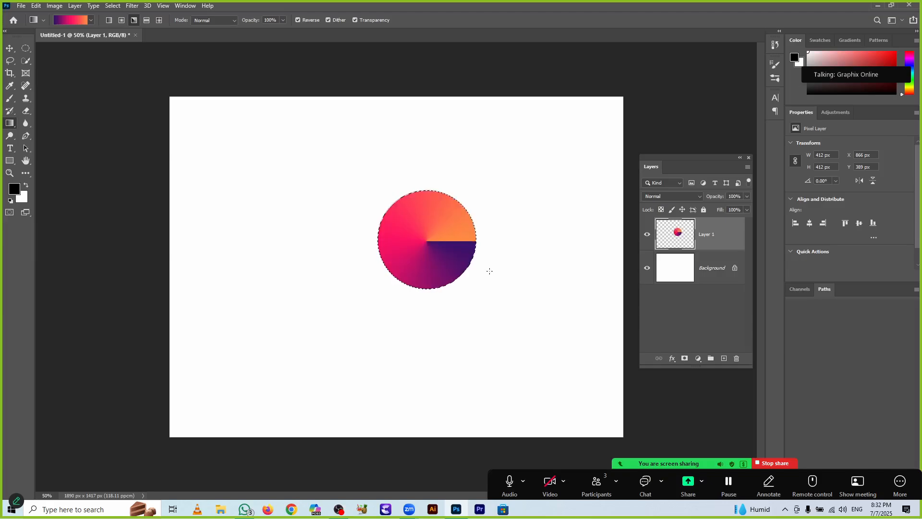
key(ctrl+d)
- Rotate the gradient circle clockwise with Free Transform so its sharp color edge points to the lower right
key(v)
key(ctrl+t)
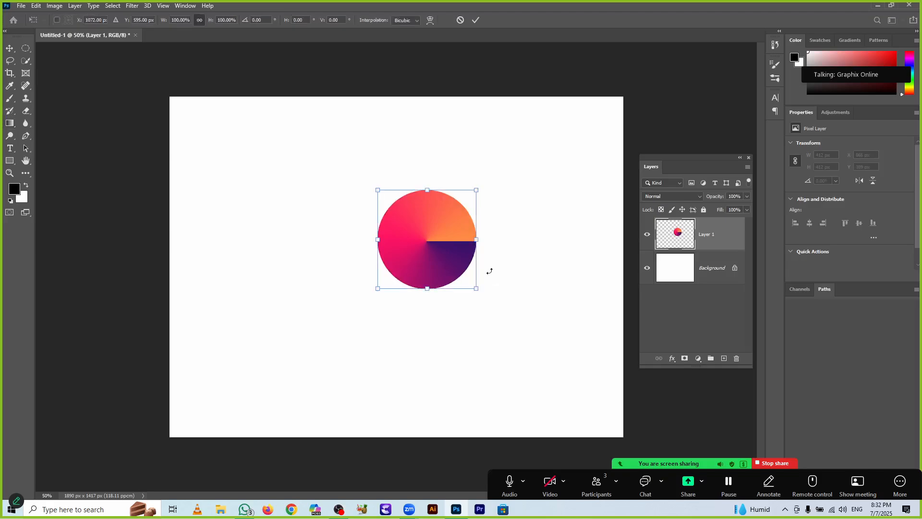
drag(484, 302, 420, 342)
key(Return)
key(g)
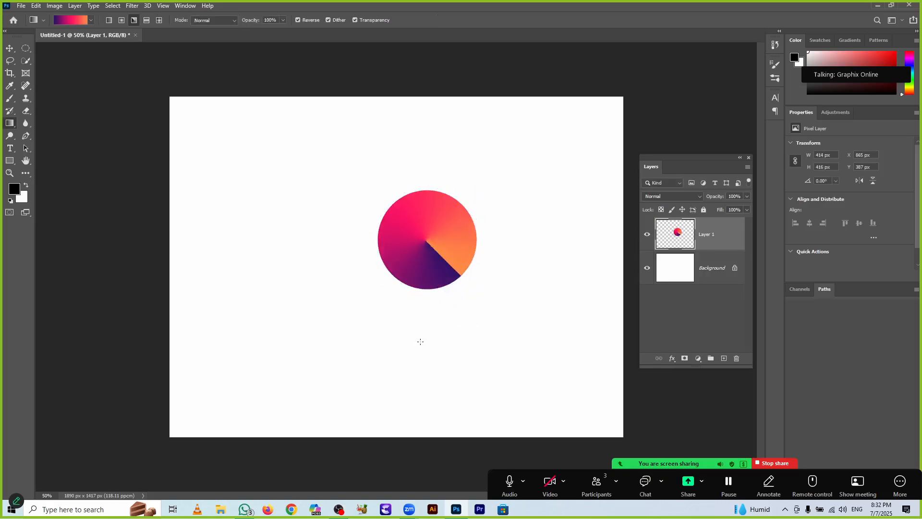
- Duplicate the gradient circle layer and move the copy straight down so it overlaps the lower part of the original circle
key(ctrl+j)
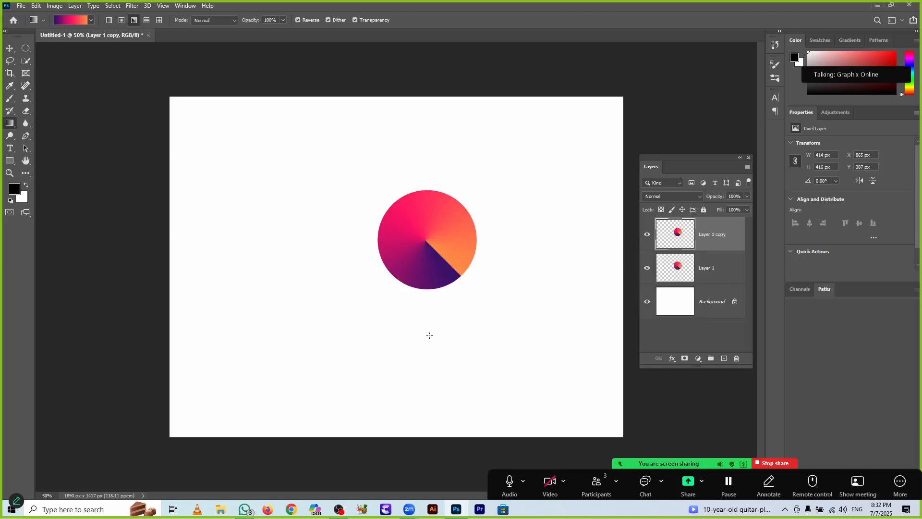
key(v)
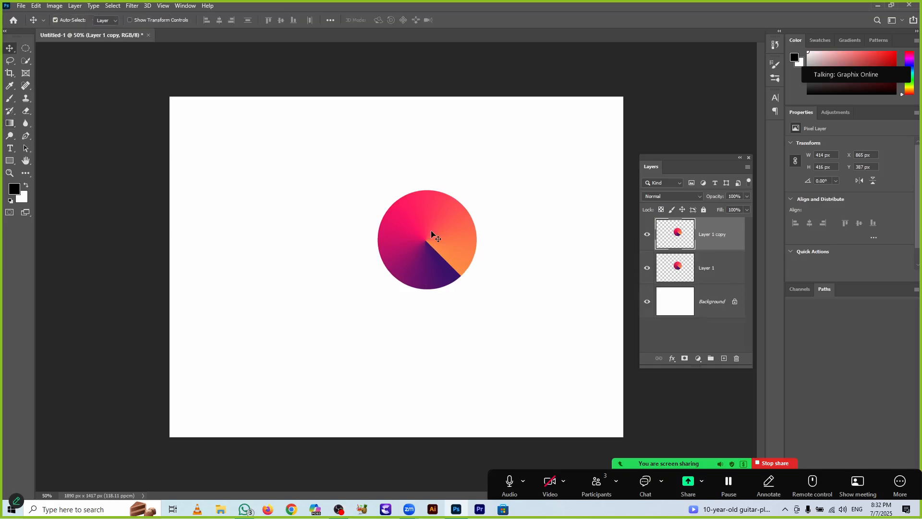
drag(431, 231, 426, 308)
- Rotate the lower circle 180° with Free Transform so its dark sector meets the dark sector of the upper circle
key(ctrl+t)
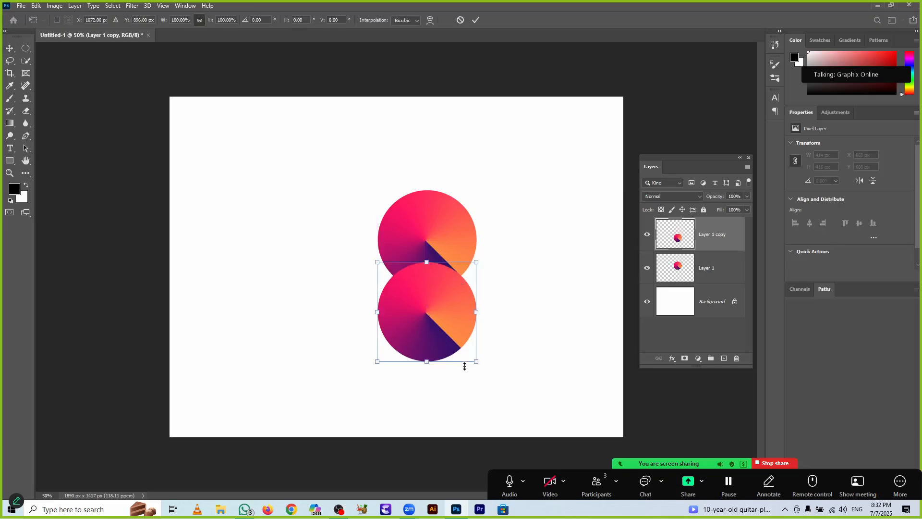
drag(484, 370, 385, 274)
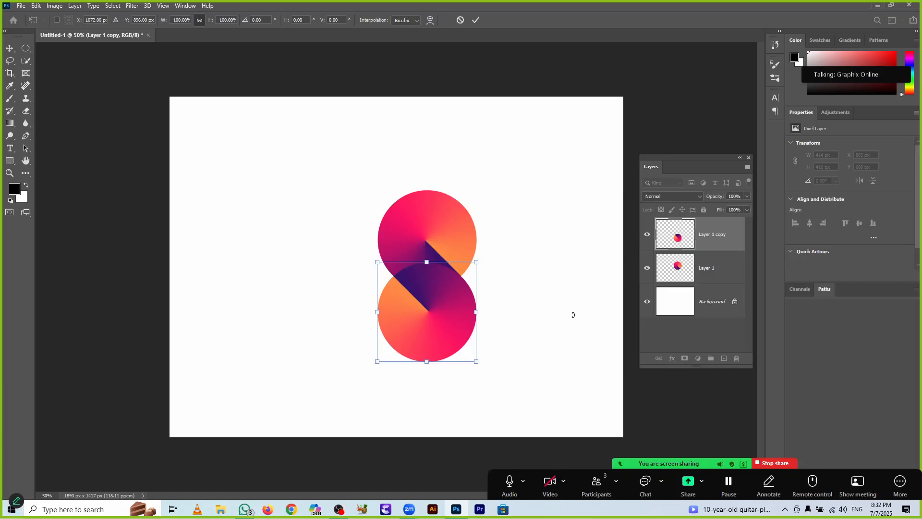
key(Return)
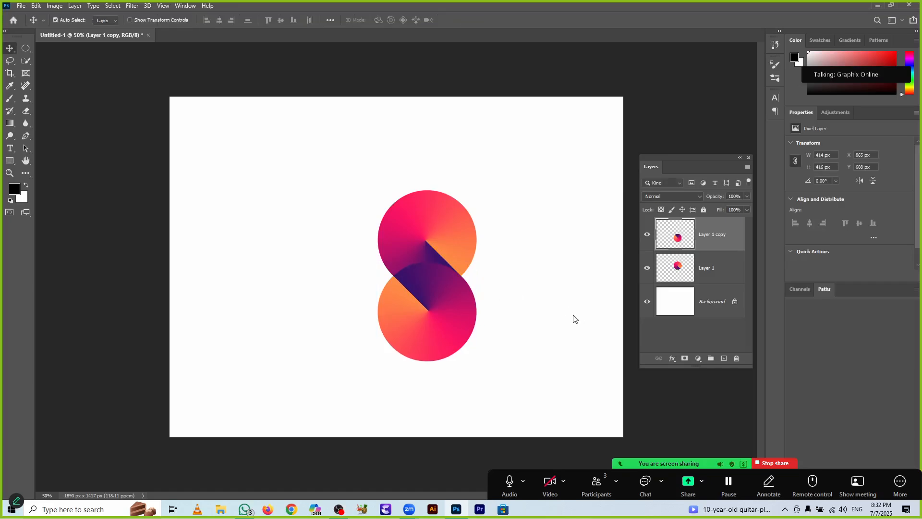
- Merge the two circle layers into one and move the merged figure to the horizontal center of the canvas
shift+click(725, 267)
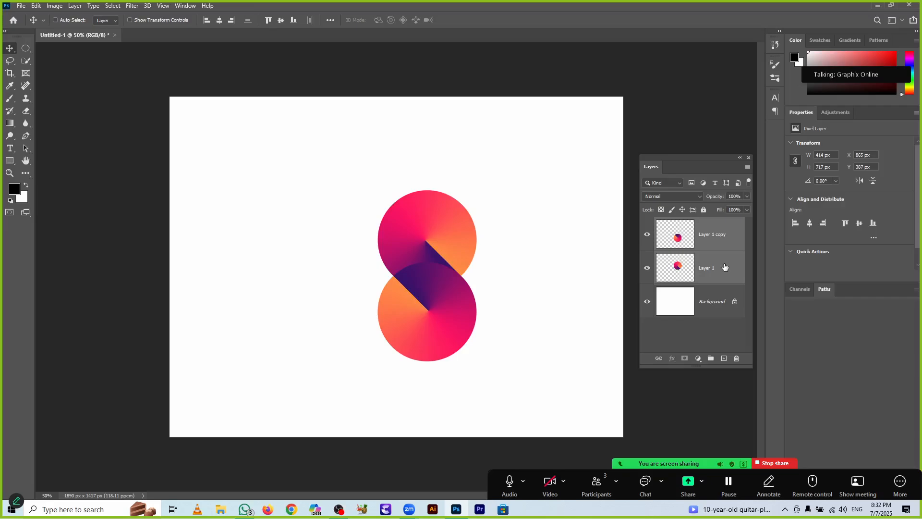
key(ctrl+e)
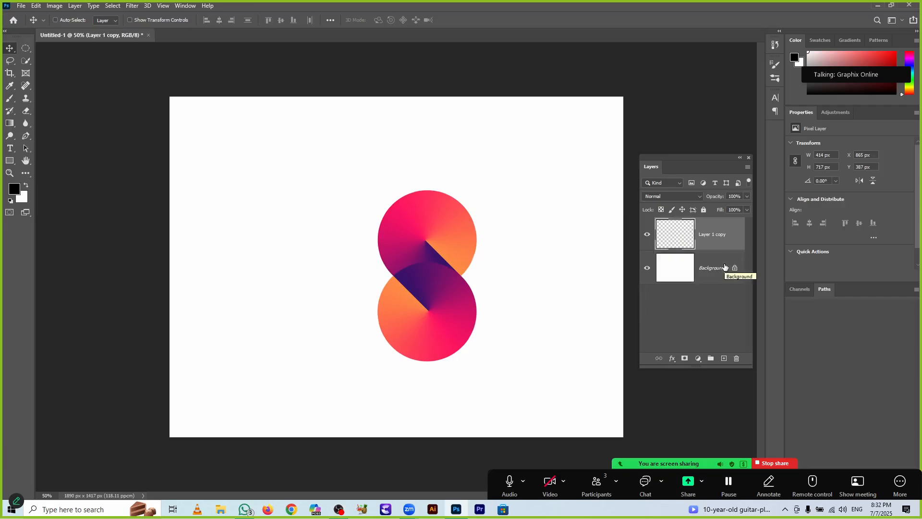
drag(446, 298, 415, 290)
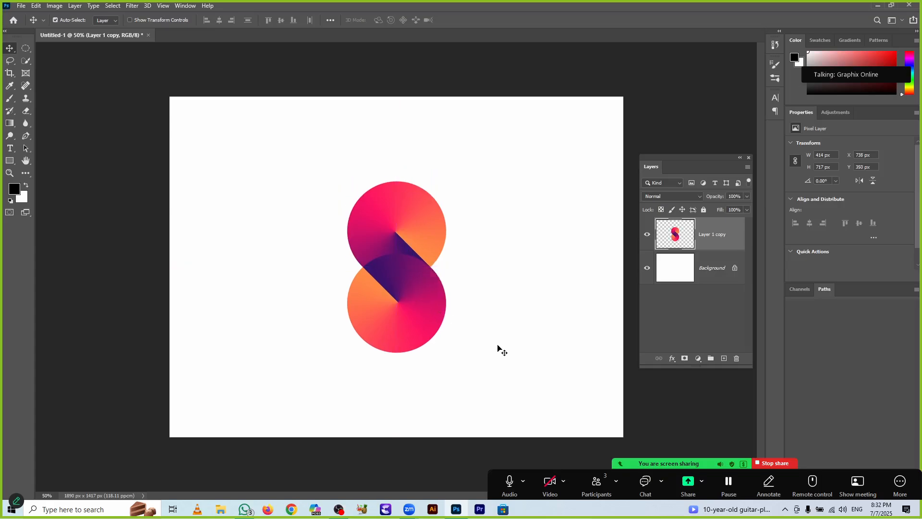
click(498, 350)
- Add horizontal text reading "08" with "33" on a second line in the canvas's upper-left area
click(7, 149)
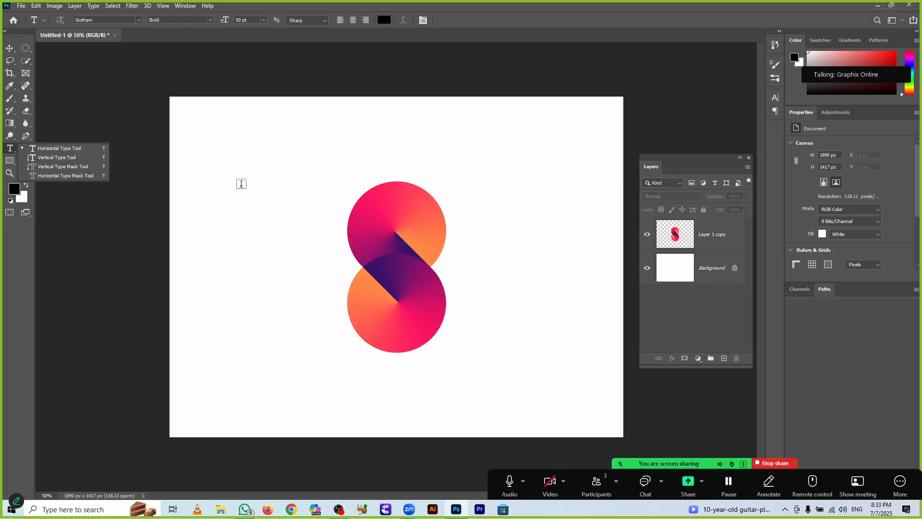
click(241, 184)
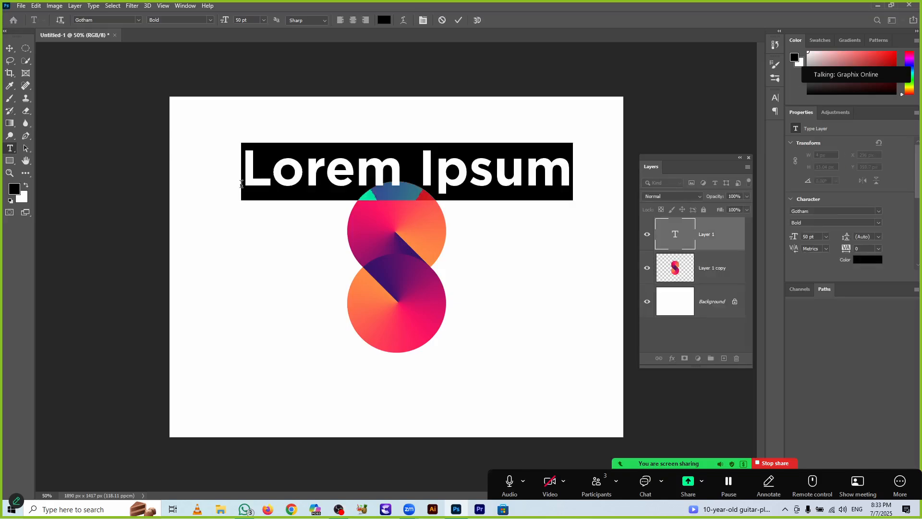
text(08)
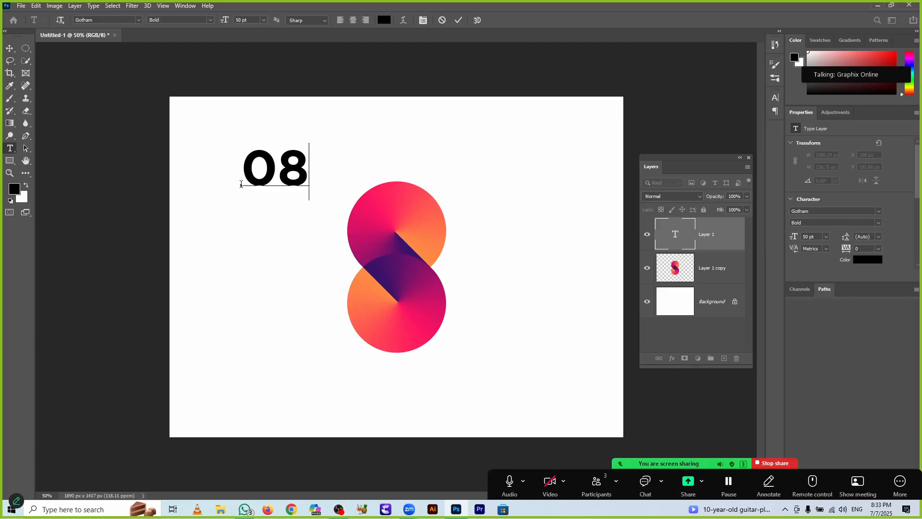
key(Return)
text(33)
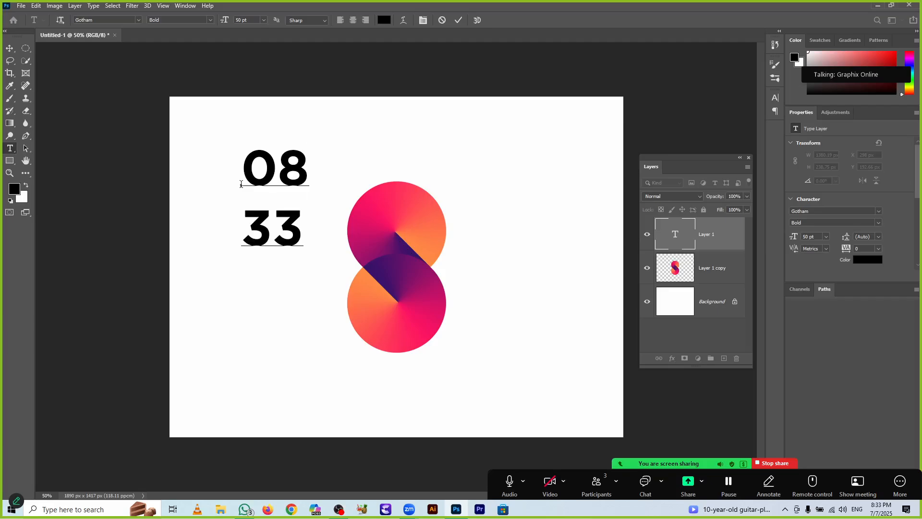
key(ctrl+Return)
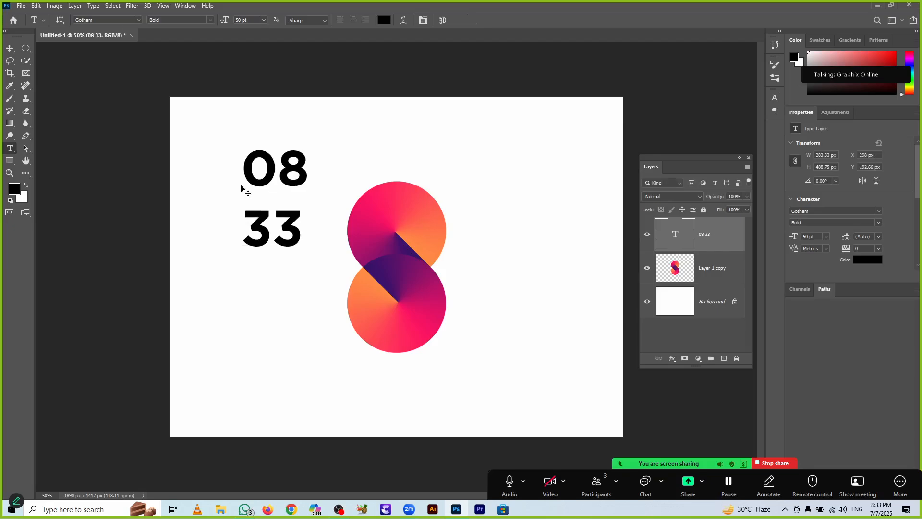
- Recolor the 08 33 text to white (ffffff) and move it onto the middle of the gradient figure
key(ctrl+a)
click(383, 22)
click(289, 102)
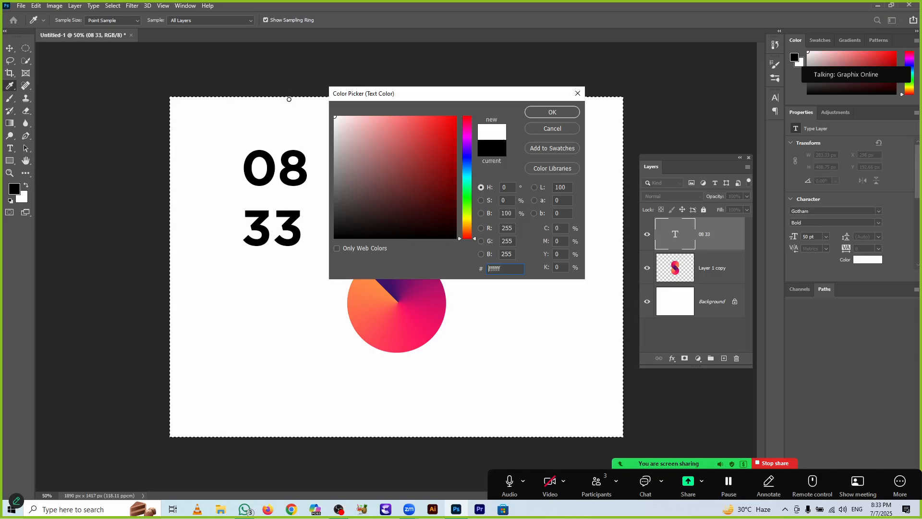
click(538, 110)
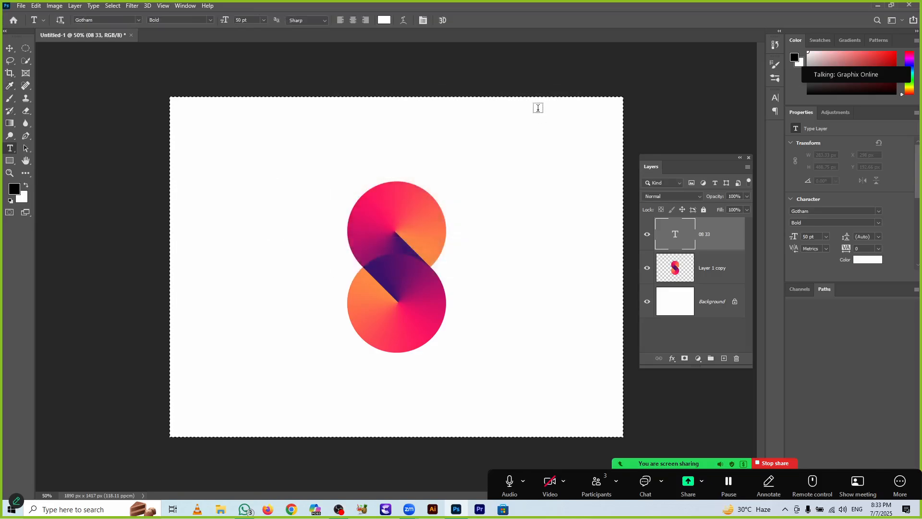
key(v)
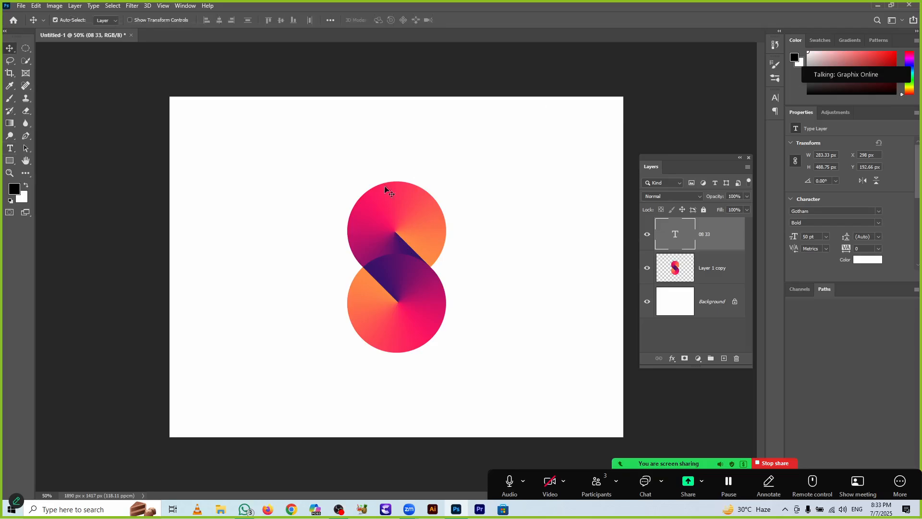
drag(253, 232, 384, 301)
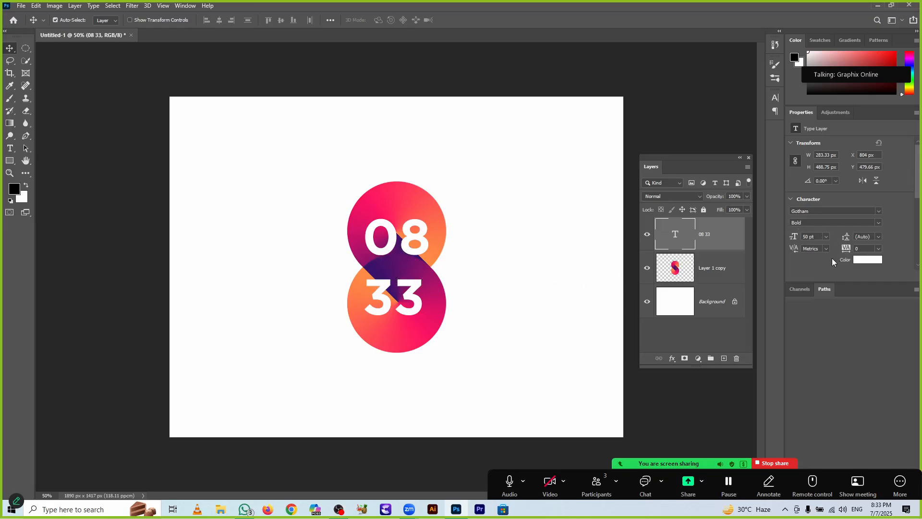
- Try leading values of 10 pt and 30 pt on the 08 33 text, and settle on 48 pt
click(879, 235)
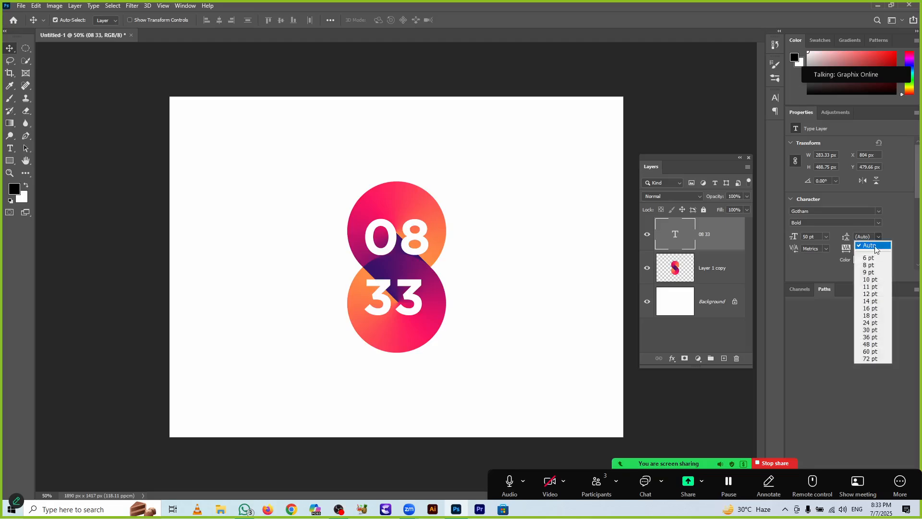
click(873, 280)
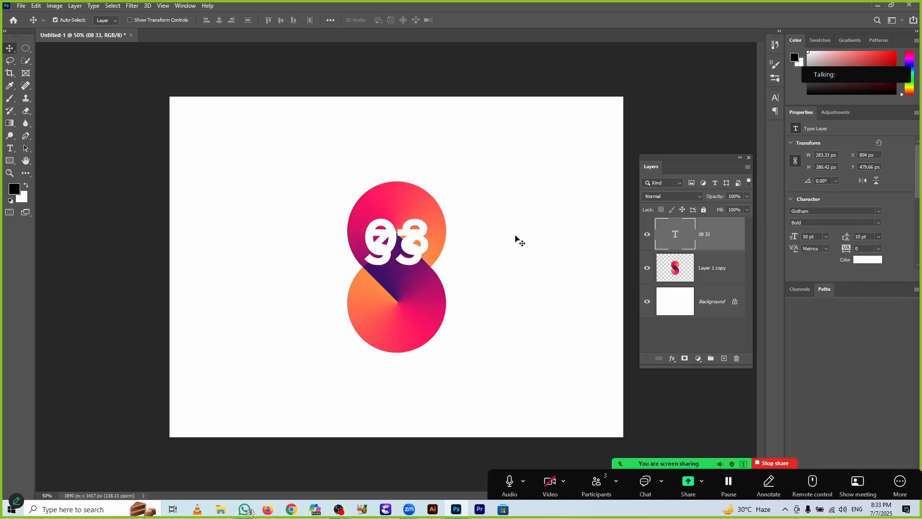
click(878, 236)
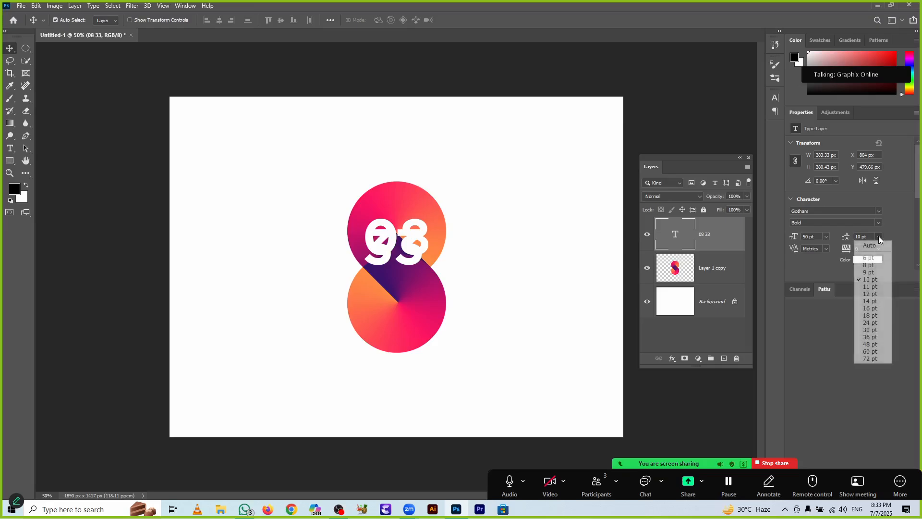
click(872, 329)
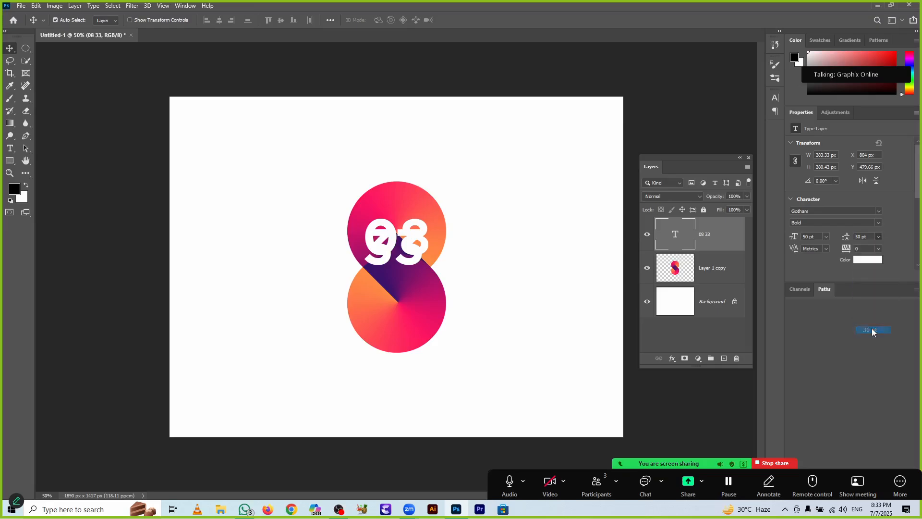
click(878, 236)
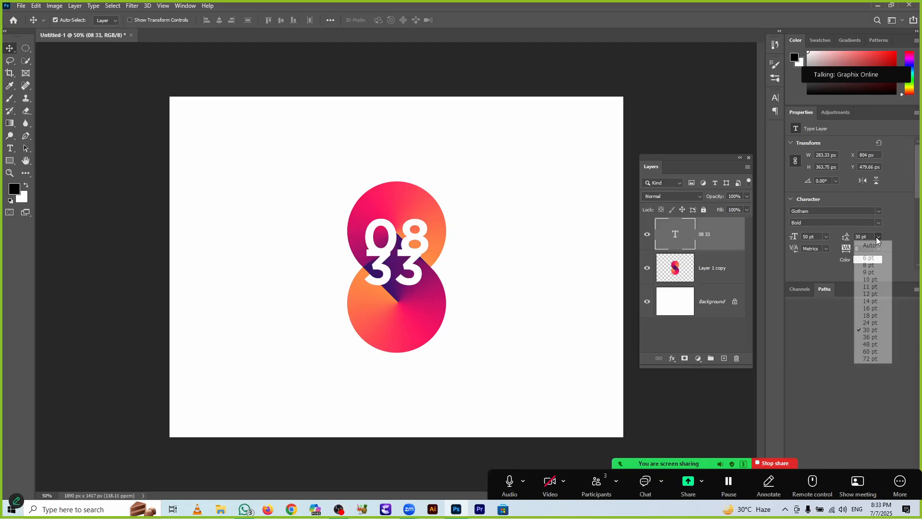
click(867, 347)
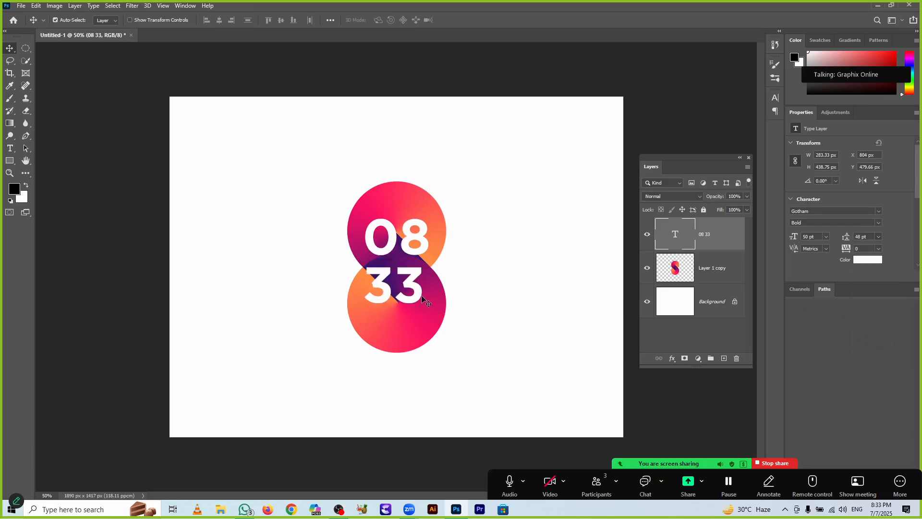
- Scale the 08 33 text to about 51.57% with Free Transform and center it on the dark overlap of the two circles
key(ctrl)
key(ctrl+t)
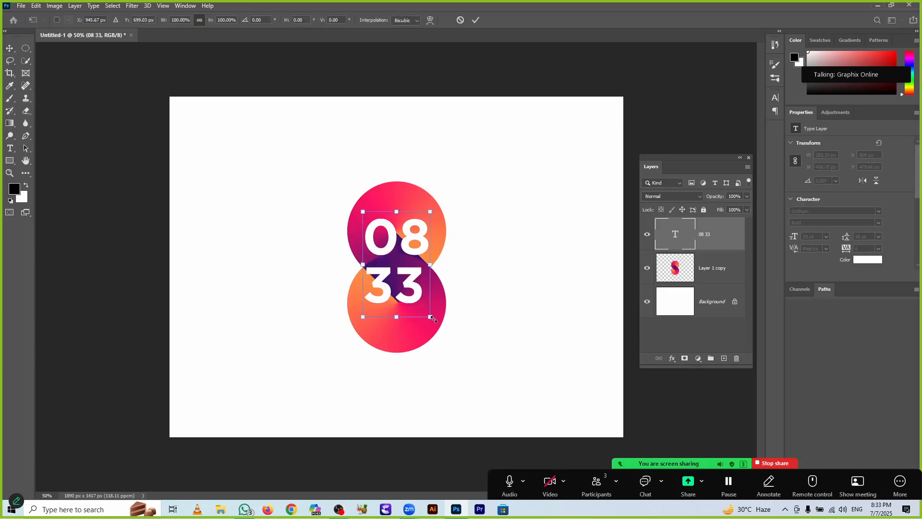
drag(431, 303, 404, 288)
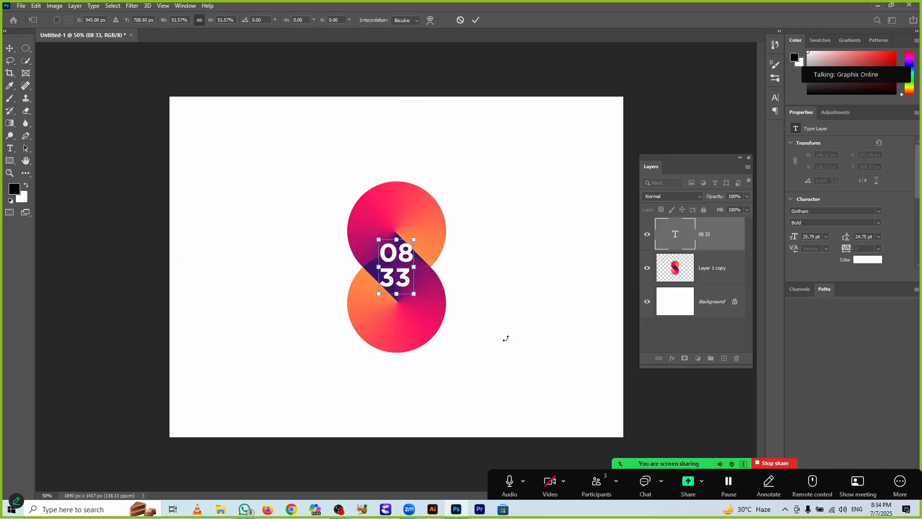
key(Return)
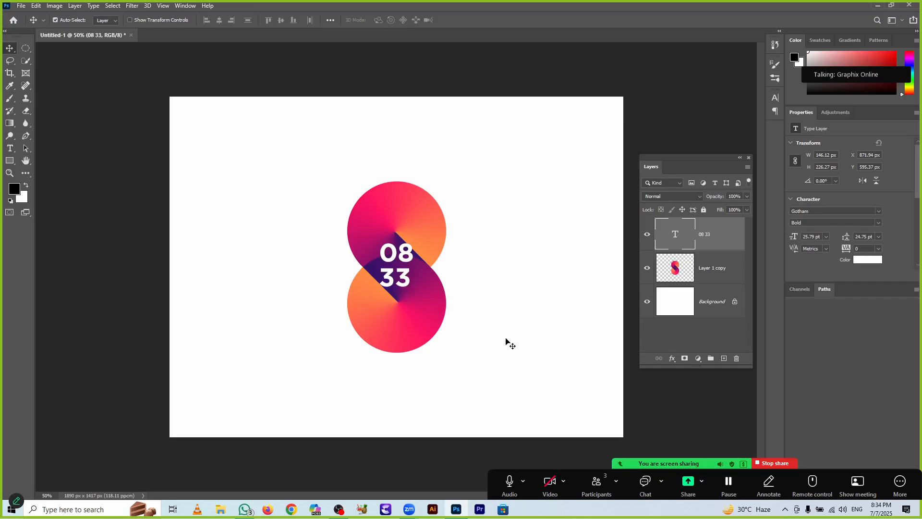
- Delete the 08 33 text layer and the merged gradient figure layer
key(Delete)
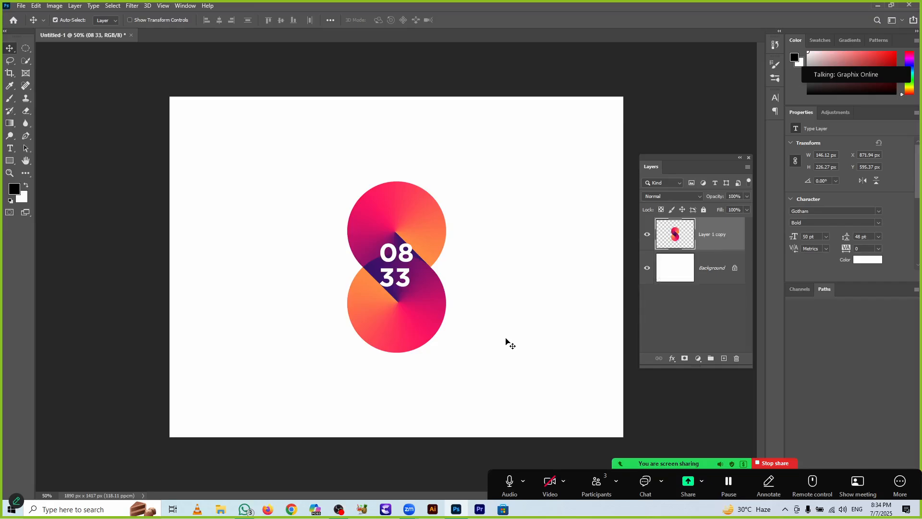
key(Delete)
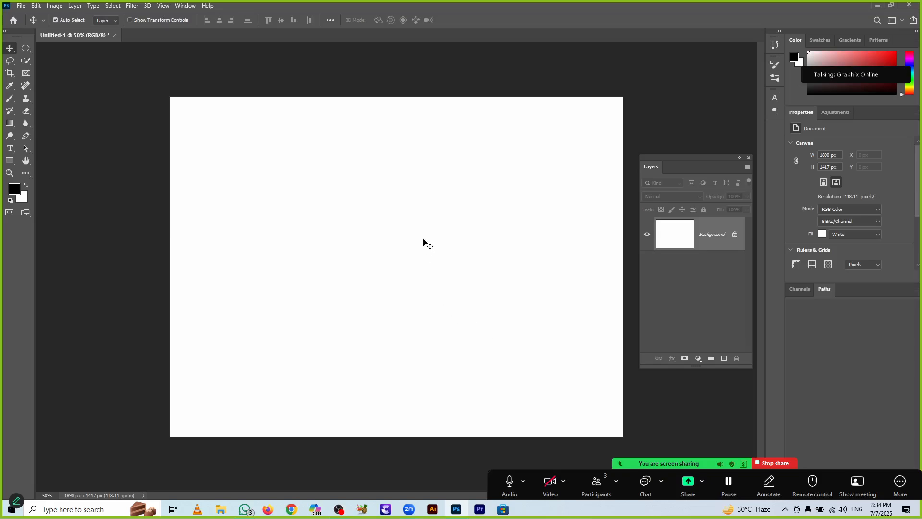
- Add a new layer and draw a circular selection about 408 px in diameter in the upper middle of the canvas
click(25, 49)
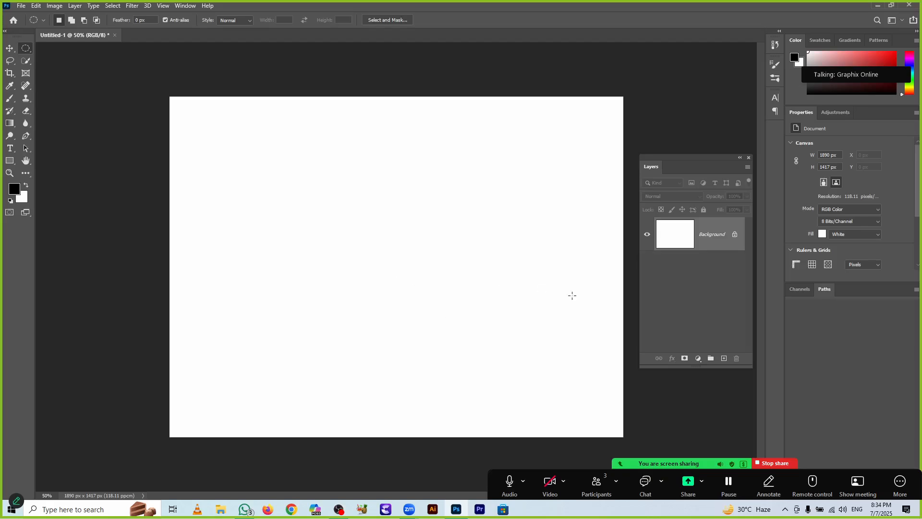
click(724, 358)
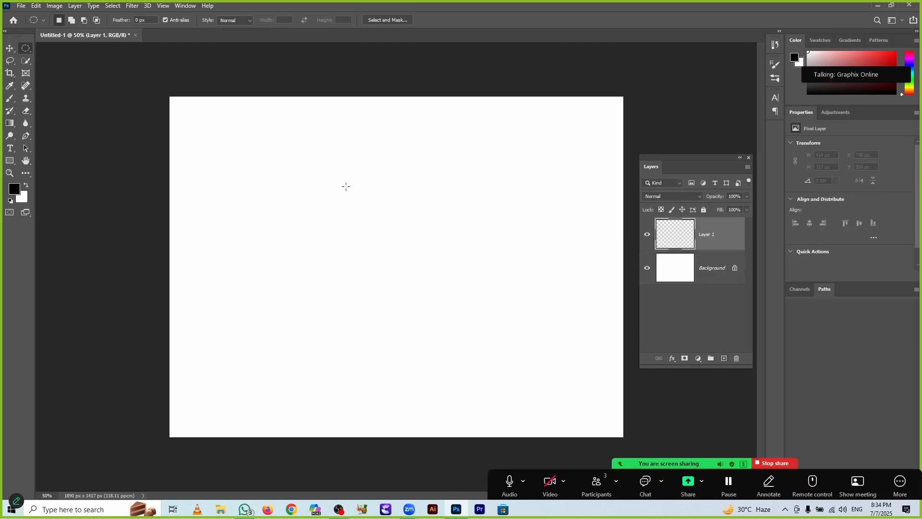
drag(353, 167, 449, 284)
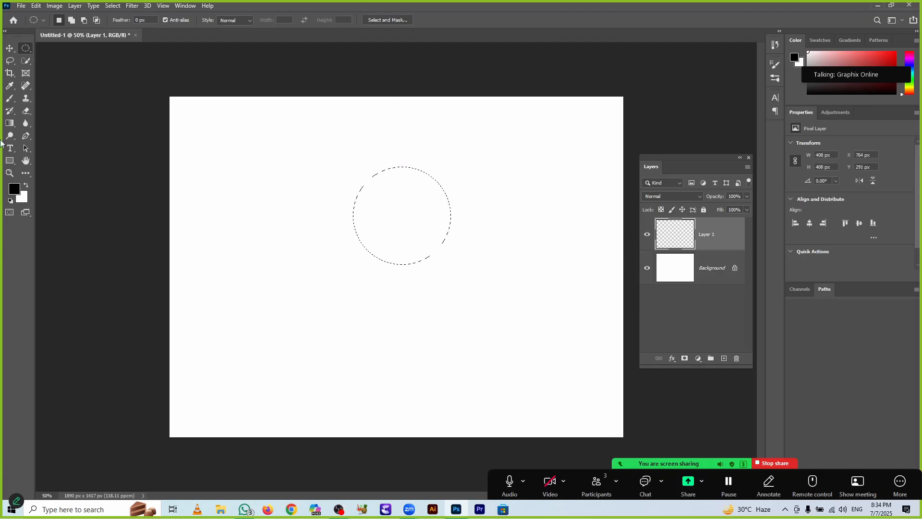
- Open the gradient for editing with the Gradient tool and change its first color stop to a medium blue
click(7, 125)
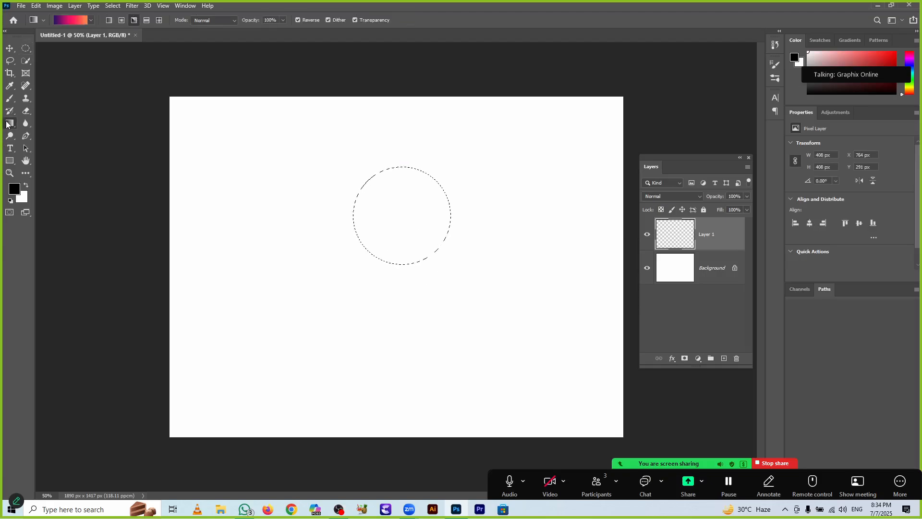
click(65, 21)
click(359, 251)
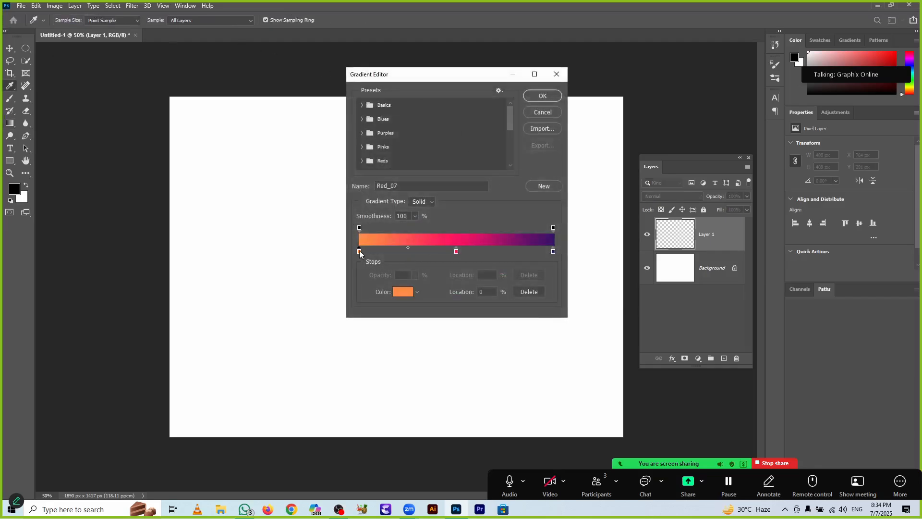
double_click(359, 251)
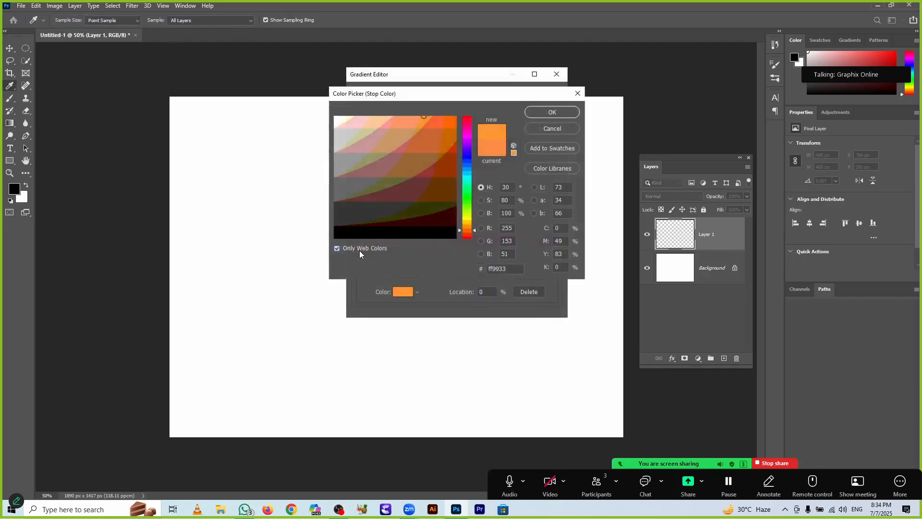
click(557, 128)
click(396, 298)
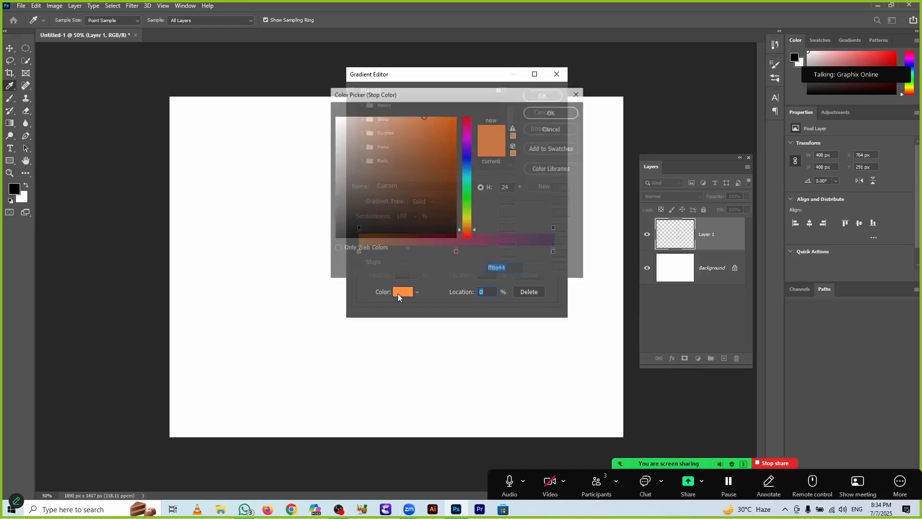
click(470, 172)
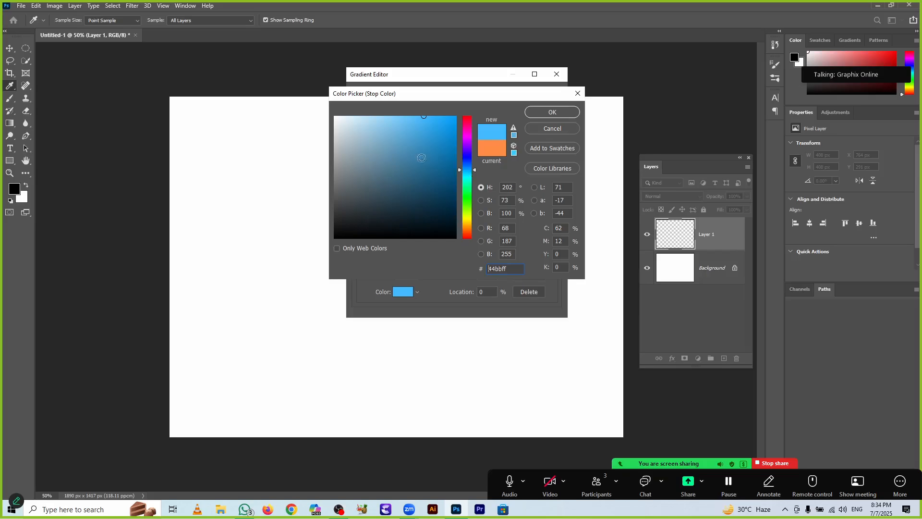
click(453, 145)
click(530, 114)
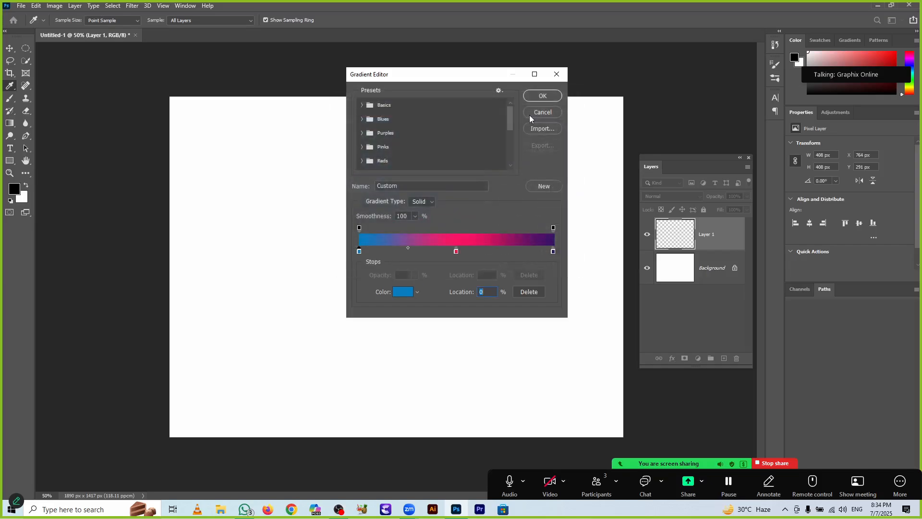
- Remove the gradient's middle pink stop, set the end stop to light blue #57b0fb, and accept the gradient
click(456, 251)
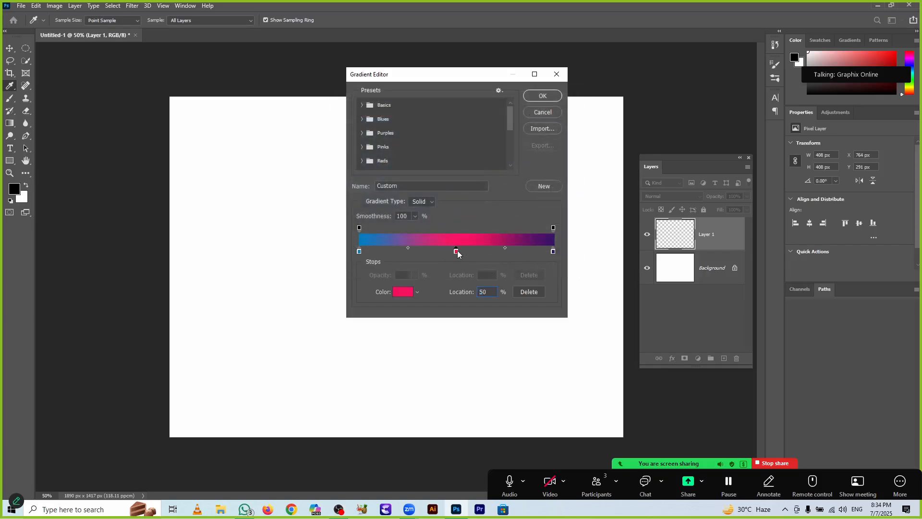
drag(457, 250, 458, 269)
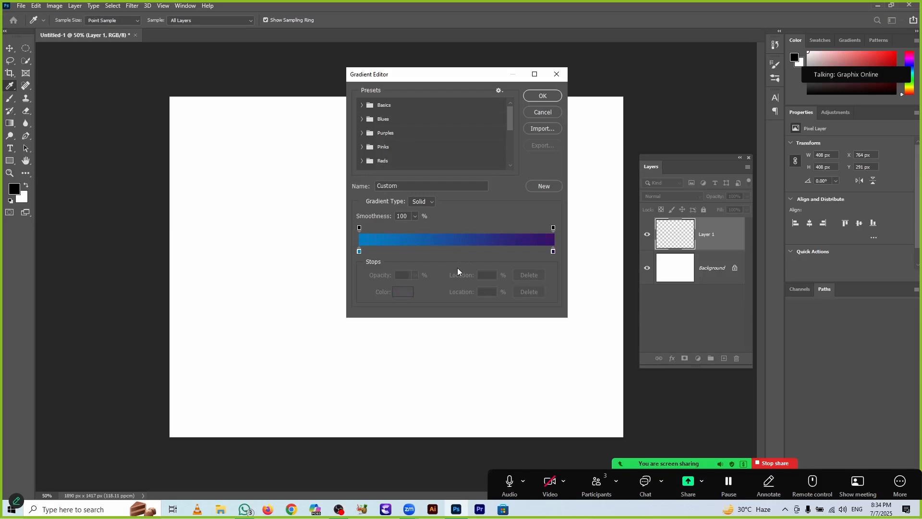
double_click(553, 251)
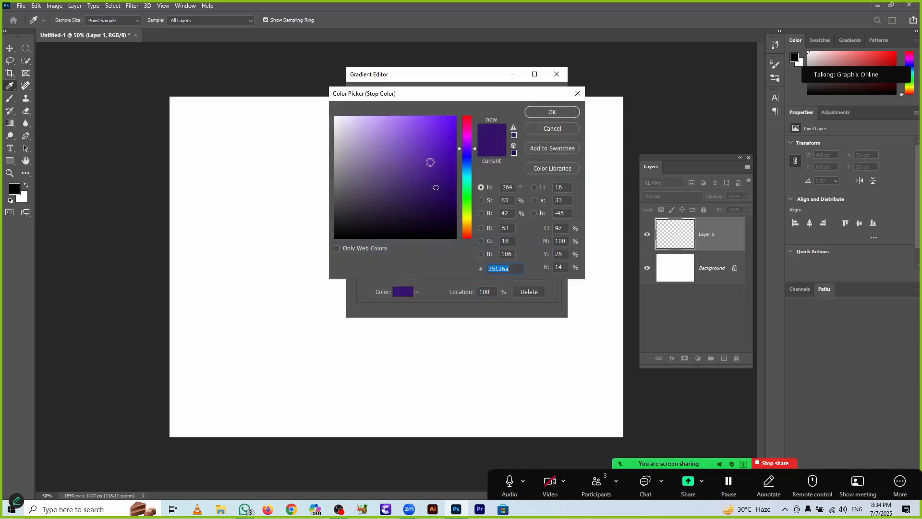
click(464, 169)
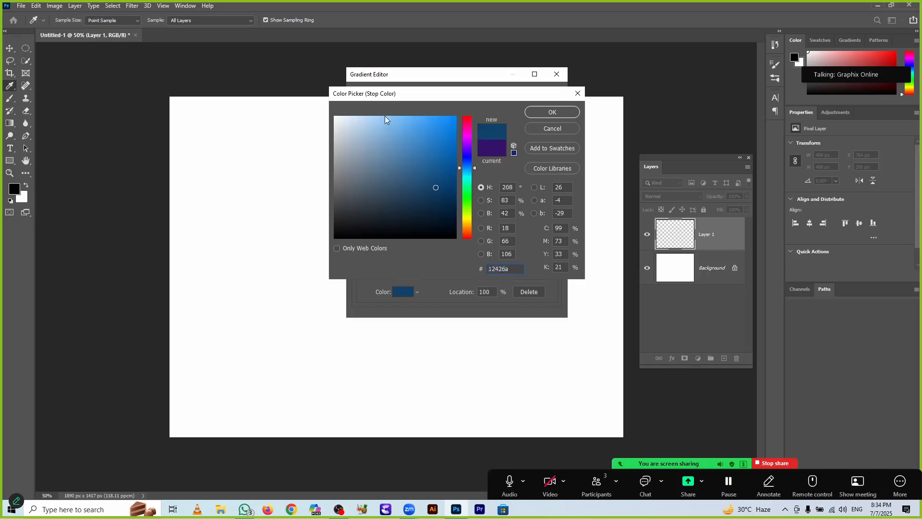
click(401, 117)
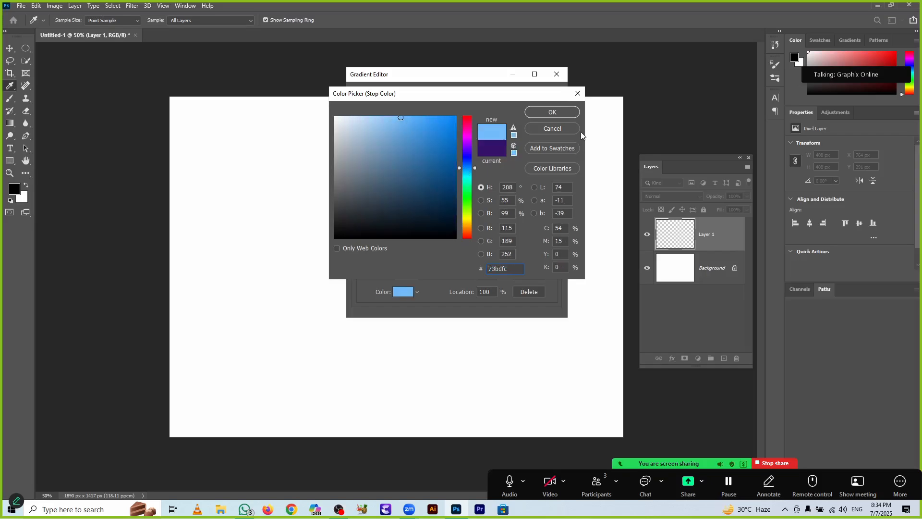
click(414, 118)
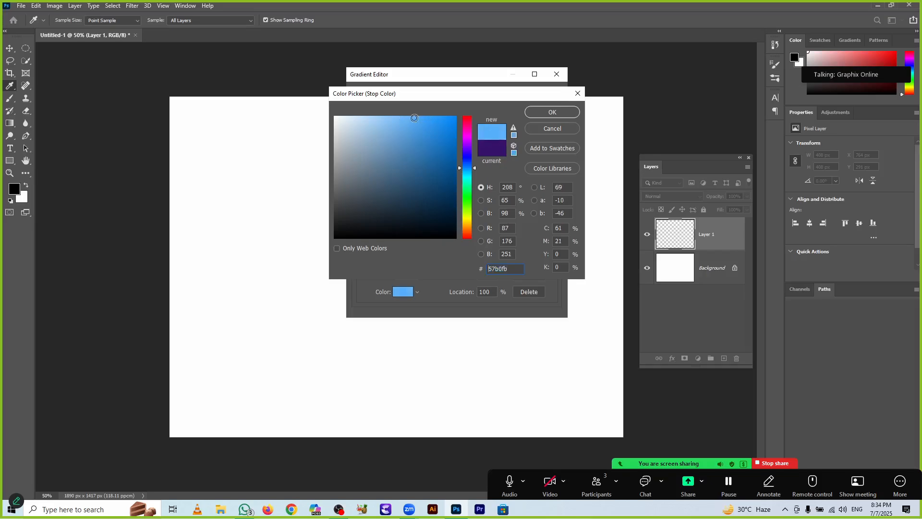
click(530, 113)
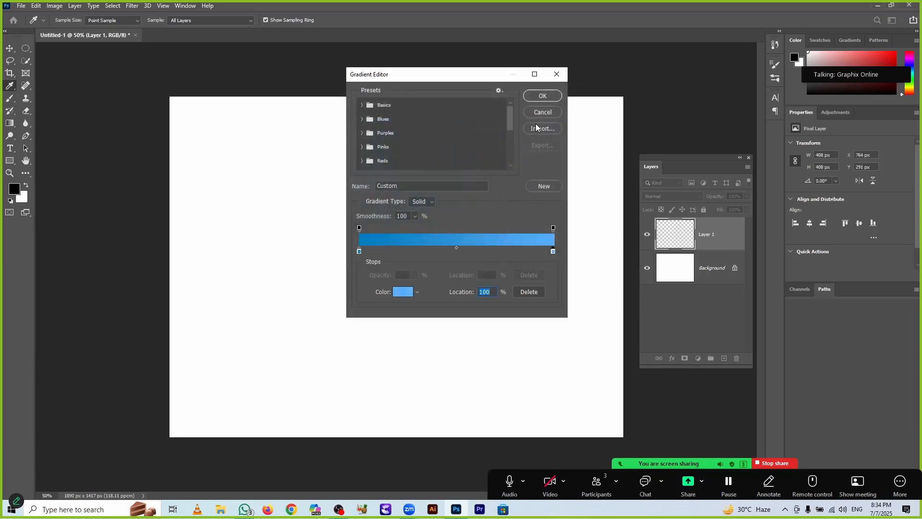
click(542, 96)
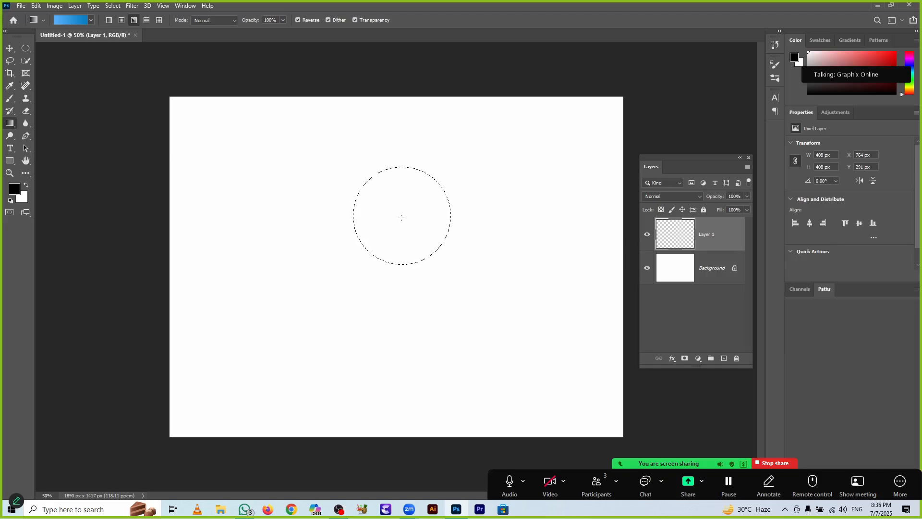
- Fill the circular selection with the Angle gradient from its center out to the right edge, and deselect
drag(400, 218, 452, 216)
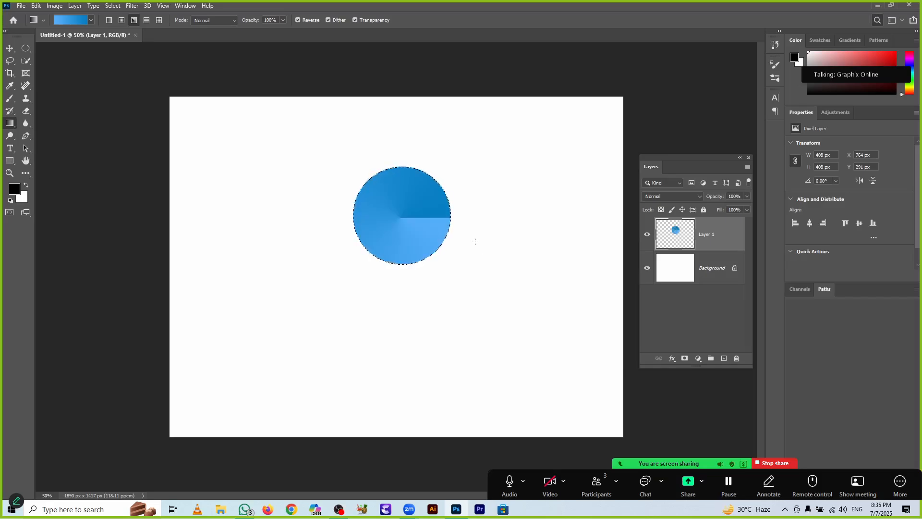
key(ctrl+d)
key(v)
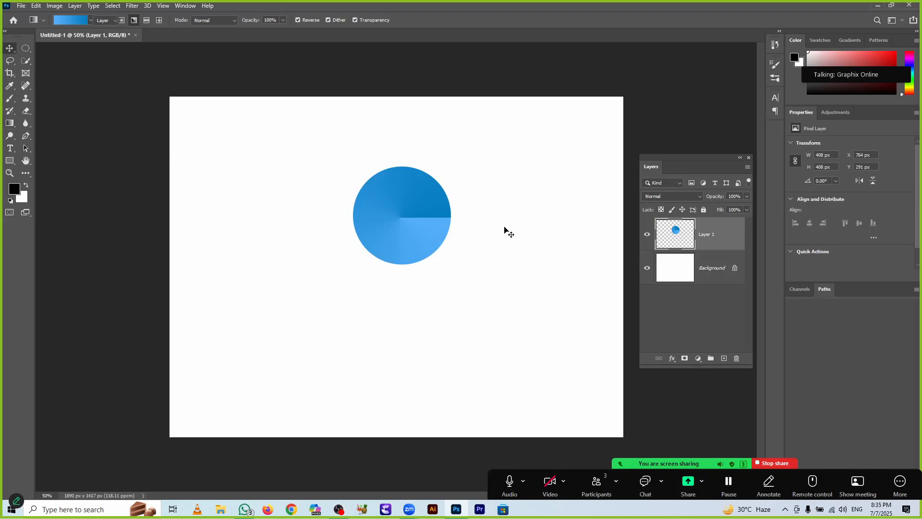
- Rotate the blue circle clockwise with Free Transform until its hard color edge points diagonally to the lower right
key(ctrl+t)
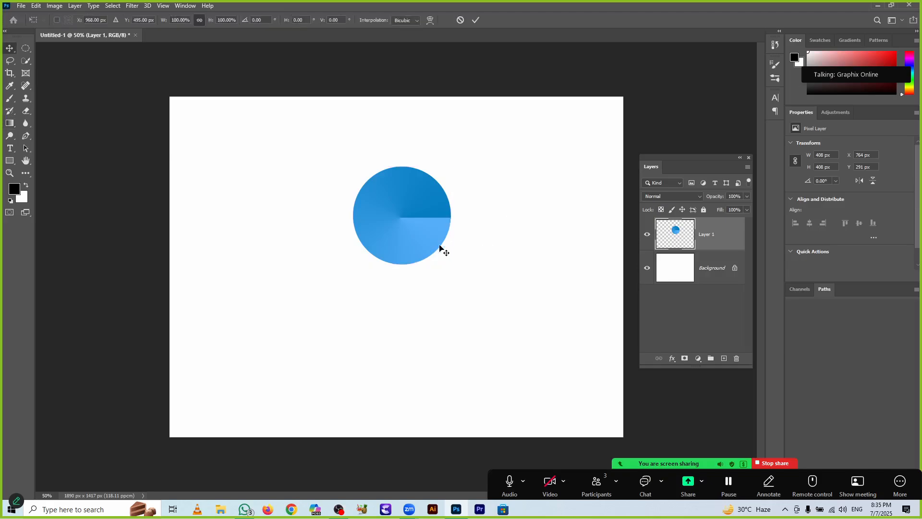
drag(442, 316, 411, 338)
key(Return)
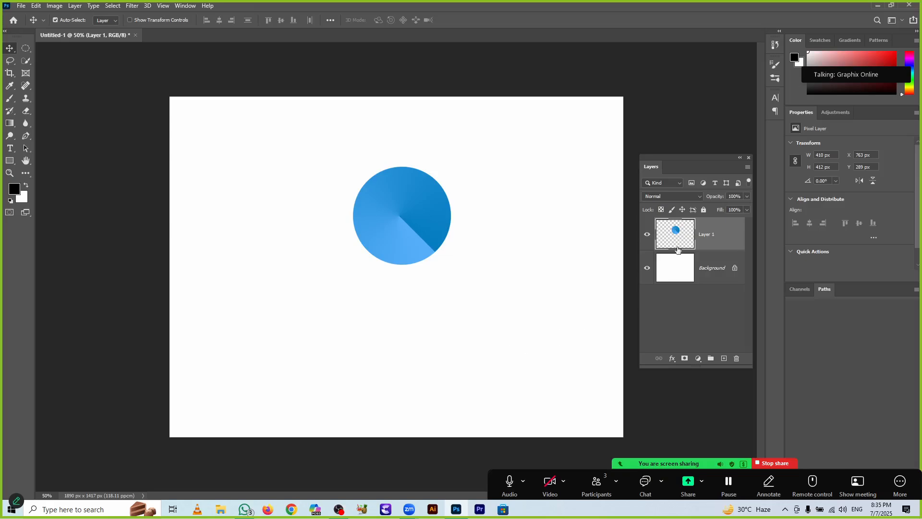
- Duplicate the circle layer and nudge the copy straight down to Y 589 px, overlapping the original circle
key(ctrl+j)
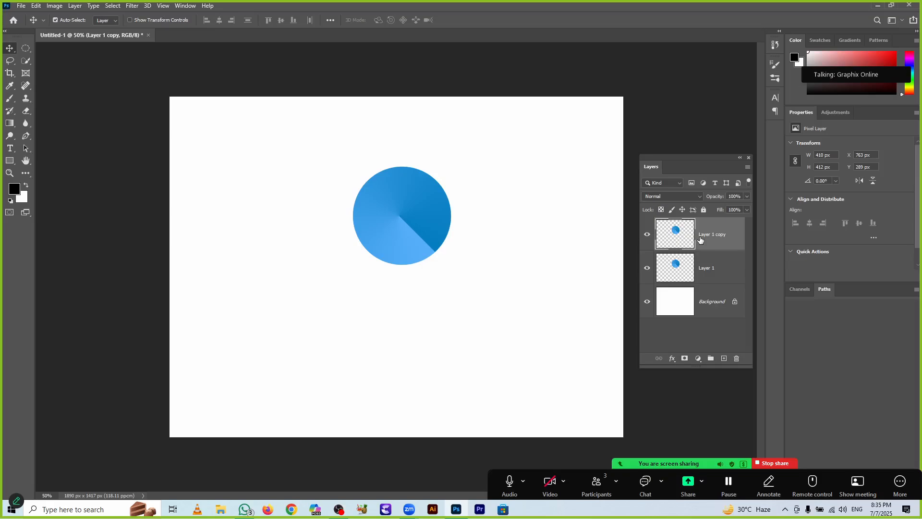
key(shift+Down)
key(shift+Down)
key(shift+Down)
key(shift+Down)
key(shift+Down)
key(shift+Down)
key(shift+Down)
key(shift+Down)
key(shift+Down)
key(shift+Down)
key(shift+Down)
key(shift+Down)
key(shift+Down)
key(shift+Down)
key(shift+Down)
key(shift+Down)
key(shift+Down)
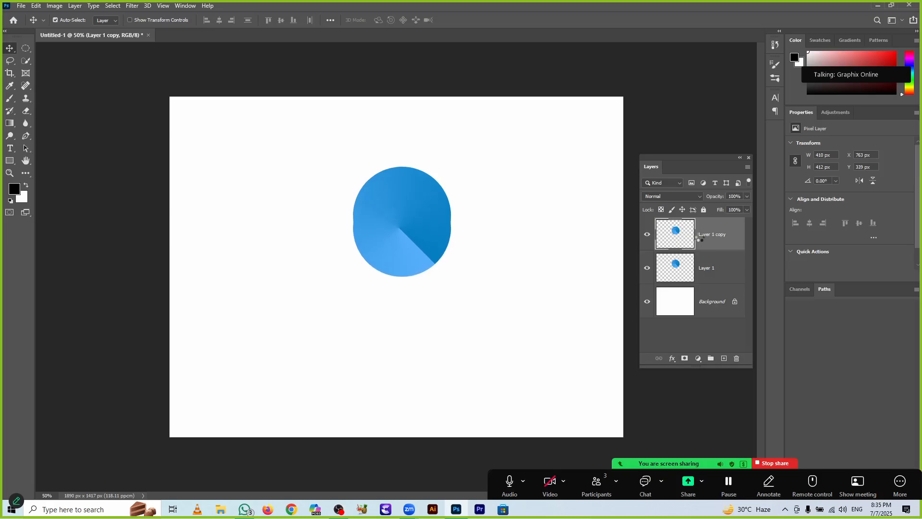
key(shift+Down)
key(shift+Down)
key(shift+Down)
key(shift+Down)
key(shift+Down)
key(shift+Down)
key(shift+Down)
key(shift+Down)
key(shift+Down)
key(shift+Down)
key(shift+Down)
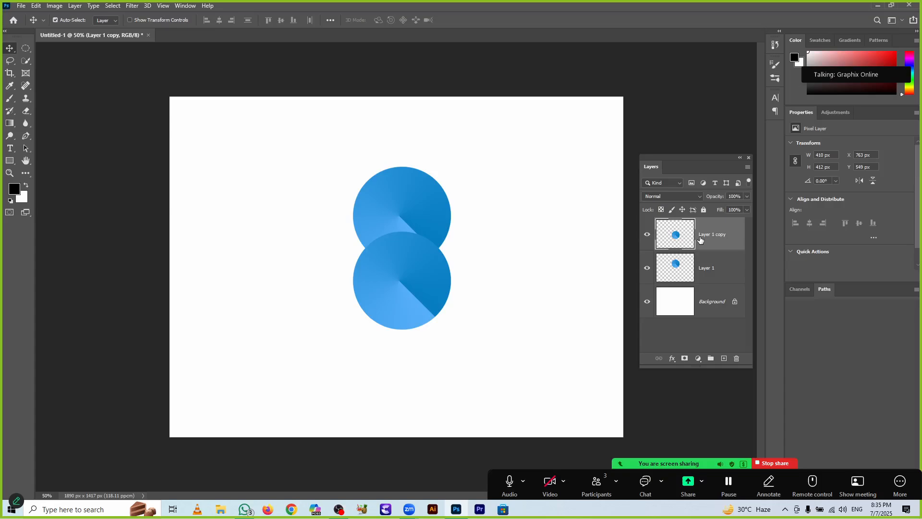
key(shift+Down)
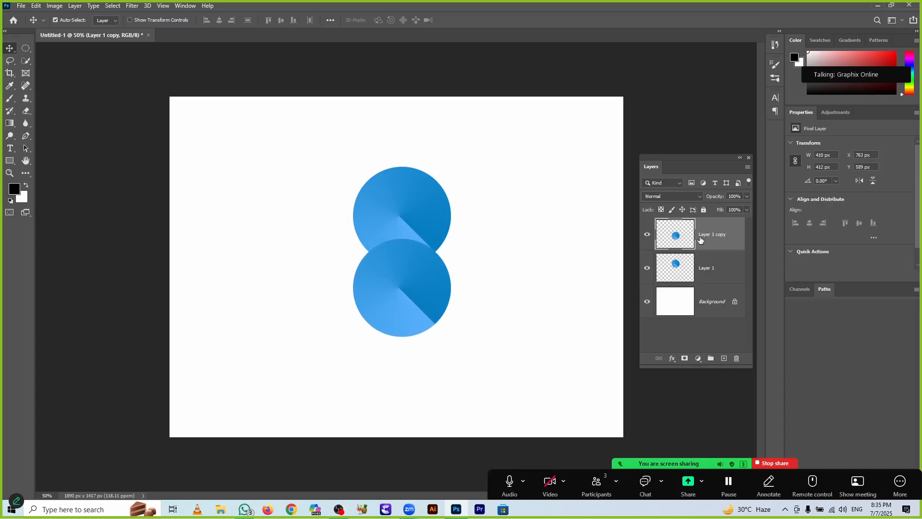
- Rotate the lower circle 180° with Free Transform so its light area meets the upper circle's light area
key(ctrl+t)
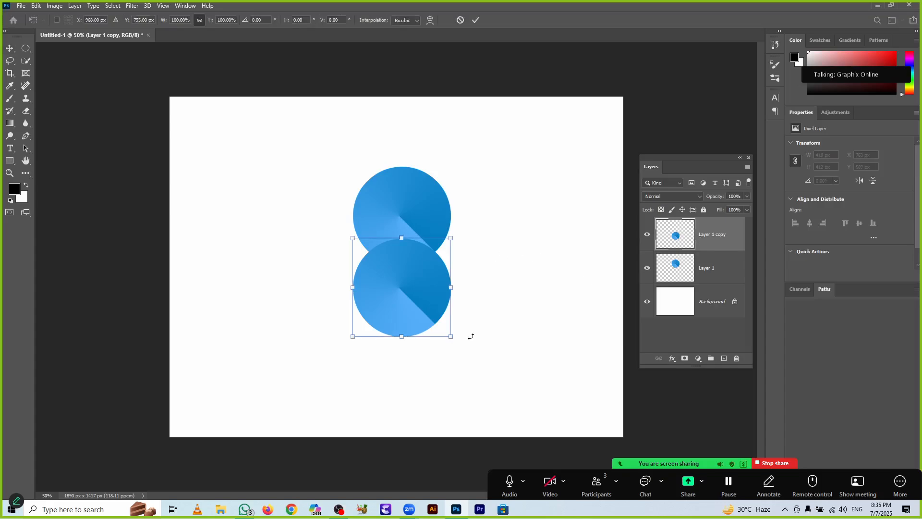
drag(459, 356, 330, 209)
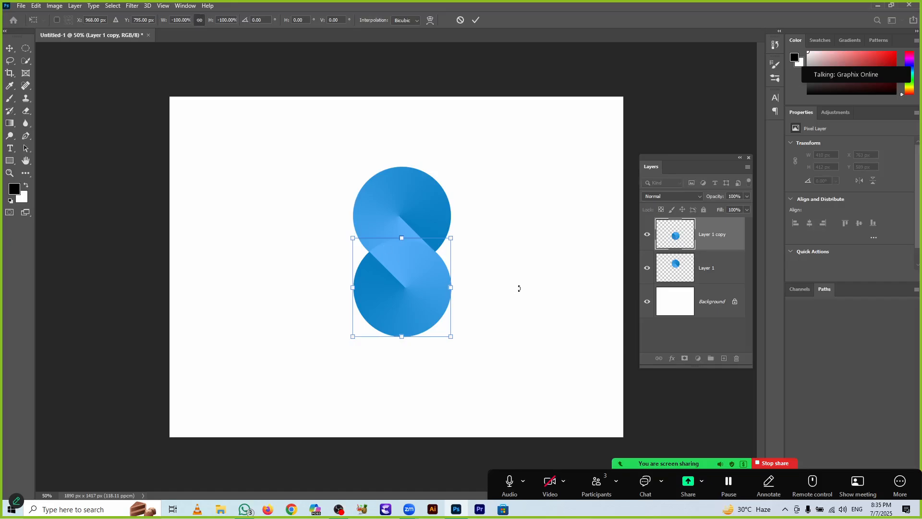
key(Return)
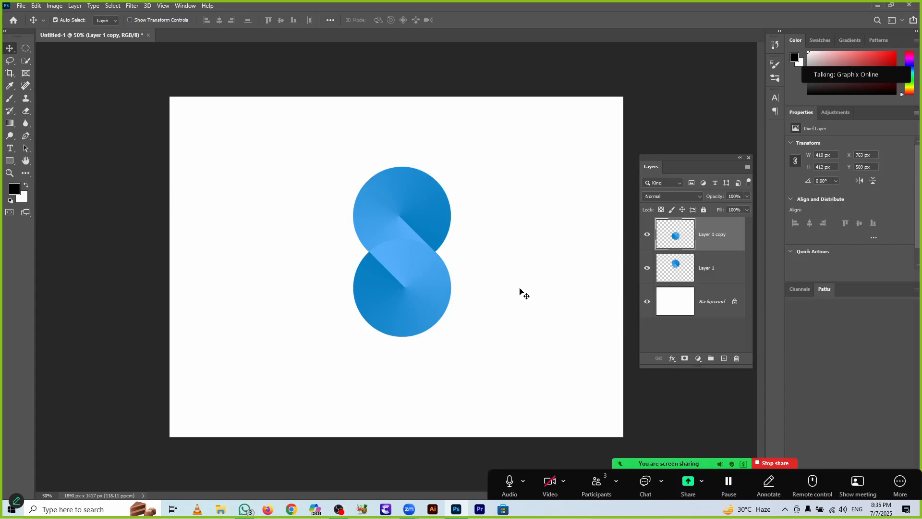
- Merge the two circle layers into a single layer
scroll(404, 317, up, 3)
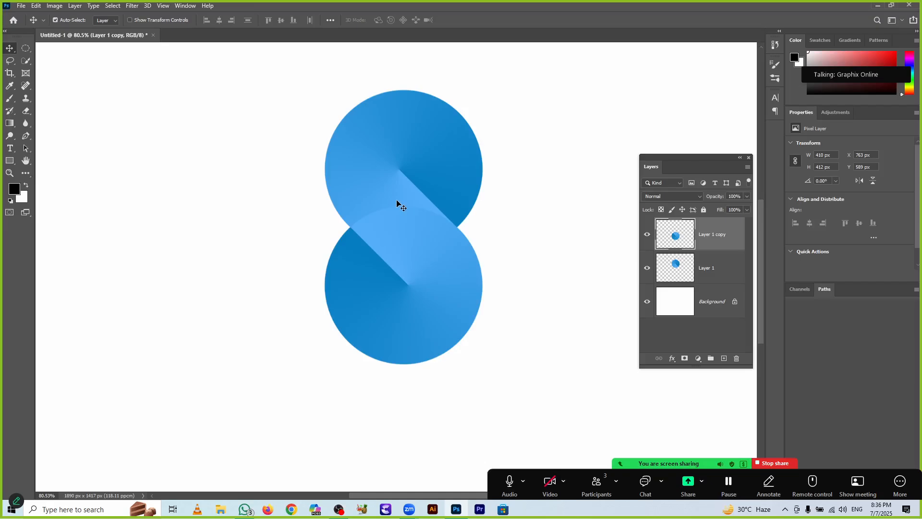
shift+click(723, 269)
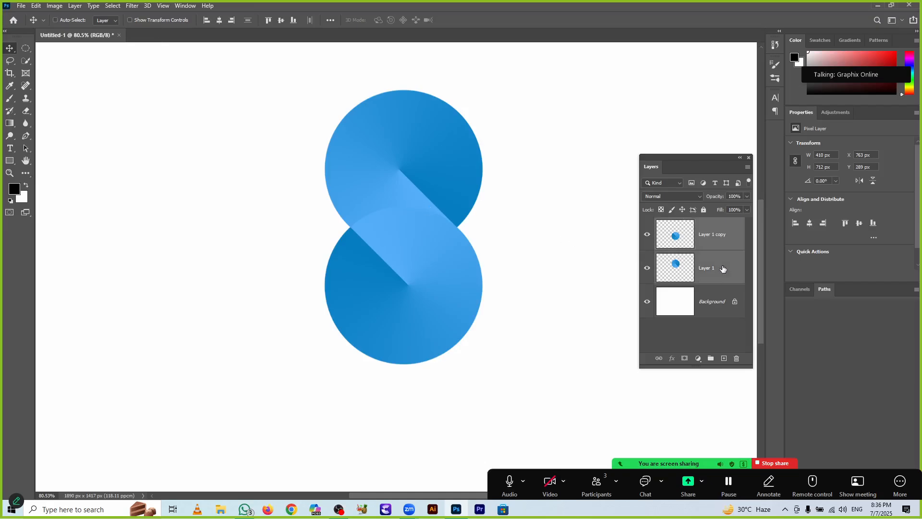
key(ctrl+e)
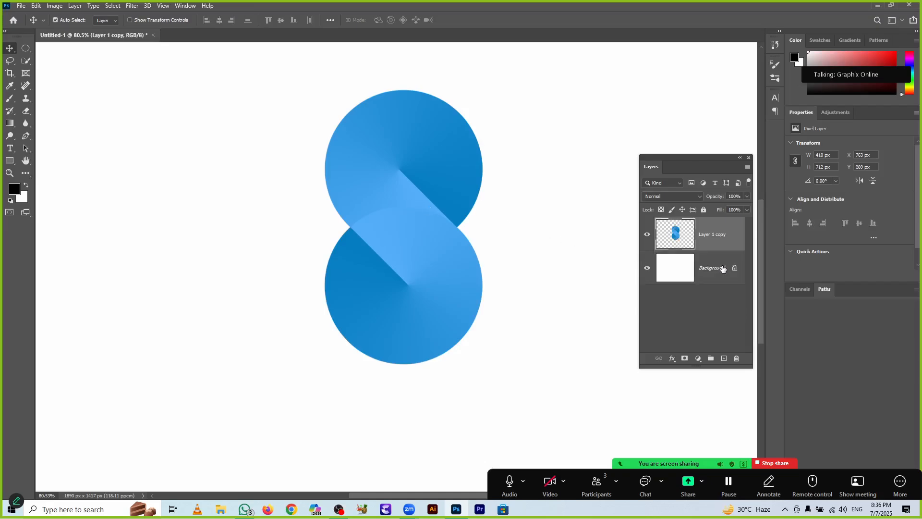
click(26, 87)
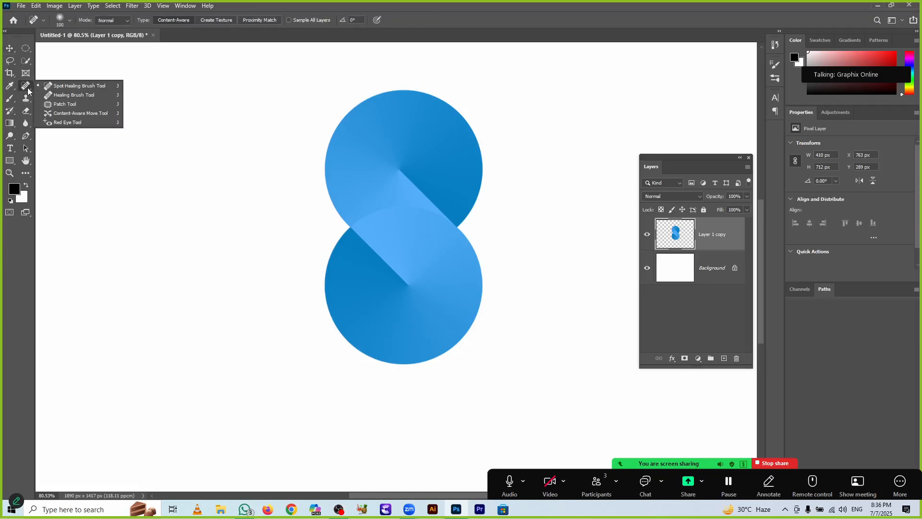
click(67, 105)
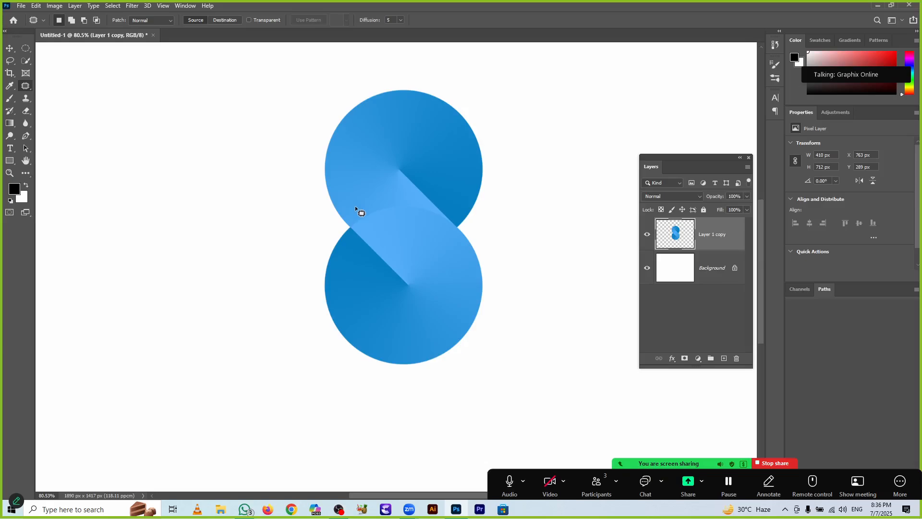
click(27, 86)
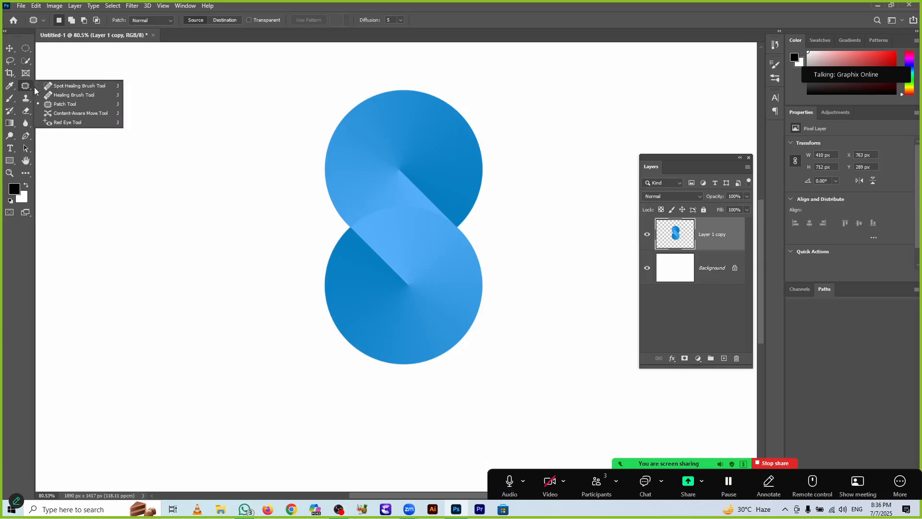
click(61, 95)
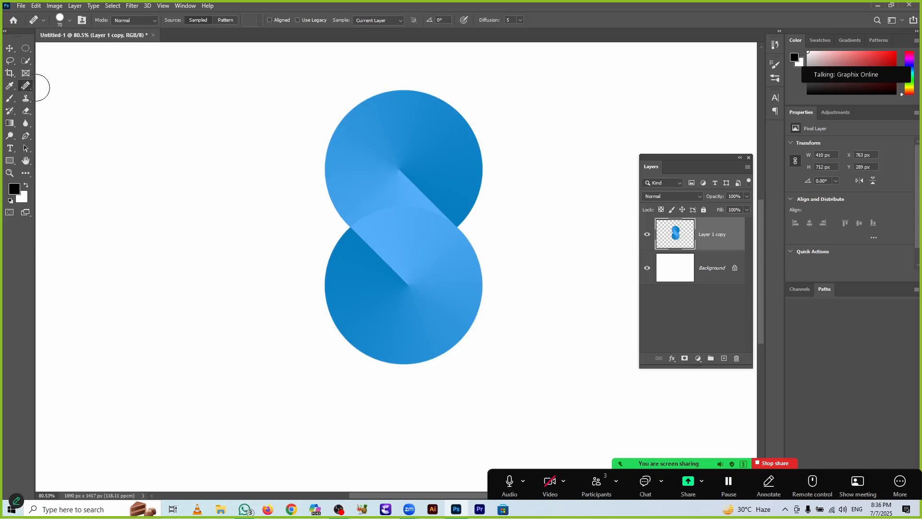
- Reduce the Spot Healing Brush to 25 px and paint over the left notch where the two circles meet
click(28, 86)
click(62, 87)
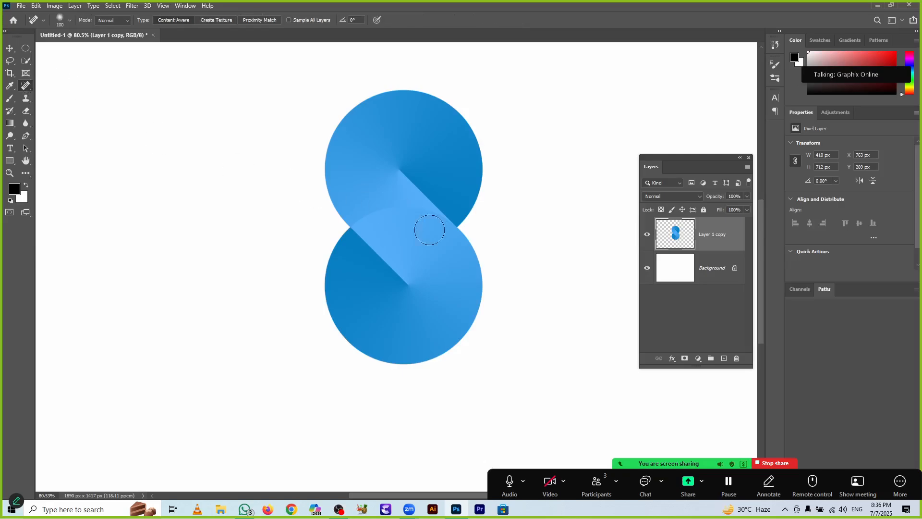
key(bracketleft)
key(bracketleft)
key(bracketleft)
key(bracketleft)
key(bracketleft)
key(bracketleft)
key(bracketleft)
key(bracketleft)
mouse_move(357, 223)
mouse_down()
mouse_move(378, 211)
mouse_move(355, 219)
mouse_up()
key(bracketleft)
drag(364, 234, 348, 220)
- Paint with the Spot Healing Brush along the curved seam between the two circles to blend their light areas
scroll(361, 225, up, 5)
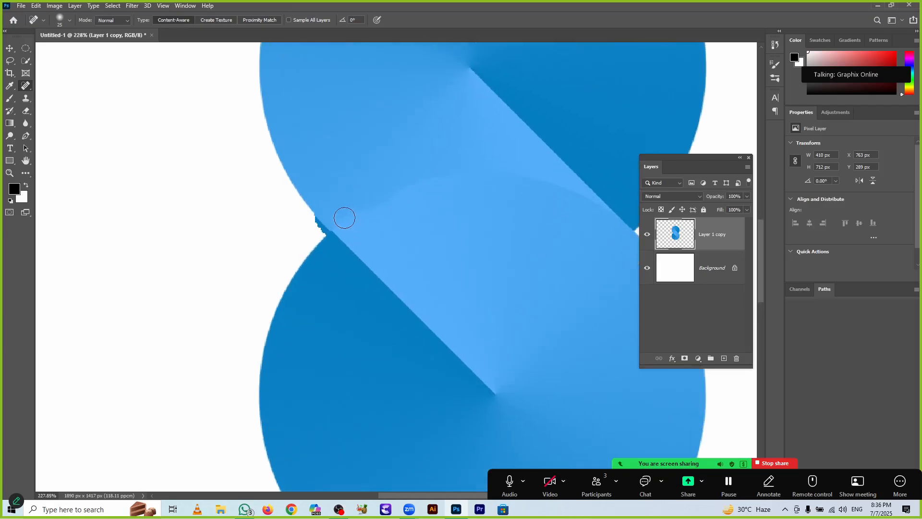
mouse_move(339, 220)
mouse_down()
mouse_move(469, 178)
mouse_move(500, 177)
mouse_move(590, 211)
mouse_up()
drag(340, 219, 393, 203)
mouse_move(597, 215)
mouse_down()
mouse_move(547, 183)
mouse_move(472, 172)
mouse_move(383, 197)
mouse_up()
scroll(377, 198, down, 5)
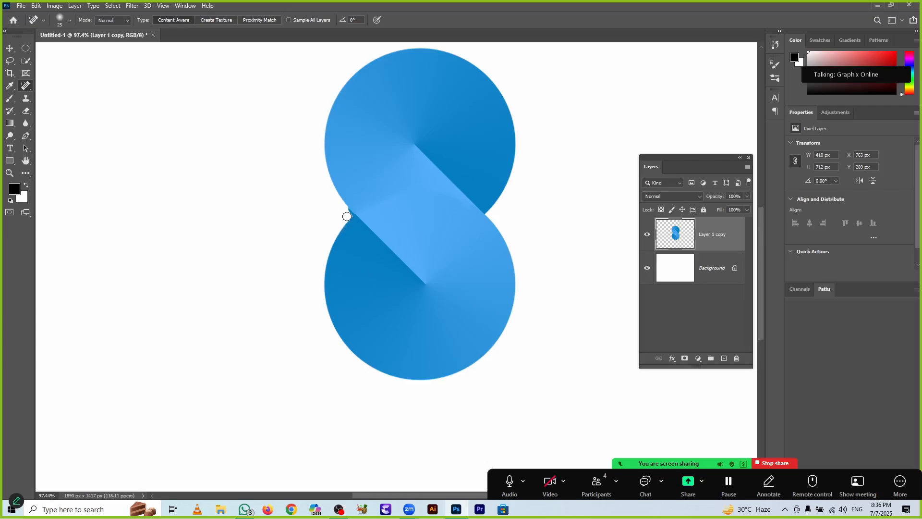
- Outline the stray pixels at the left notch between the circles with the Polygonal Lasso, delete them and deselect
scroll(368, 245, up, 3)
scroll(370, 247, up, 2)
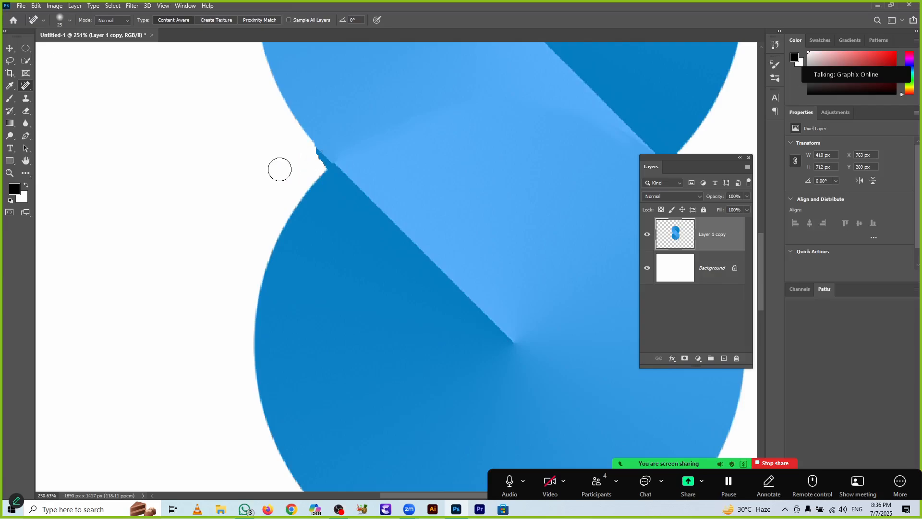
click(10, 61)
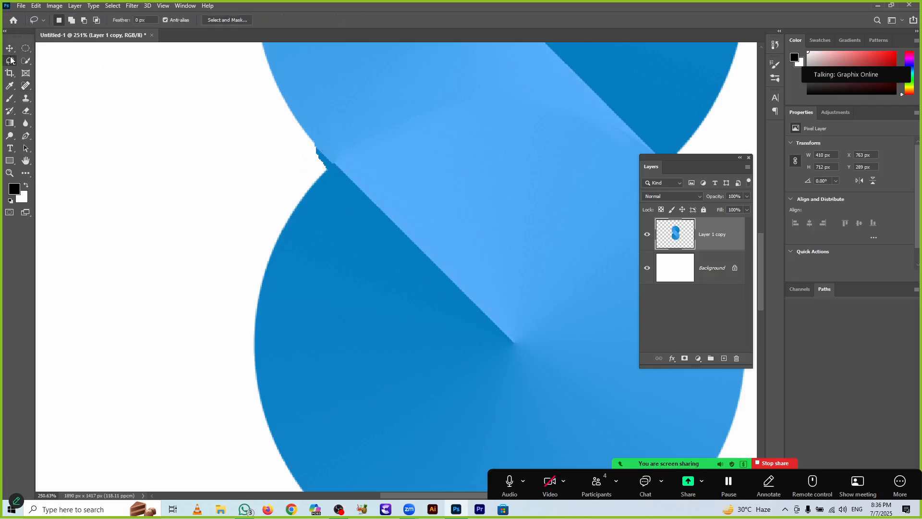
click(20, 62)
right_click(19, 59)
click(36, 69)
click(327, 169)
click(306, 163)
click(315, 145)
key(Delete)
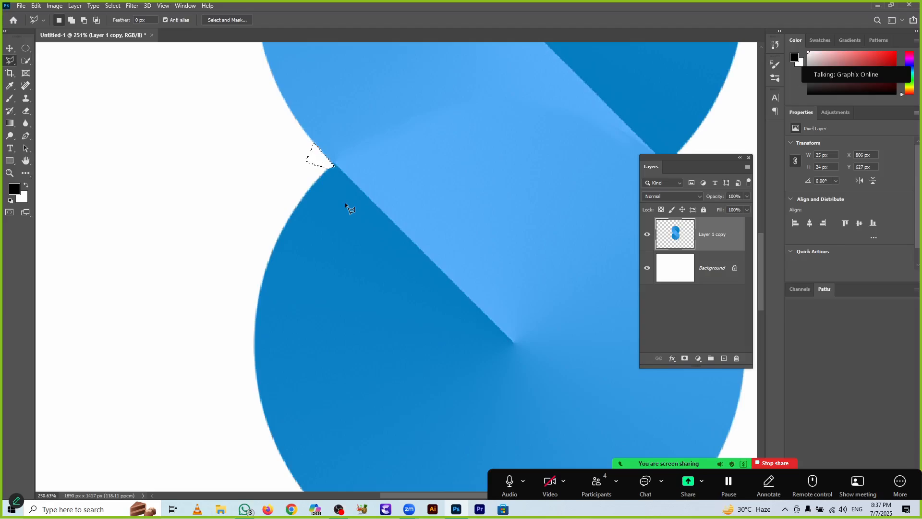
key(ctrl+d)
key(ctrl+0)
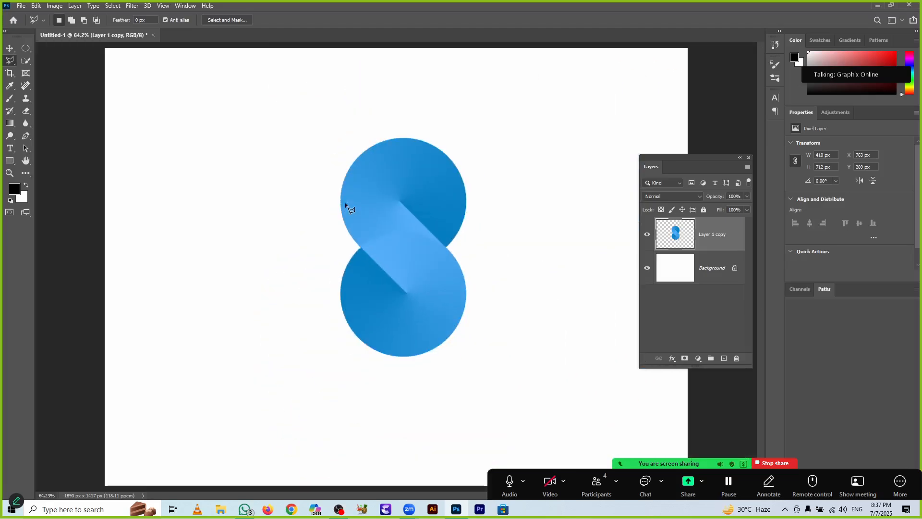
- Add a text layer beside the figure-eight with "08" on the first line and "40" on the second
click(9, 148)
click(159, 140)
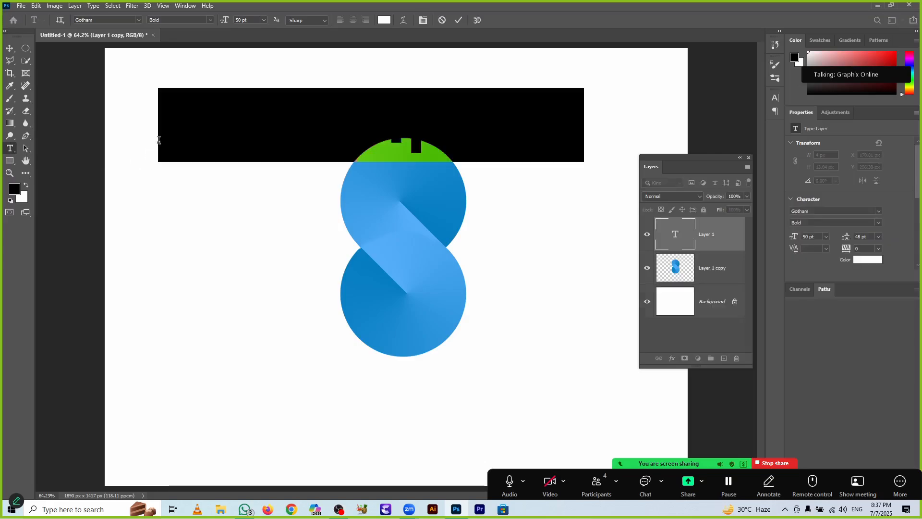
key(BackSpace)
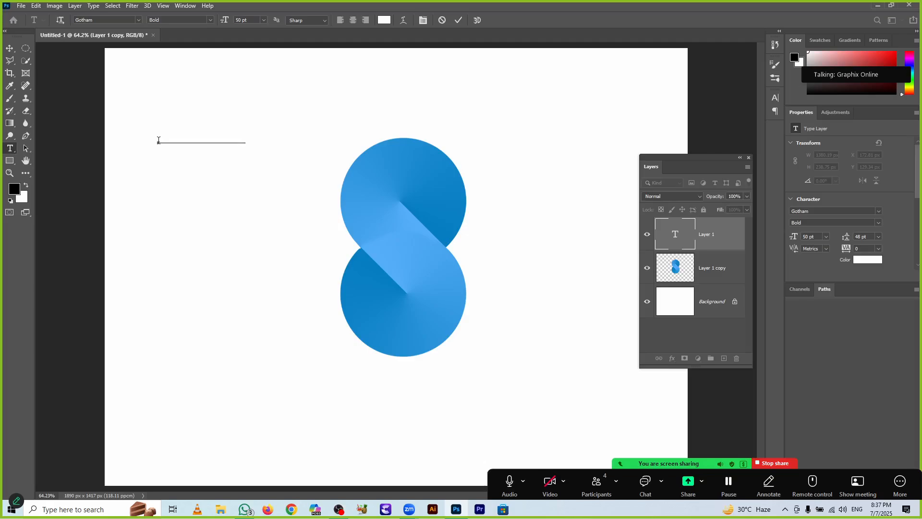
key(Return)
text(RR)
- Format all the text in black (000000) Roboto Bold and center-align its two lines
key(ctrl+a)
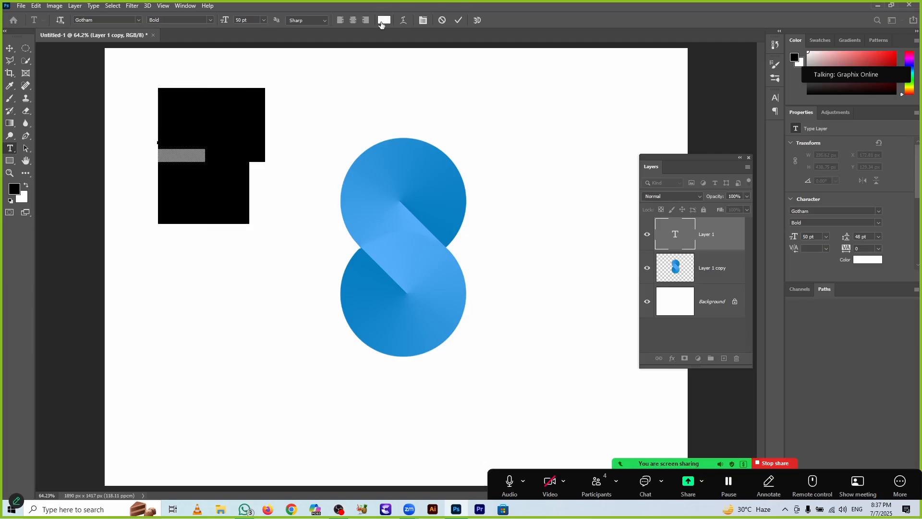
click(383, 22)
drag(397, 193, 308, 265)
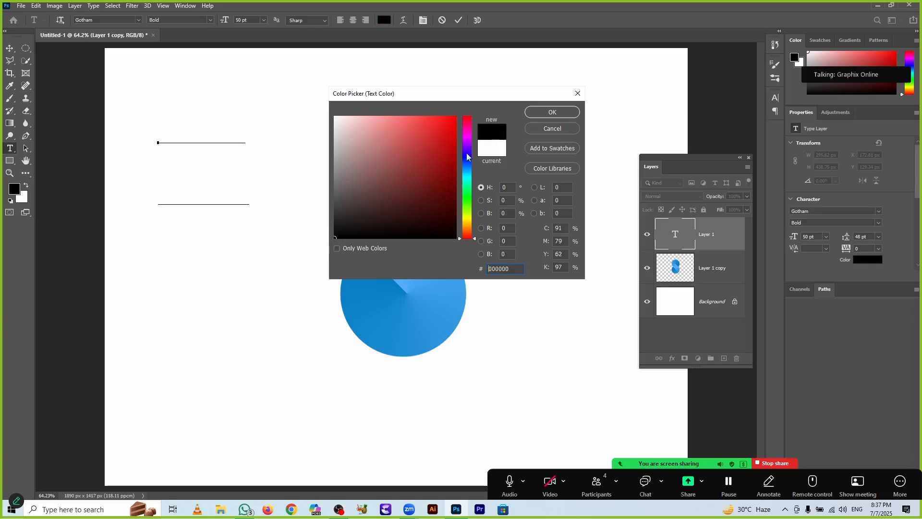
click(551, 112)
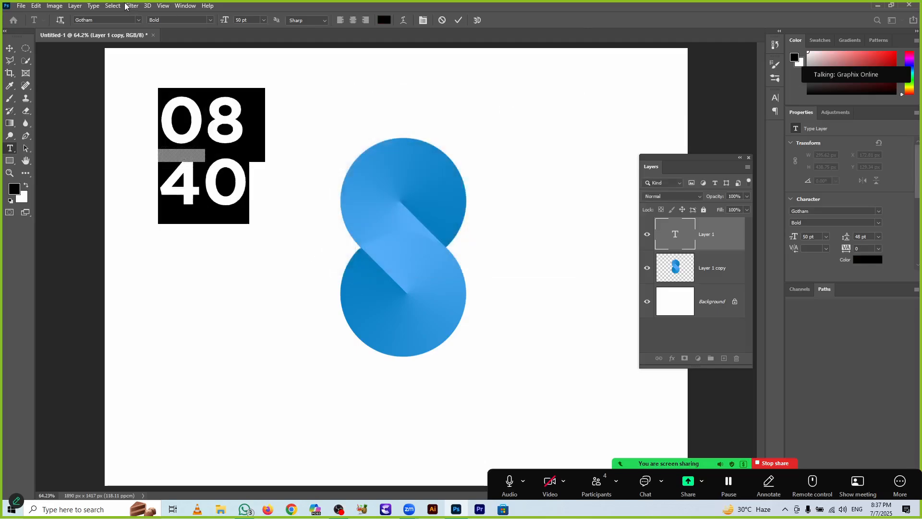
click(102, 18)
text(roboto)
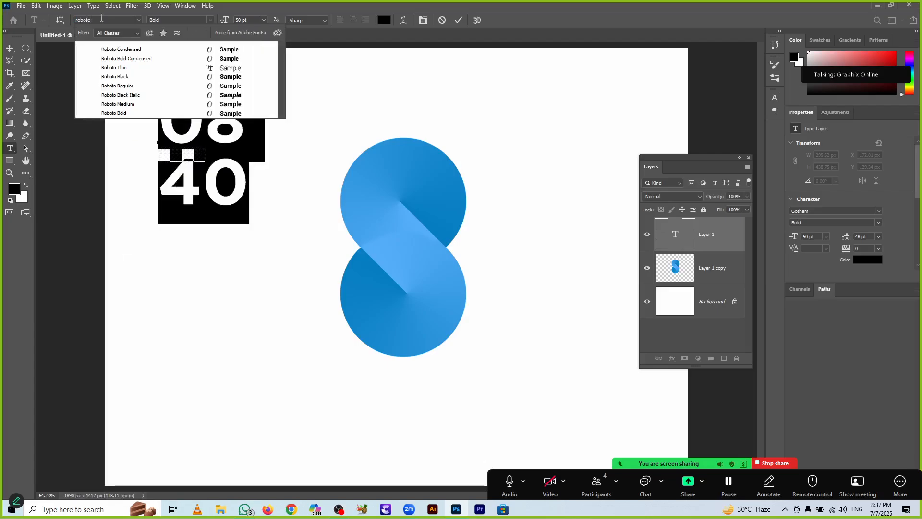
click(112, 114)
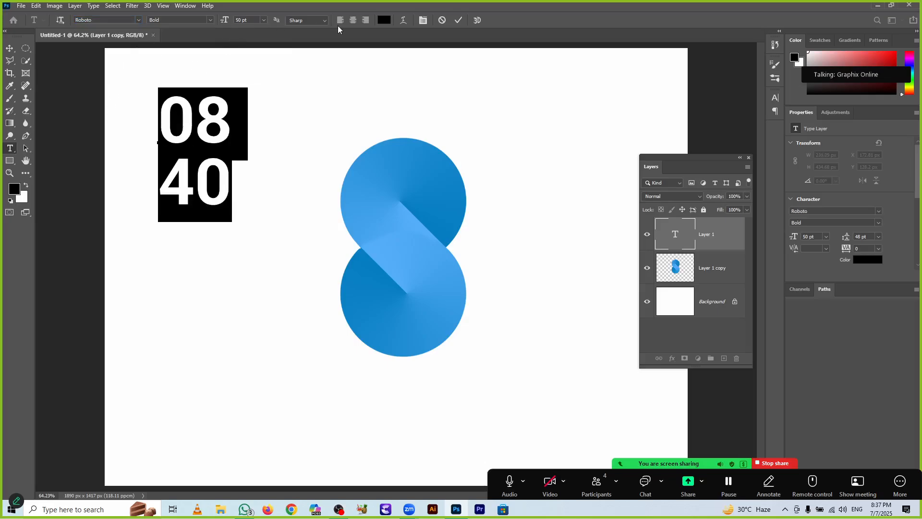
click(354, 22)
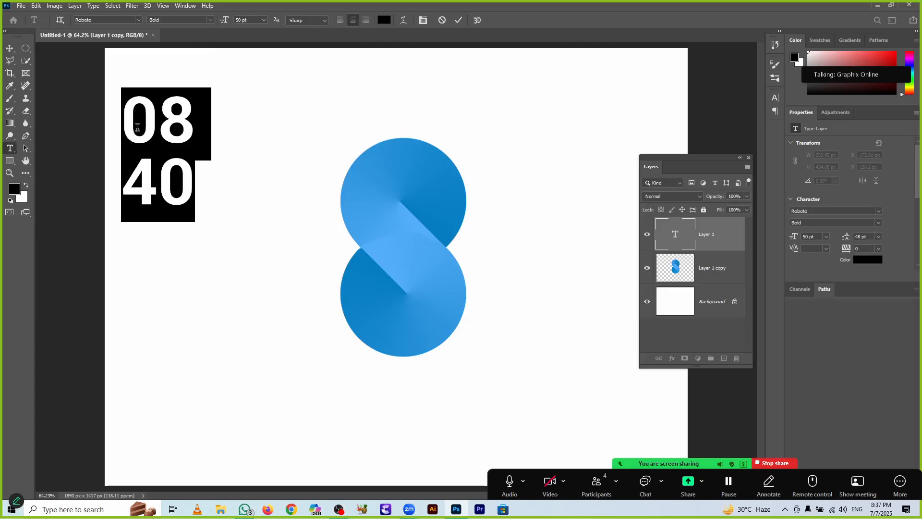
- Move the "08 40" text onto the figure-eight's middle and scale it to about 53% width and 46% height
click(8, 50)
drag(189, 200, 409, 267)
key(ctrl+t)
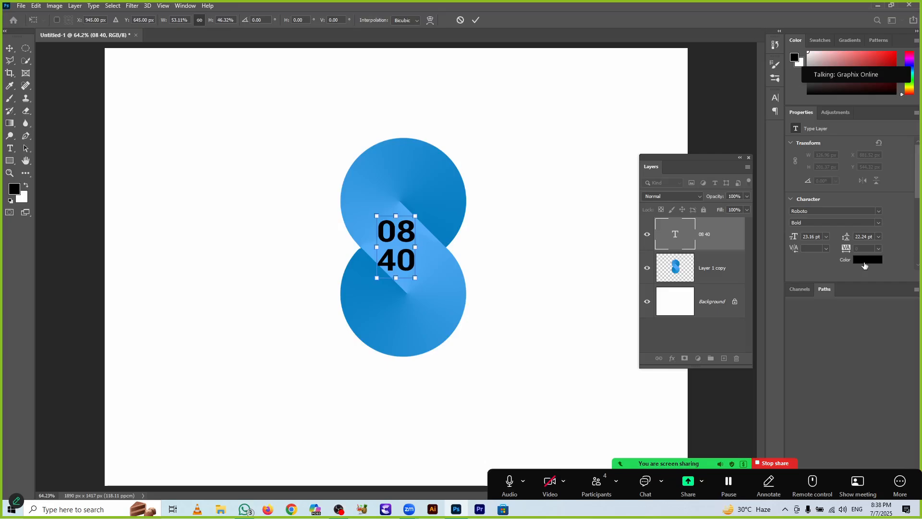
click(863, 264)
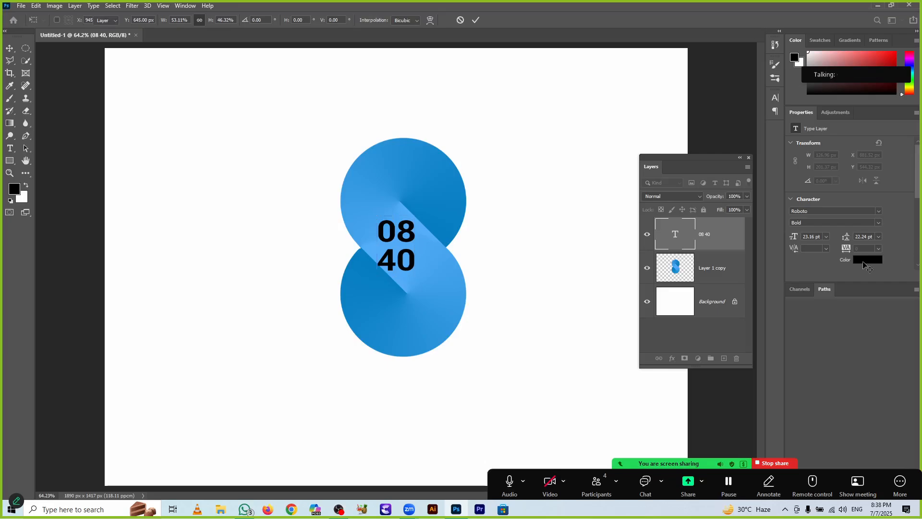
- Change the color of the "08 40" text to white (ffffff)
click(863, 261)
click(303, 82)
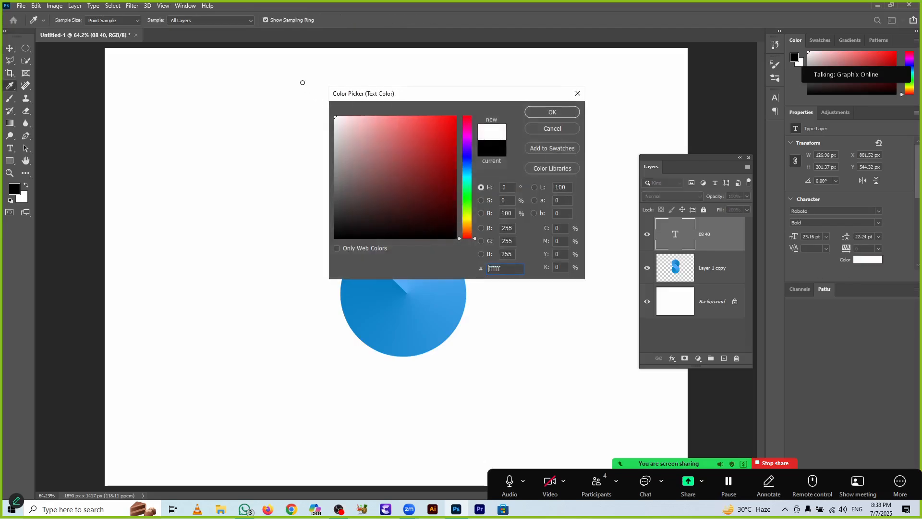
click(529, 111)
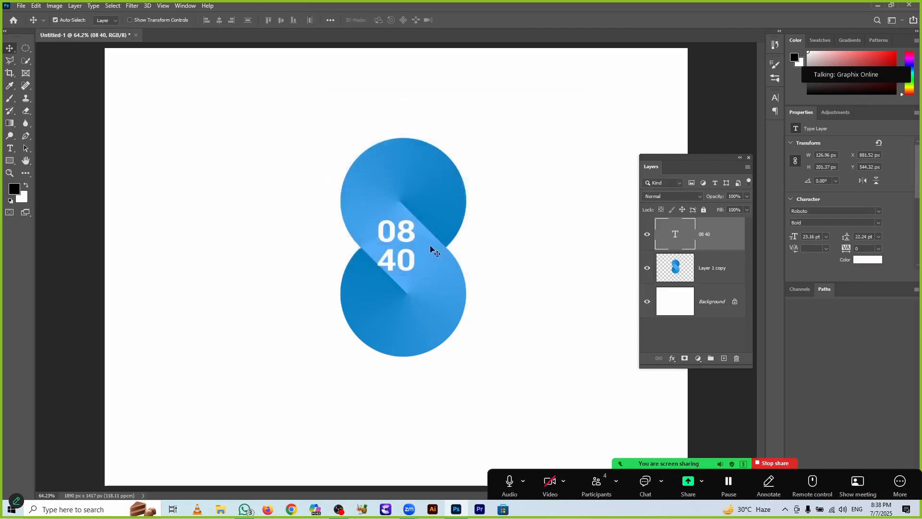
- Nudge the "08 40" text up over the light band where the circles meet, to about Y 529 px
drag(408, 261, 408, 257)
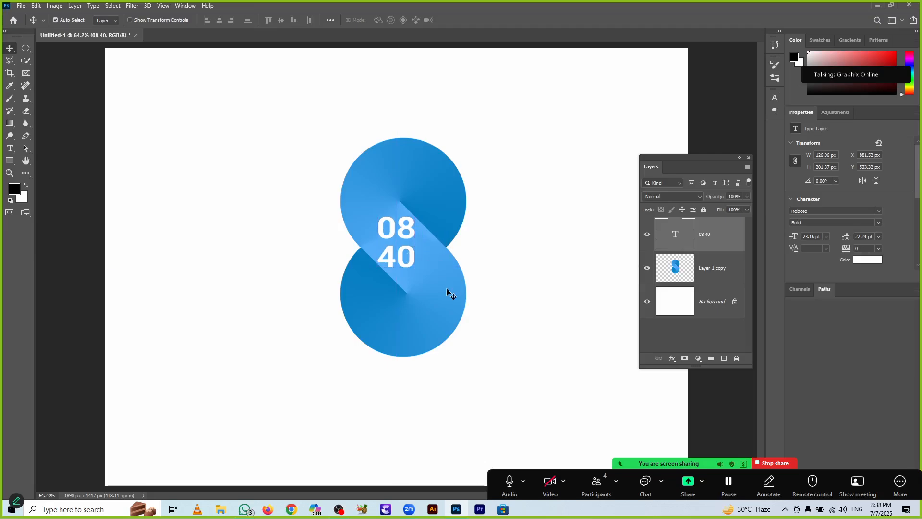
key(Up)
key(Up)
key(Up)
key(Up)
key(Up)
key(Up)
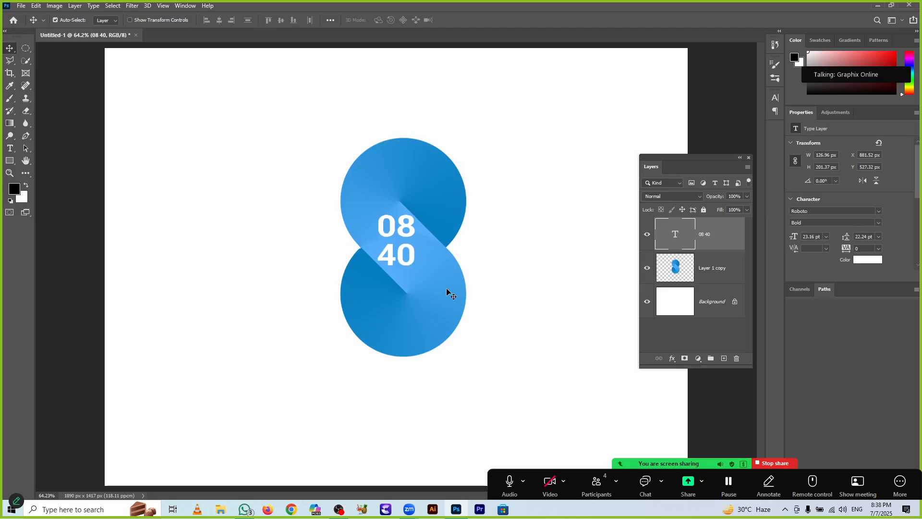
key(Down)
key(shift+Right)
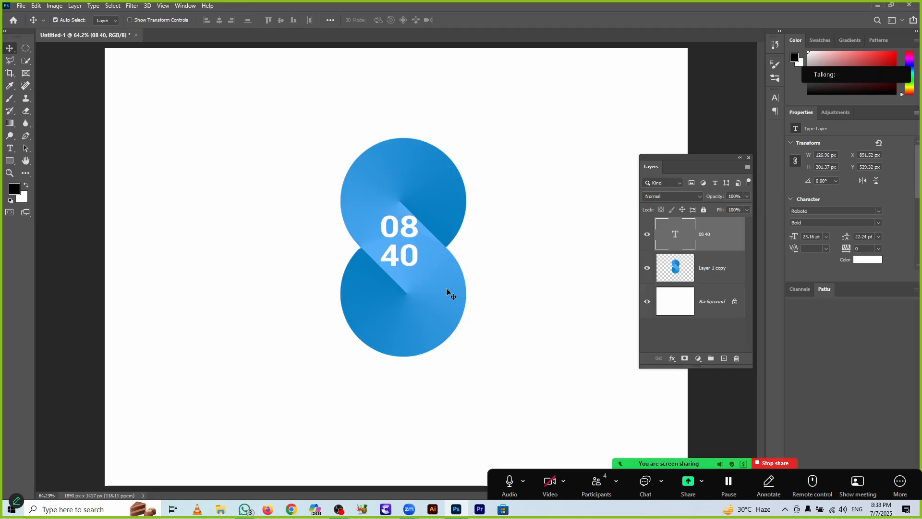
key(shift+Left)
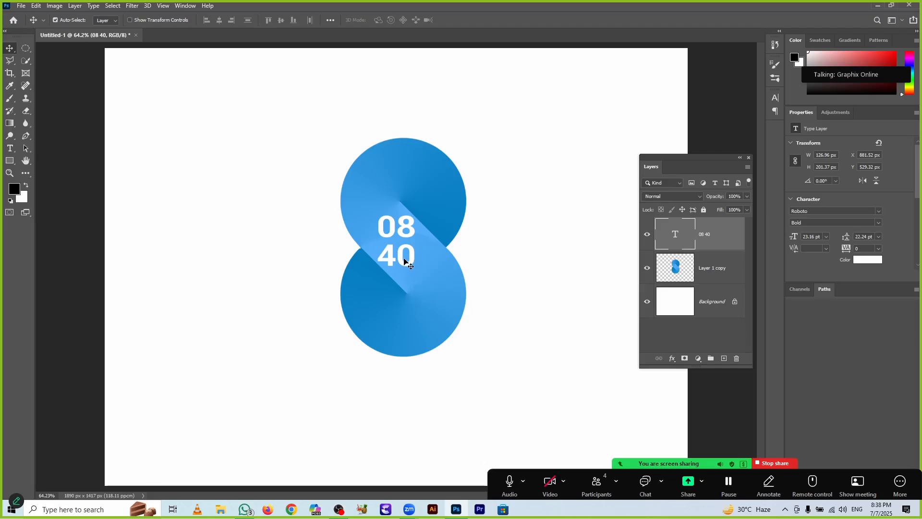
- Delete the text layer and the figure-eight layer so only the Background remains
key(Delete)
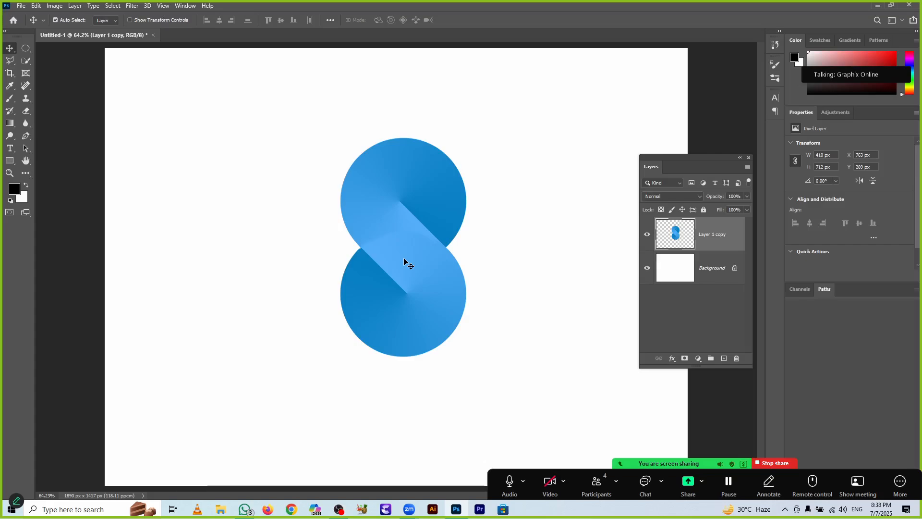
key(Delete)
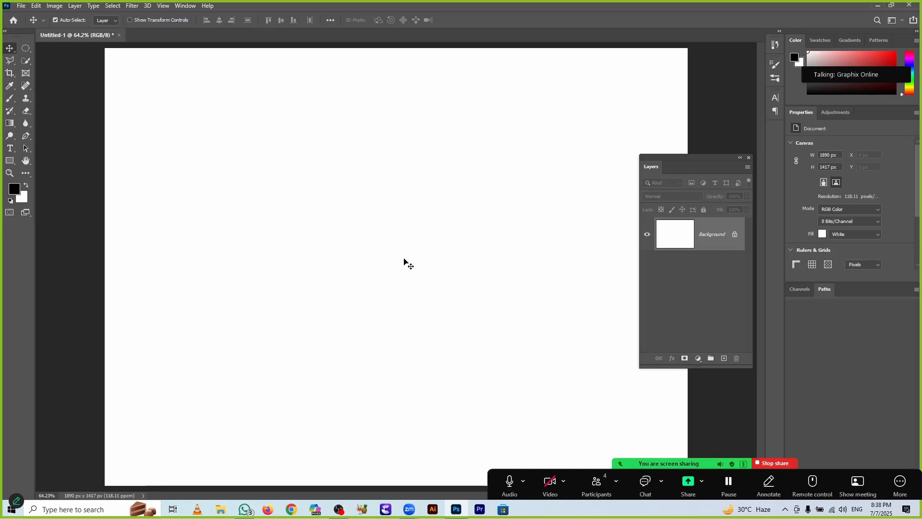
- Fill the Background with a horizontal blue Reflected gradient, drawn from near the canvas center to just past its right edge
scroll(297, 235, down, 1)
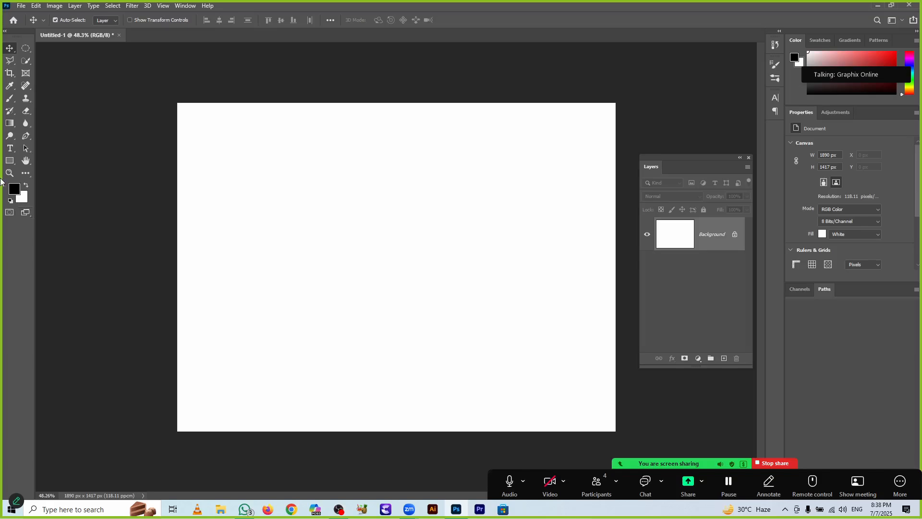
click(12, 124)
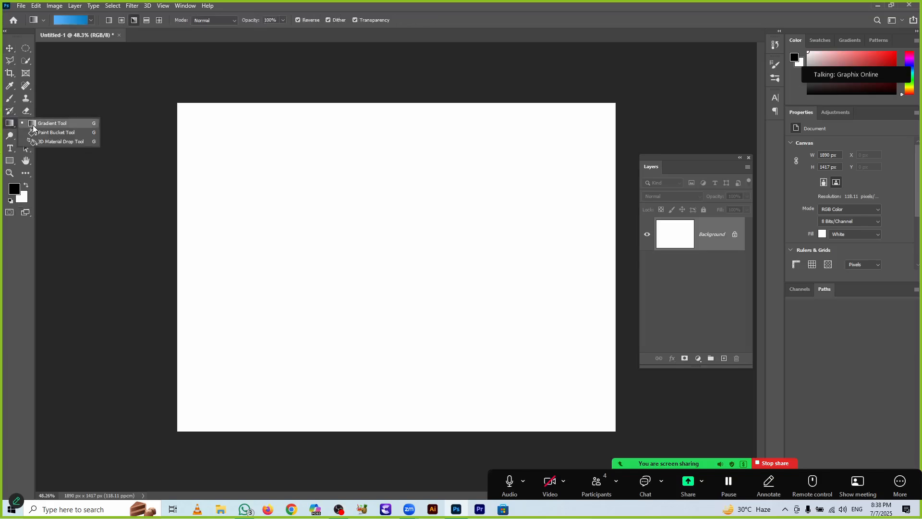
click(33, 125)
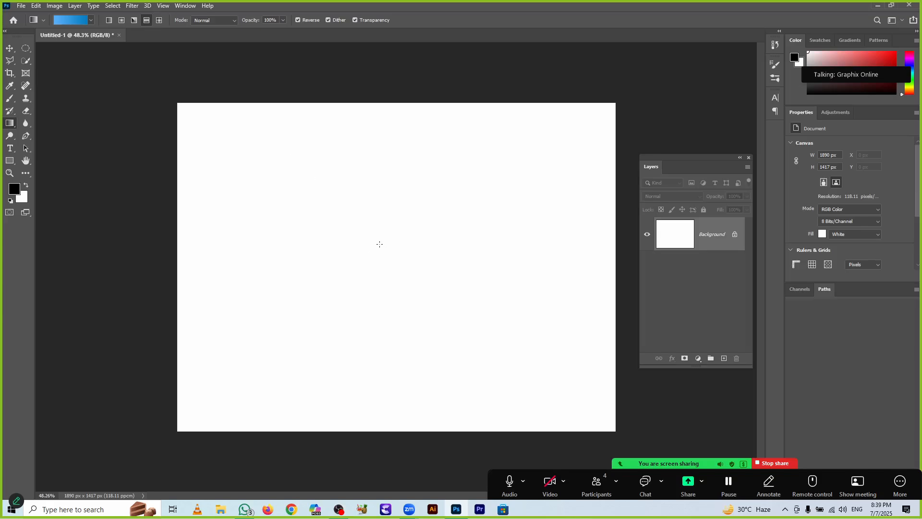
drag(380, 244, 632, 239)
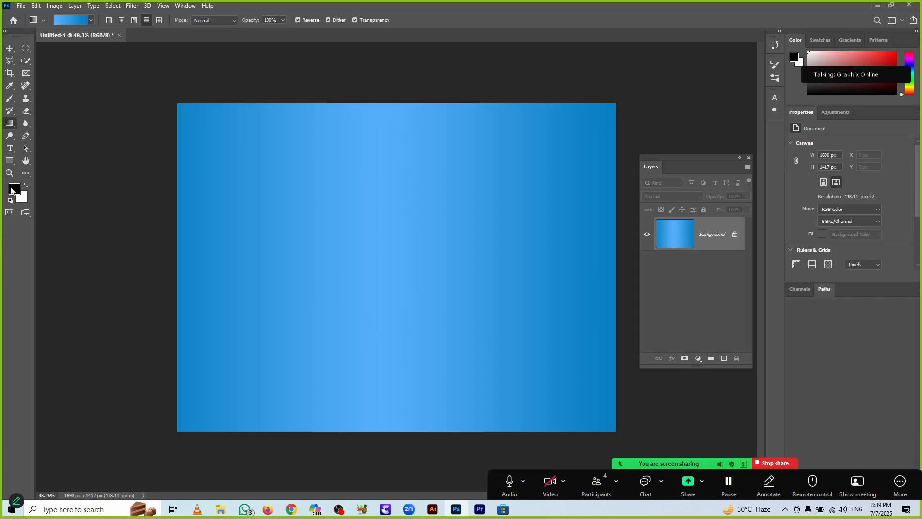
- Recolor the gradient's stops to dark gray 707171 at 0% and light gray d6d6d6 at 100%
click(59, 20)
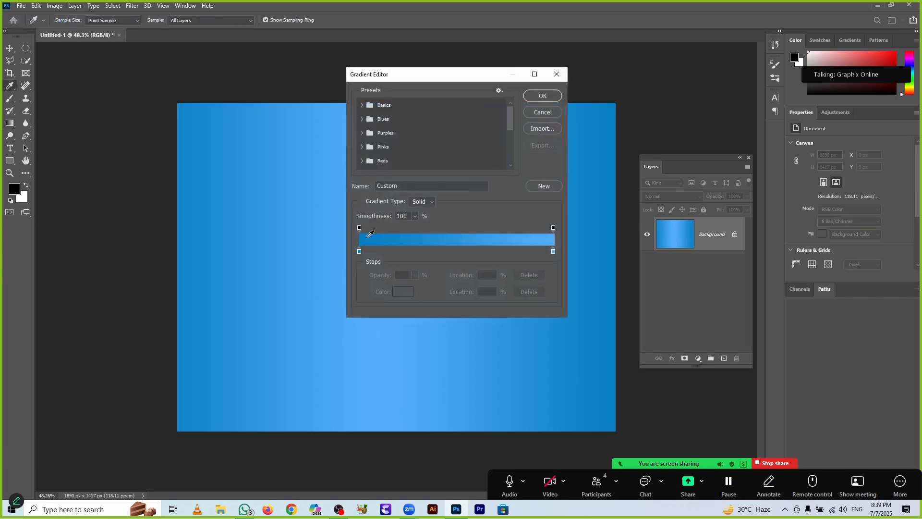
double_click(359, 251)
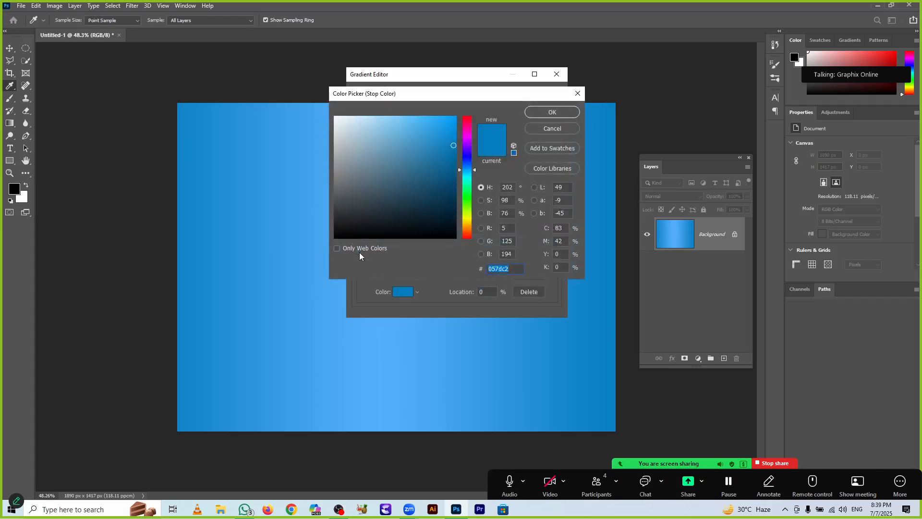
click(335, 184)
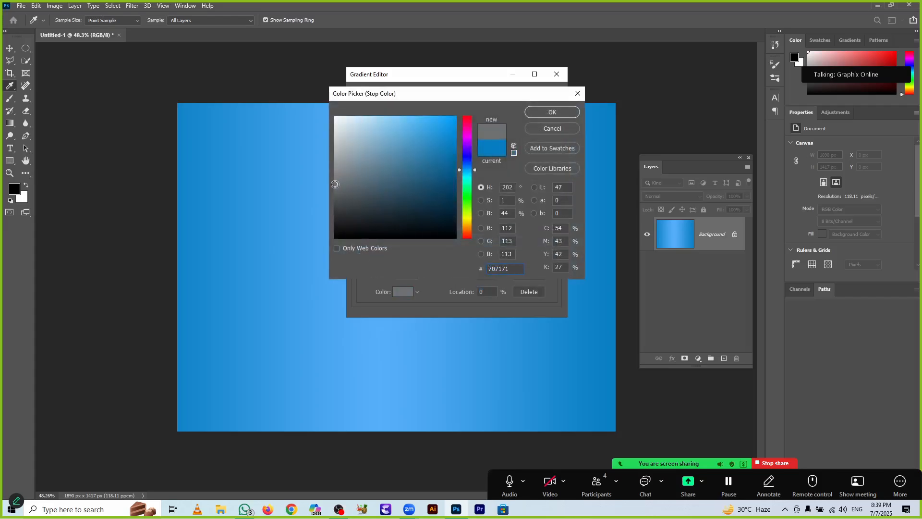
click(537, 111)
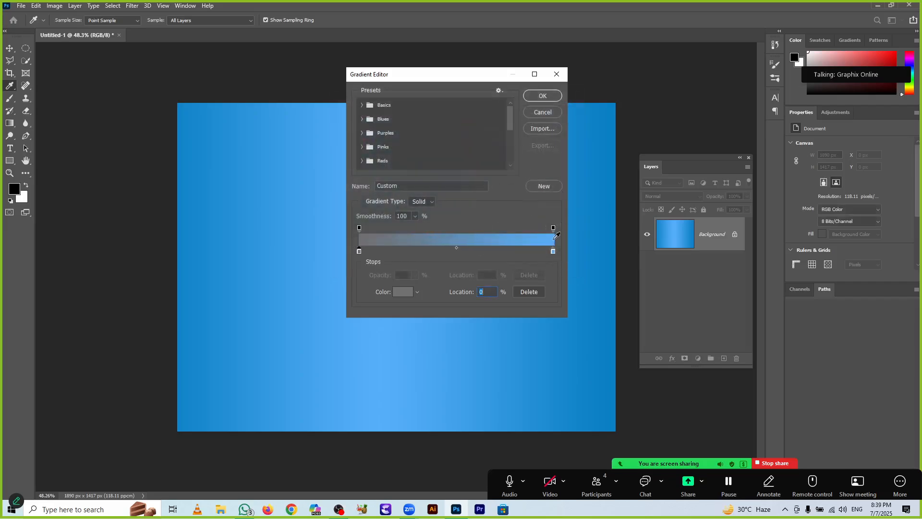
double_click(554, 251)
drag(345, 146, 321, 134)
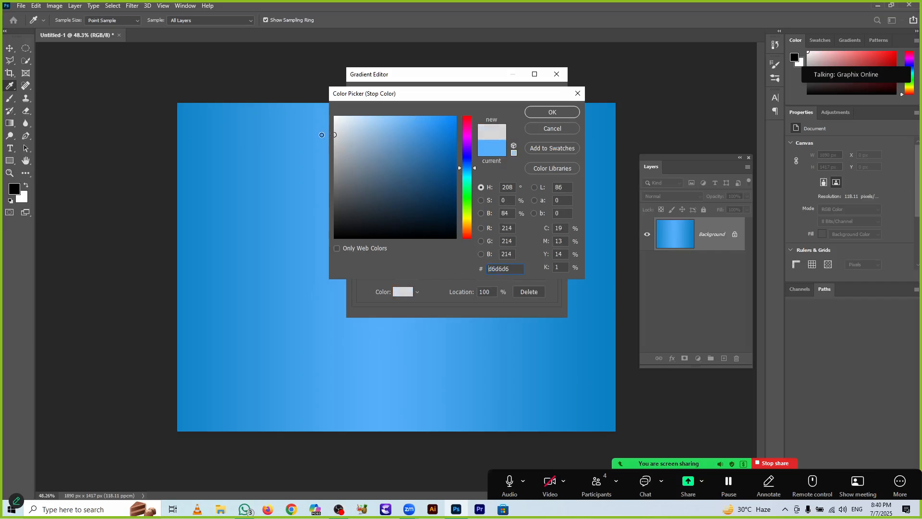
click(531, 114)
click(530, 99)
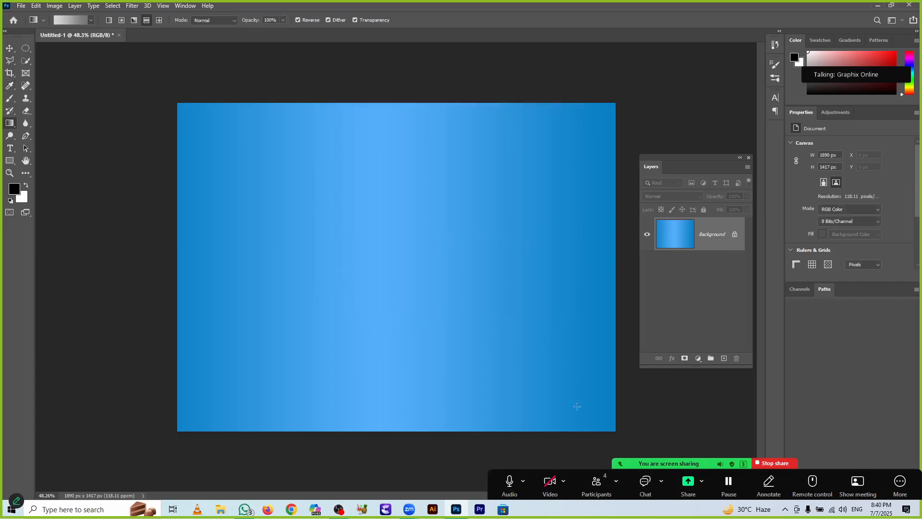
click(594, 498)
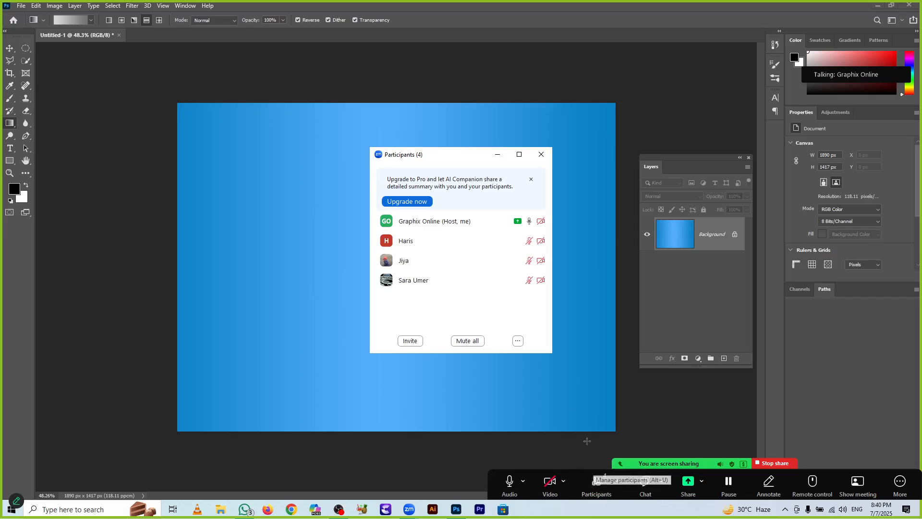
click(540, 154)
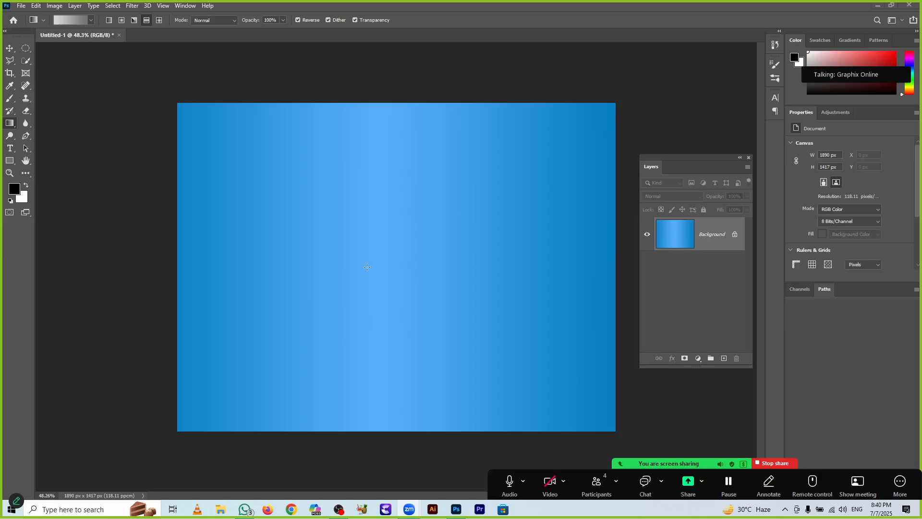
click(12, 189)
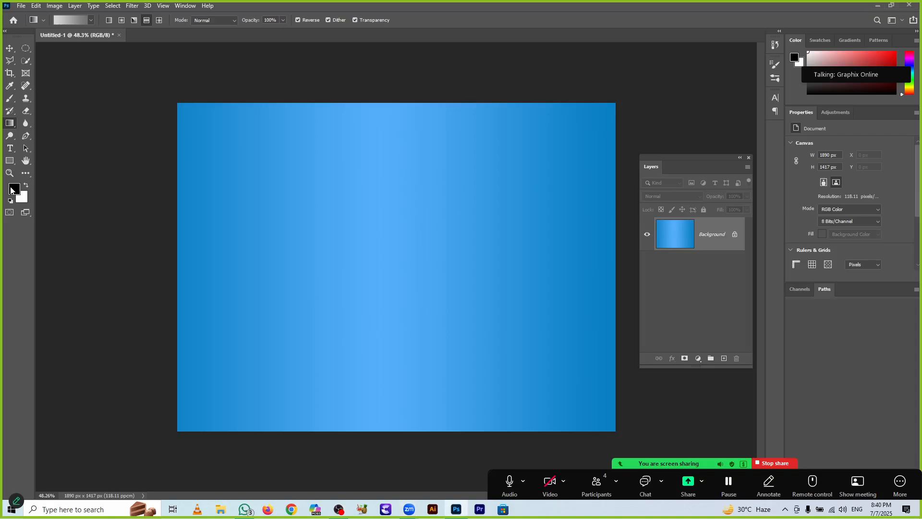
- Set the foreground color to medium gray 8b8b8b and fill the whole Background layer with it
click(14, 189)
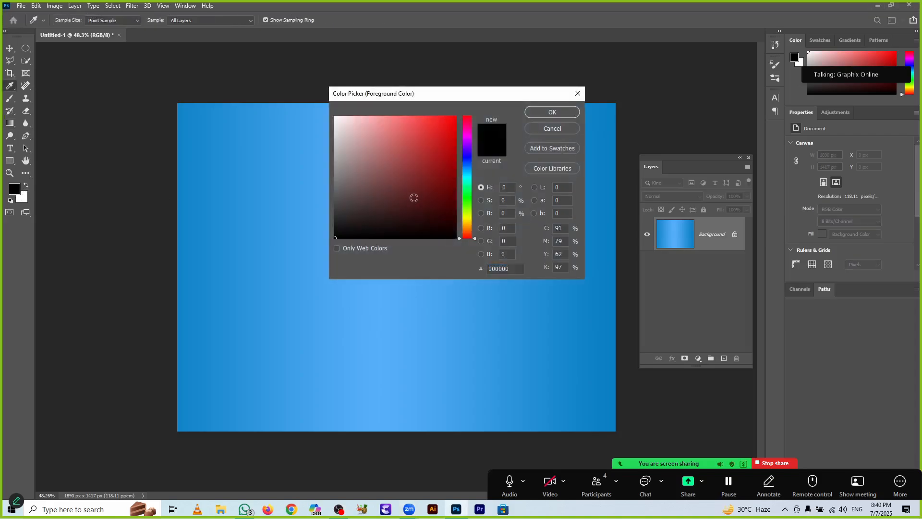
click(342, 149)
drag(342, 149, 317, 170)
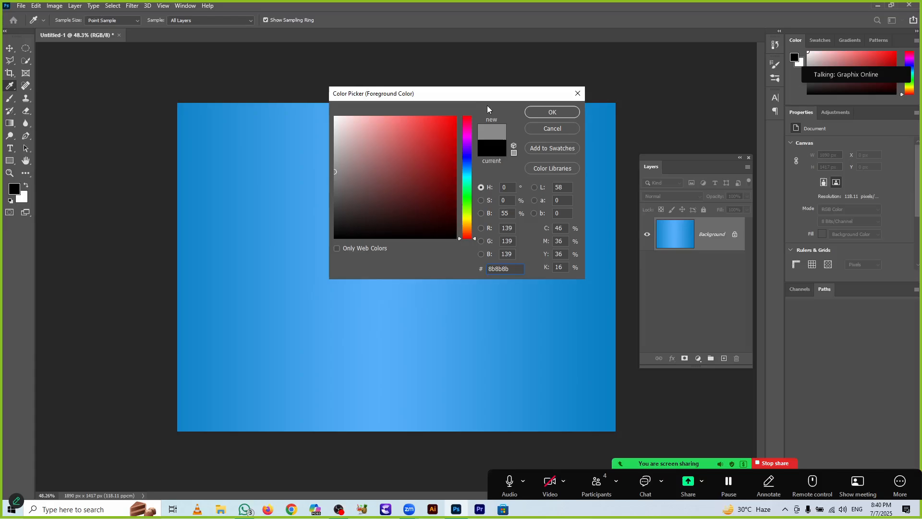
click(552, 112)
key(g)
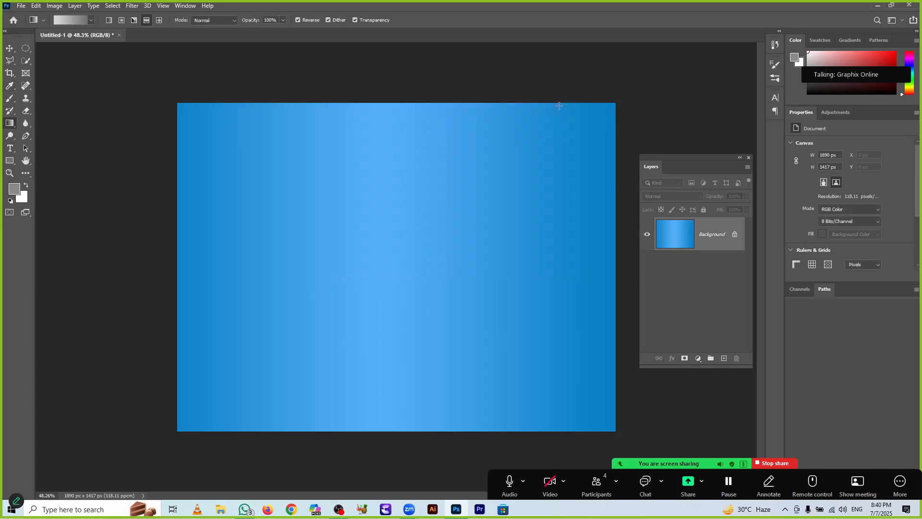
key(alt+BackSpace)
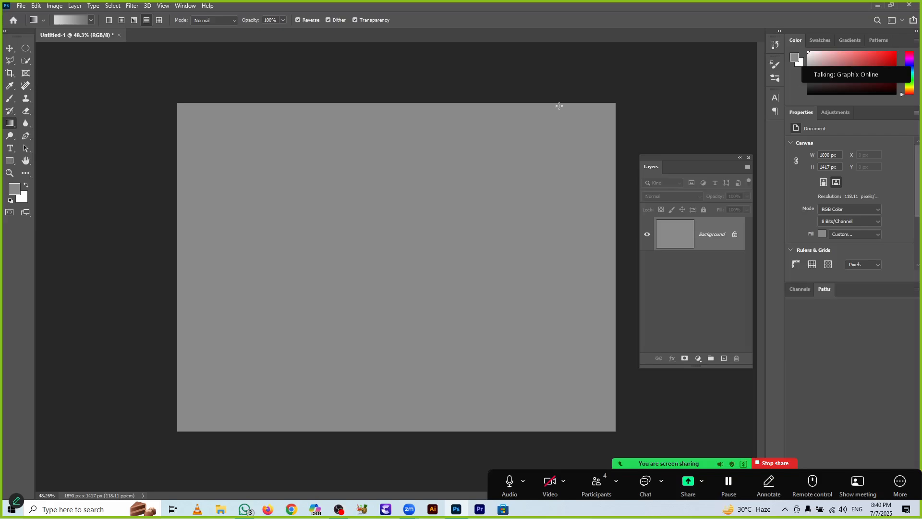
- Fill a narrow full-height vertical strip near the canvas center with the white background color, using a rectangular selection feathered by 30 pixels
click(27, 48)
click(48, 49)
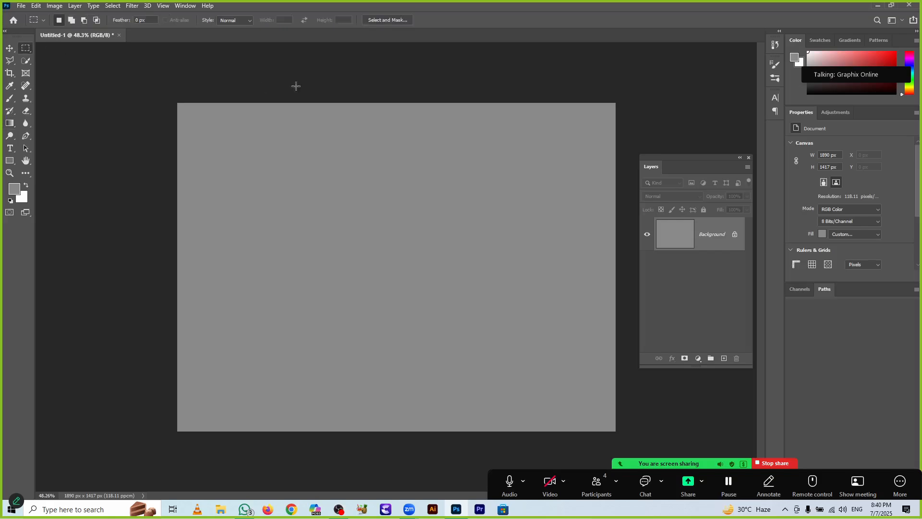
drag(373, 97, 411, 445)
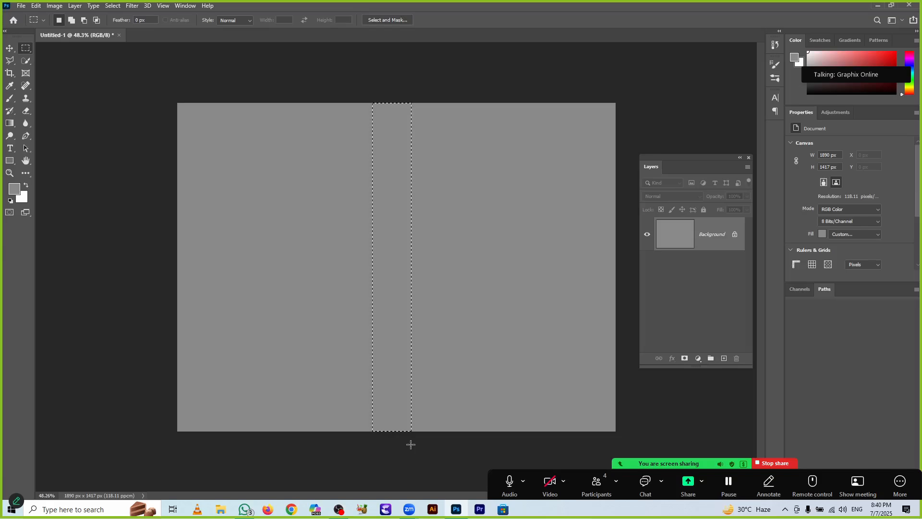
right_click(394, 377)
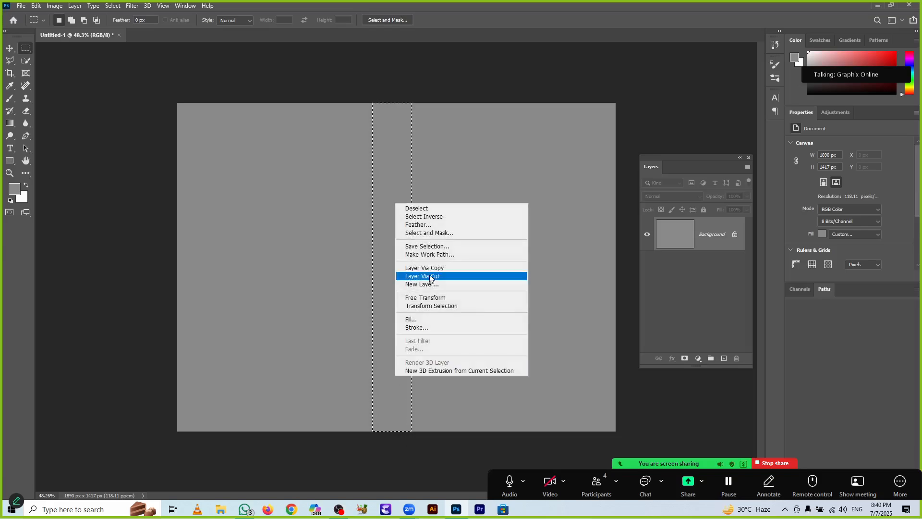
click(429, 226)
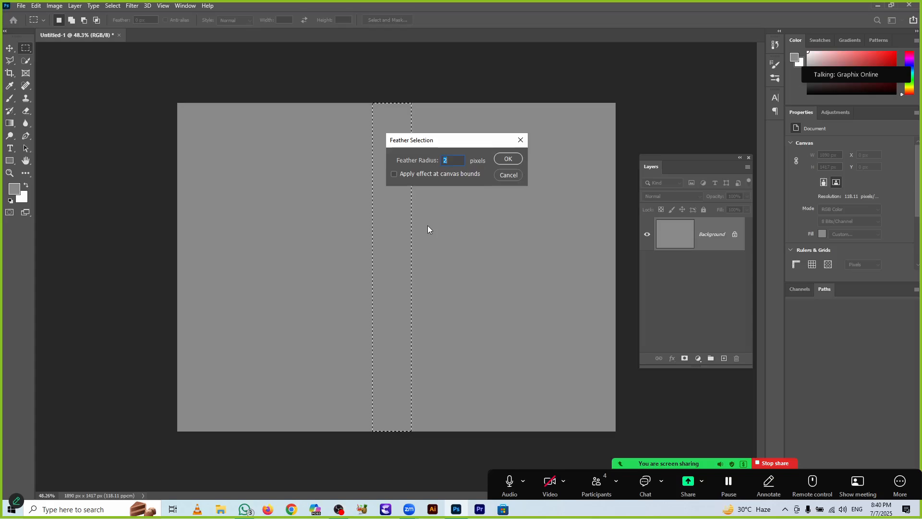
text(30)
key(Return)
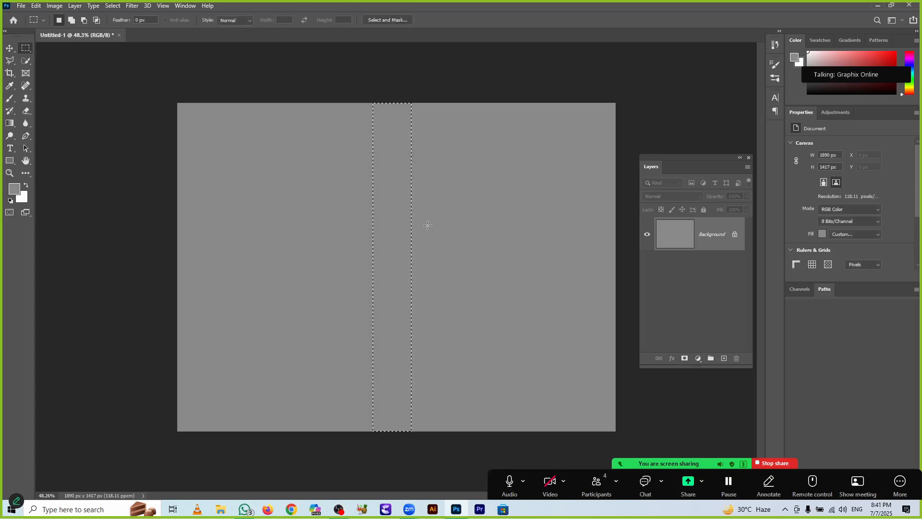
key(ctrl+BackSpace)
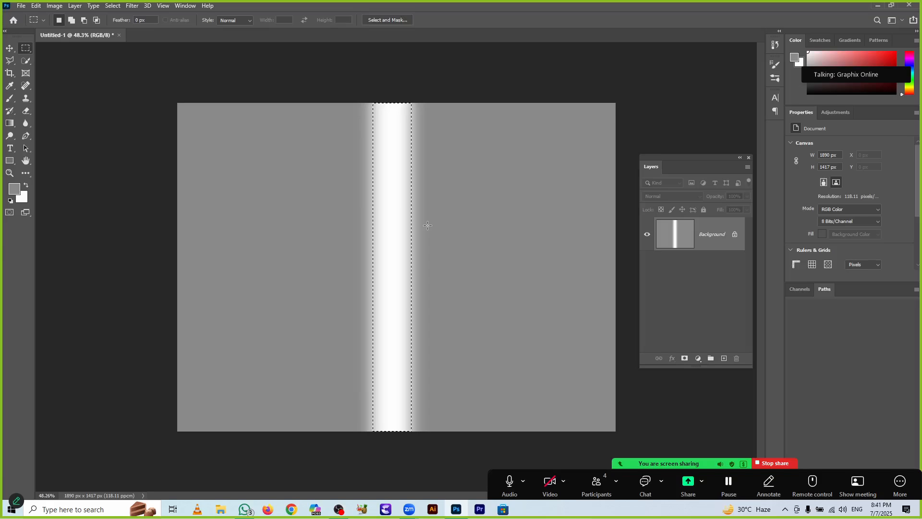
- Undo the white fill of the vertical strip and feather the strip selection by 200 pixels
key(ctrl+z)
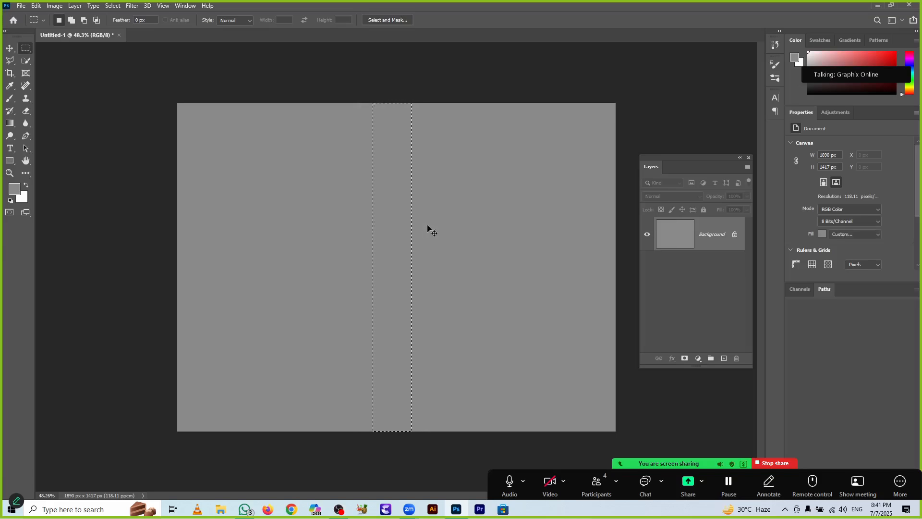
right_click(408, 234)
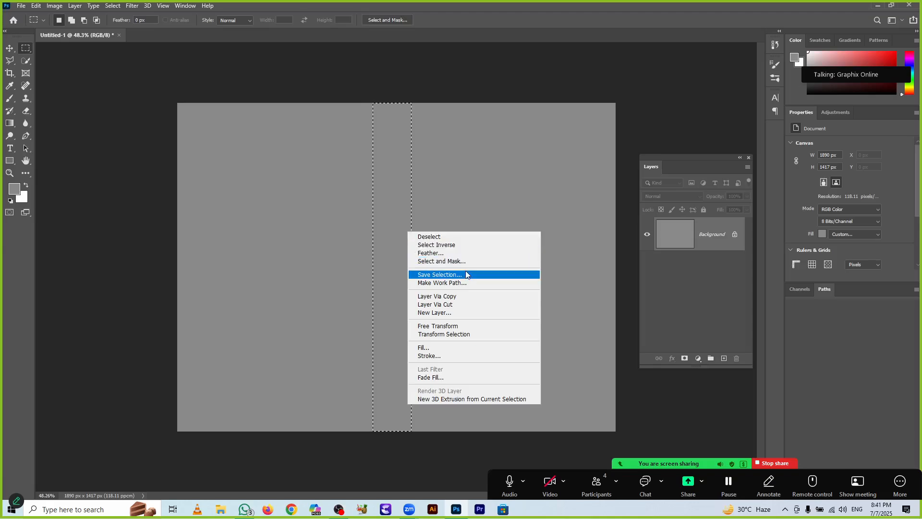
click(463, 252)
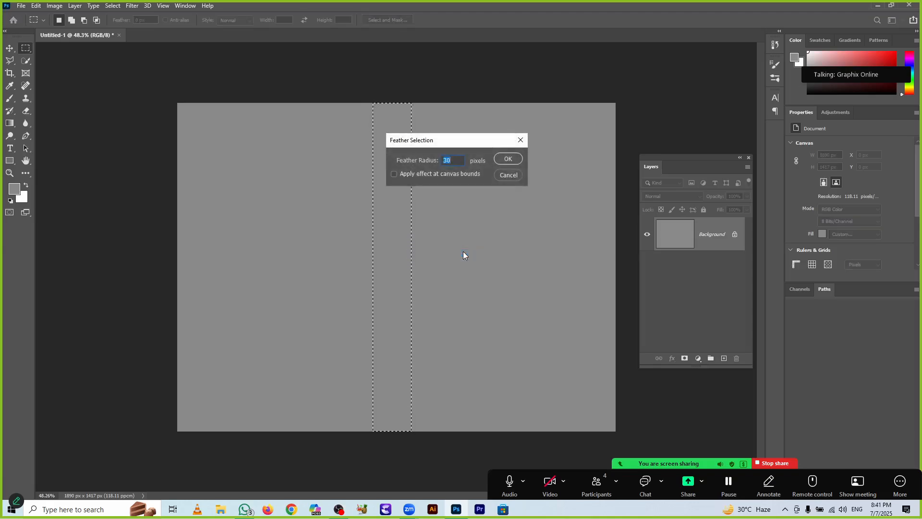
text(300)
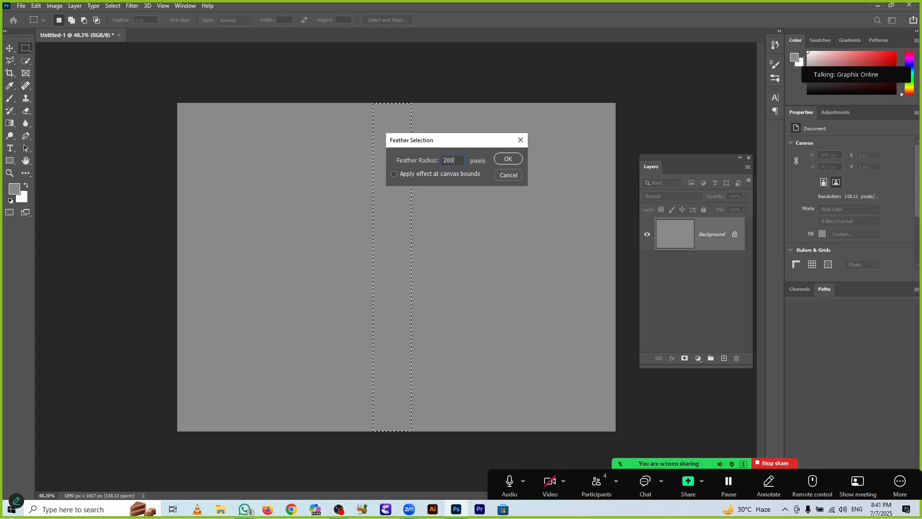
key(Return)
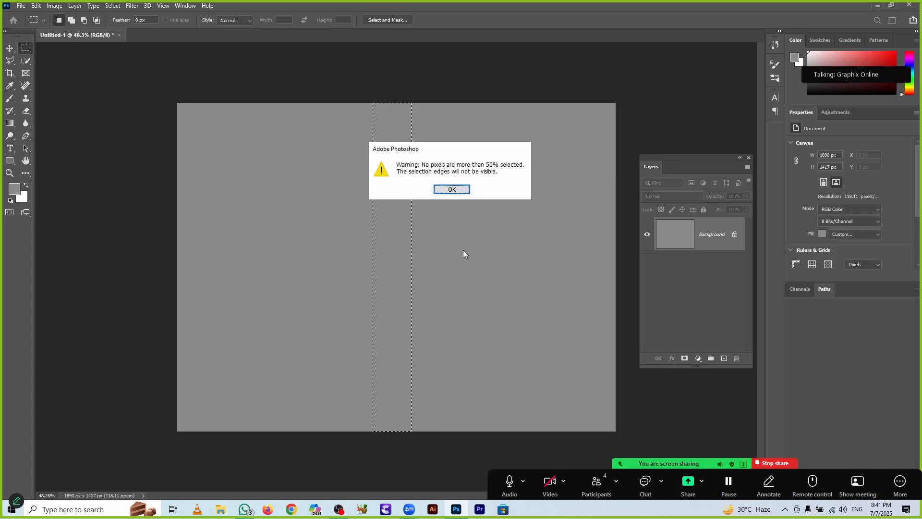
click(457, 187)
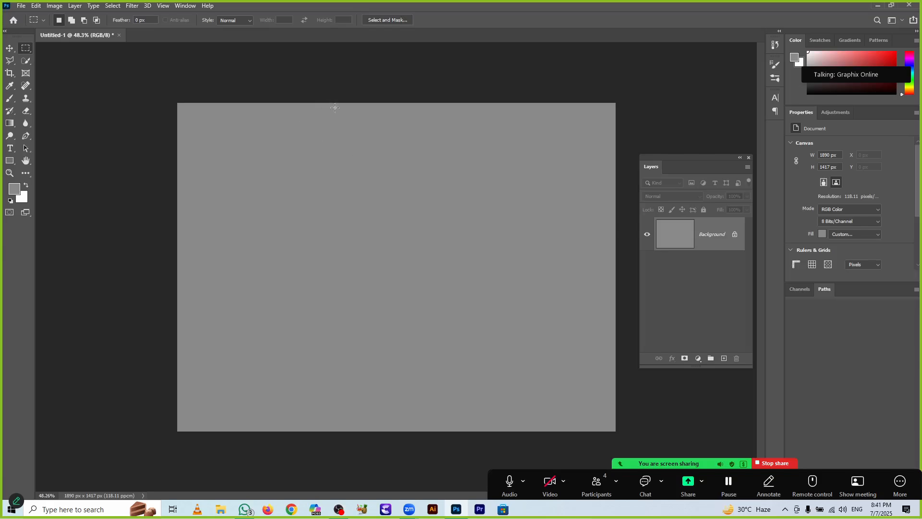
- Select a full-height vertical strip about 202 px wide, add a new layer above the Background and clear the selection
drag(354, 99, 399, 478)
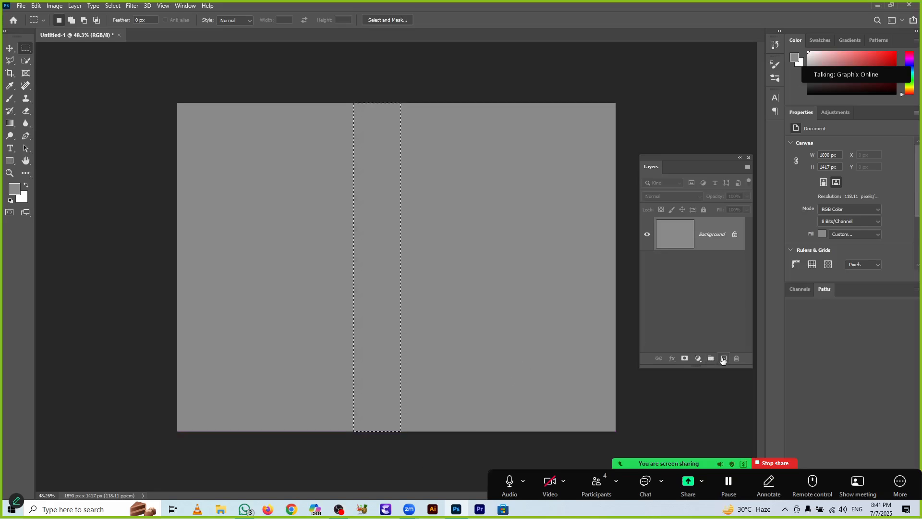
click(723, 359)
key(v)
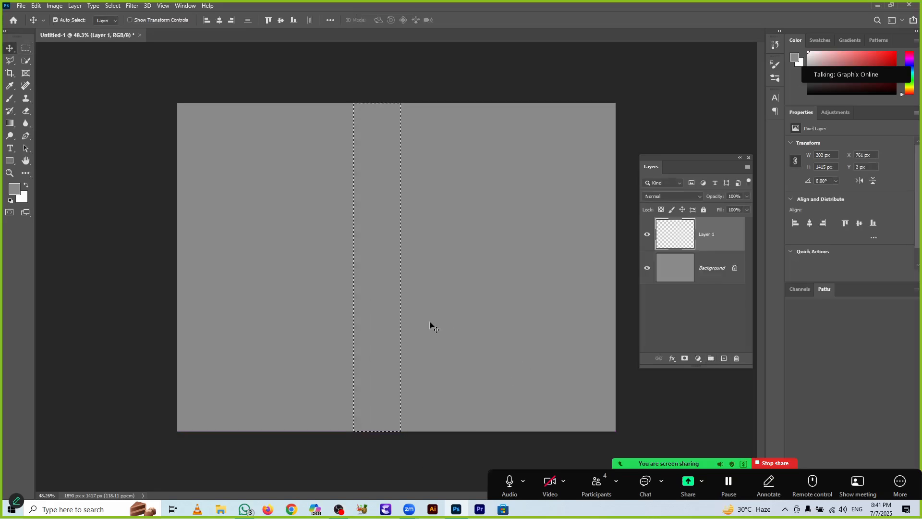
click(414, 325)
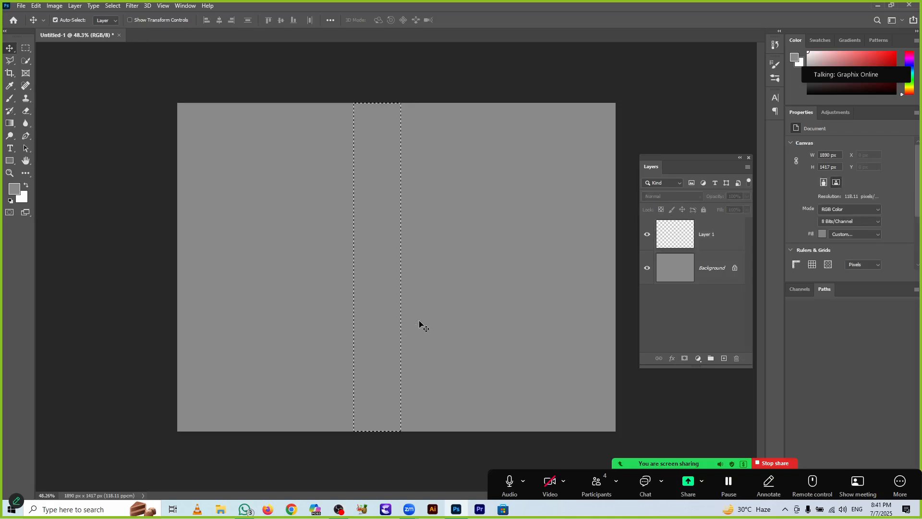
key(ctrl+d)
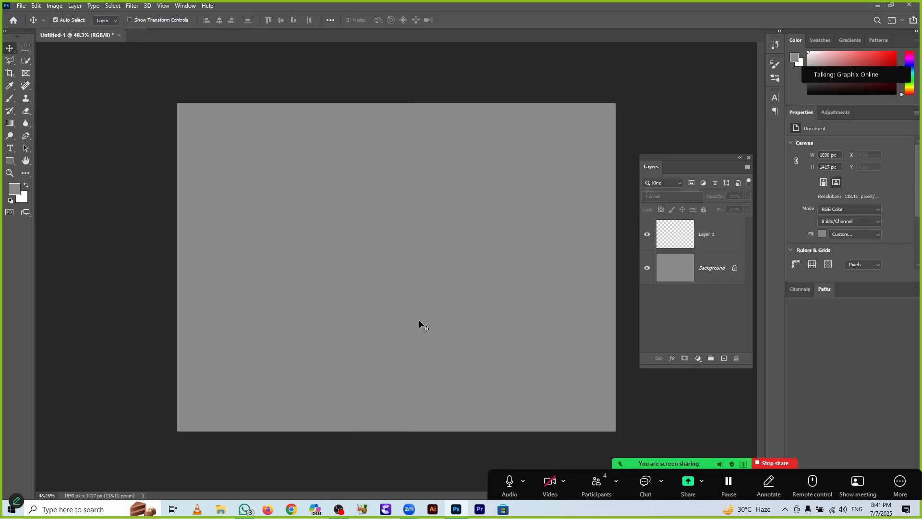
- Select a full-height vertical strip about 113 px wide on Layer 1 and fill it with the white background colour
key(m)
drag(368, 101, 385, 437)
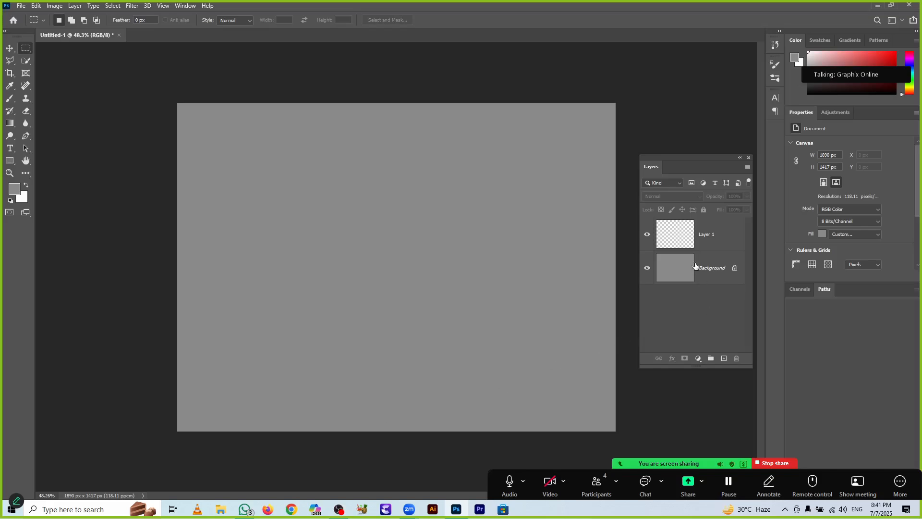
click(704, 243)
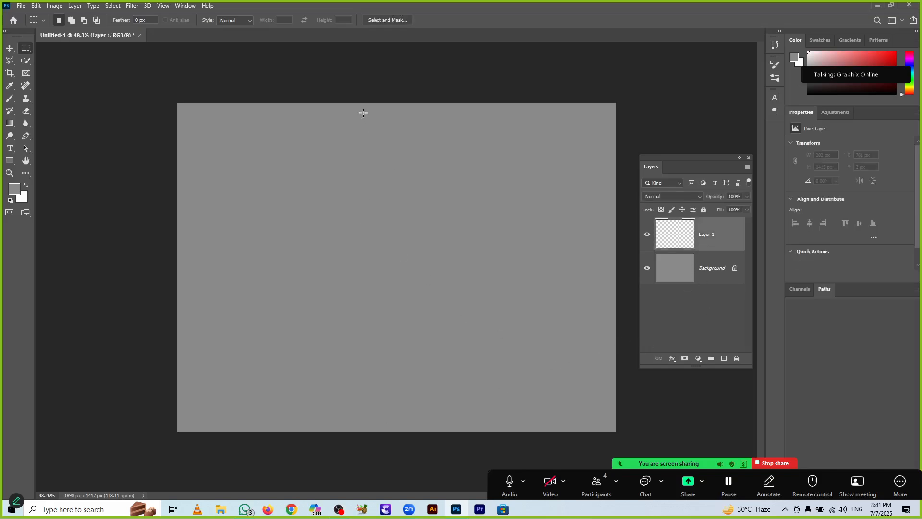
drag(368, 97, 378, 436)
drag(363, 98, 392, 438)
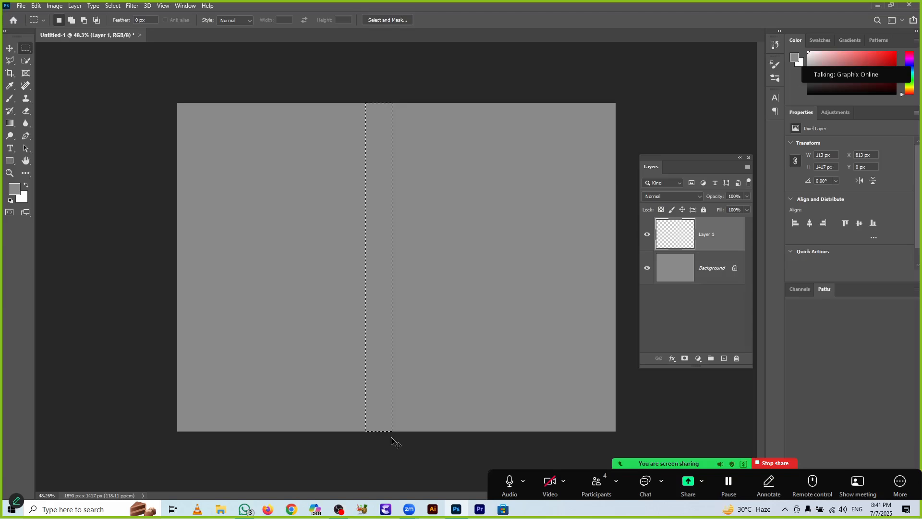
key(ctrl+BackSpace)
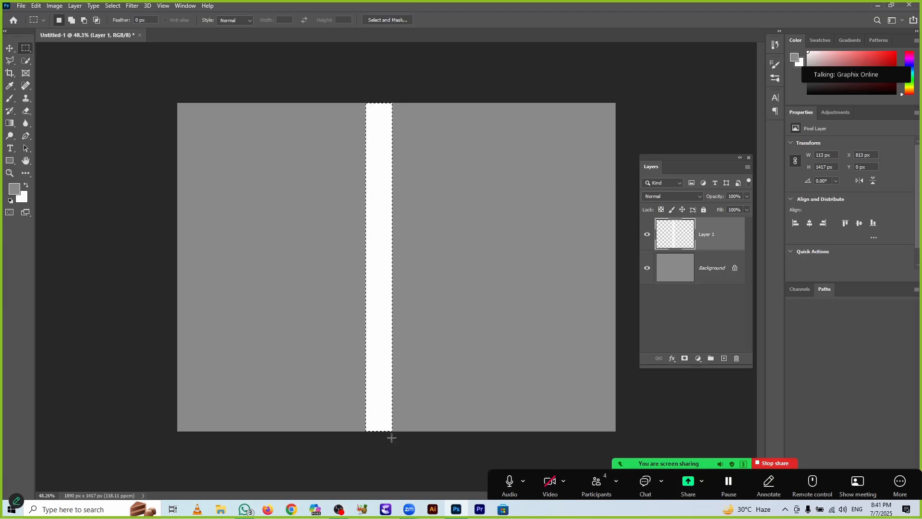
- Deselect the white strip and move it to the horizontal centre of the canvas
key(ctrl+d)
key(v)
drag(379, 403, 400, 398)
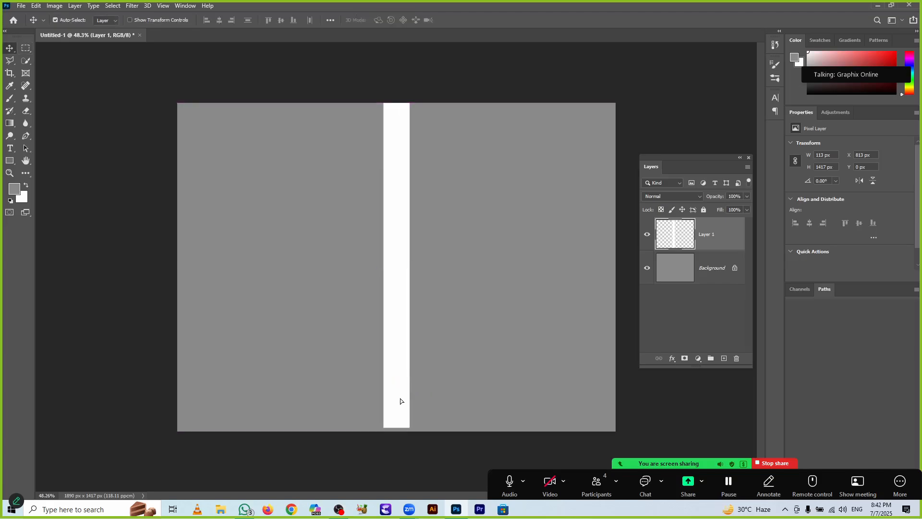
- Apply a strong Gaussian Blur to the white strip on Layer 1
click(132, 6)
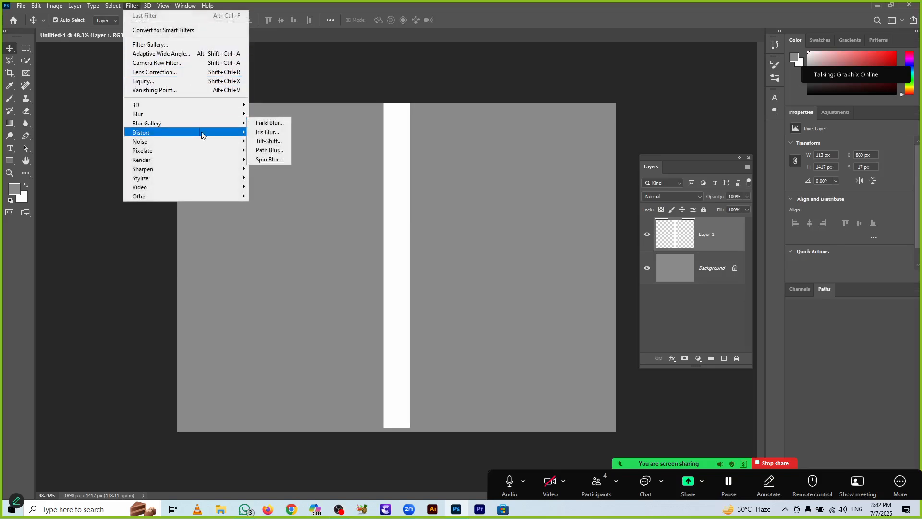
mouse_move(224, 118)
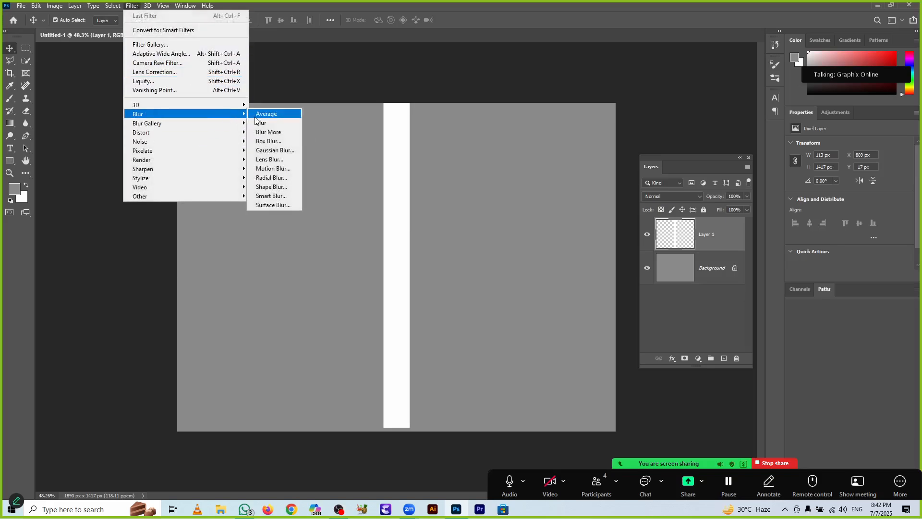
click(285, 151)
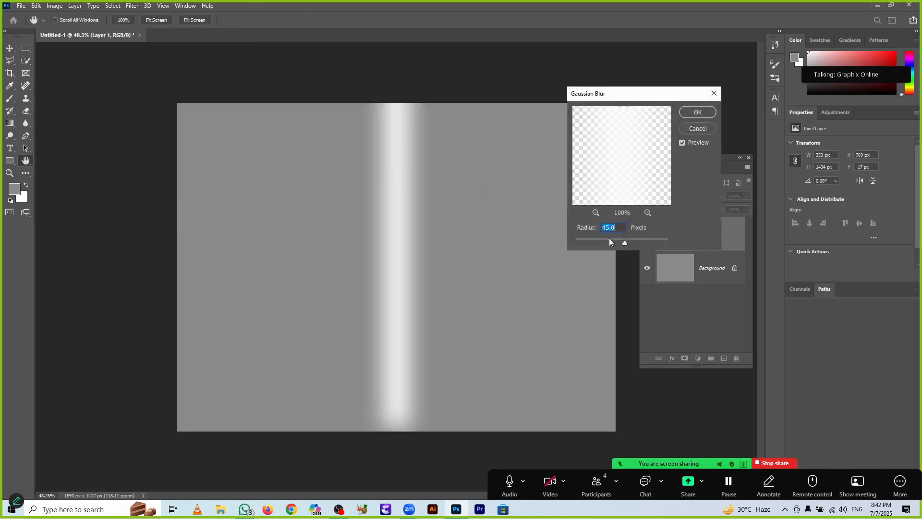
mouse_move(637, 240)
mouse_down()
mouse_move(647, 240)
mouse_move(639, 246)
mouse_up()
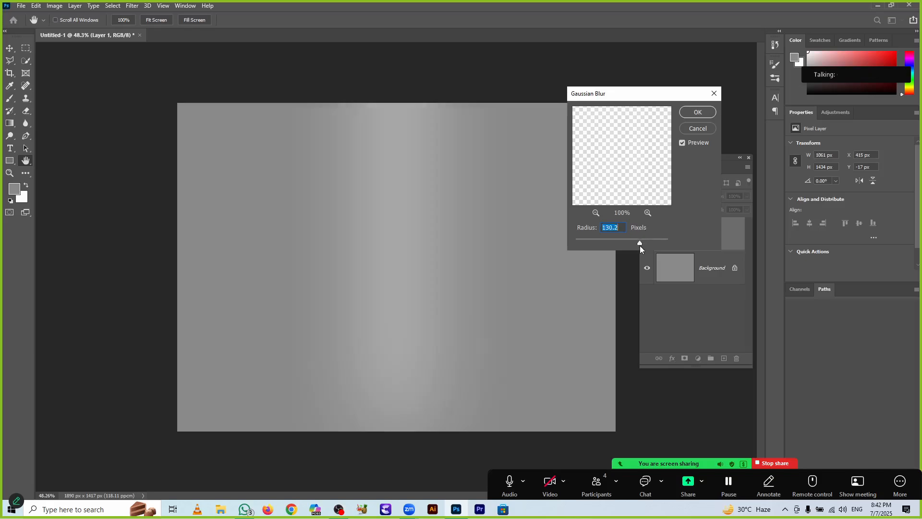
click(699, 114)
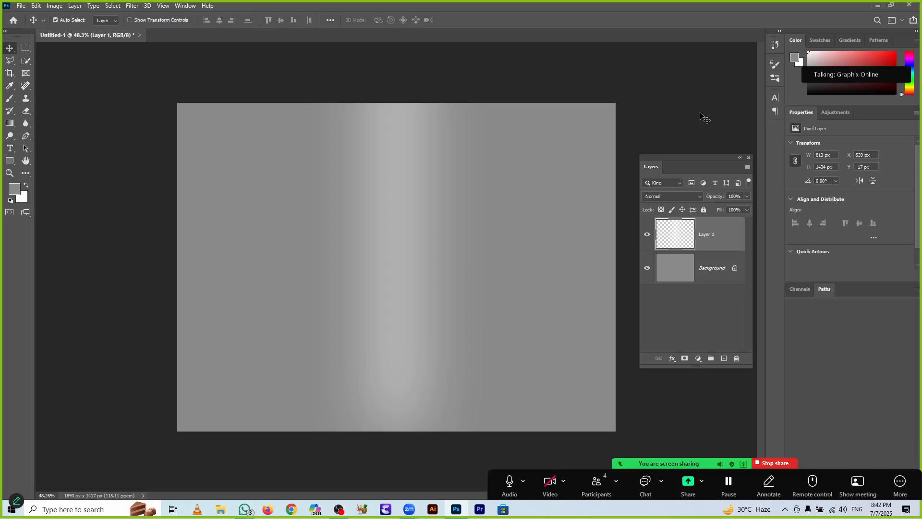
- Delete the blurred strip's layer and fill the Background with white
key(Delete)
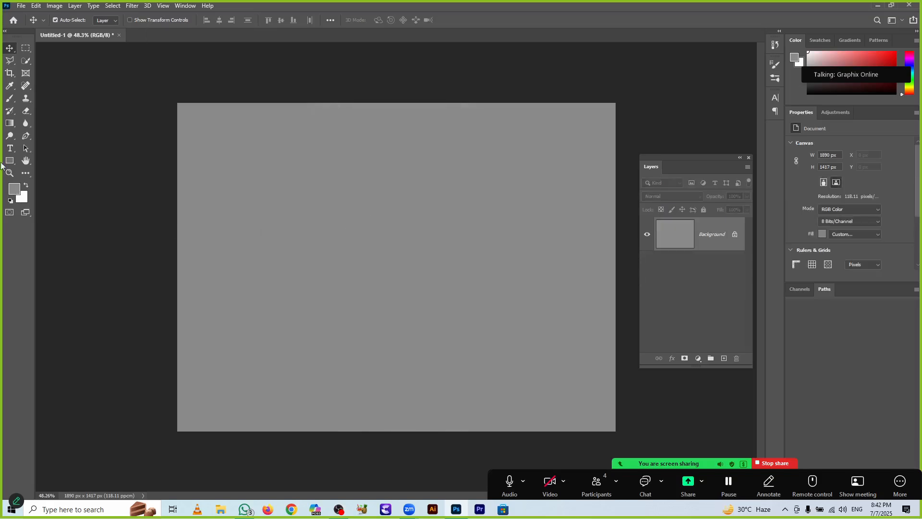
click(10, 123)
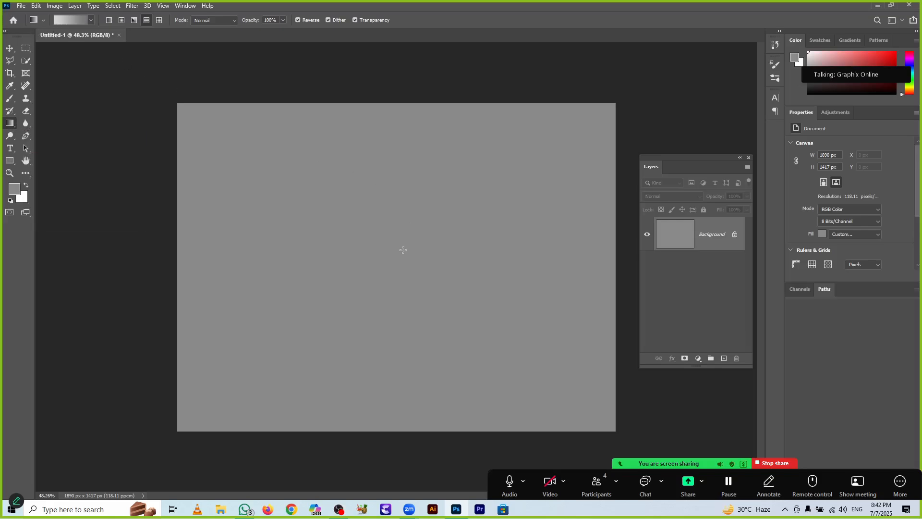
key(ctrl+Delete)
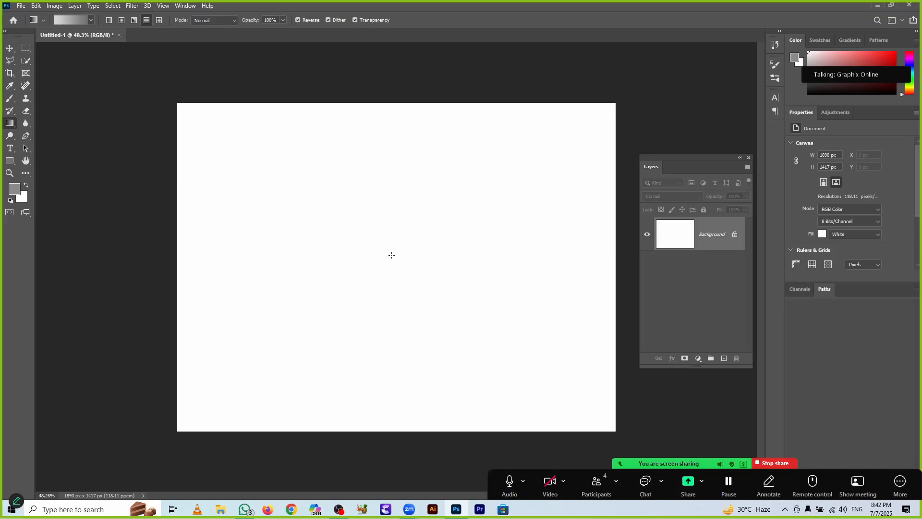
- Draw a reflected grey gradient from the canvas centre to its right edge on a new layer, undoing a first one on the Background
drag(388, 255, 616, 258)
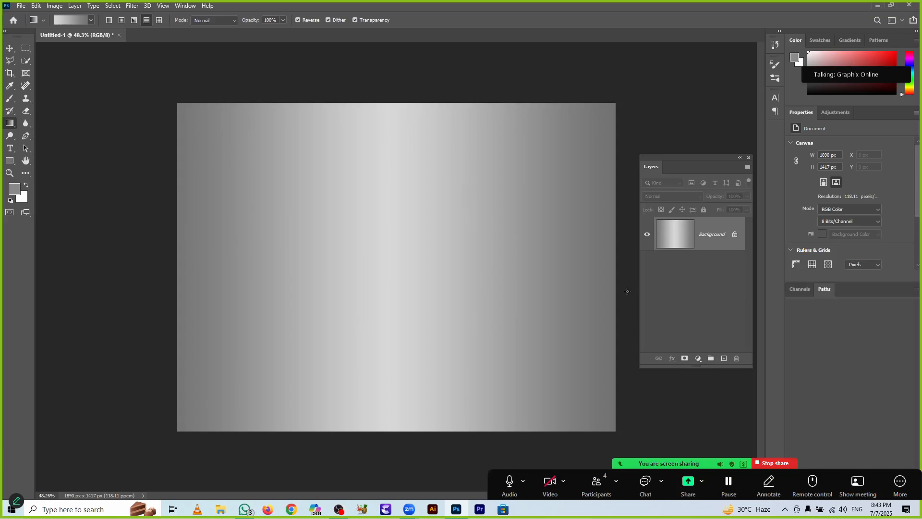
key(ctrl+z)
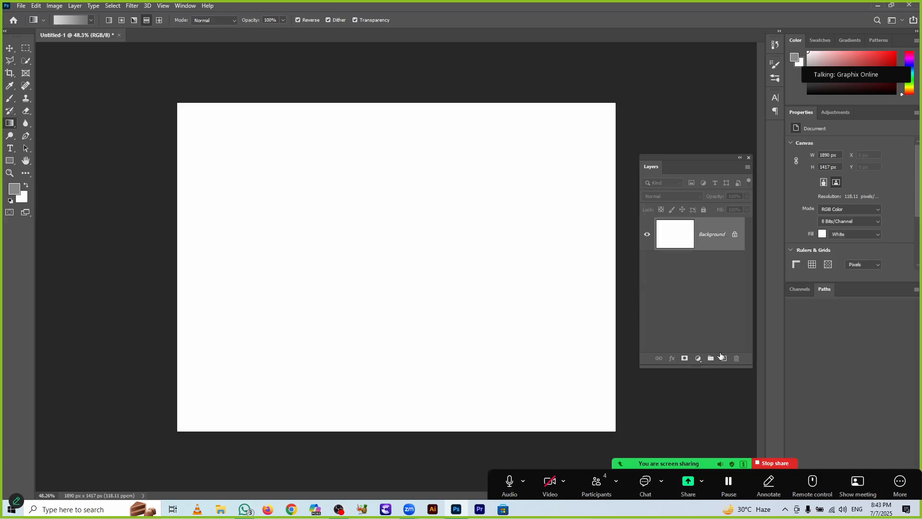
click(724, 358)
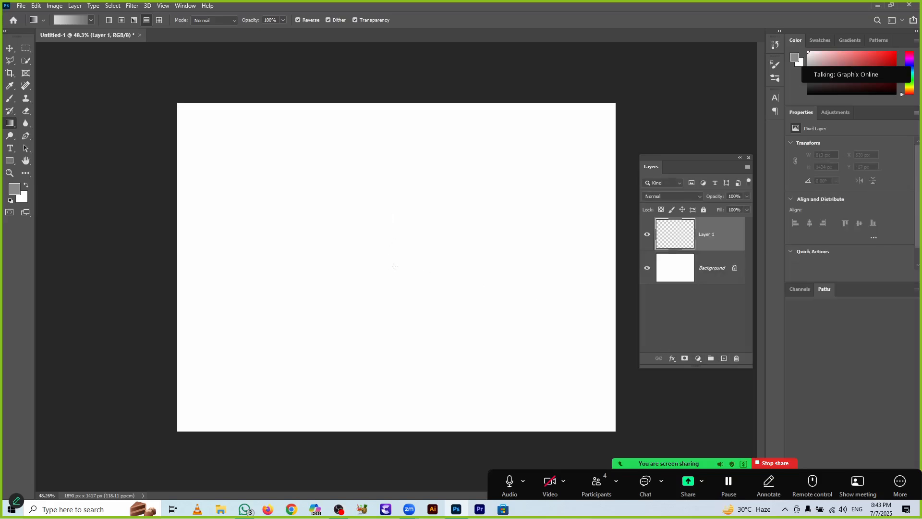
drag(399, 265, 615, 265)
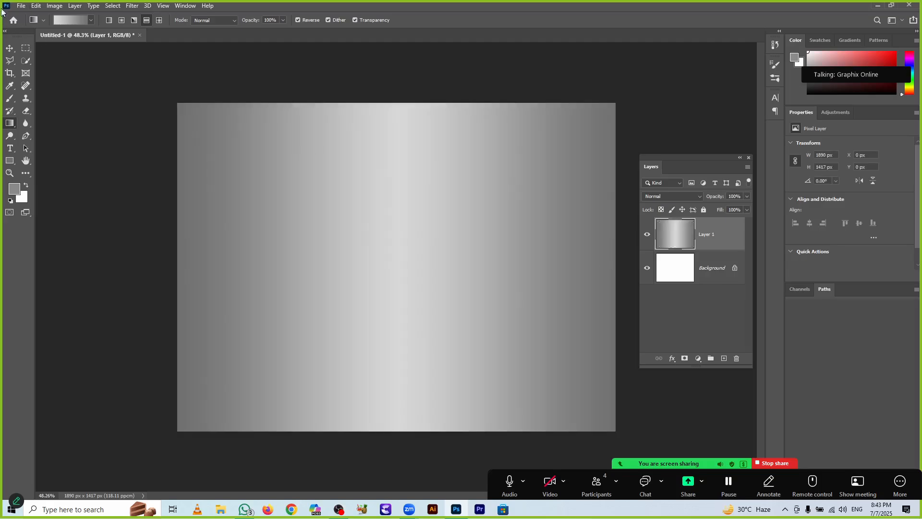
- Try the Dust & Scratches filter on the gradient layer with radius 94 pixels and threshold 109, reset both values and cancel it
click(134, 7)
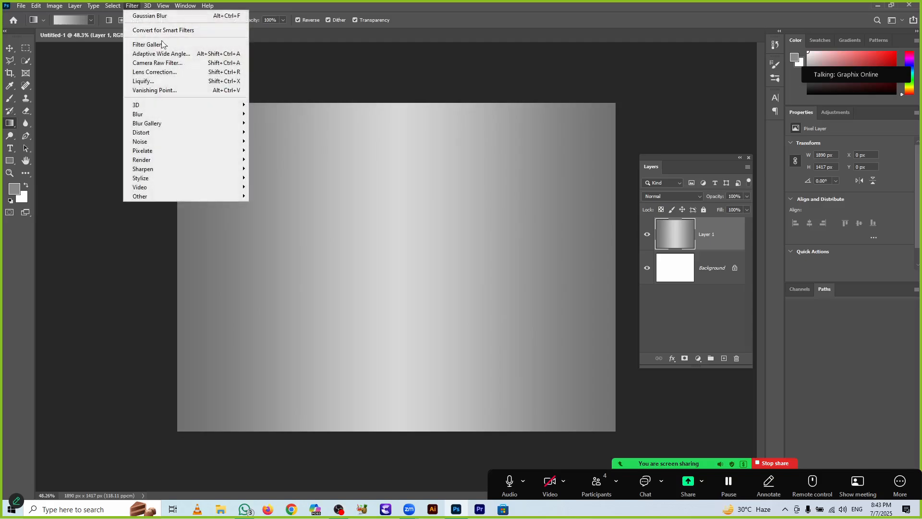
mouse_move(220, 143)
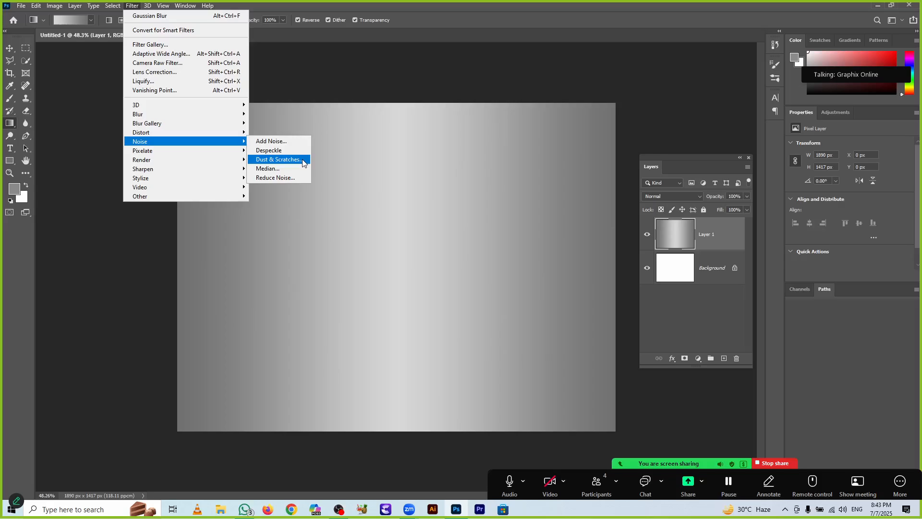
click(295, 160)
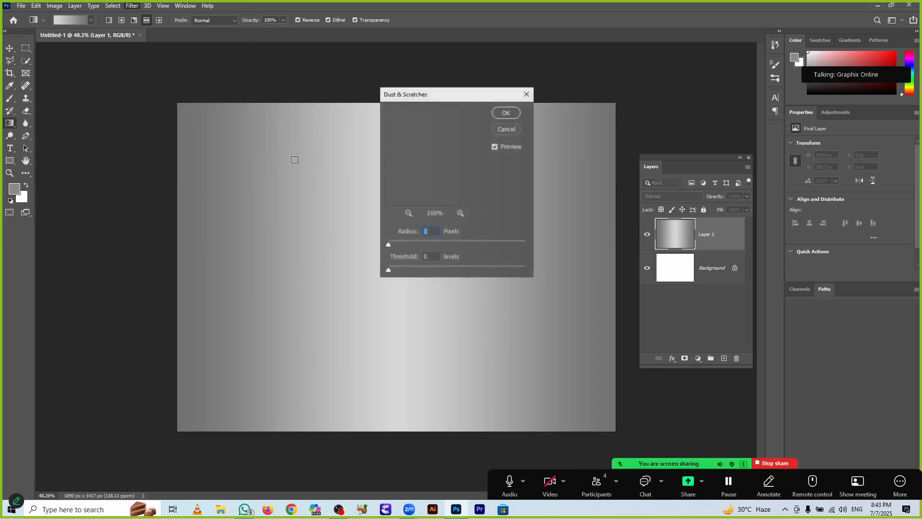
drag(474, 95, 621, 75)
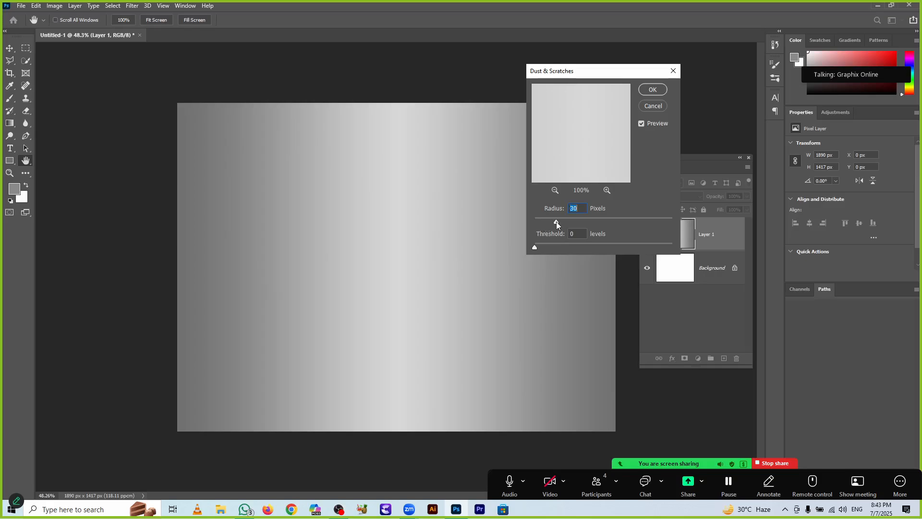
drag(569, 221, 576, 222)
drag(535, 248, 563, 246)
drag(585, 245, 616, 246)
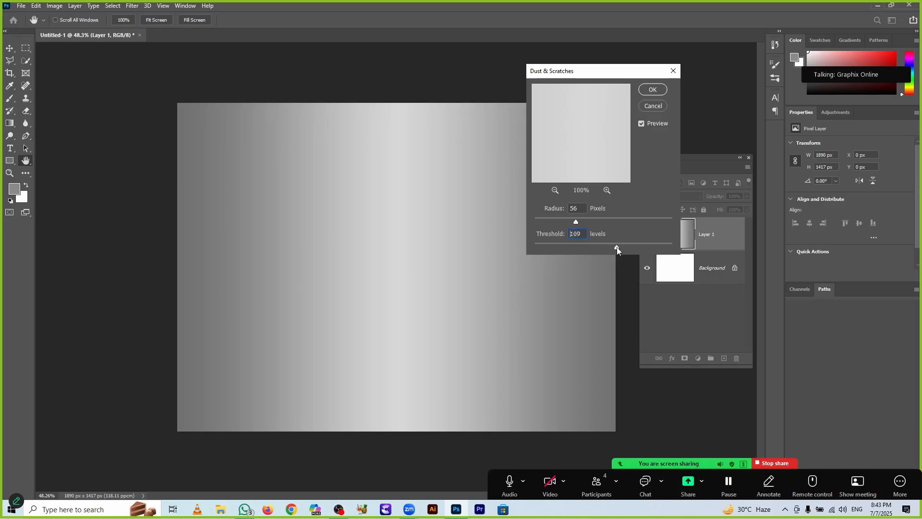
click(604, 221)
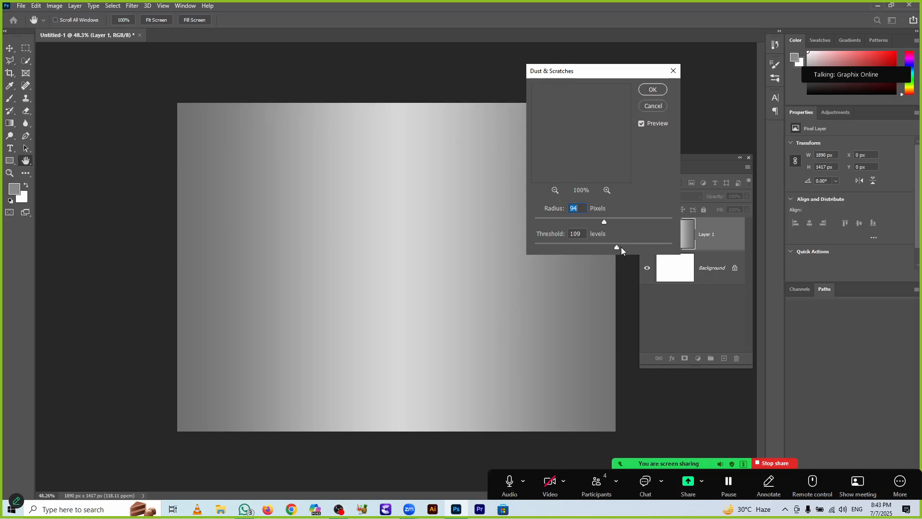
drag(616, 247, 472, 260)
drag(605, 222, 497, 225)
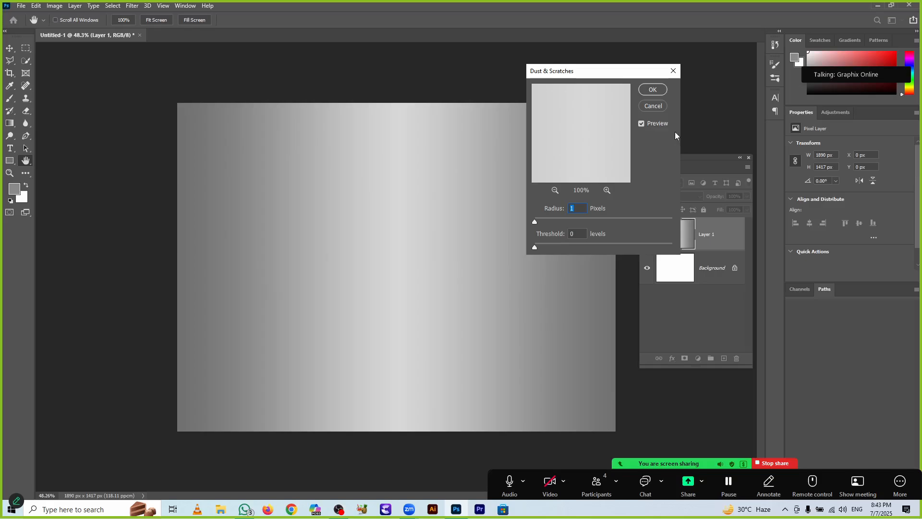
click(652, 106)
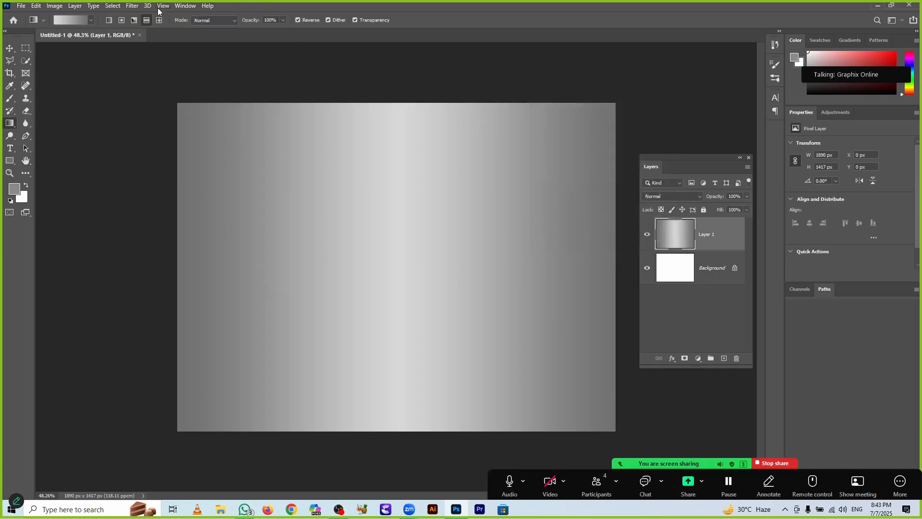
- Try the Mosaic filter on the grey gradient layer with a cell size of 22 square and cancel it
click(136, 6)
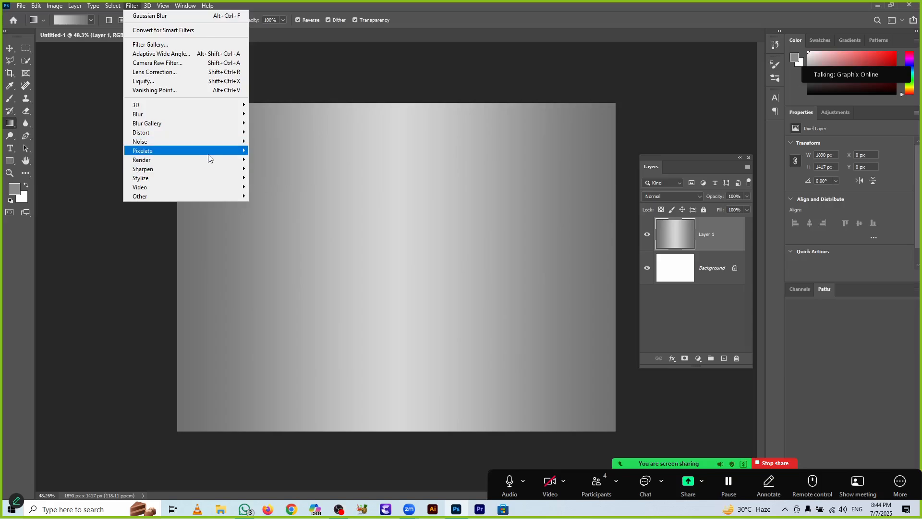
mouse_move(209, 158)
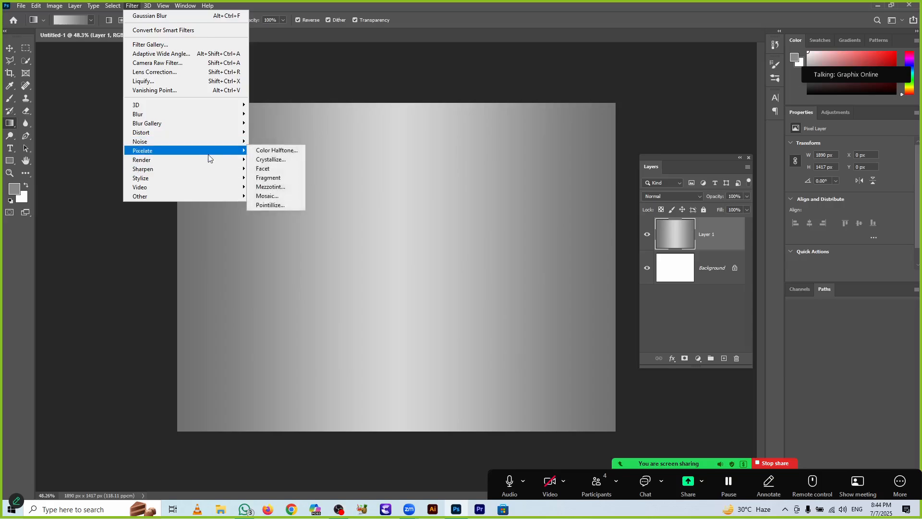
click(295, 201)
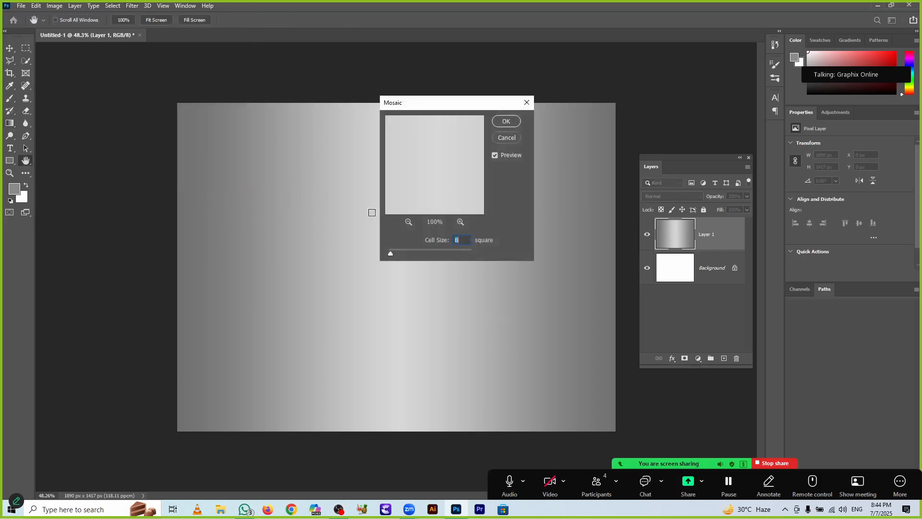
drag(390, 254, 397, 257)
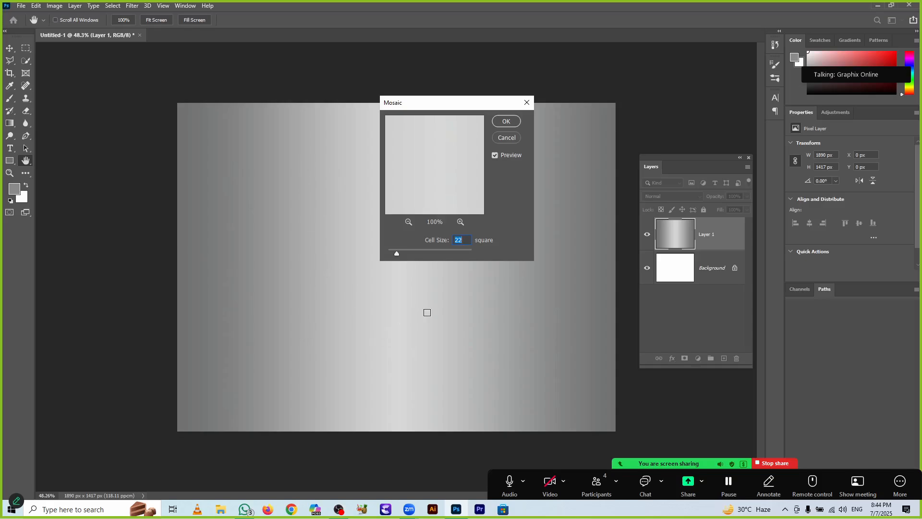
drag(452, 101, 618, 87)
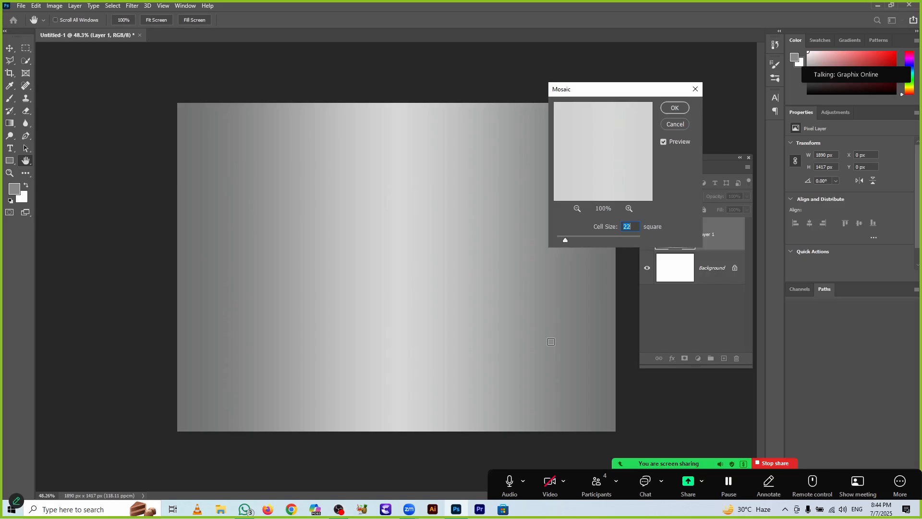
key(g)
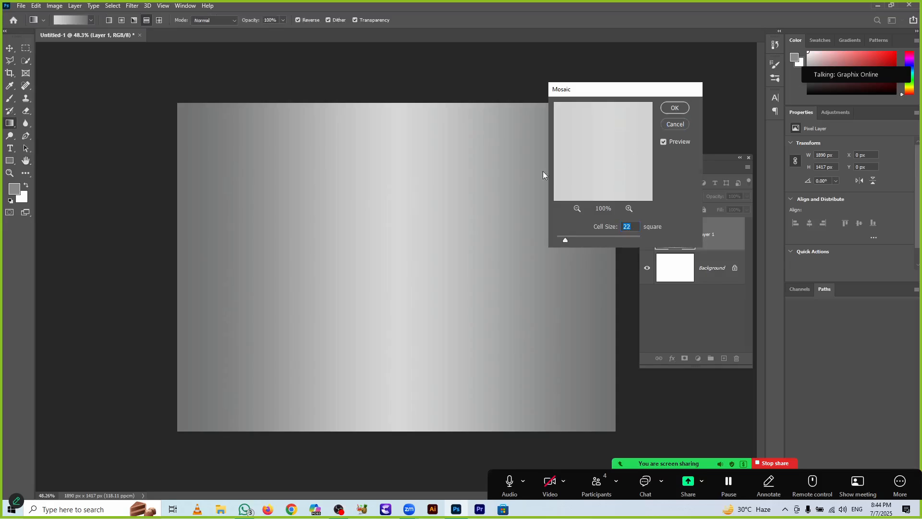
key(Escape)
- Try the Add Noise filter on the grey gradient layer with an amount of 4.87% and Gaussian distribution, and cancel it
click(132, 6)
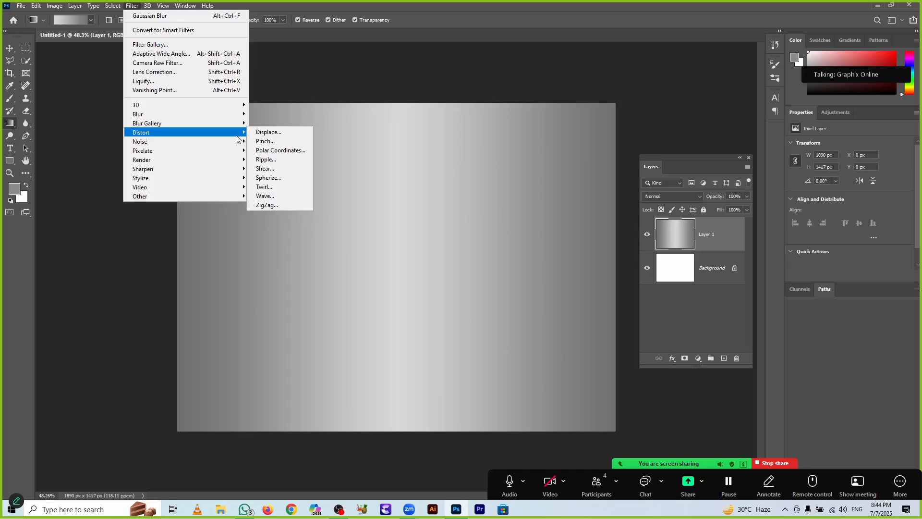
mouse_move(236, 160)
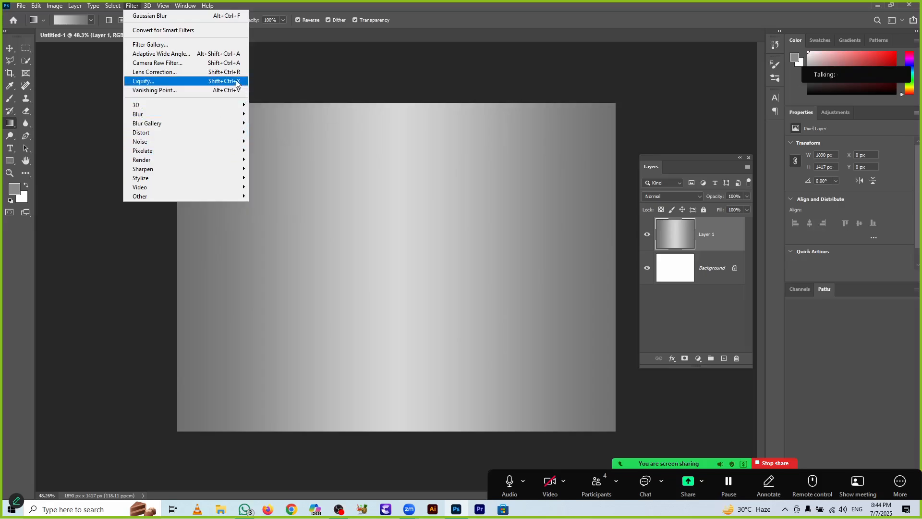
mouse_move(235, 118)
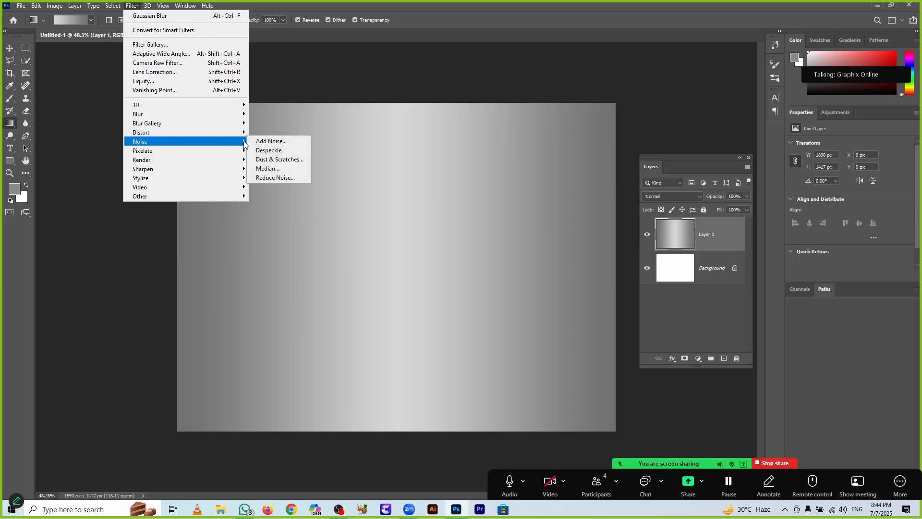
click(254, 141)
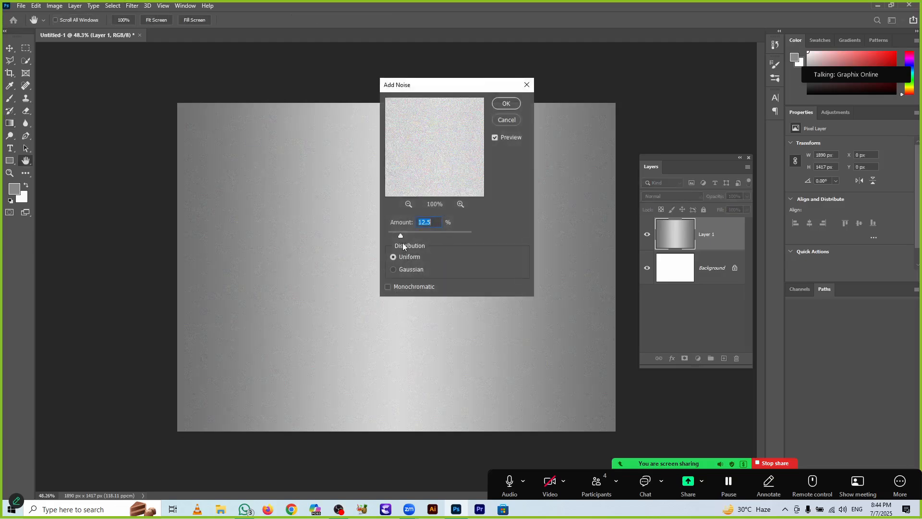
drag(399, 236, 392, 235)
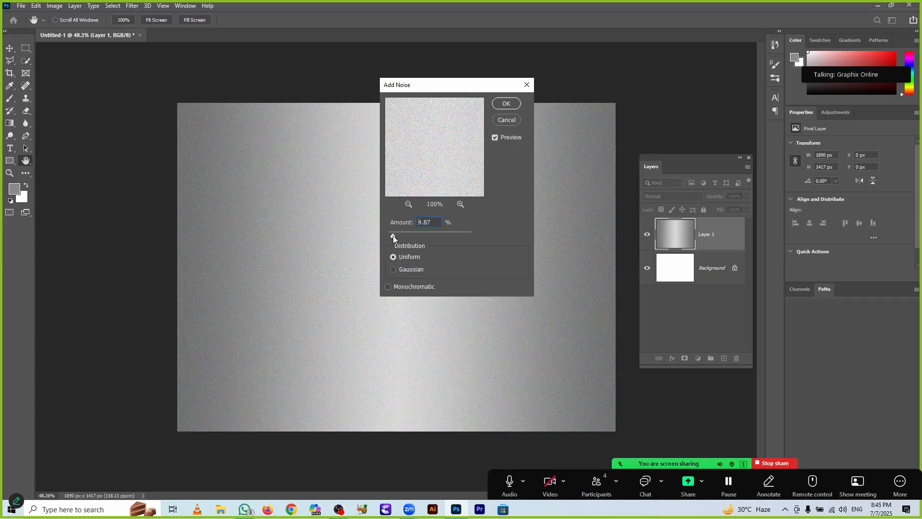
click(396, 268)
click(497, 124)
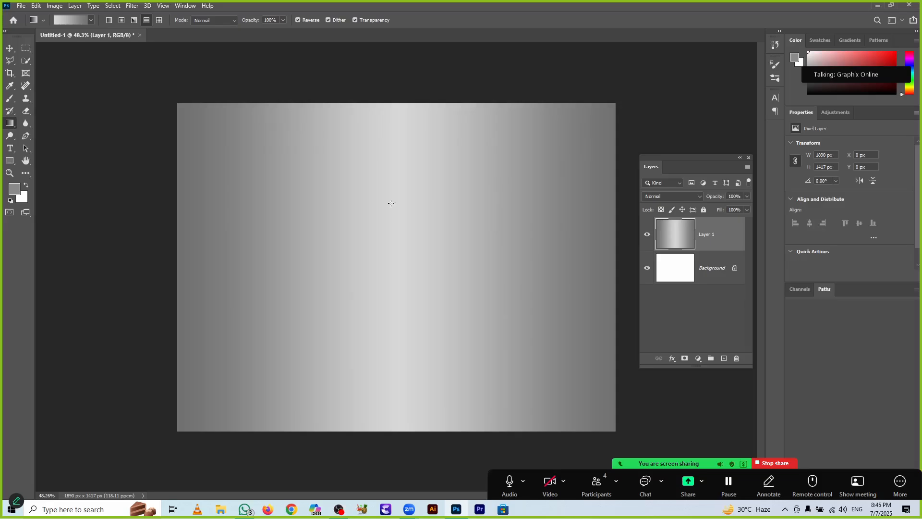
- Preview the Mezzotint filter on the grey gradient layer, dismiss the meeting upgrade pop-up and close the filter without applying it
click(132, 5)
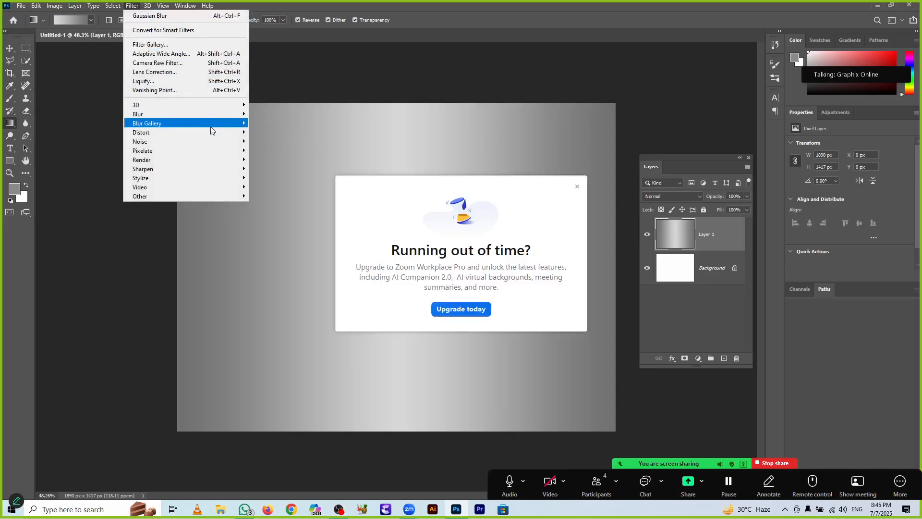
mouse_move(221, 145)
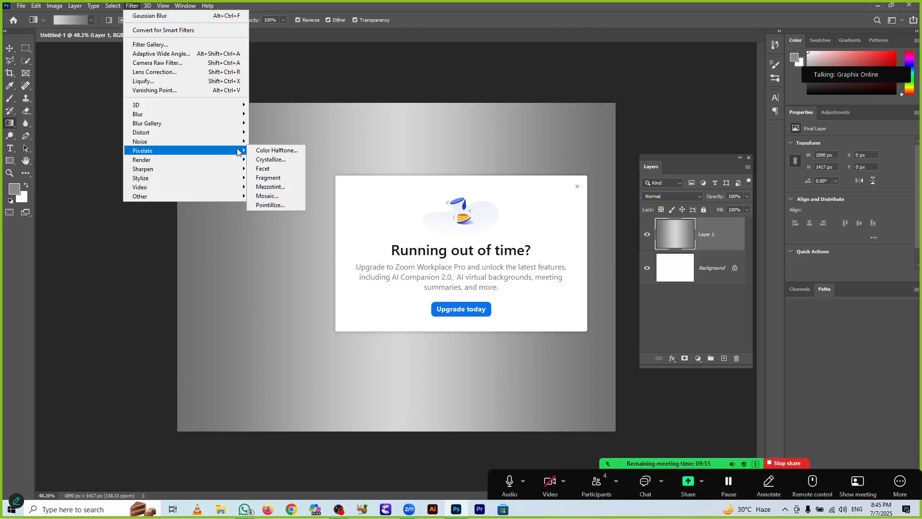
click(291, 186)
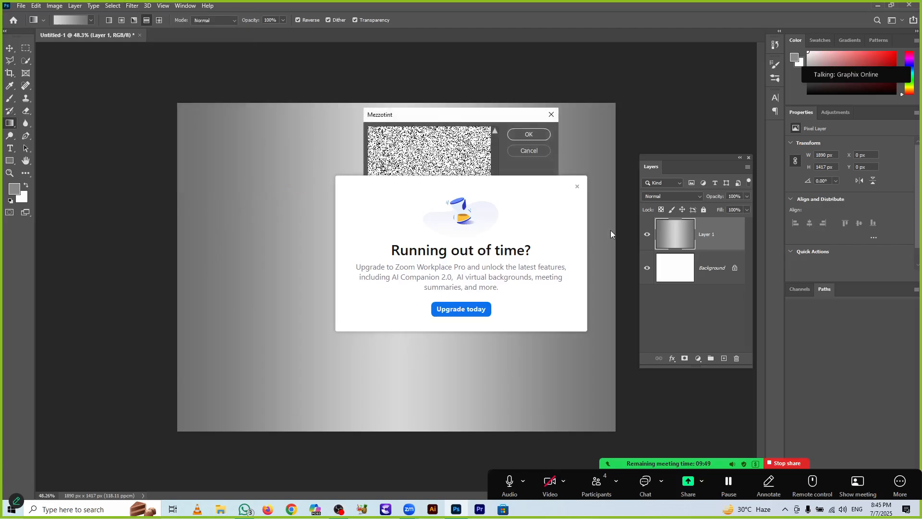
click(577, 187)
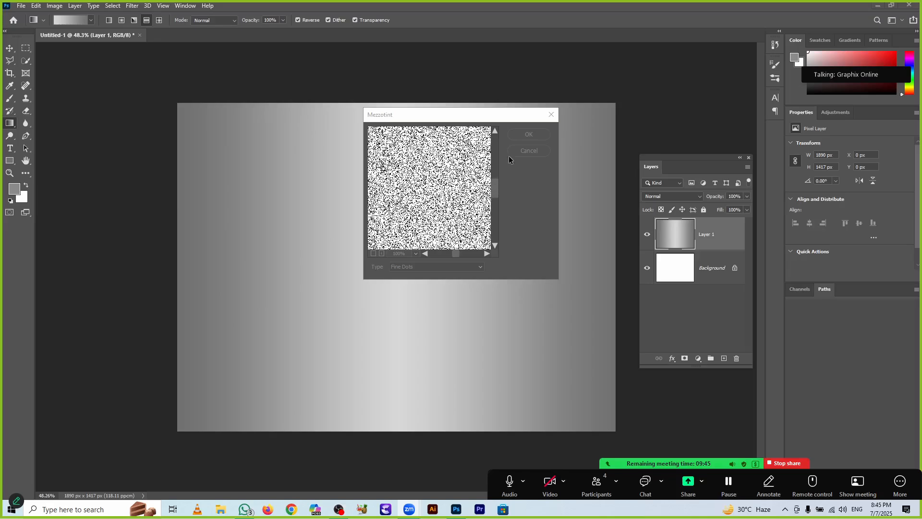
click(551, 115)
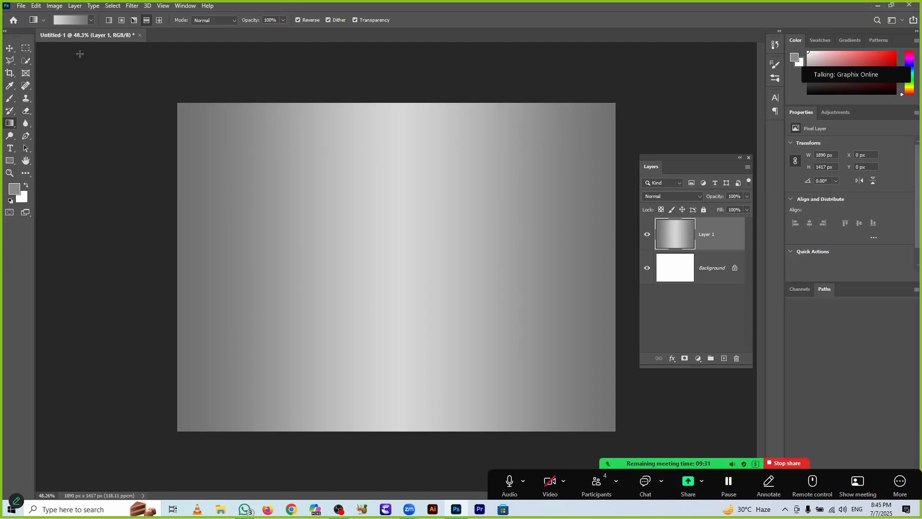
- Try the Noise gradient type with a lower roughness for the grey gradient and discard the changes
click(73, 19)
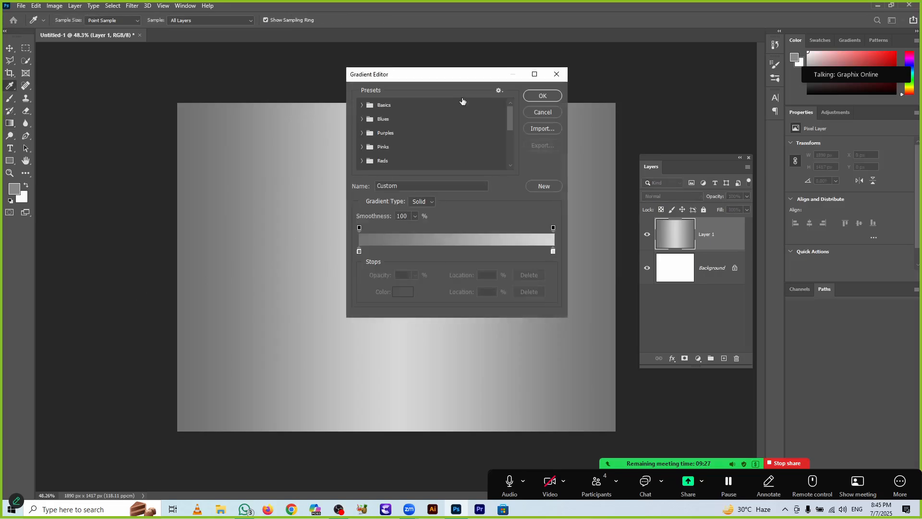
drag(463, 78, 599, 74)
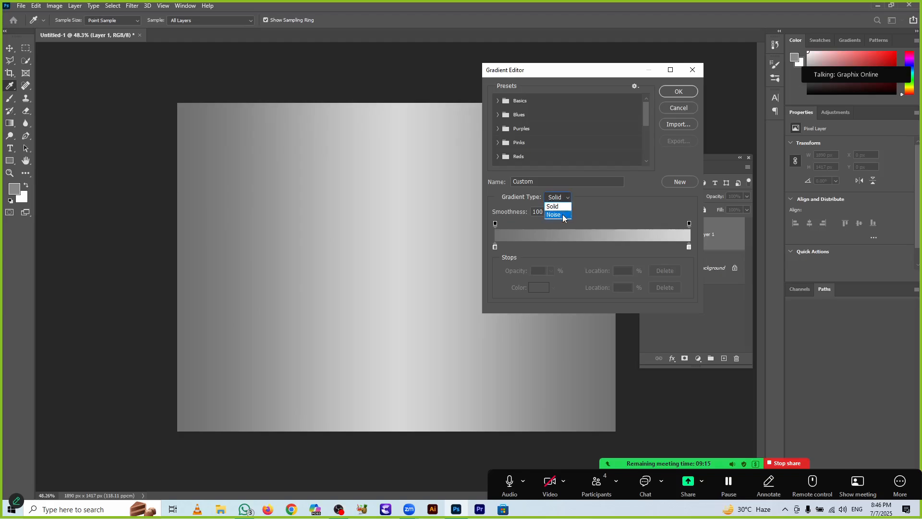
click(563, 215)
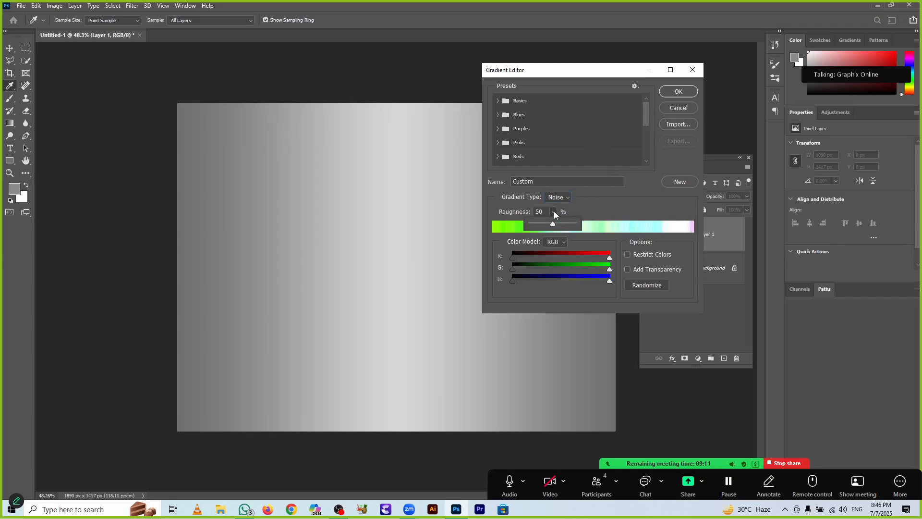
mouse_move(554, 224)
mouse_down()
mouse_move(568, 223)
mouse_move(547, 225)
mouse_up()
click(677, 108)
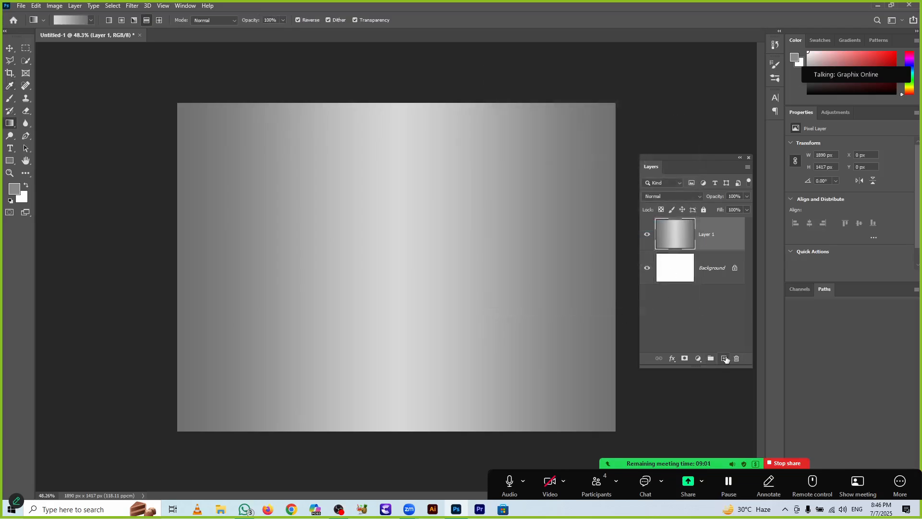
- Hide Layer 1 and draw a reflected gradient with the Purple_12 preset from the canvas centre to its right edge on a new layer
click(724, 358)
click(647, 268)
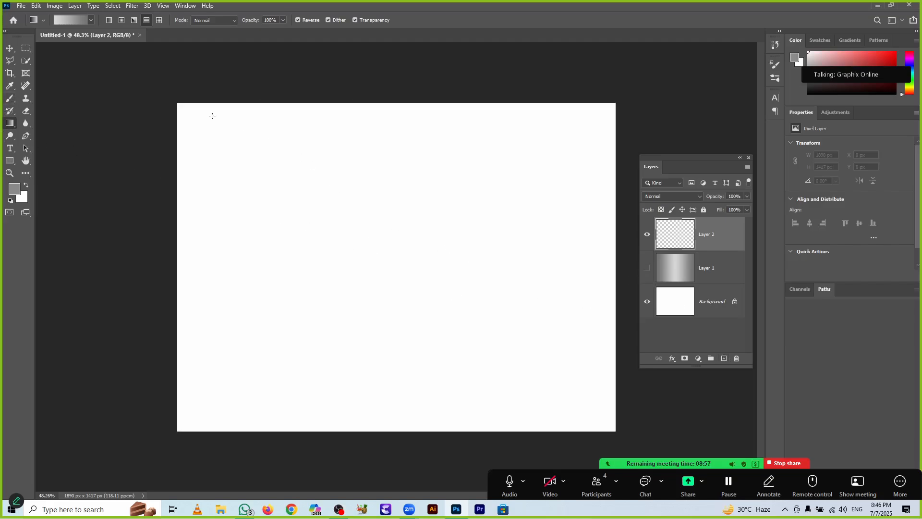
click(72, 21)
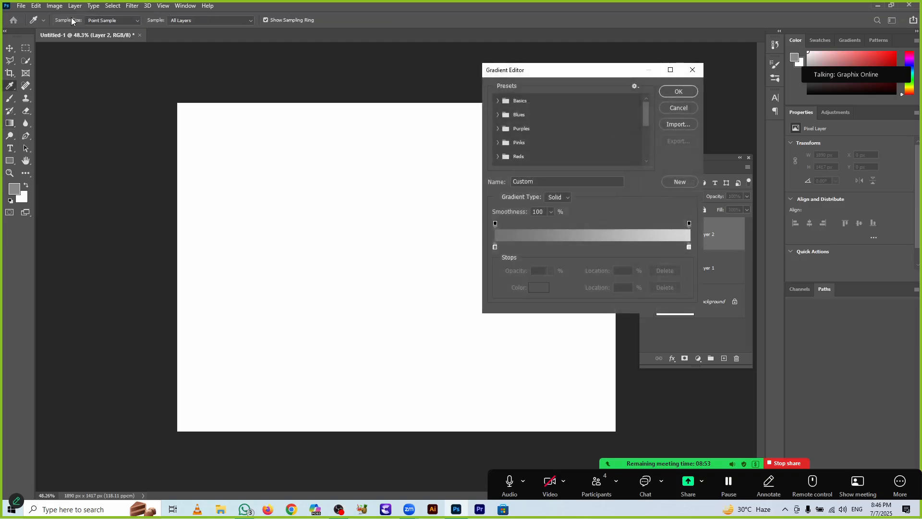
click(498, 129)
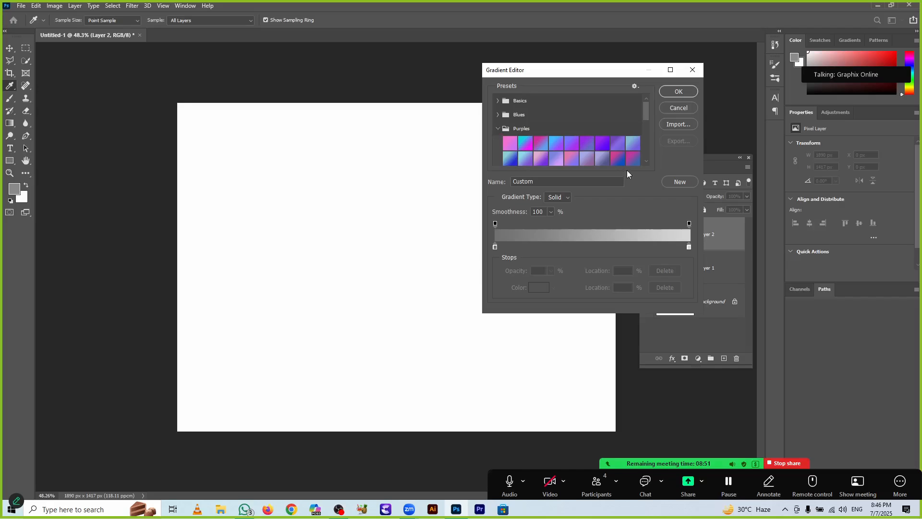
click(538, 161)
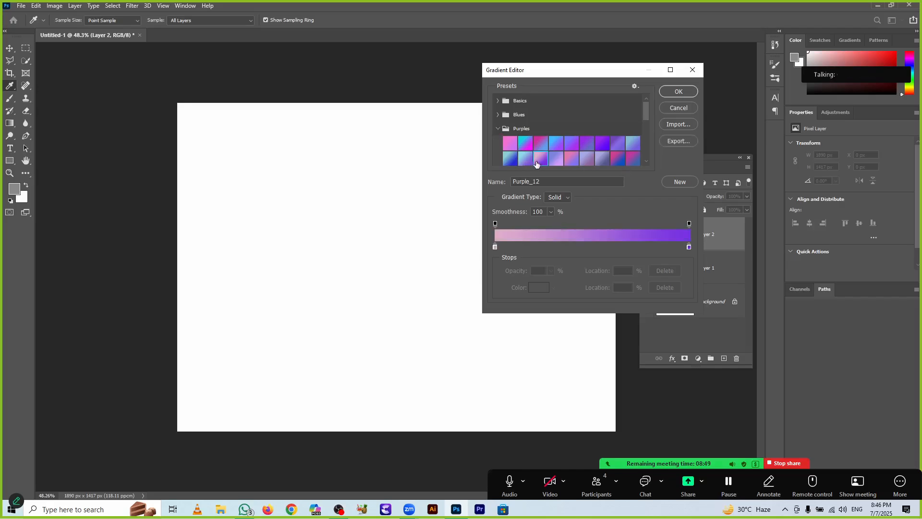
click(678, 91)
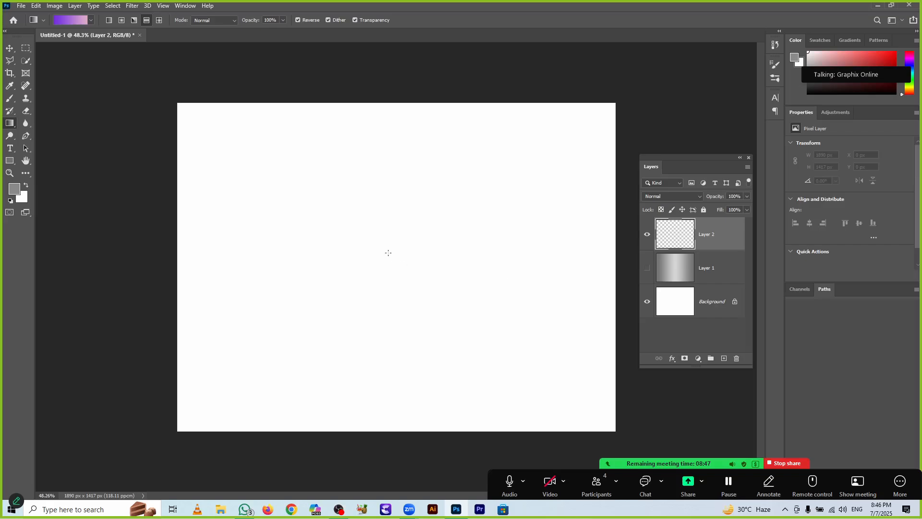
drag(388, 253, 622, 251)
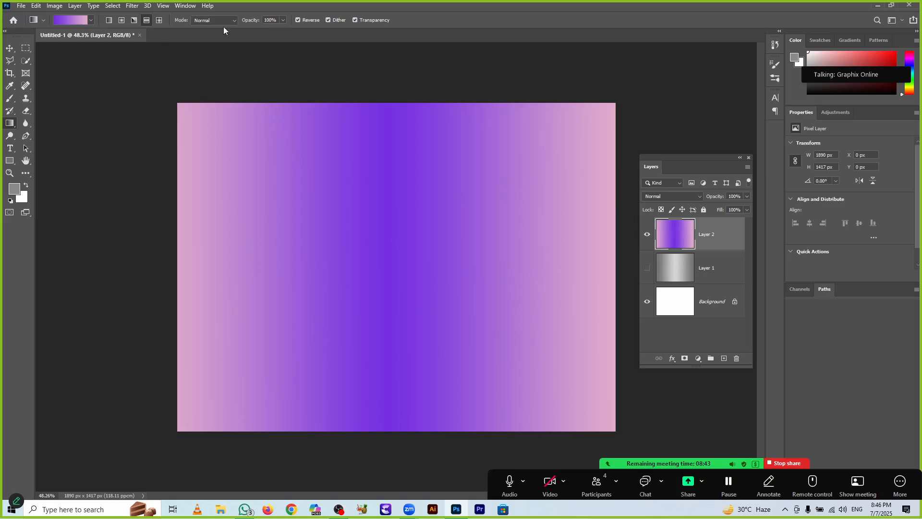
- Try the Noise type with 32% roughness for the purple gradient and switch it back to Solid
click(79, 20)
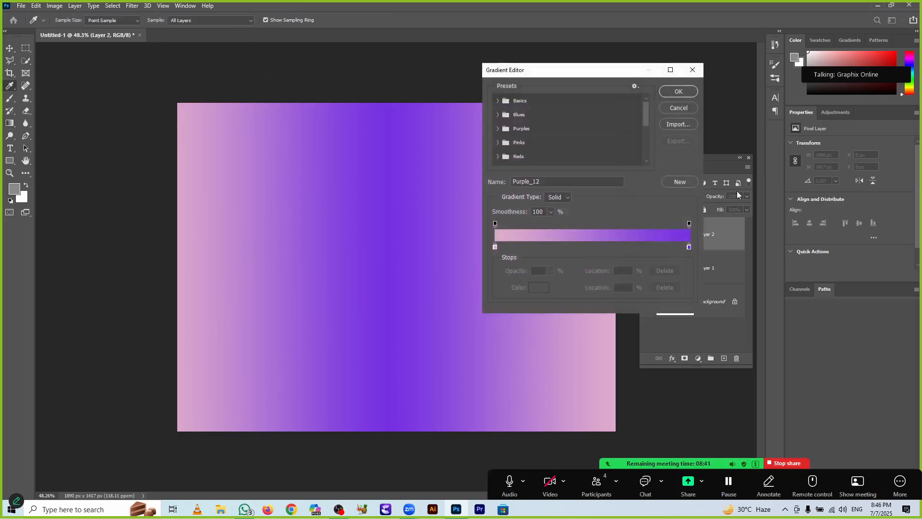
click(561, 197)
click(560, 215)
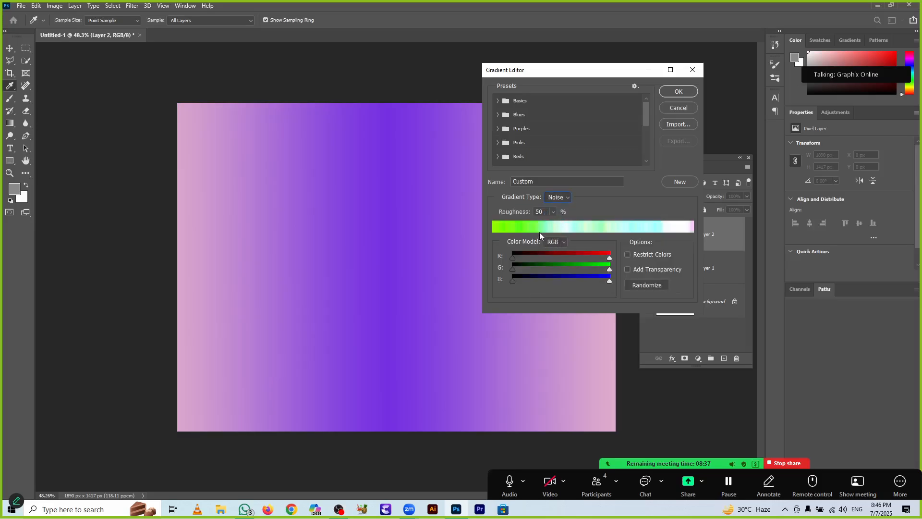
click(554, 212)
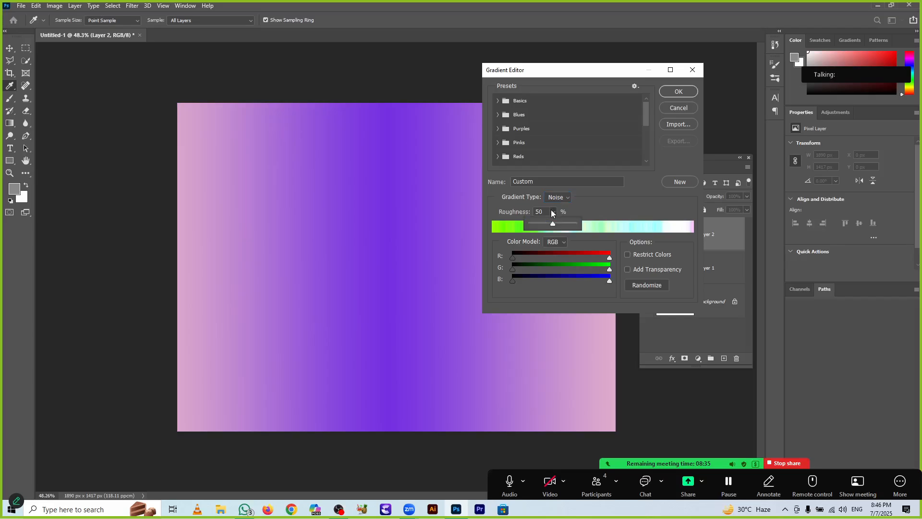
mouse_move(553, 224)
mouse_down()
mouse_move(563, 223)
mouse_move(545, 231)
mouse_up()
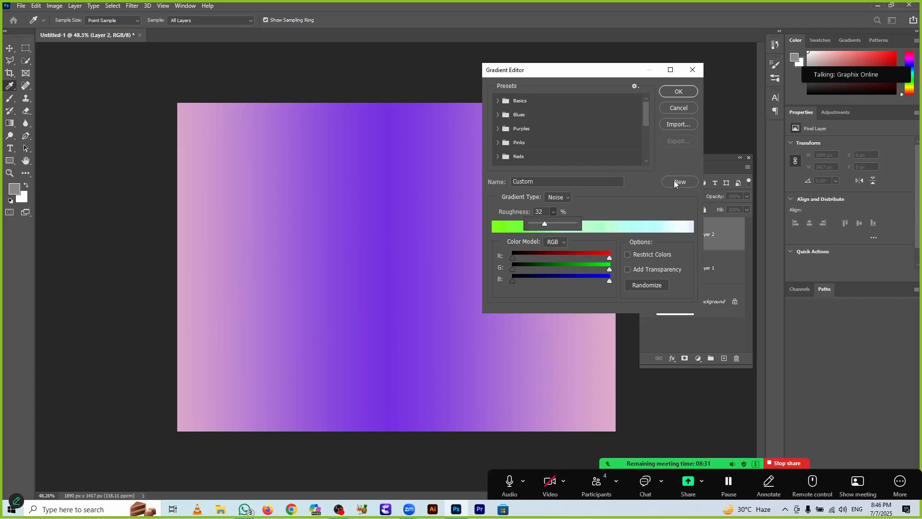
click(566, 197)
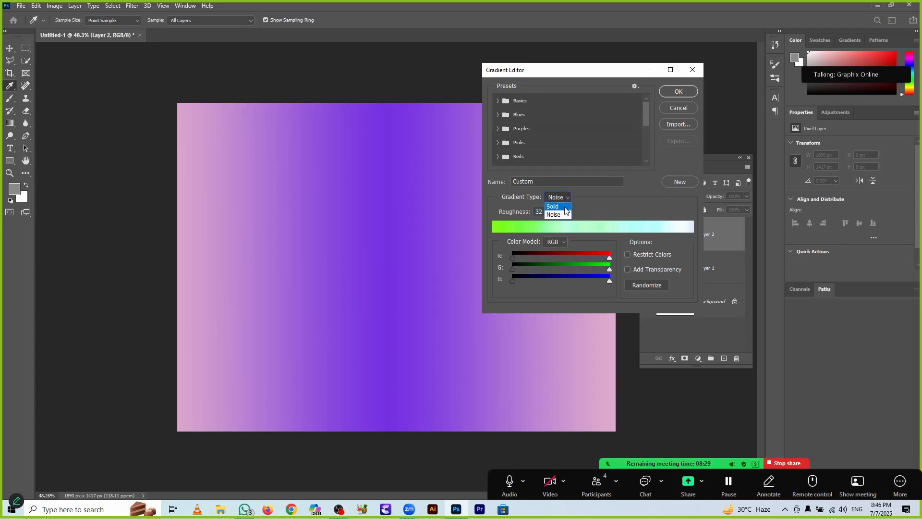
click(565, 210)
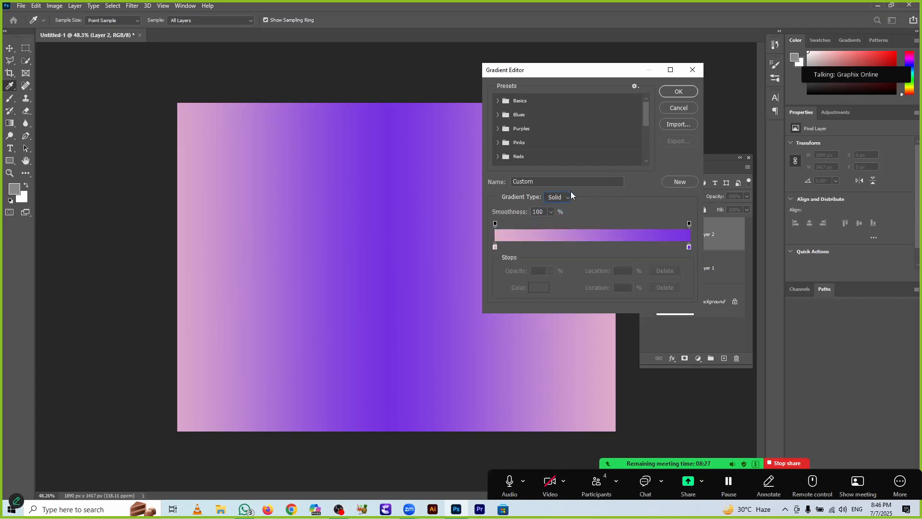
- Add a red colour stop at 42% location to the pink-to-purple gradient
click(576, 247)
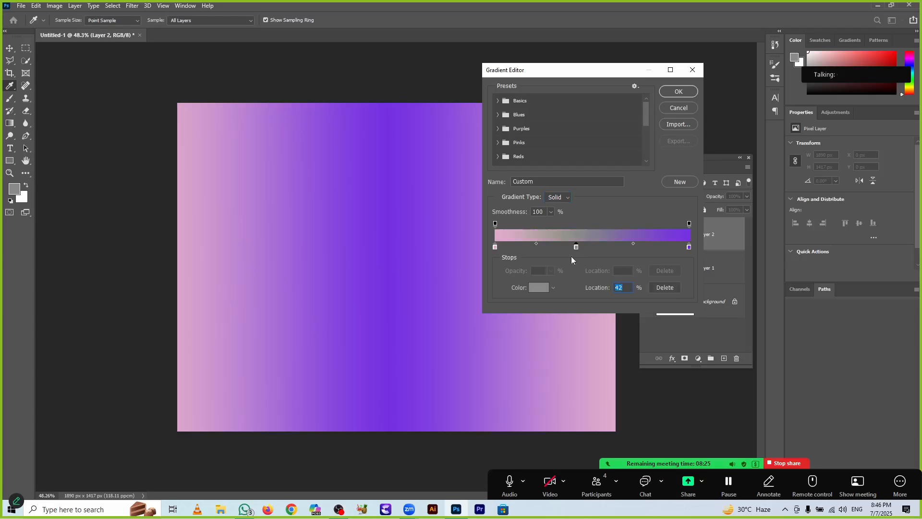
click(552, 287)
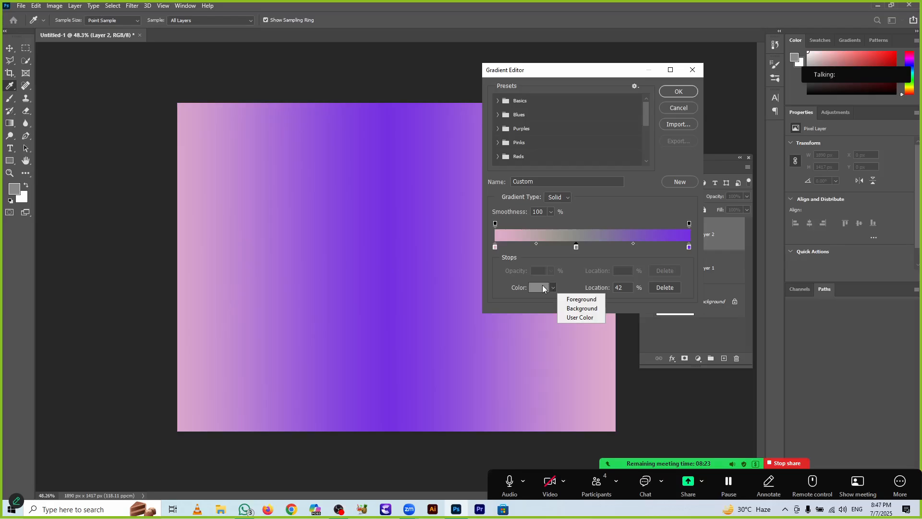
click(542, 288)
click(542, 287)
drag(453, 214, 456, 127)
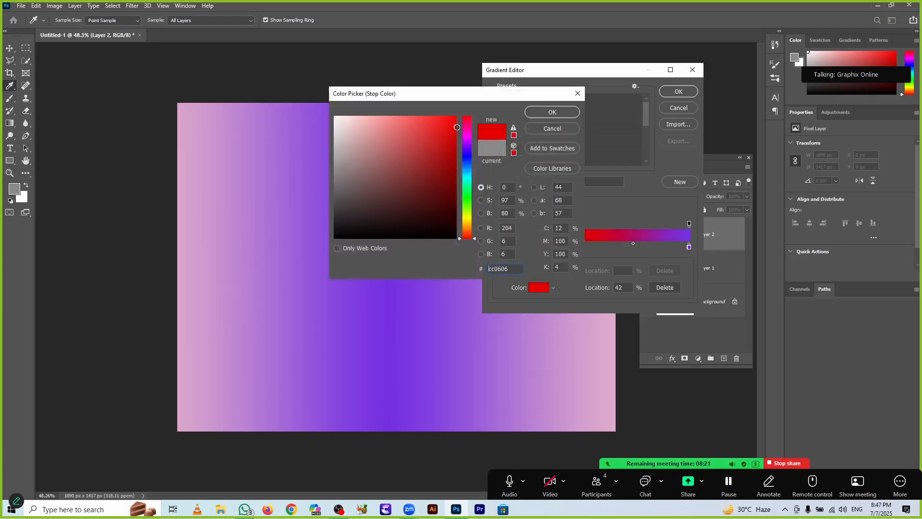
click(561, 112)
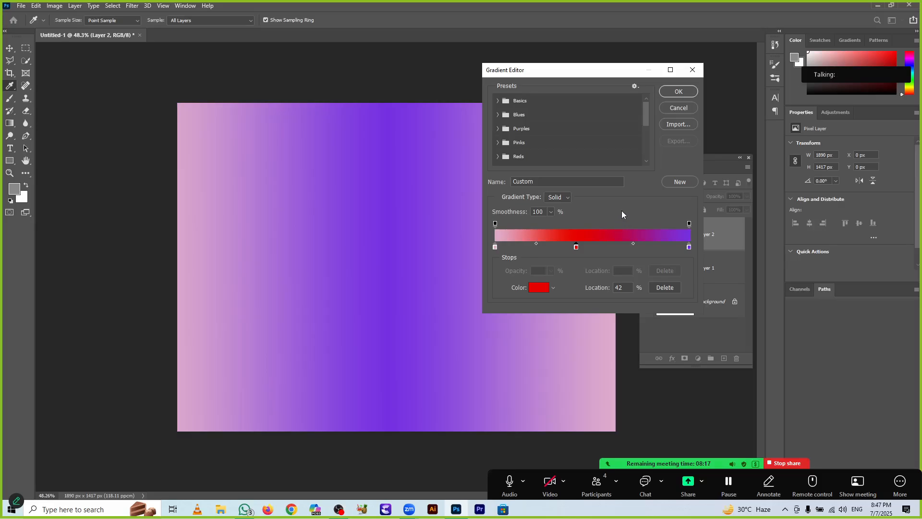
- Draw a reflected Noise gradient with 32% roughness from the canvas centre past its right edge, and cover it with the white background colour
click(557, 197)
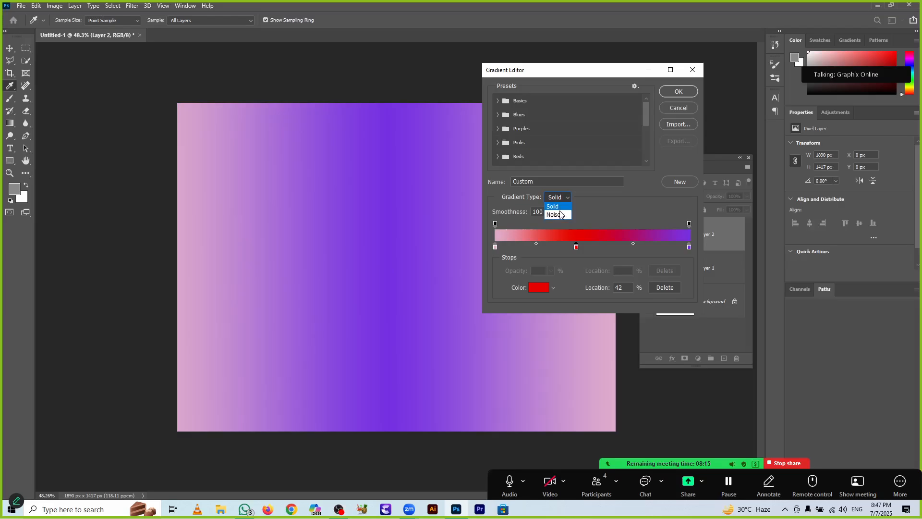
click(560, 212)
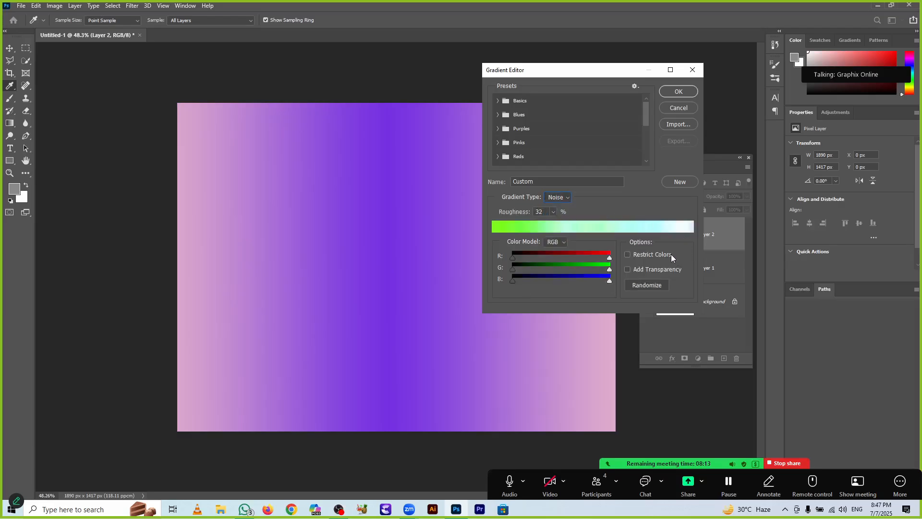
click(681, 93)
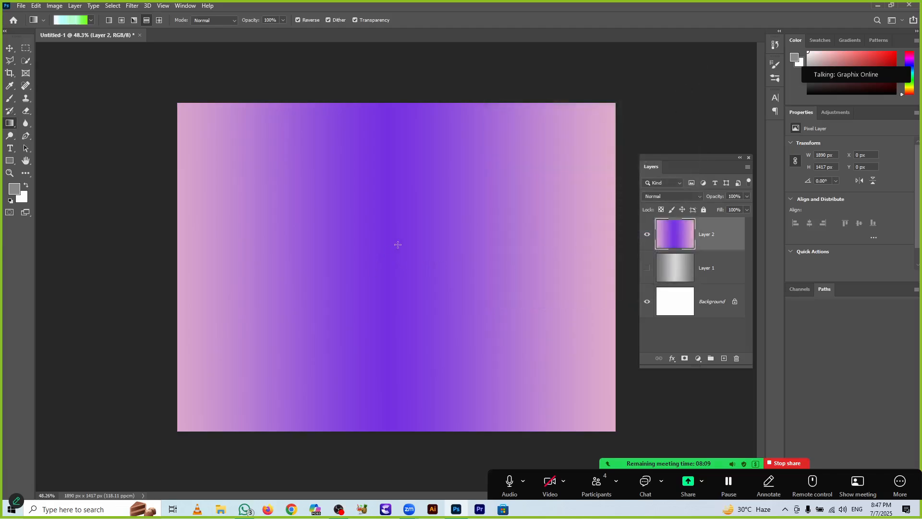
drag(397, 244, 633, 287)
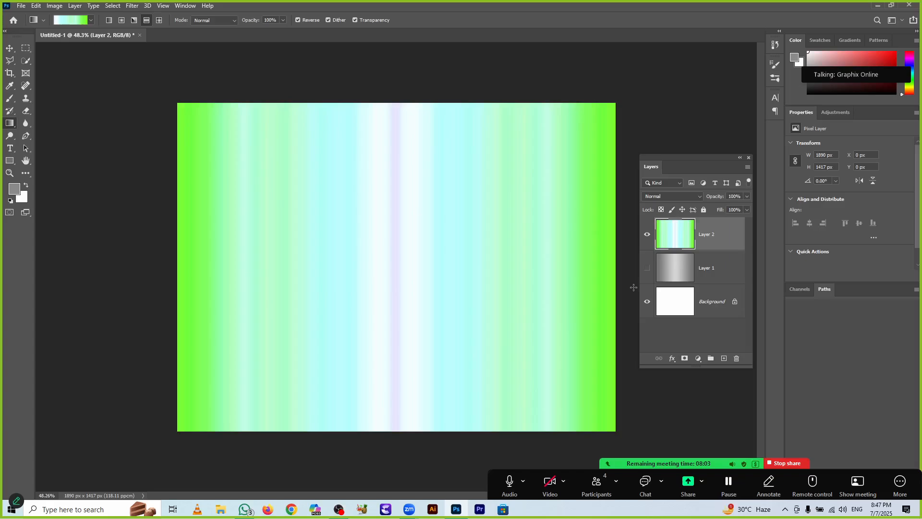
key(ctrl+Delete)
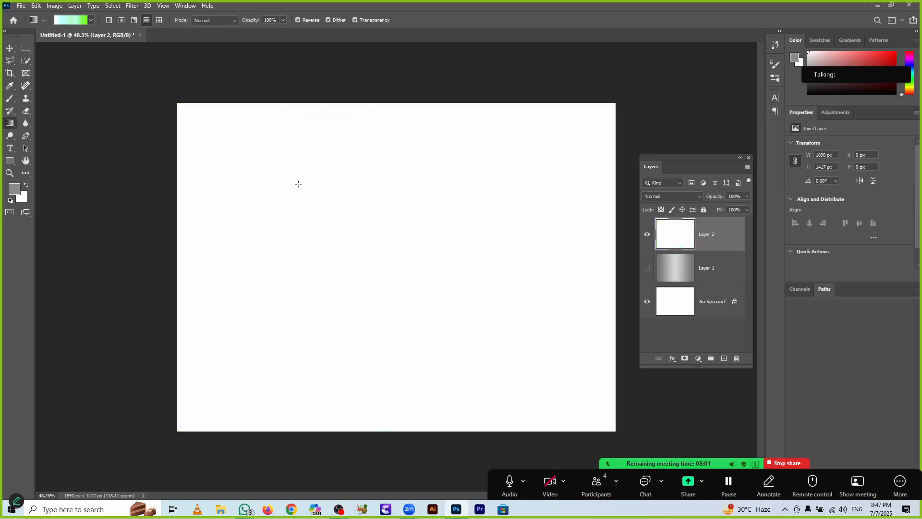
- Try the Noise gradient type with 50% roughness on the Purple_10 preset and randomize its colours
click(71, 22)
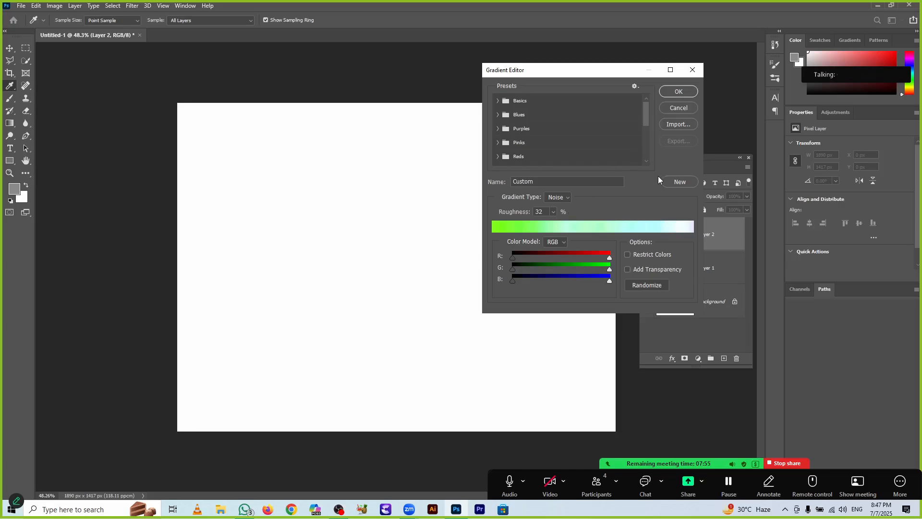
click(561, 200)
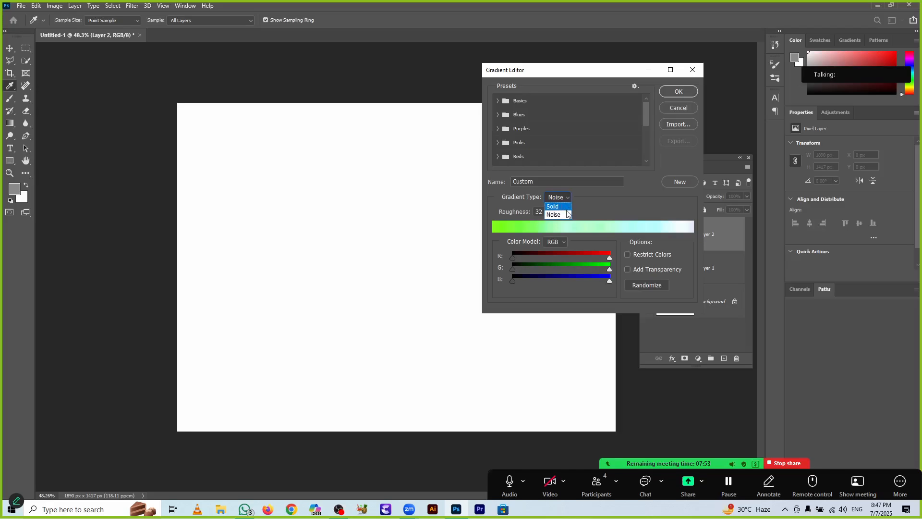
click(567, 213)
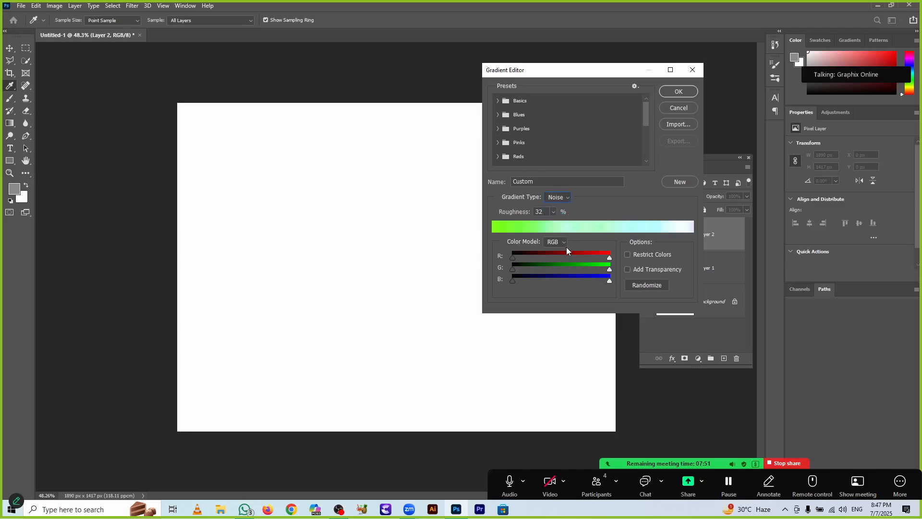
click(498, 129)
click(512, 145)
click(510, 159)
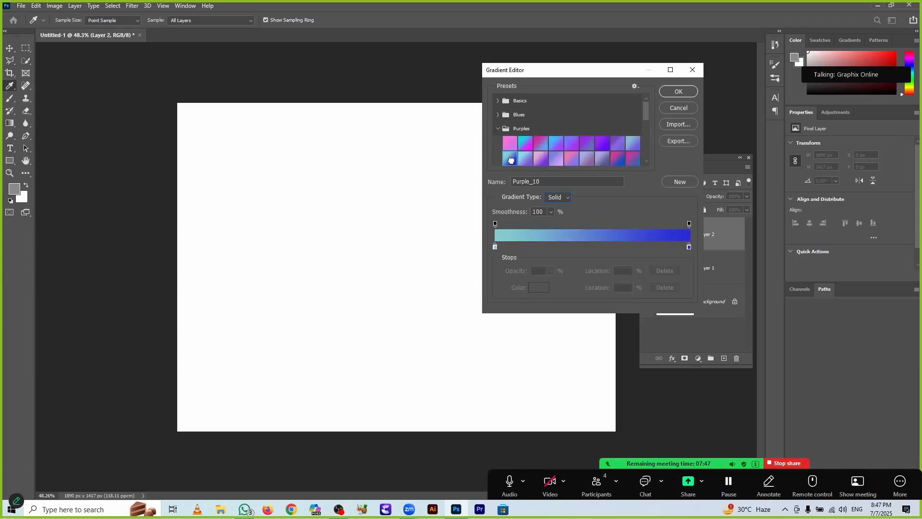
click(565, 198)
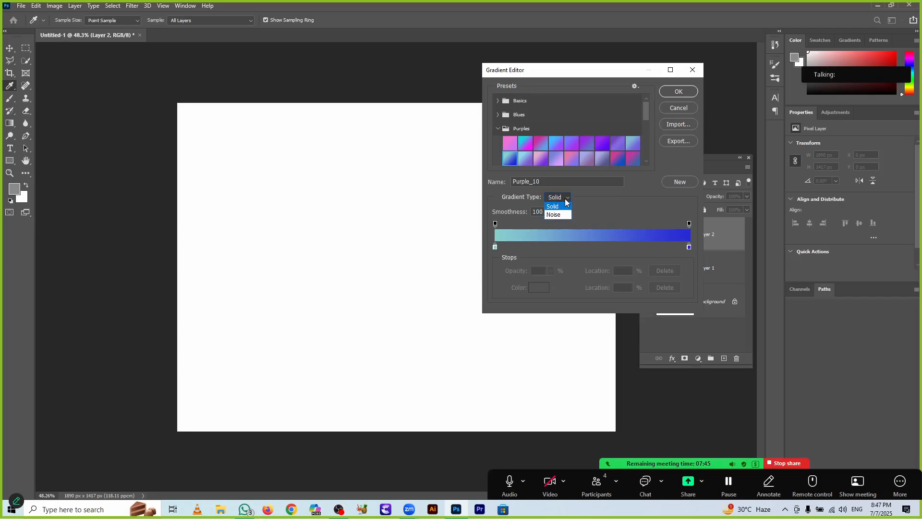
click(565, 213)
scroll(594, 155, down, 2)
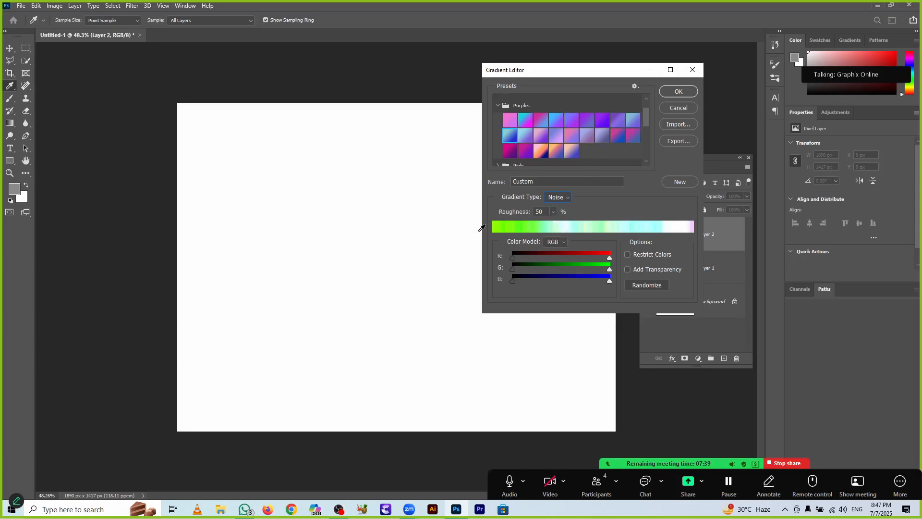
click(630, 288)
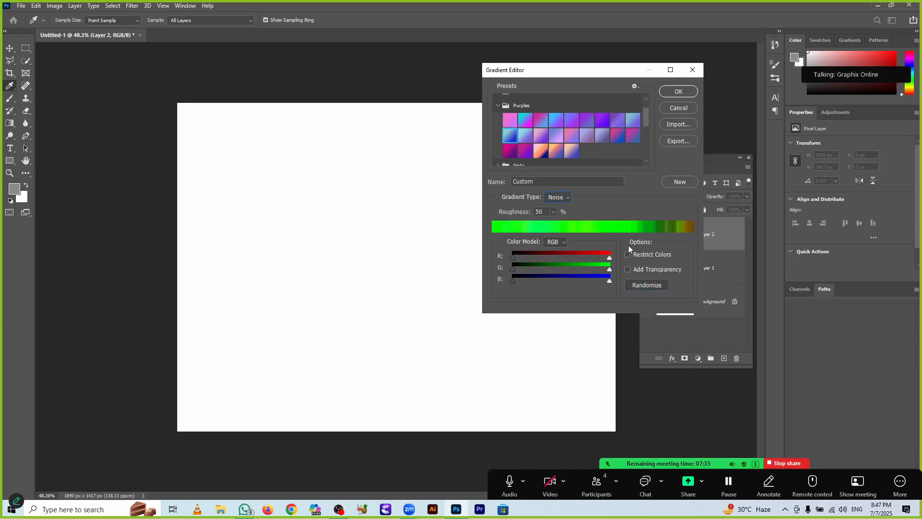
- Choose the Purple_21 preset, switch it to the Noise type, randomize its colours and apply 100% roughness
click(536, 154)
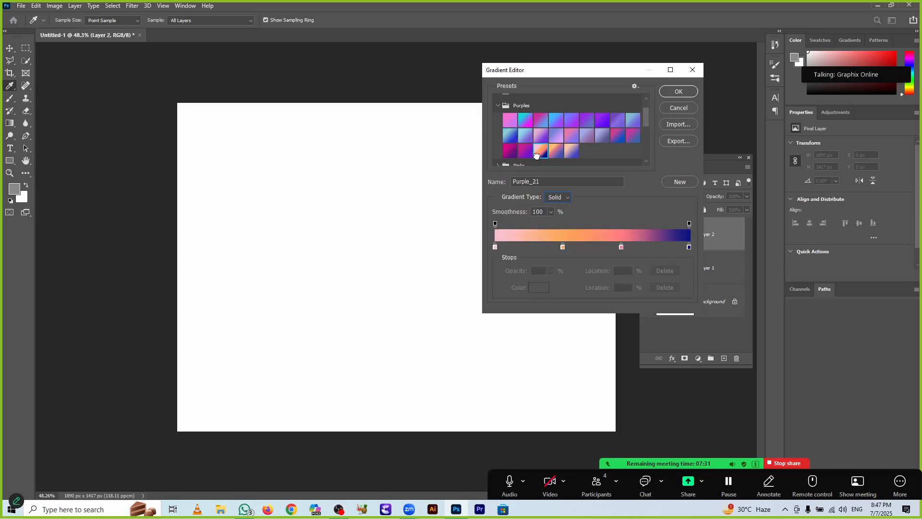
click(559, 200)
click(560, 215)
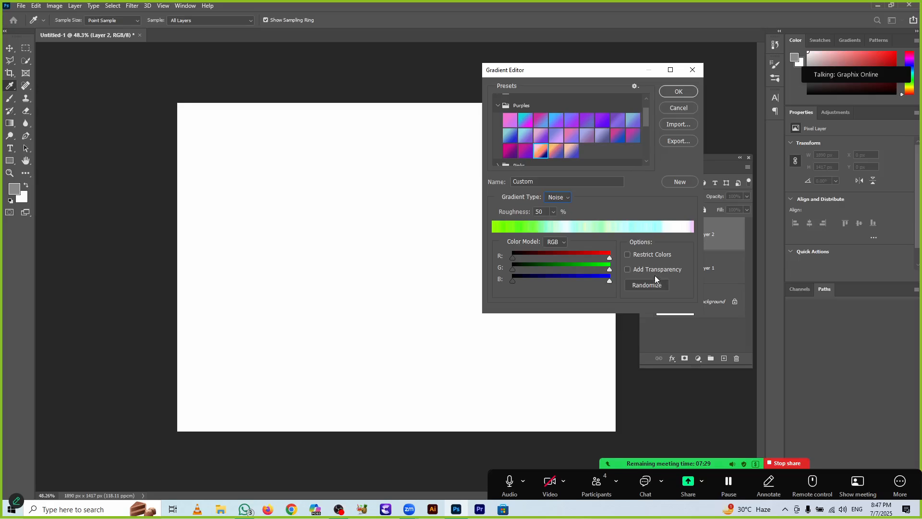
click(657, 285)
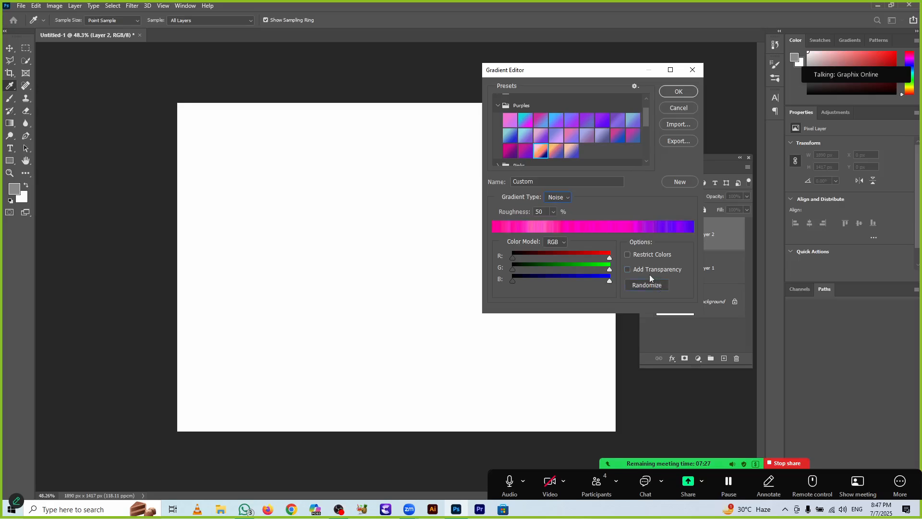
click(553, 212)
drag(556, 226, 576, 224)
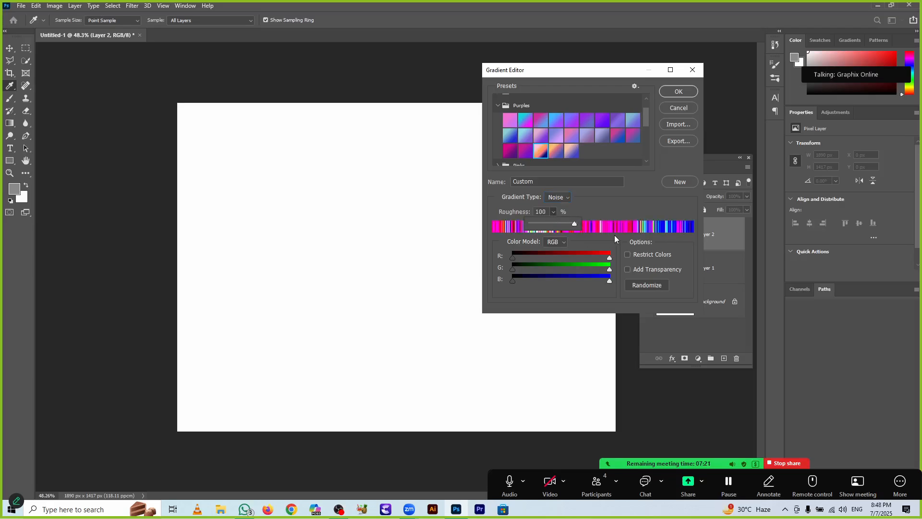
click(681, 93)
click(682, 93)
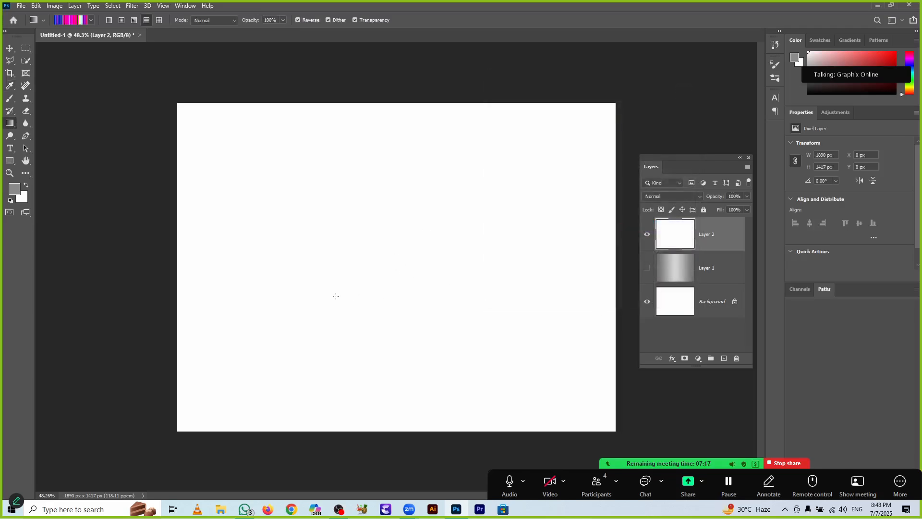
- Draw the noise gradient as a reflected gradient from the canvas centre past its right edge and undo it
drag(391, 258, 628, 279)
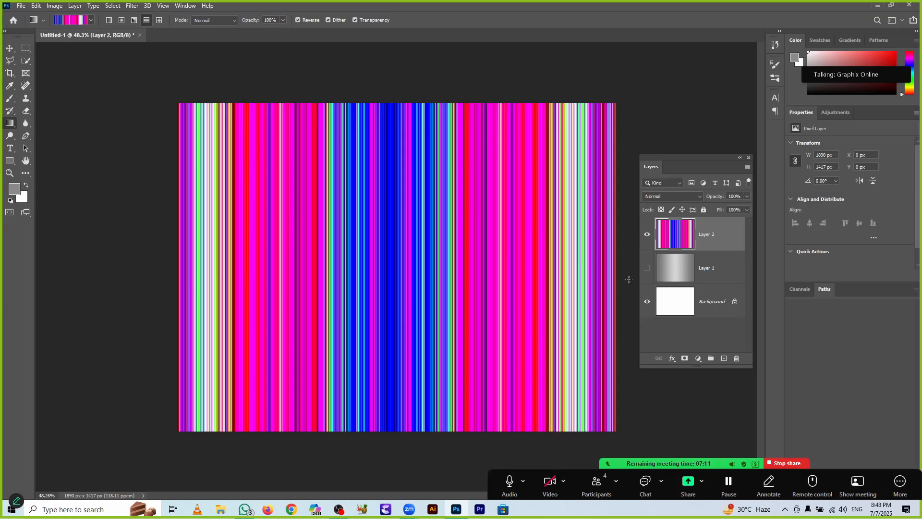
key(ctrl+z)
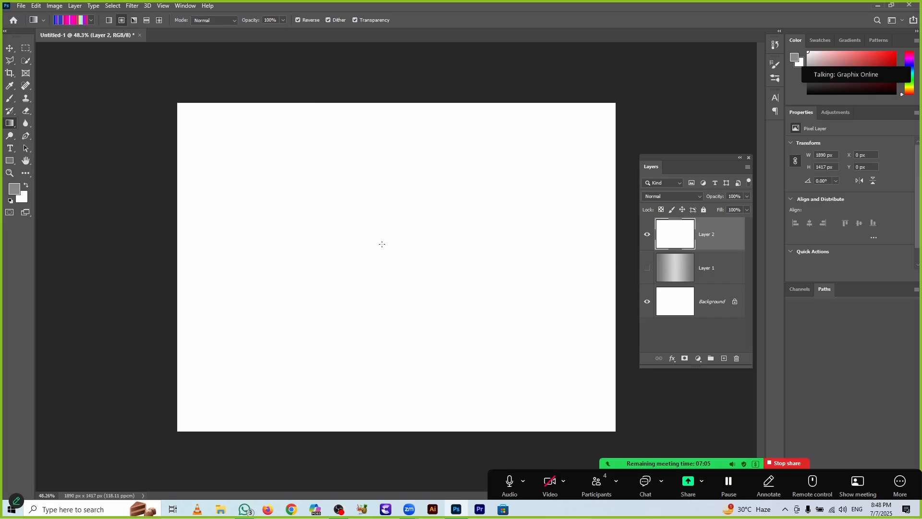
- Draw the noise gradient as a radial gradient from the canvas centre, and try smaller ones from the canvas's upper-left and upper-right corners
drag(382, 244, 624, 267)
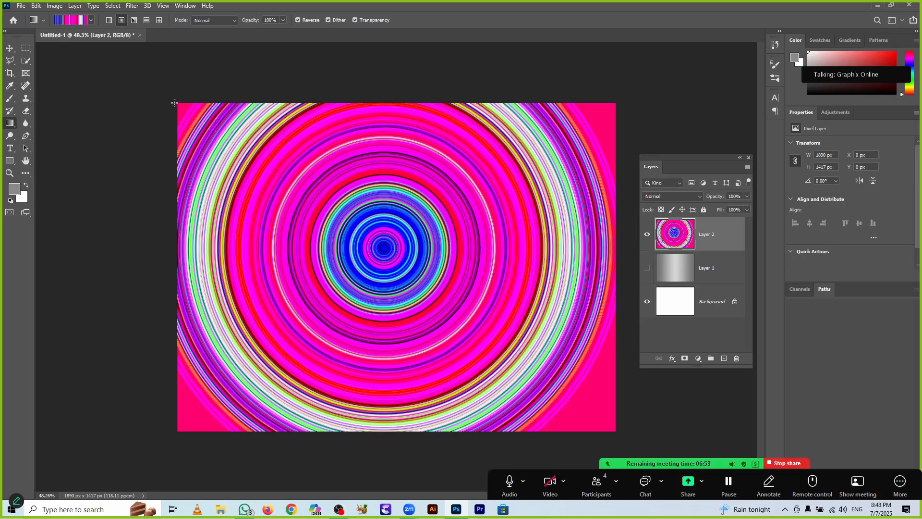
drag(175, 103, 264, 154)
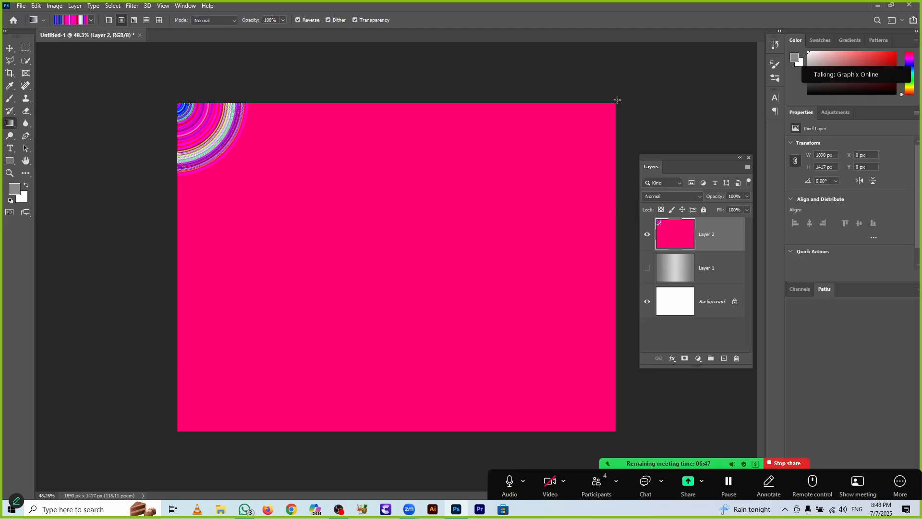
drag(617, 100, 581, 144)
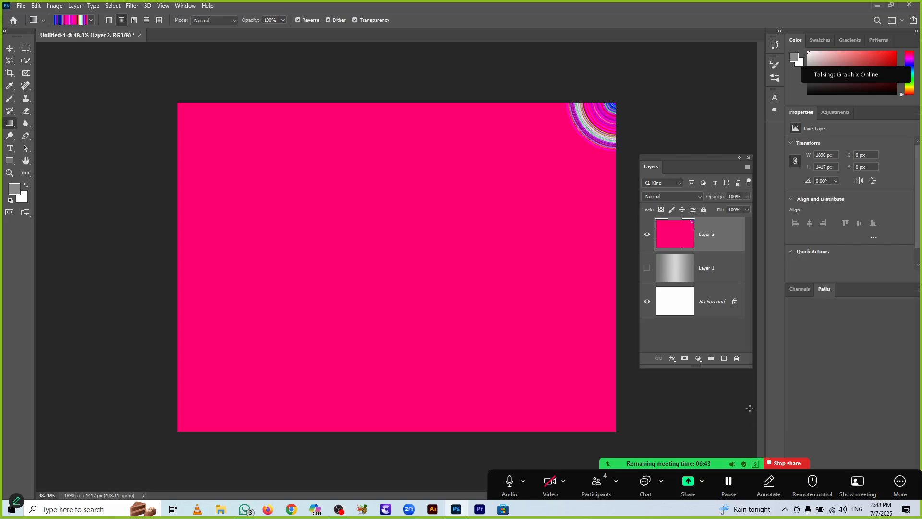
- Draw a radial noise gradient in the canvas's upper-left corner on a new layer and set that layer's blend mode to Multiply
click(725, 359)
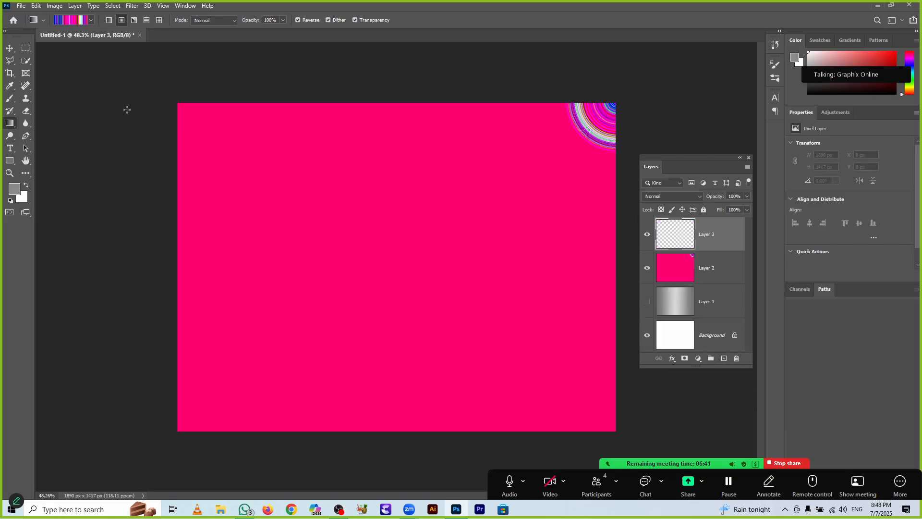
drag(155, 85, 187, 128)
drag(231, 151, 231, 152)
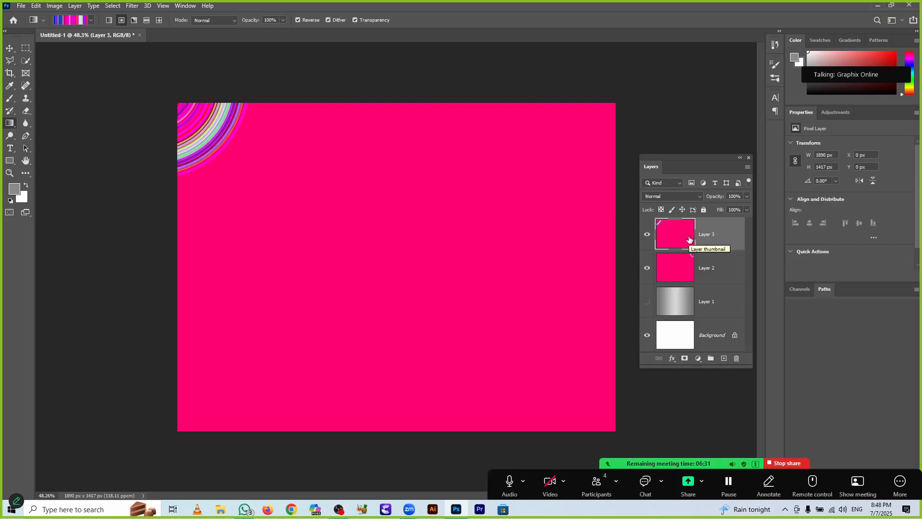
click(673, 196)
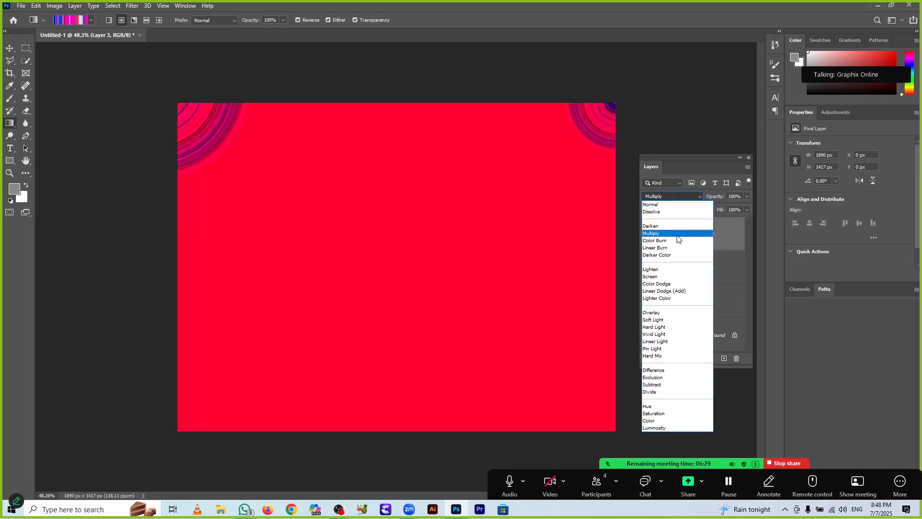
click(678, 233)
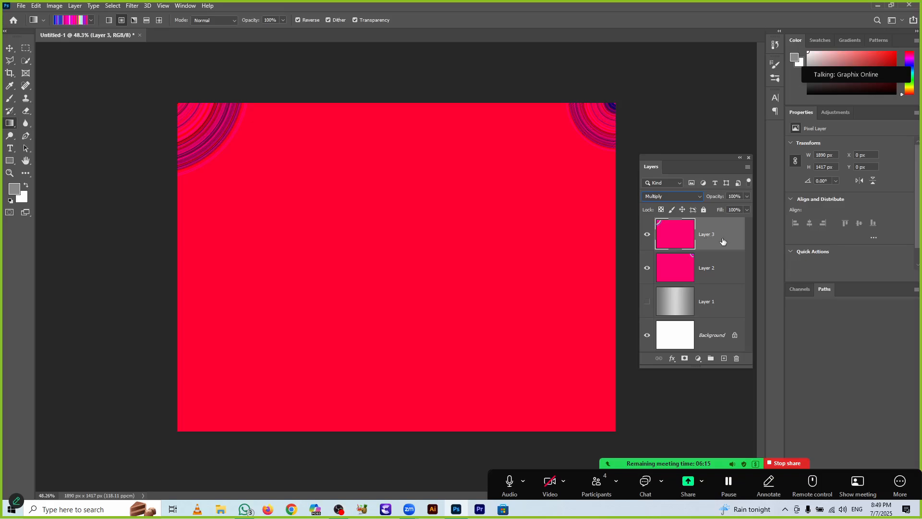
- Restore Layer 3's blend mode to Normal and delete the layer
click(687, 196)
click(677, 205)
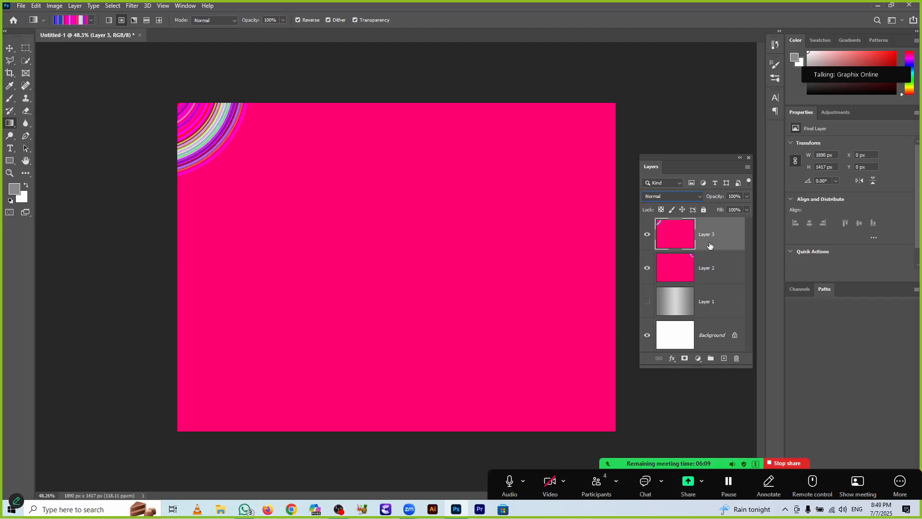
click(718, 262)
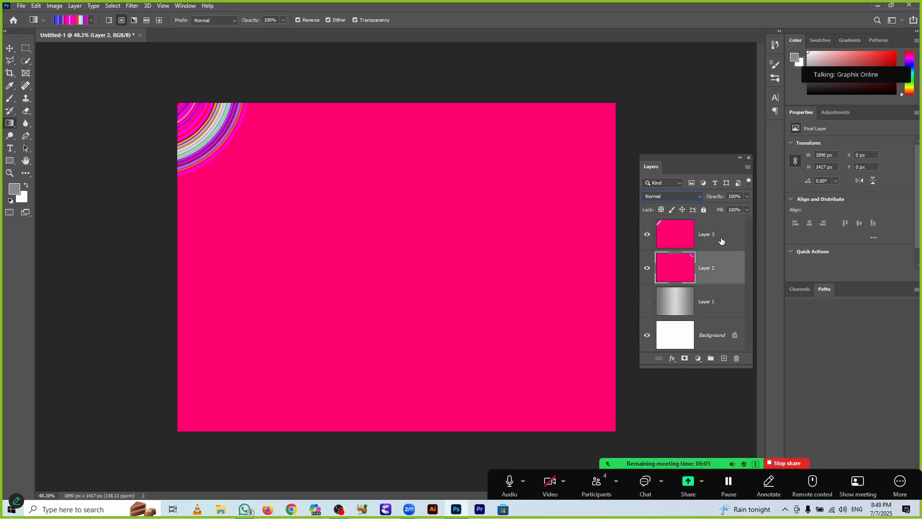
drag(721, 236, 736, 359)
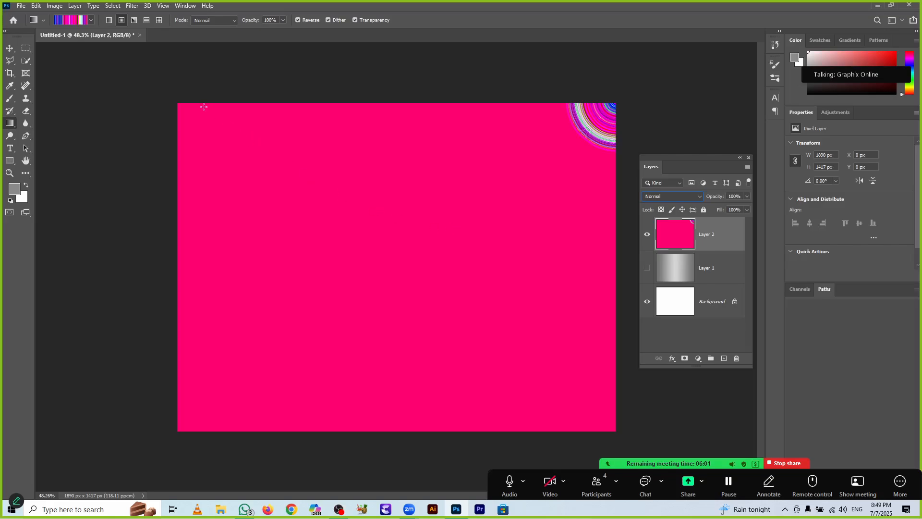
- Redraw small radial noise gradients on Layer 2 from the canvas's upper-left corner and from its upper-right corner
drag(174, 100, 215, 170)
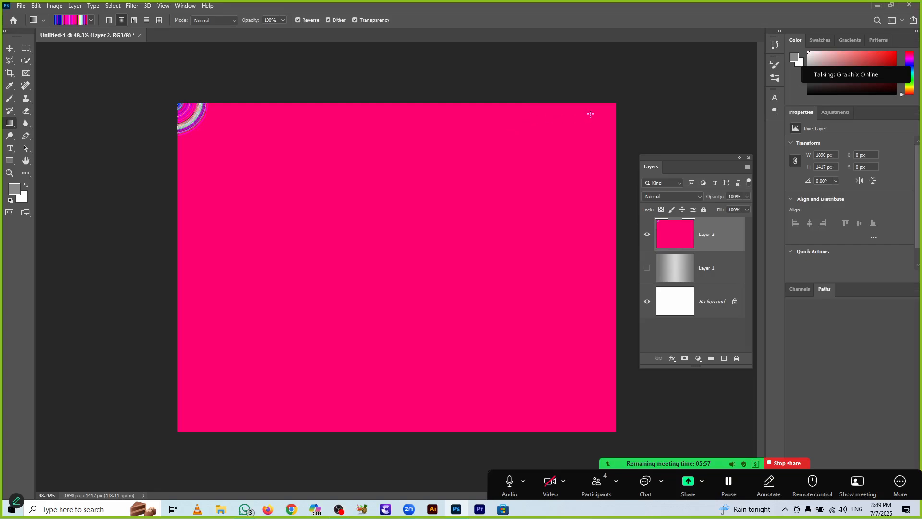
drag(616, 101, 599, 126)
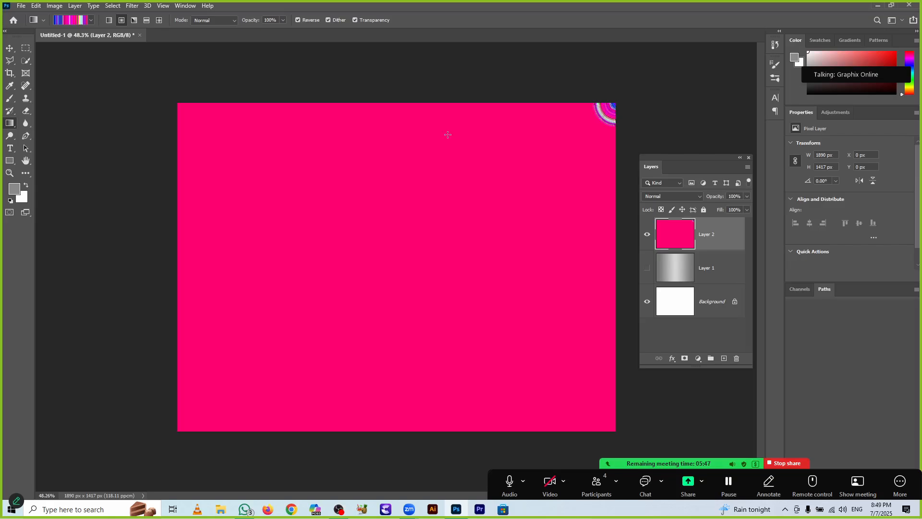
- Fill Layer 2 with white and add elliptical selections over all four corners of the canvas
key(ctrl+BackSpace)
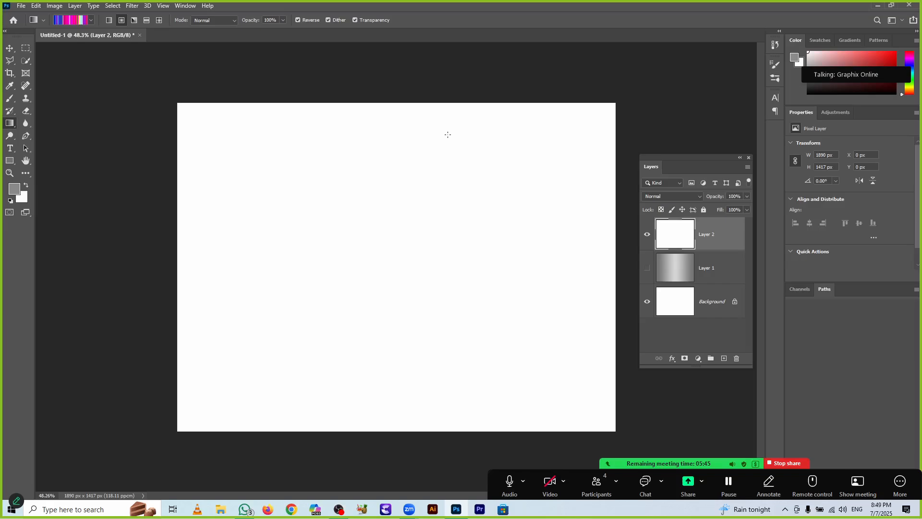
click(26, 48)
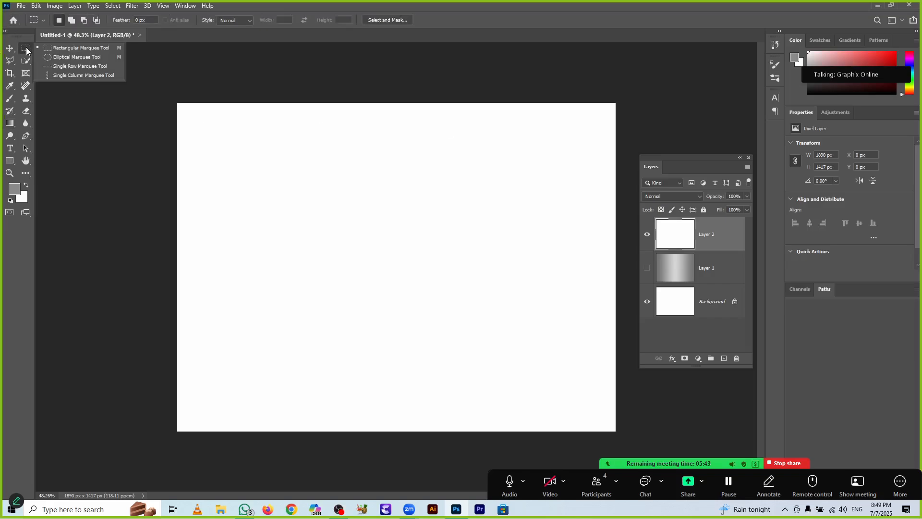
click(55, 57)
drag(164, 84, 245, 165)
drag(556, 82, 652, 144)
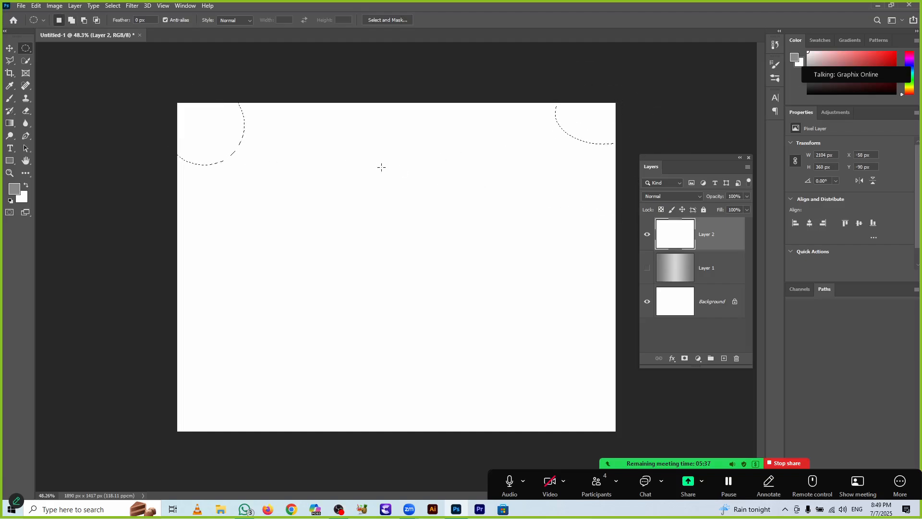
drag(167, 361, 259, 447)
drag(544, 355, 648, 464)
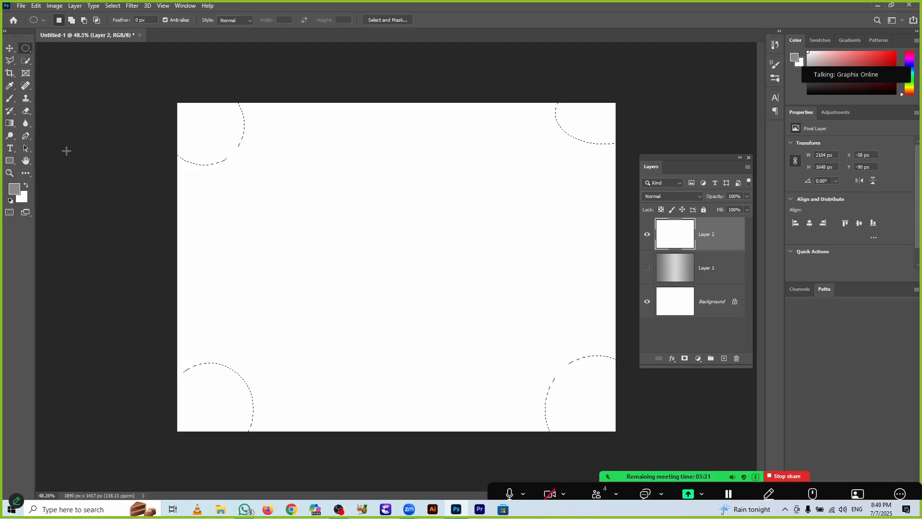
- Try radial noise gradients from the upper-left and lower-left corner selections, and undo them
click(10, 123)
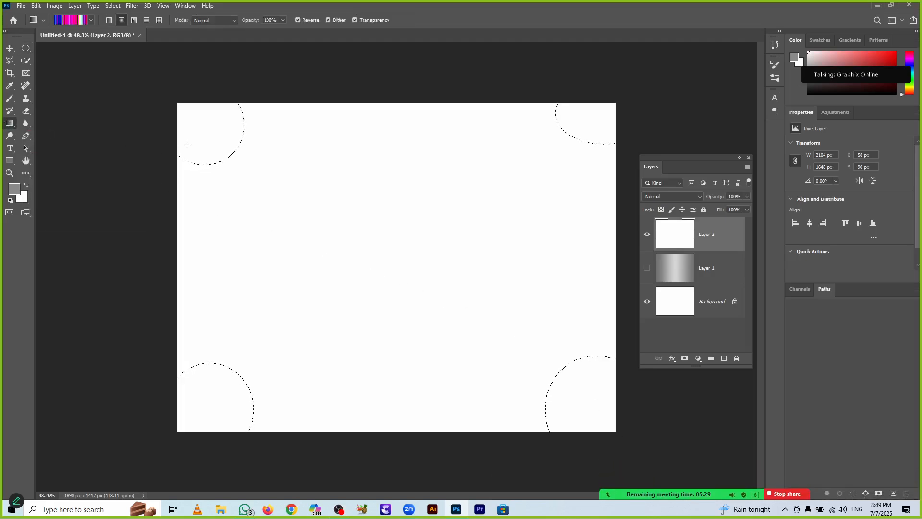
drag(175, 113, 235, 156)
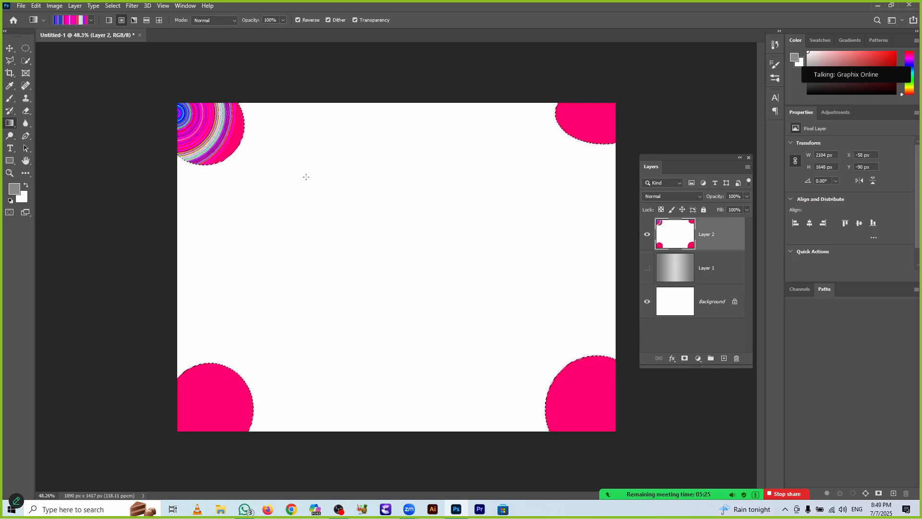
key(ctrl+z)
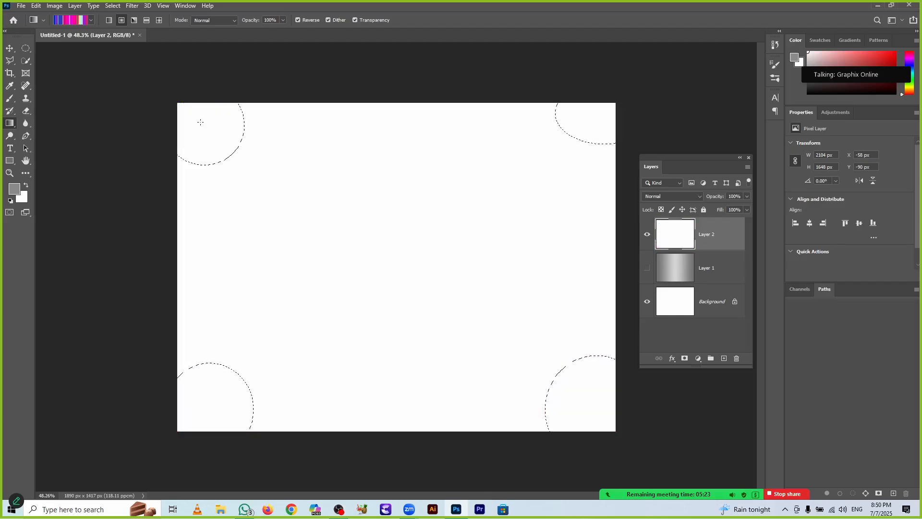
drag(240, 151, 291, 203)
drag(320, 240, 320, 239)
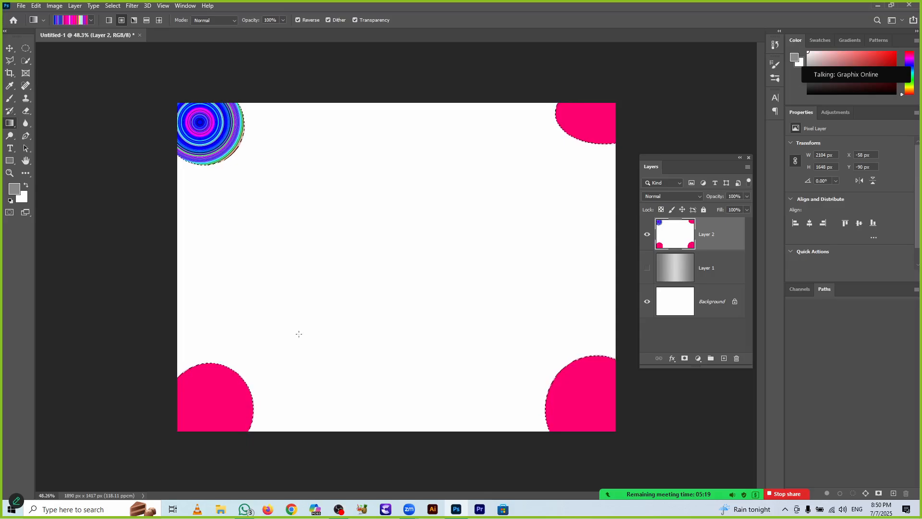
mouse_move(228, 371)
mouse_down()
mouse_move(211, 400)
mouse_move(224, 387)
mouse_up()
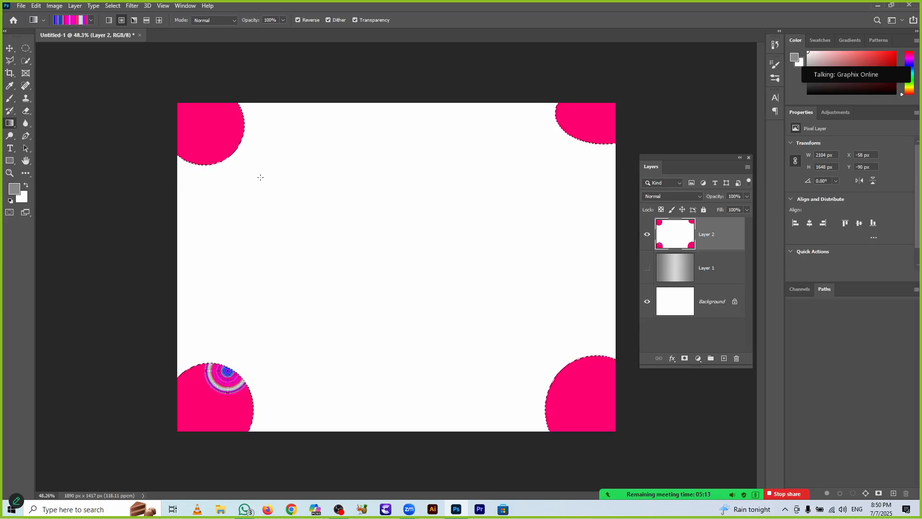
key(ctrl+z)
key(Delete)
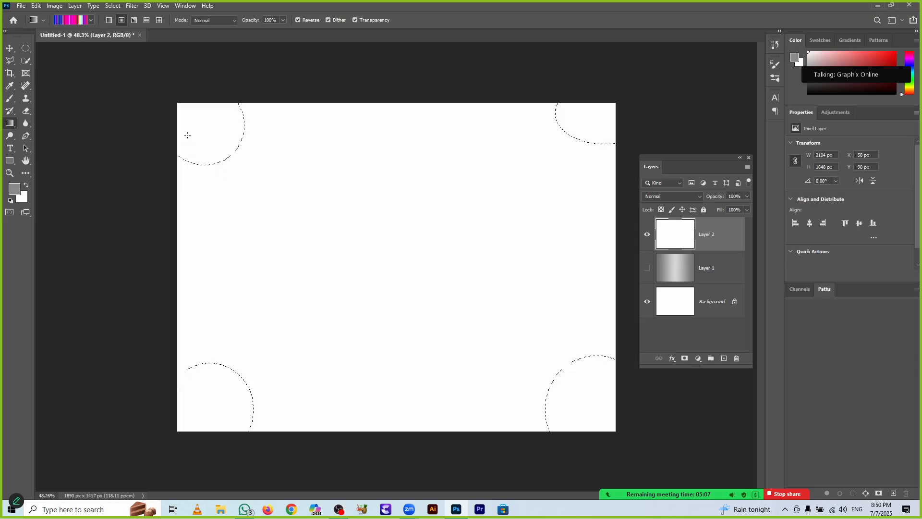
- Draw a small radial noise gradient inside the upper-left corner selection and subtract that circle from the selection
drag(217, 154, 235, 198)
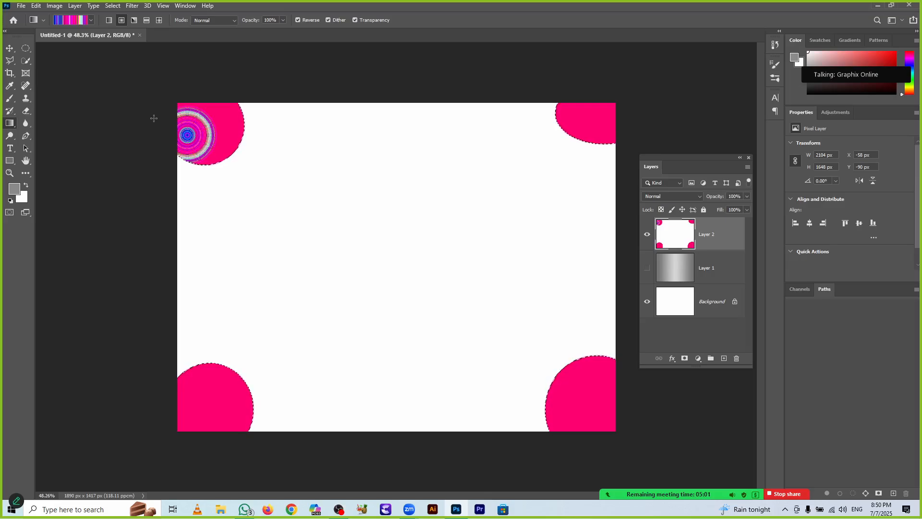
click(29, 49)
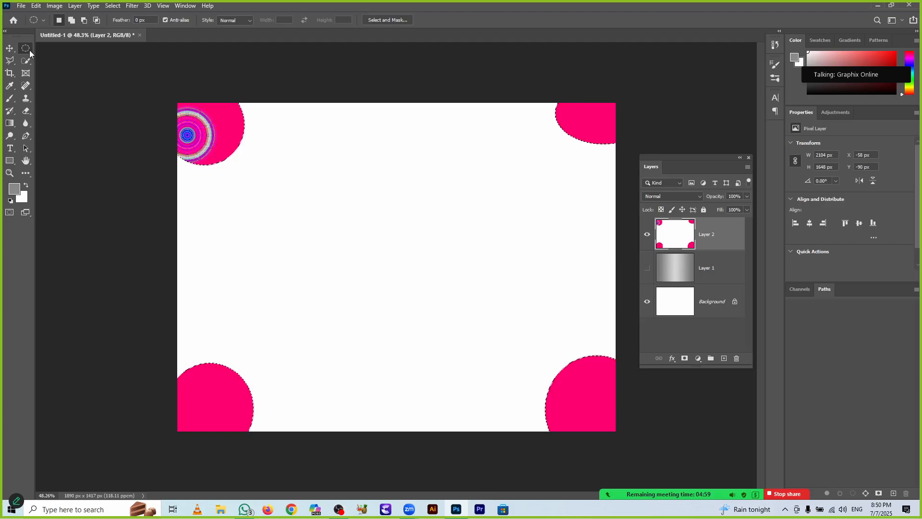
drag(152, 98, 277, 208)
drag(149, 89, 214, 111)
- Draw a radial noise gradient inside the upper-right corner selection and subtract that ellipse from the selection
key(g)
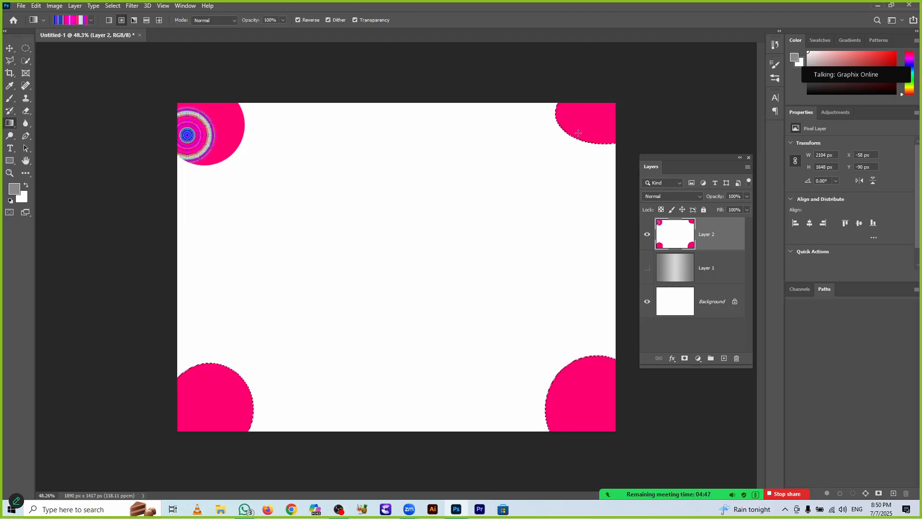
drag(604, 112, 619, 101)
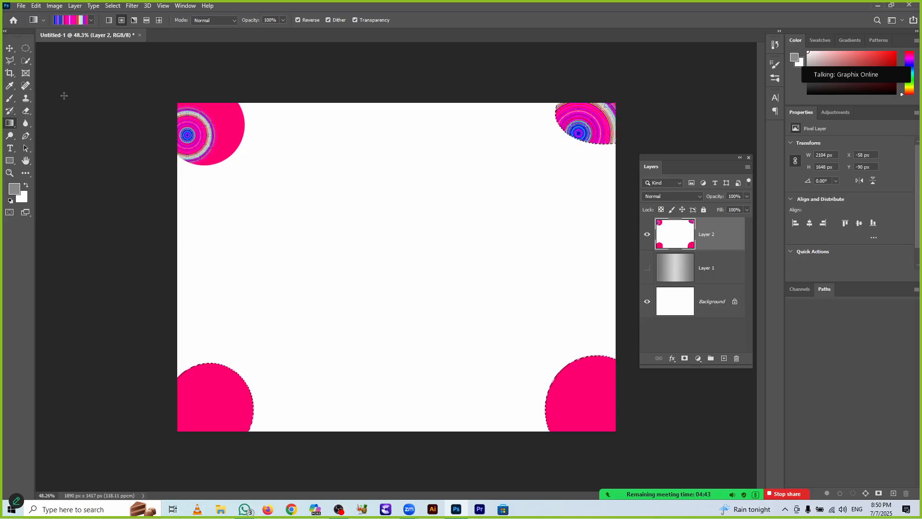
click(24, 50)
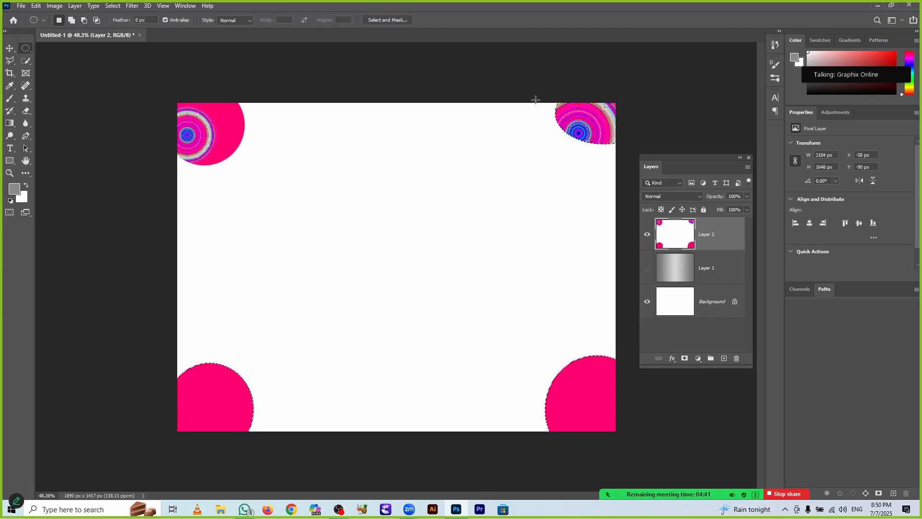
drag(530, 88, 650, 186)
- Draw a radial noise gradient inside the lower-left corner selection and subtract that circle from the selection
click(9, 124)
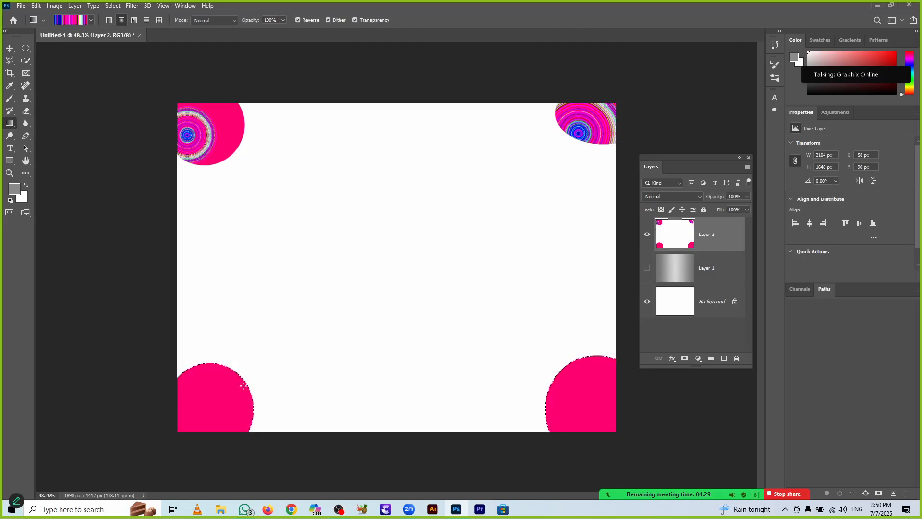
drag(243, 386, 211, 422)
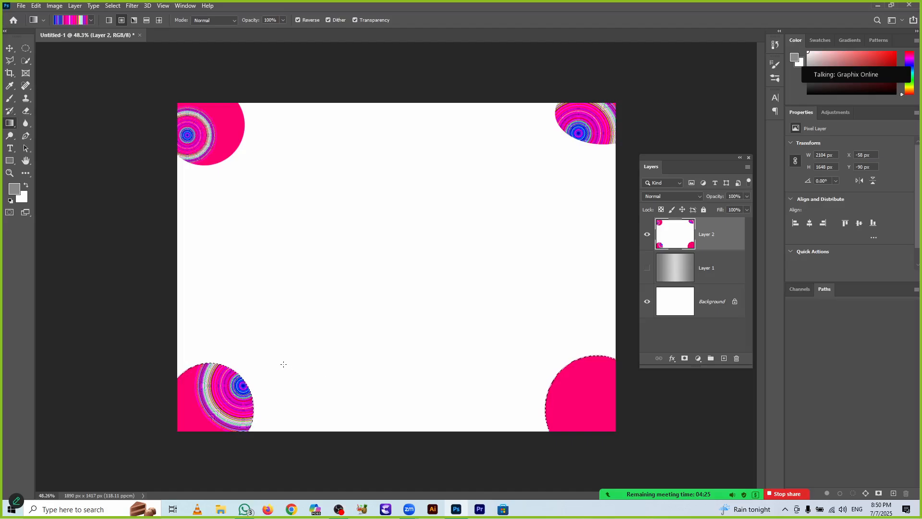
key(m)
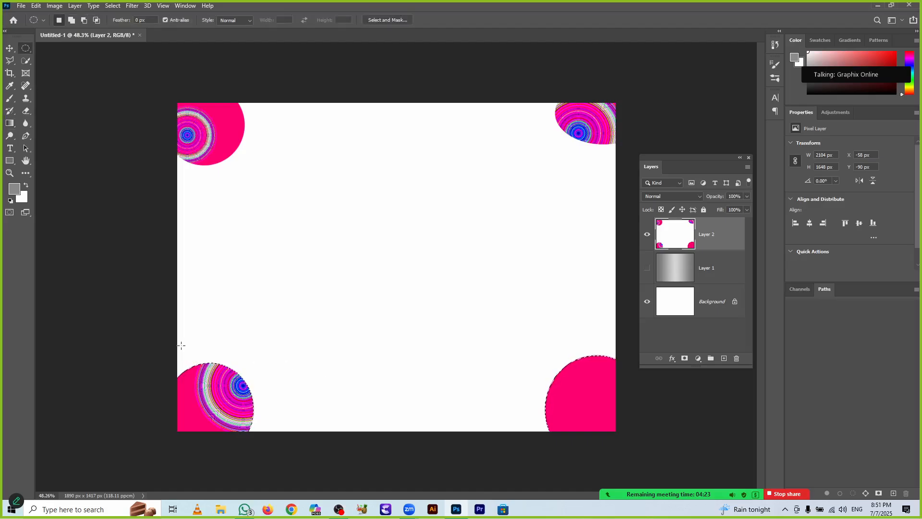
drag(181, 344, 306, 463)
drag(153, 346, 253, 485)
- Draw a large radial noise gradient across the lower-right corner selection and deselect everything
click(10, 123)
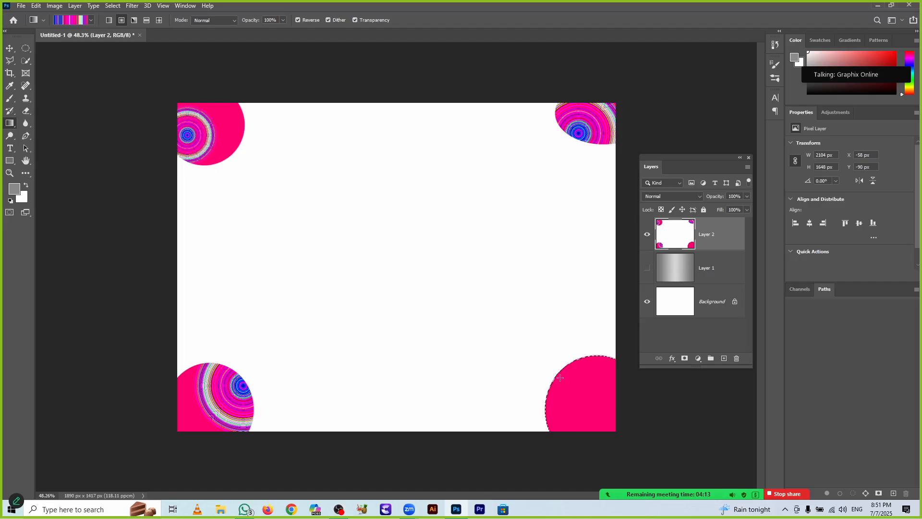
drag(560, 378, 640, 457)
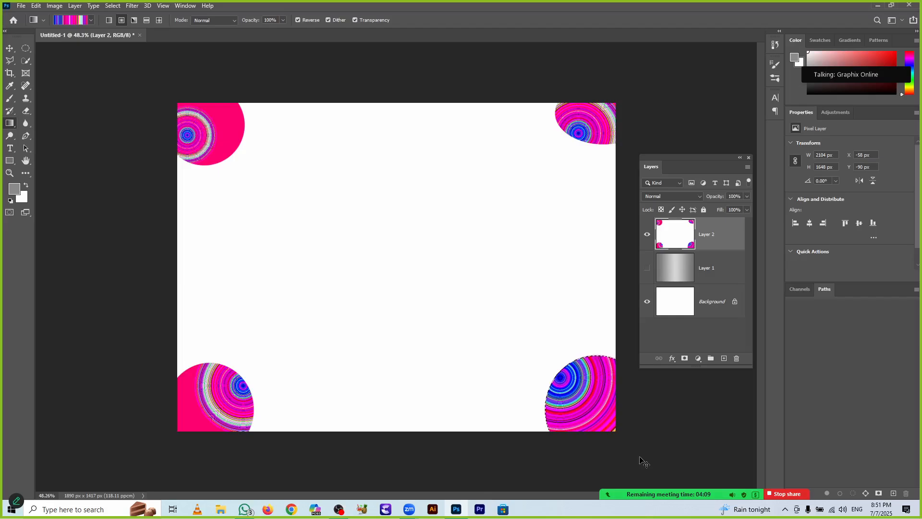
key(ctrl+d)
- Add a new layer directly below Layer 2 and draw a large radial noise gradient from near the canvas centre
click(725, 359)
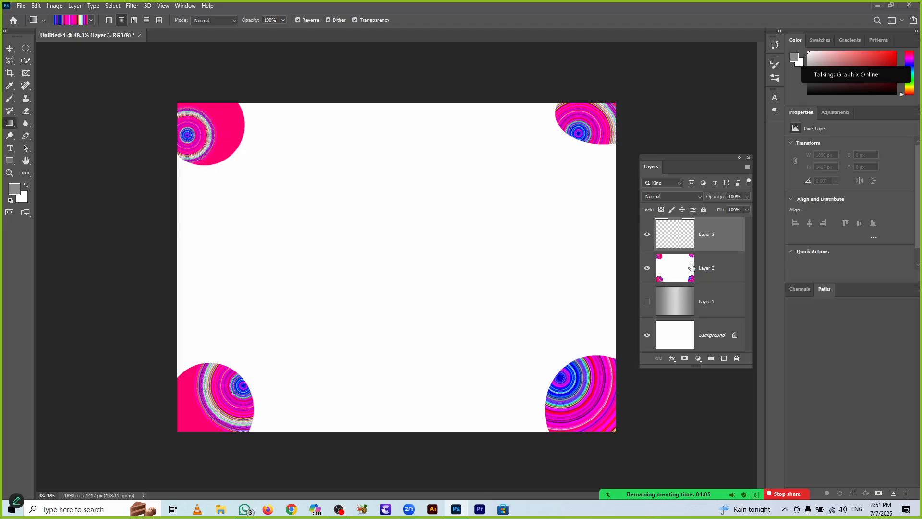
drag(692, 240, 691, 287)
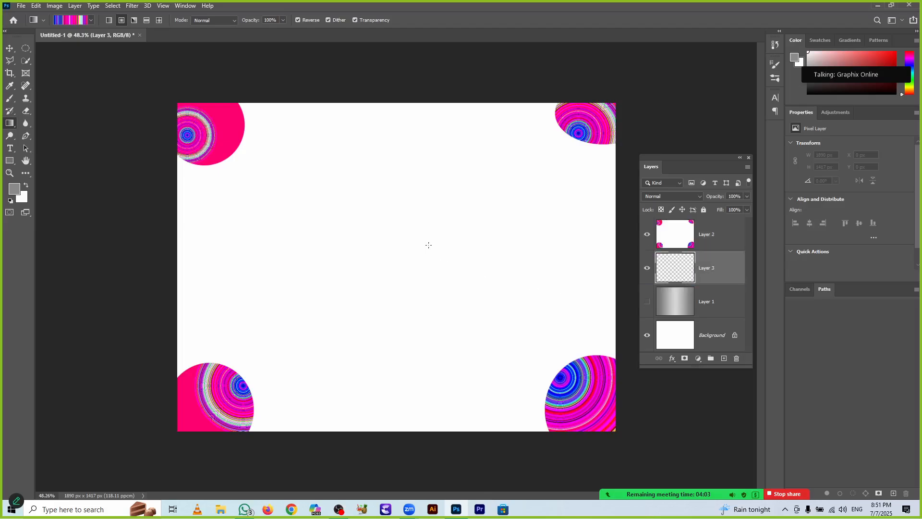
drag(384, 253, 628, 281)
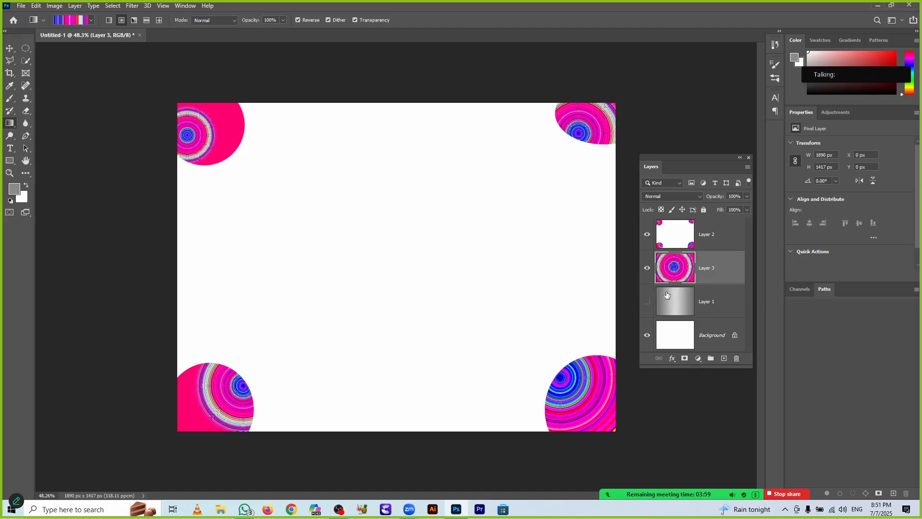
- Set Layer 2's blend mode to Multiply so its corner shapes blend with the gradient below
click(688, 227)
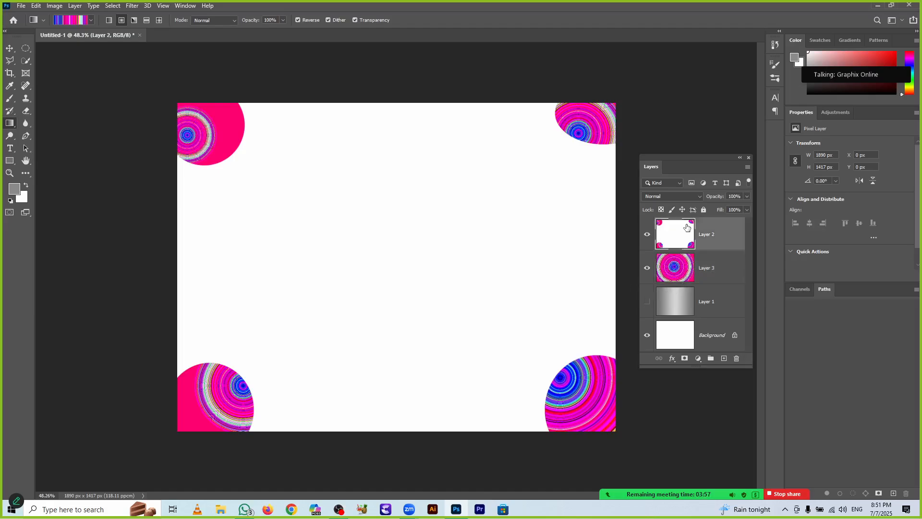
click(685, 191)
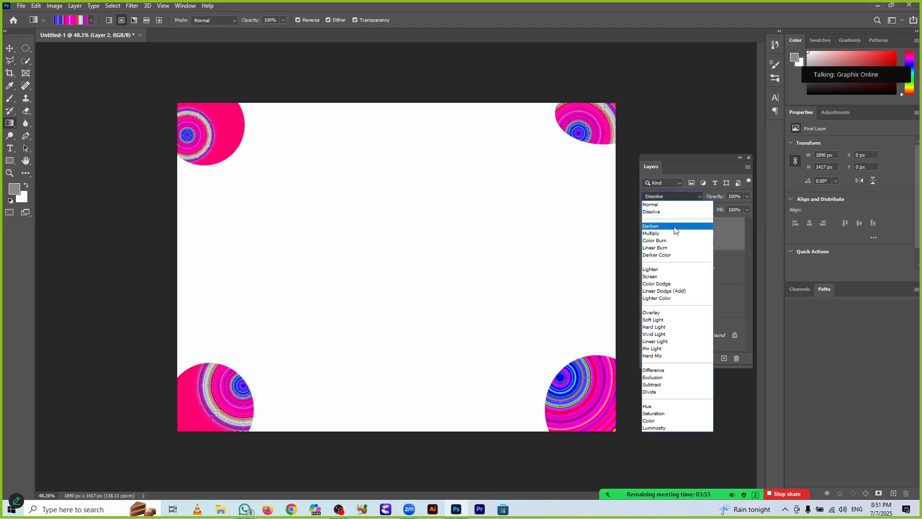
click(675, 234)
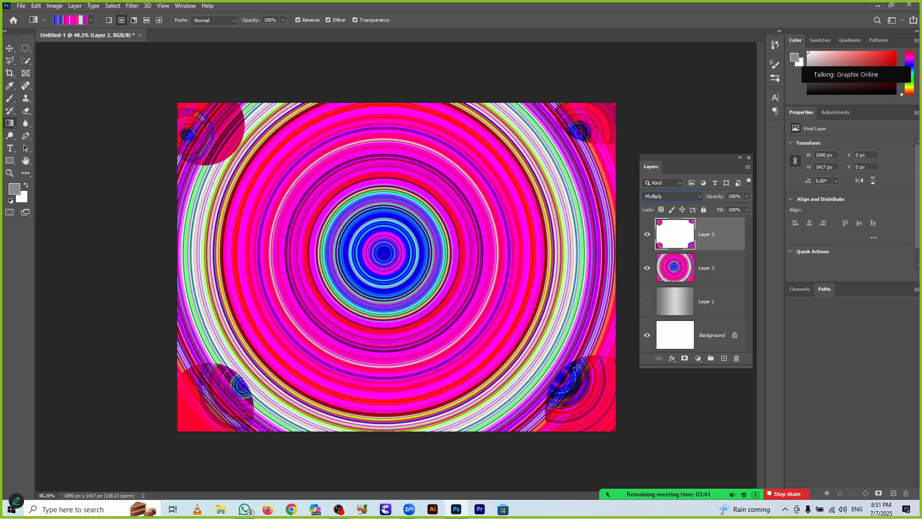
- Delete Layer 2 and Layer 3, keeping Layer 1 and the Background
click(730, 274)
click(732, 245)
drag(733, 249, 736, 360)
drag(711, 231, 737, 358)
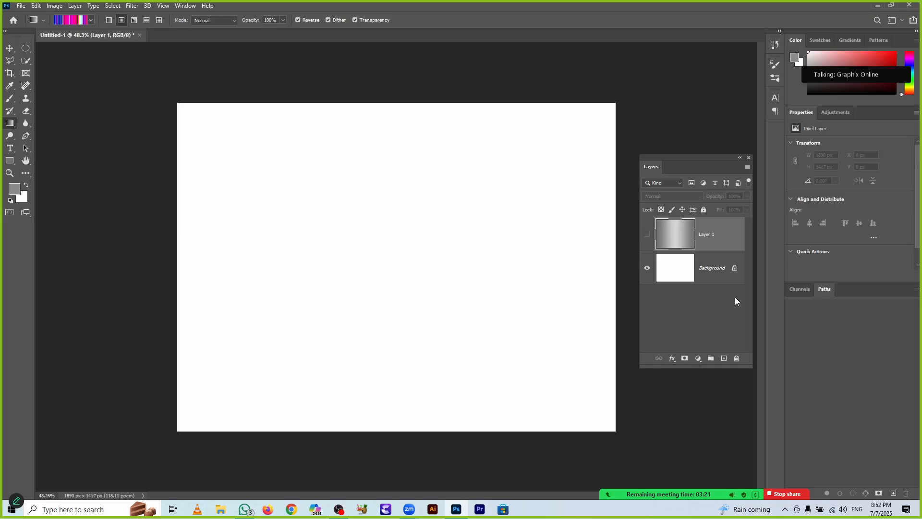
- Add a new layer above Layer 1, try a radial noise gradient in its upper-left area, and undo that gradient
click(723, 359)
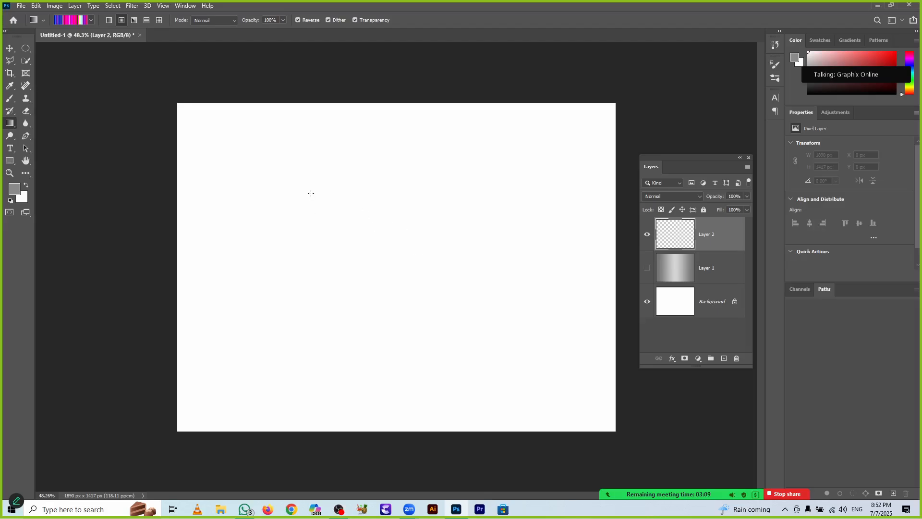
drag(311, 193, 391, 276)
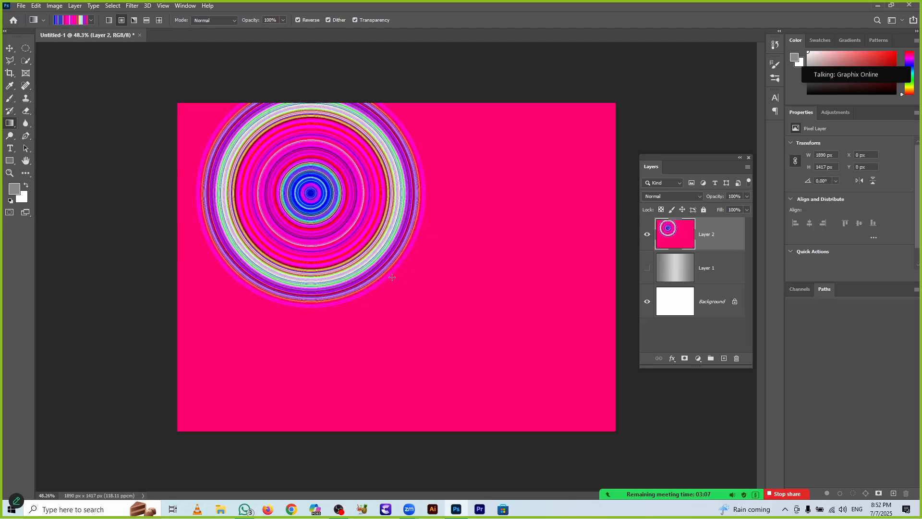
key(ctrl+z)
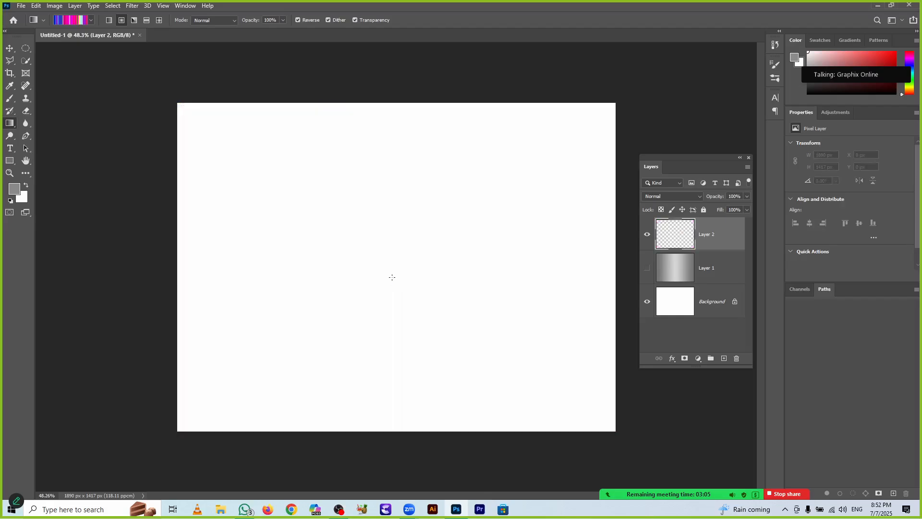
- Select a circle about 500 px in diameter near the canvas centre and fill it with the grey foreground colour on Layer 2
click(26, 48)
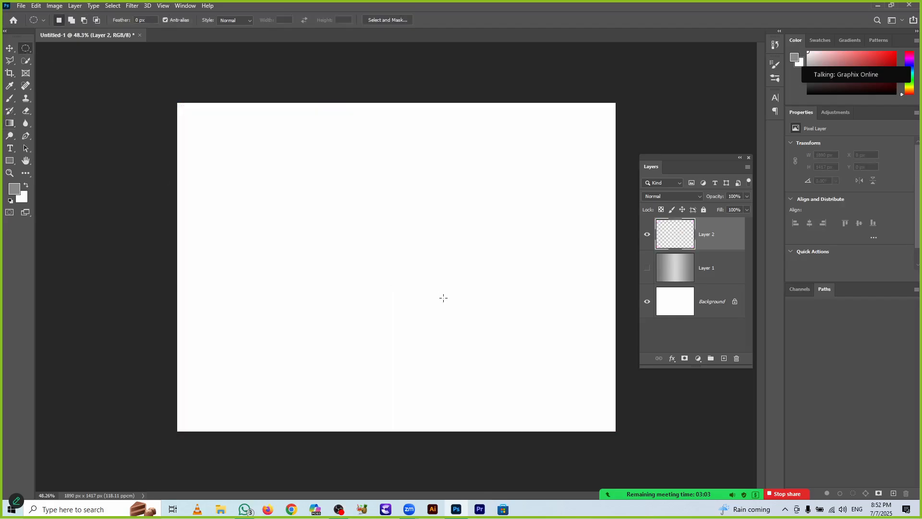
drag(306, 197, 421, 315)
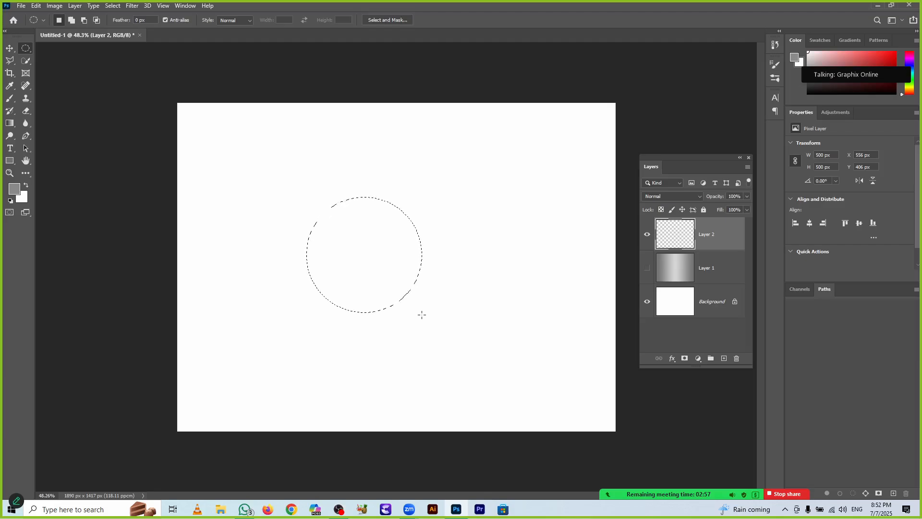
click(14, 190)
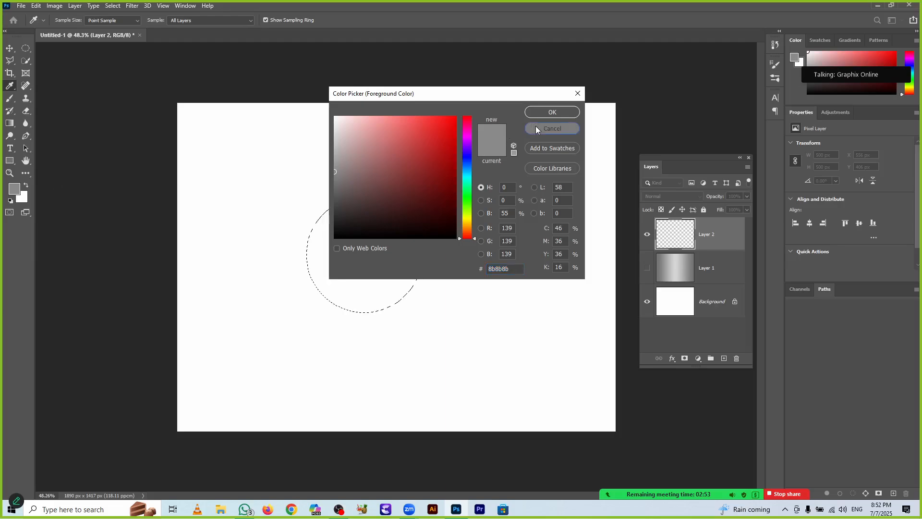
click(536, 127)
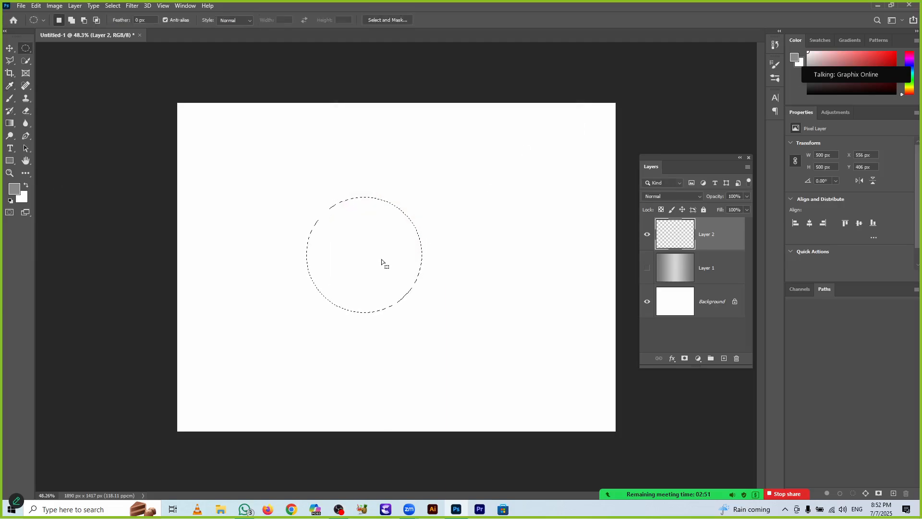
key(alt+BackSpace)
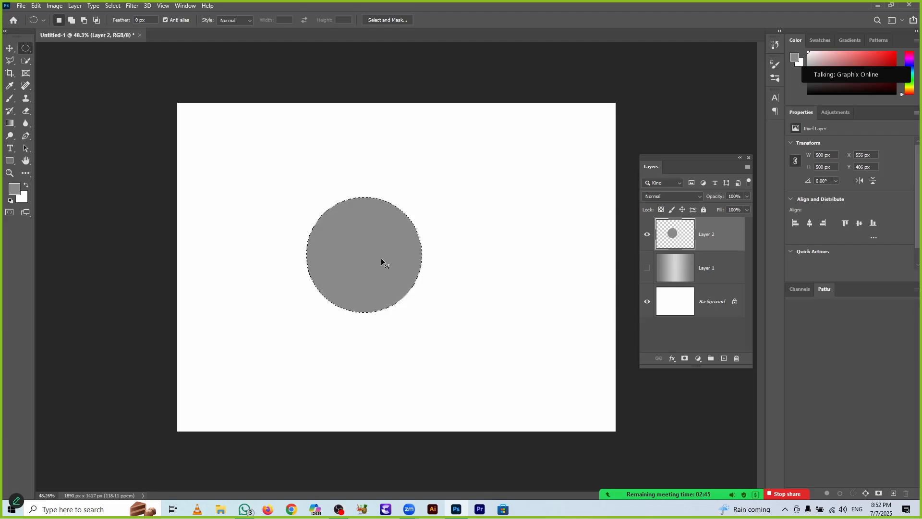
- Deselect the filled grey circle and move it to the centre of the canvas
key(ctrl+d)
key(v)
drag(383, 259, 408, 274)
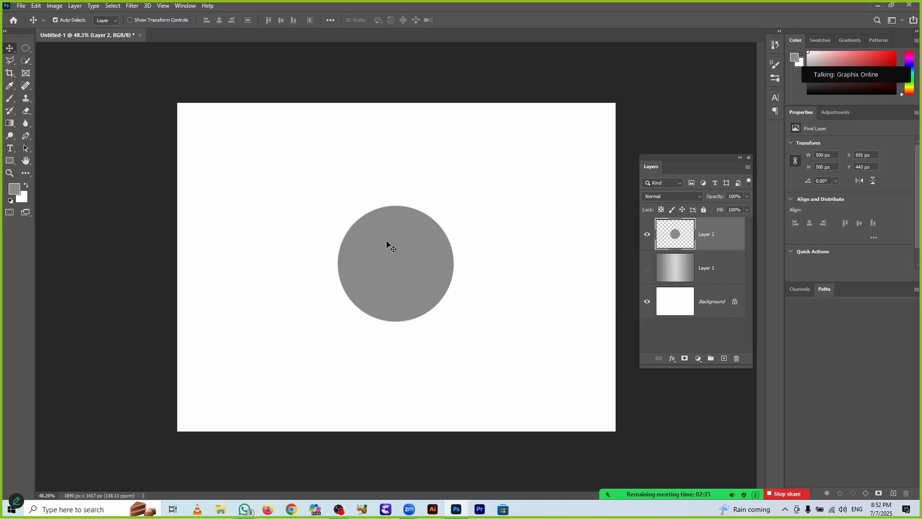
- Select a circle about 169 px wide in the upper-left part of the grey circle and clear it
click(27, 50)
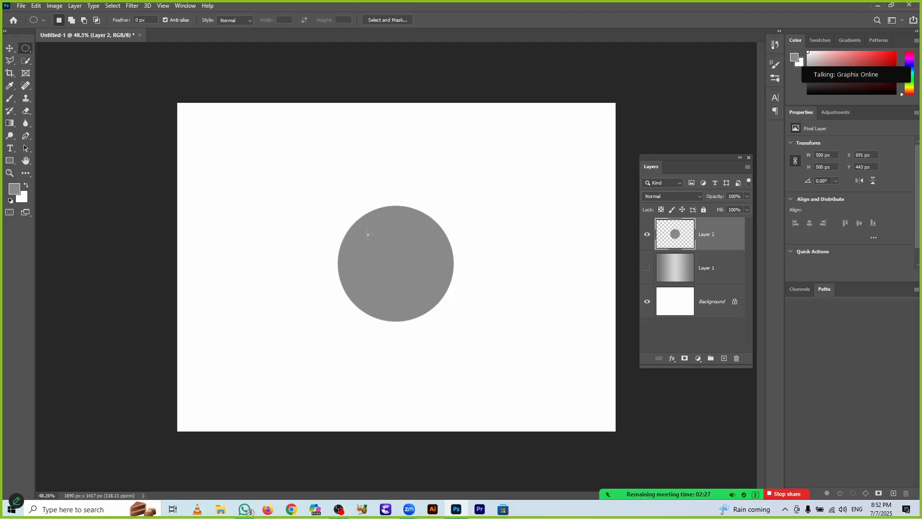
drag(365, 233, 403, 271)
key(Delete)
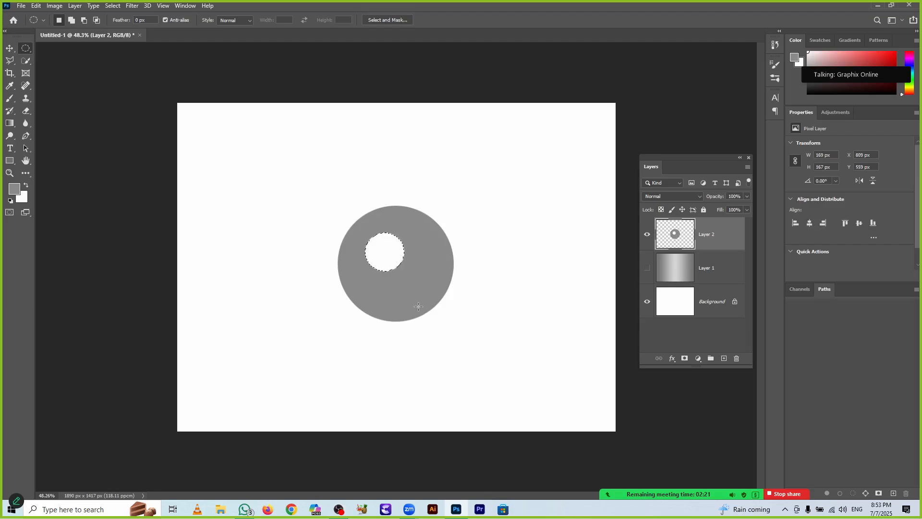
- Try a Gaussian Blur with a 29.1 px radius on the selected hole and cancel it
click(131, 6)
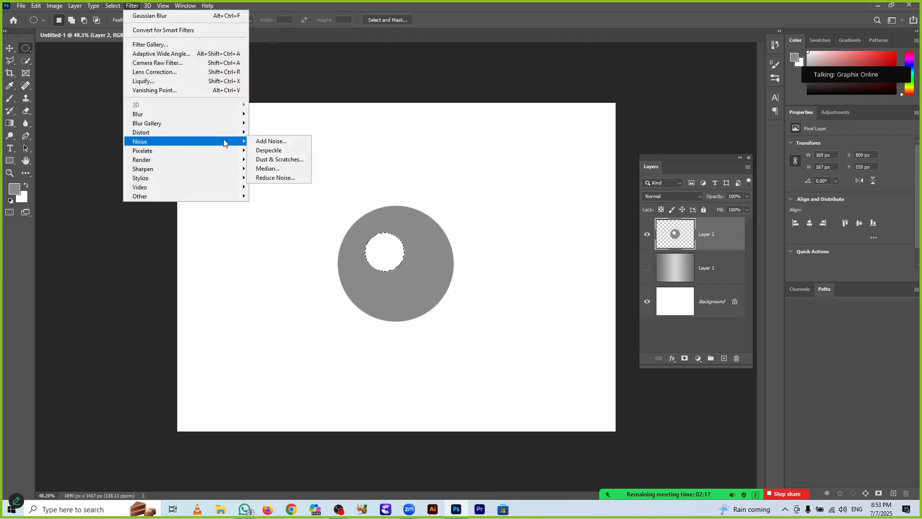
mouse_move(232, 118)
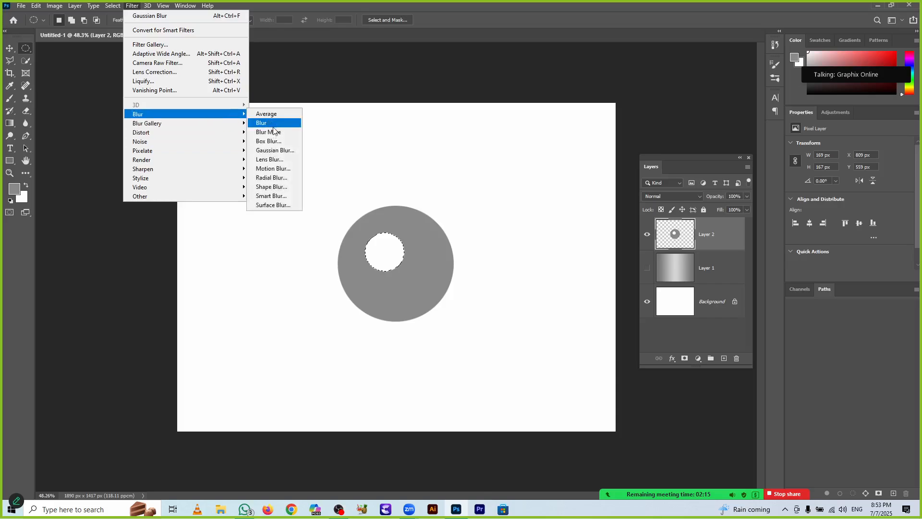
click(277, 151)
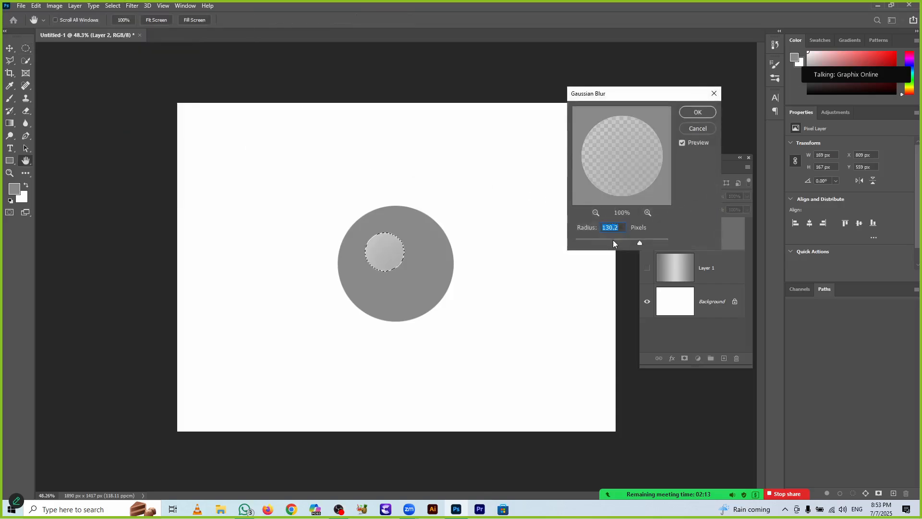
mouse_move(613, 240)
mouse_down()
mouse_move(639, 239)
mouse_move(619, 246)
mouse_up()
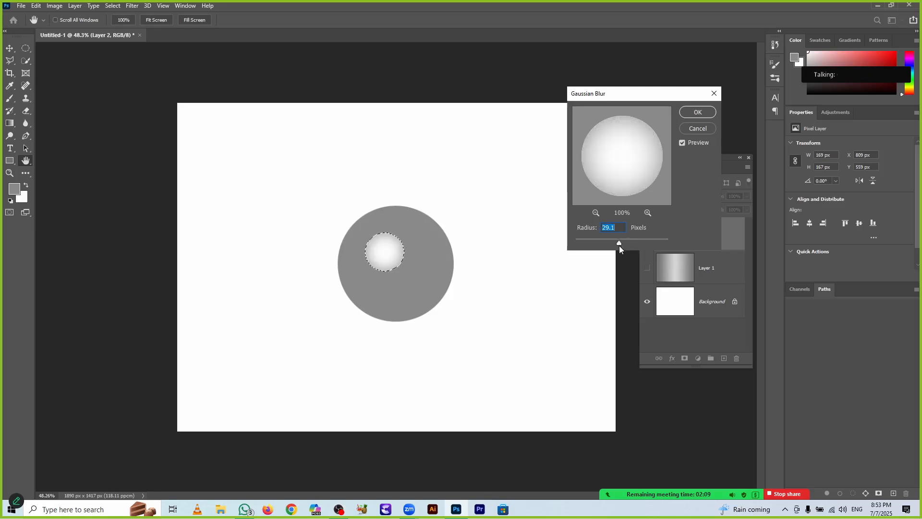
click(690, 133)
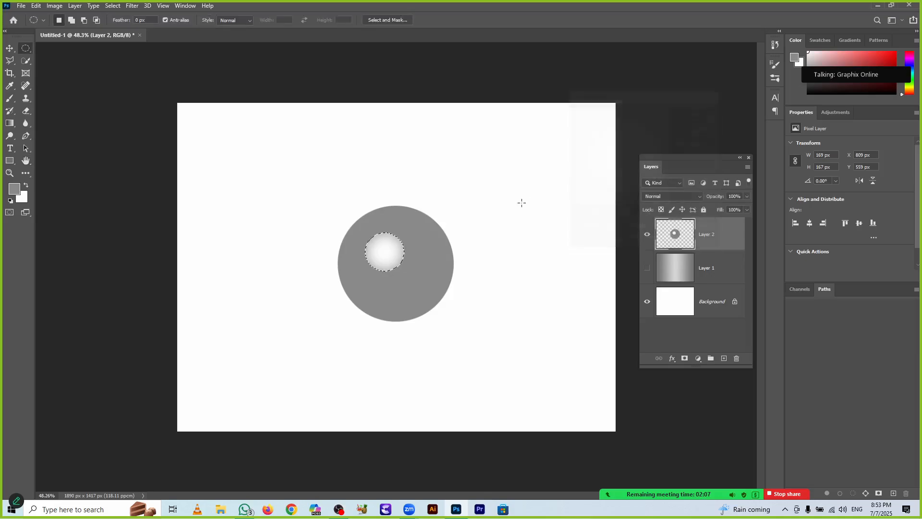
- Try feathering the hole's selection by 200 px, and undo both the feathering and the cleared hole
right_click(382, 248)
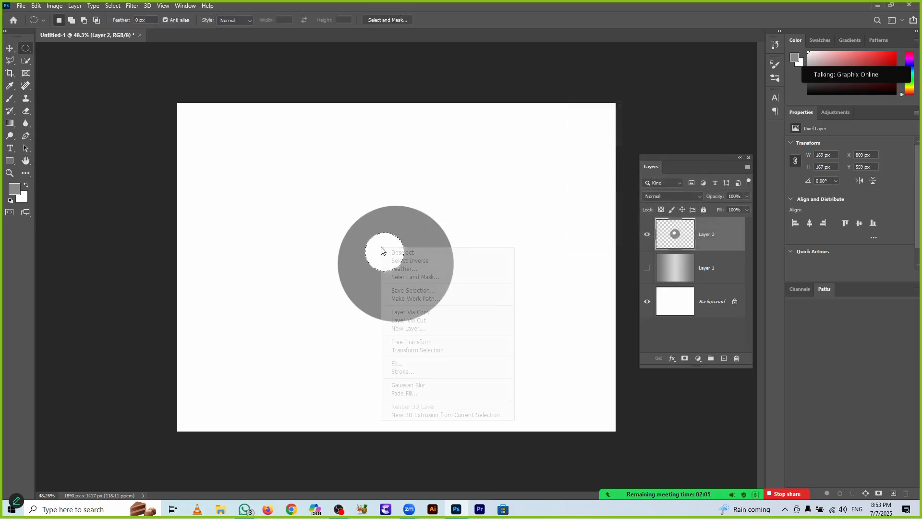
click(420, 272)
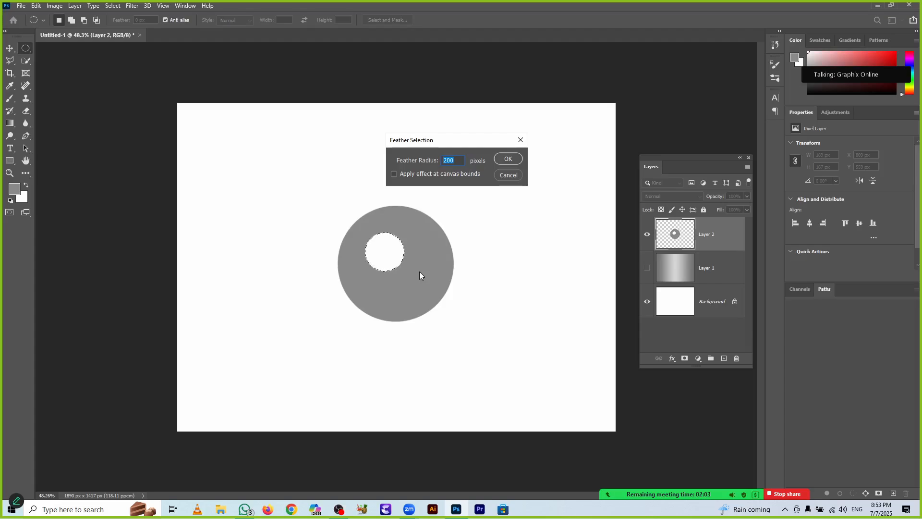
key(Return)
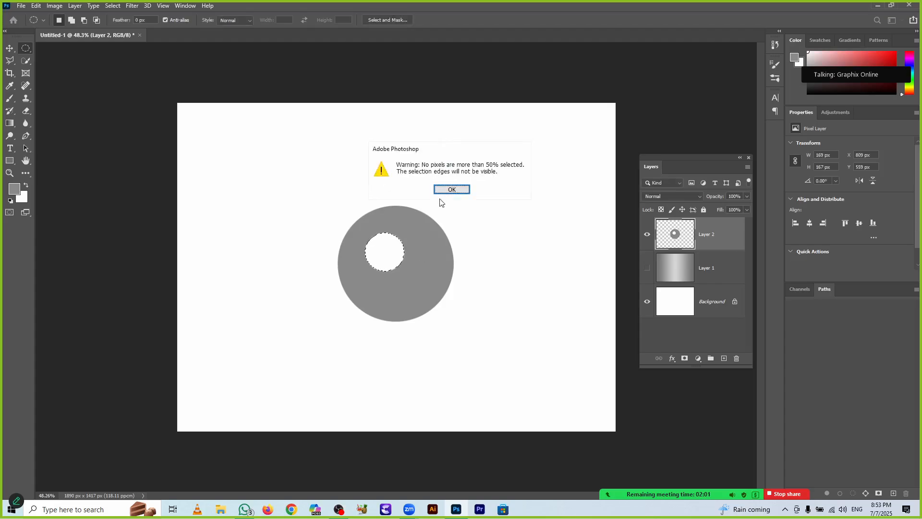
click(448, 189)
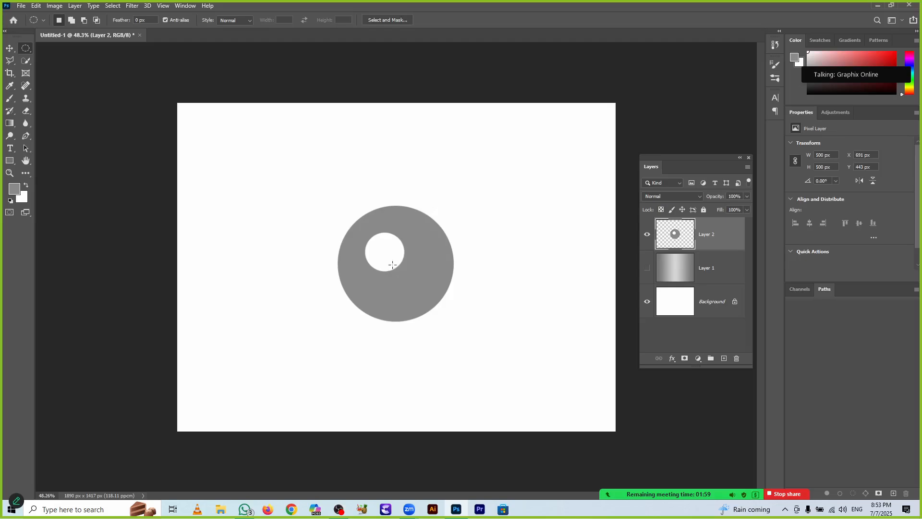
key(ctrl+z)
key(ctrl+z)
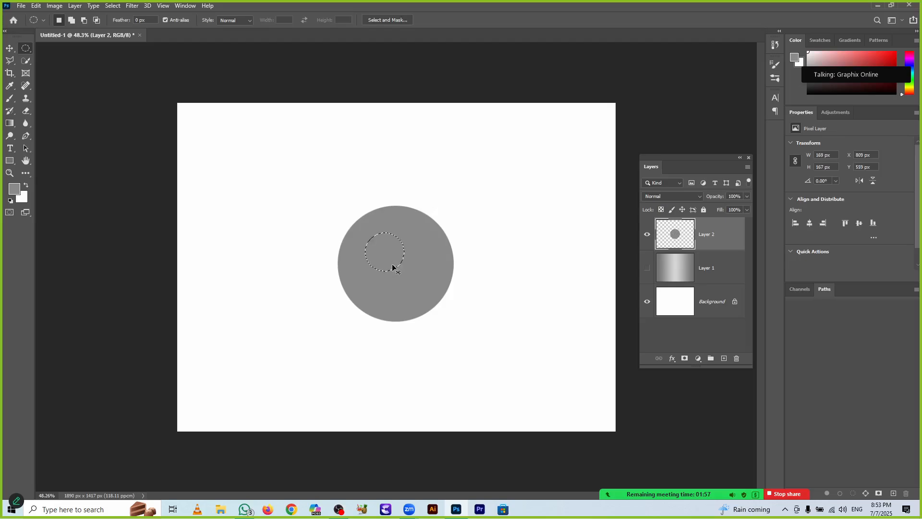
- Replace the selection with a small circular one with a 40 px feather in the grey circle's upper-left part
click(392, 267)
text(3)
drag(371, 239, 415, 272)
- Try clearing the feathered selection from the grey circle and deselecting, and undo both
key(Delete)
key(ctrl+d)
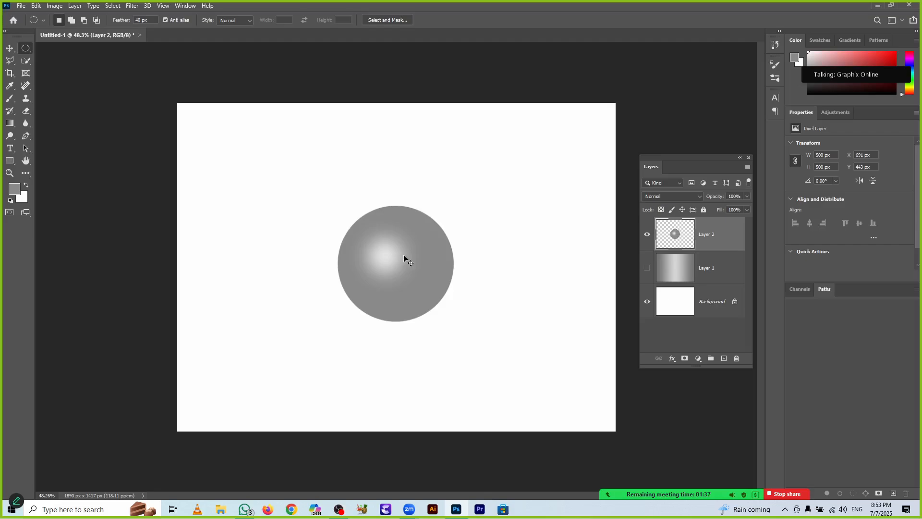
key(ctrl+z)
key(ctrl+z)
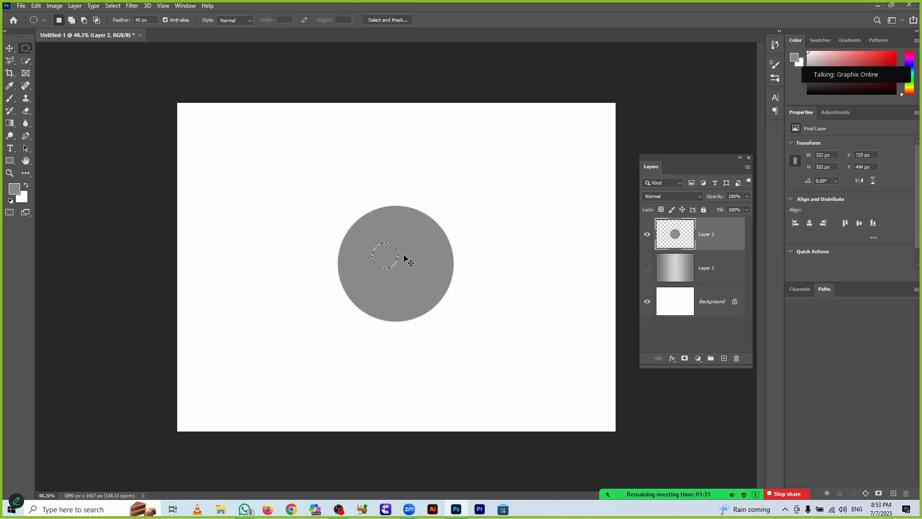
- Fill the feathered selection with white on a new layer, scaling the highlight to about 165% width and 142% height
click(724, 358)
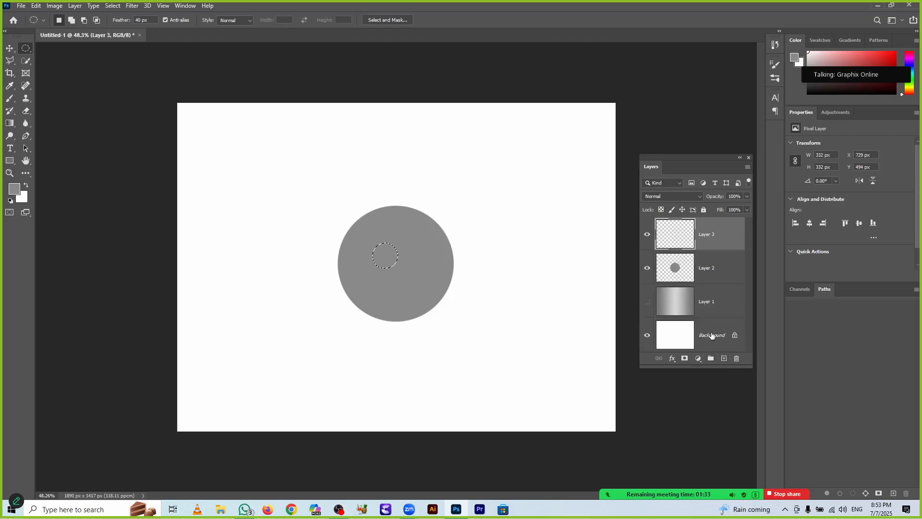
key(ctrl+BackSpace)
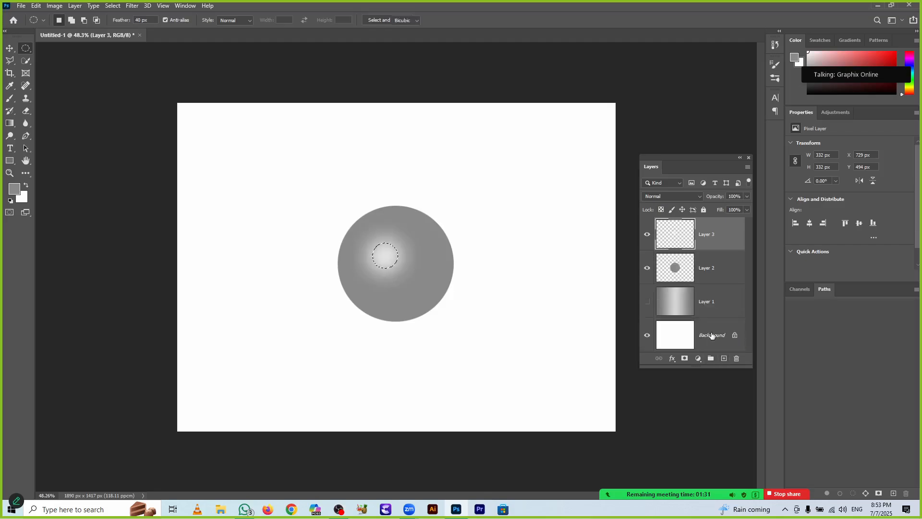
key(ctrl+t)
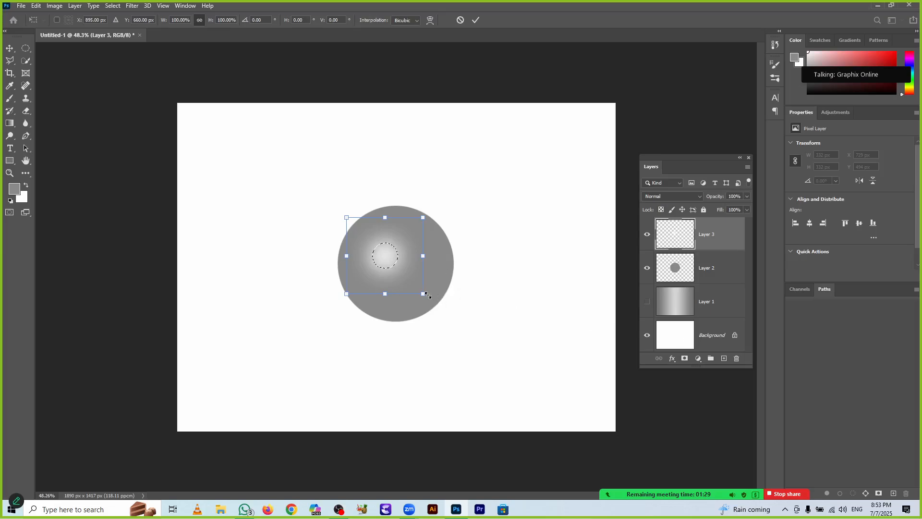
drag(425, 293, 449, 308)
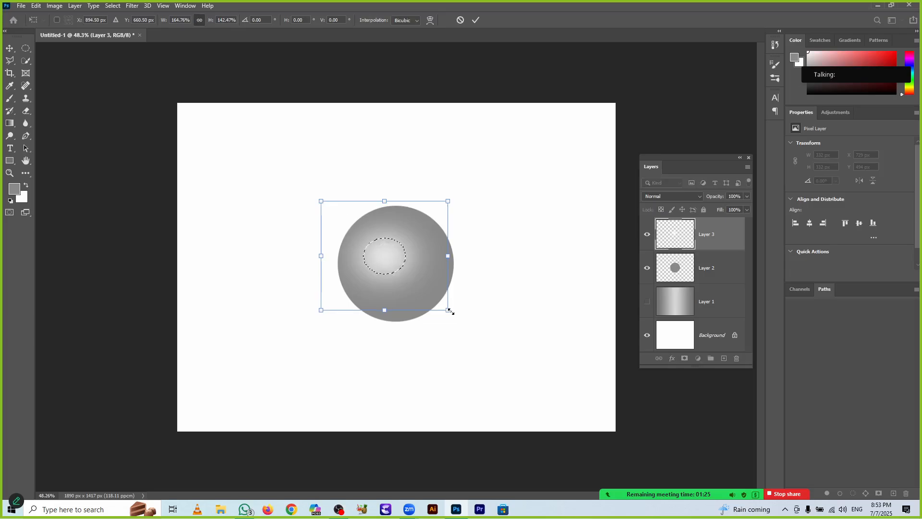
key(Return)
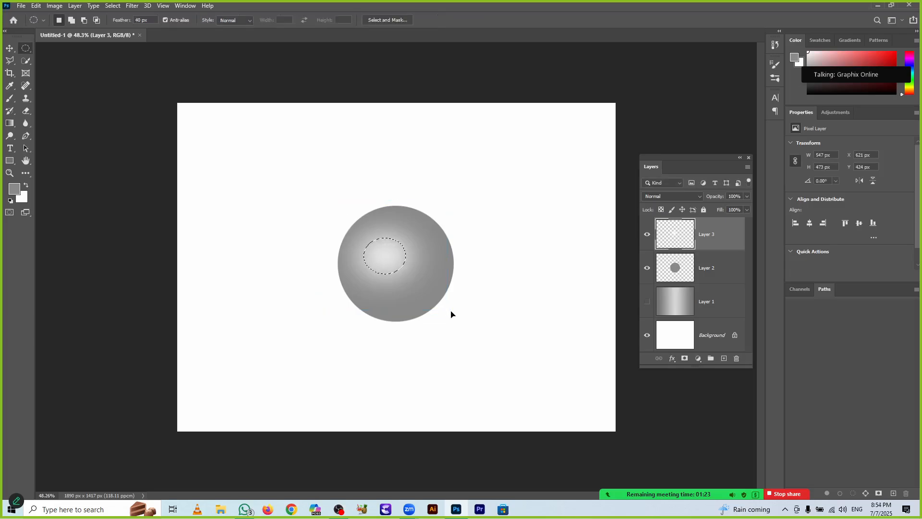
key(ctrl+d)
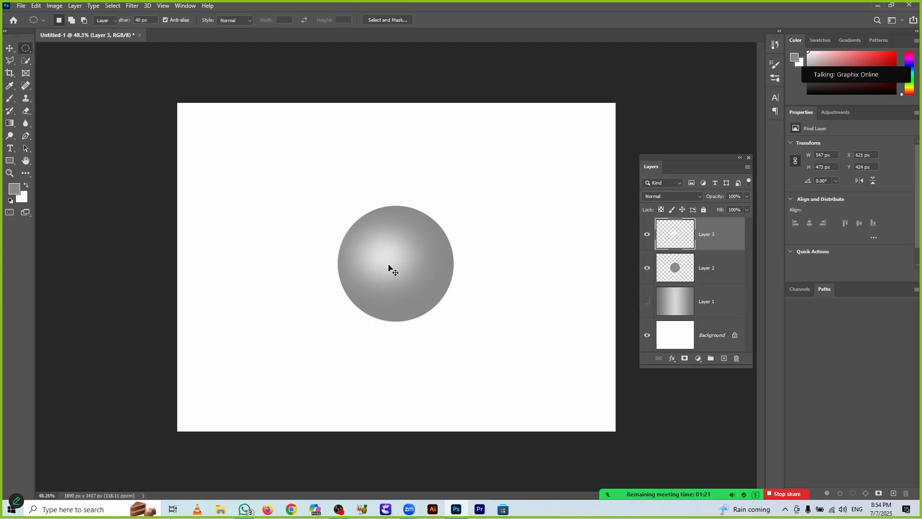
- Move the white highlight towards the sphere's upper left and compare the sphere with Layer 3 hidden and shown
key(v)
drag(403, 272, 396, 261)
click(497, 321)
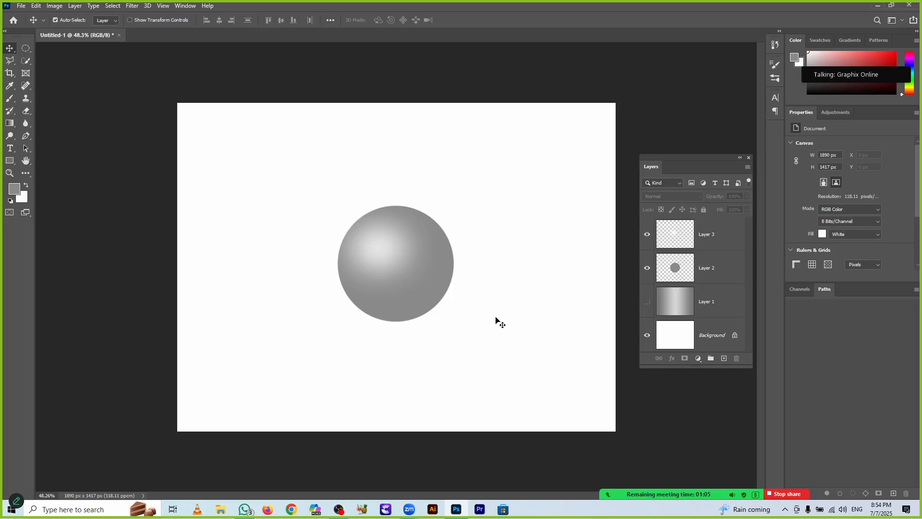
click(648, 235)
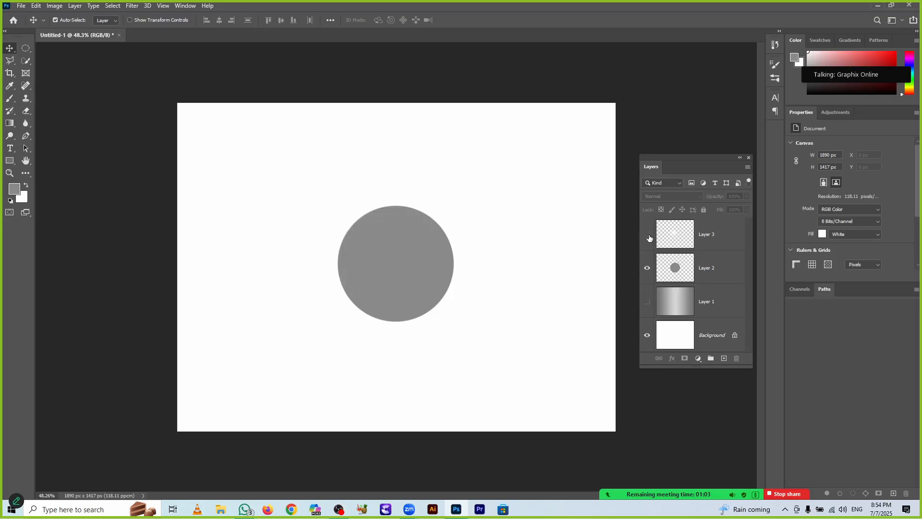
click(648, 235)
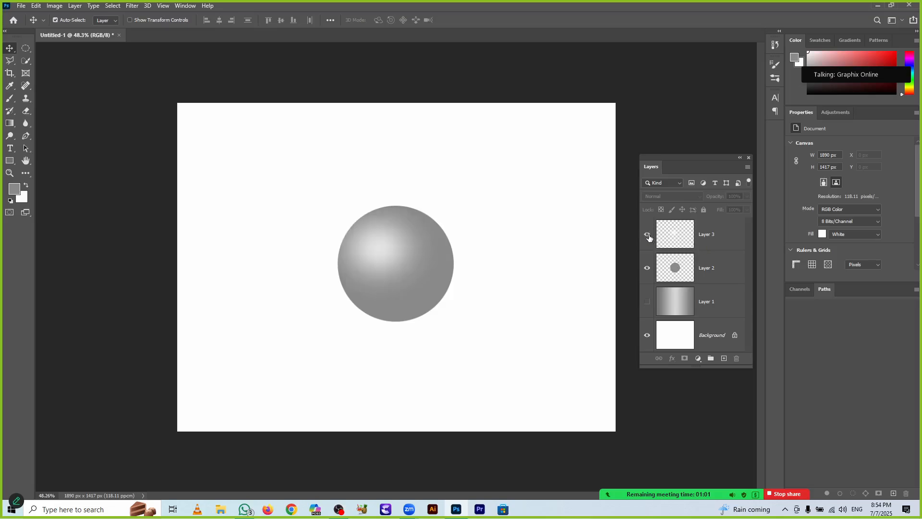
- Delete Layer 3 and Layer 2, and add a new empty layer above Layer 1
click(674, 241)
key(Delete)
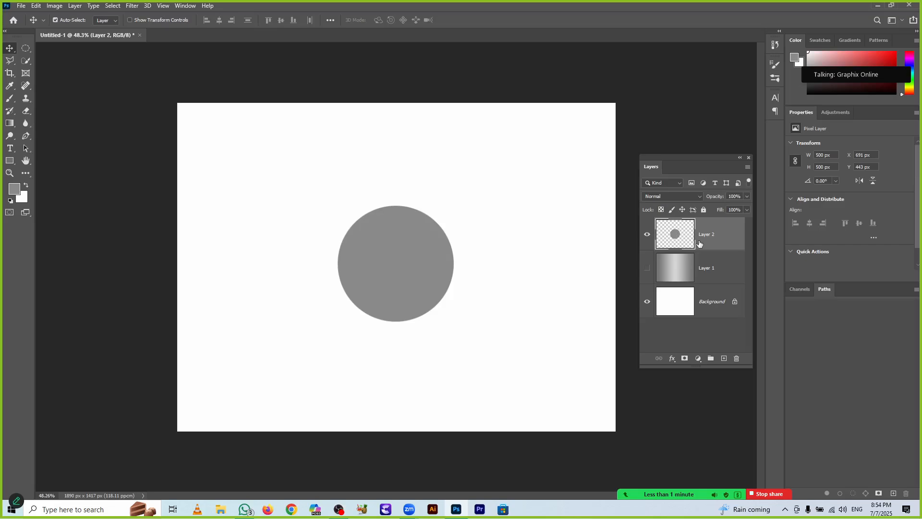
key(Delete)
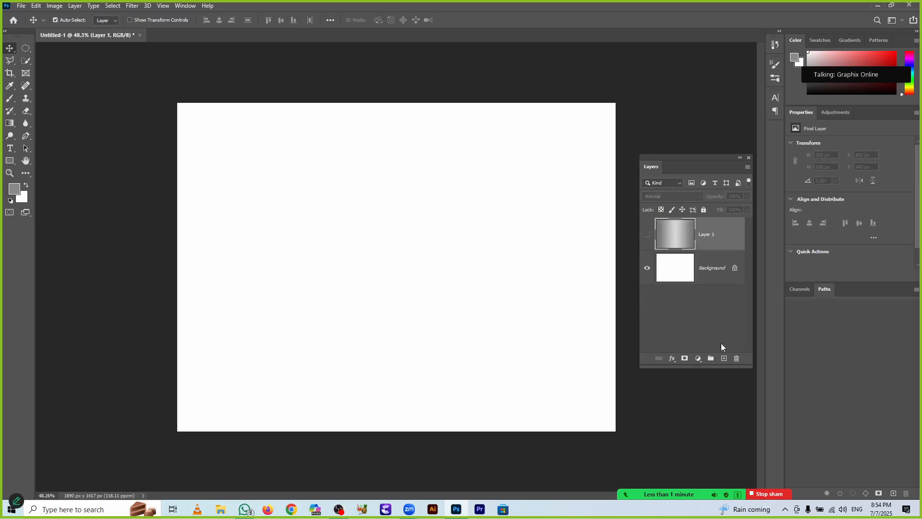
click(724, 359)
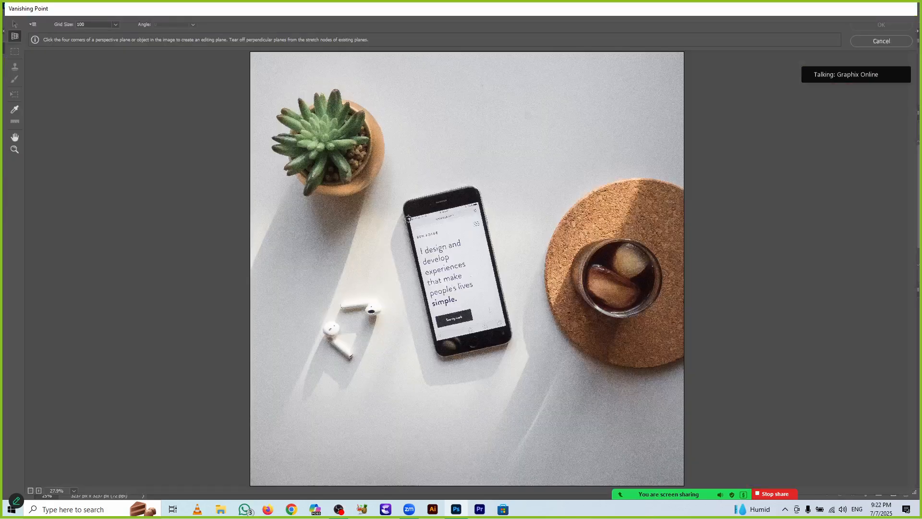
- Define a Vanishing Point perspective plane on the four corners of the phone's screen
click(408, 219)
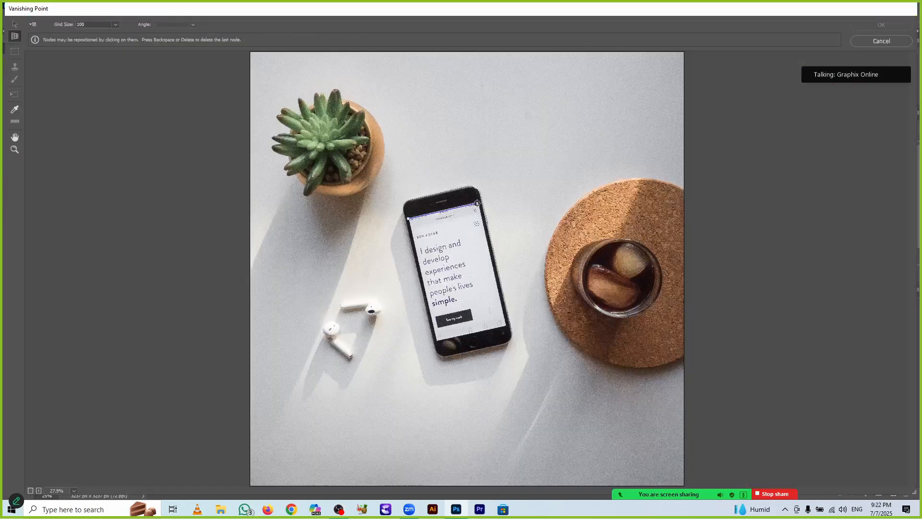
click(478, 203)
click(505, 326)
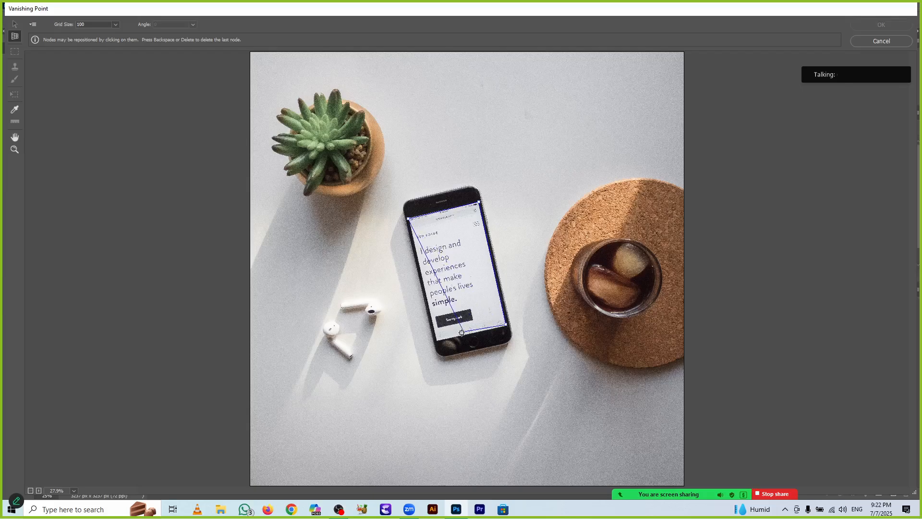
click(436, 341)
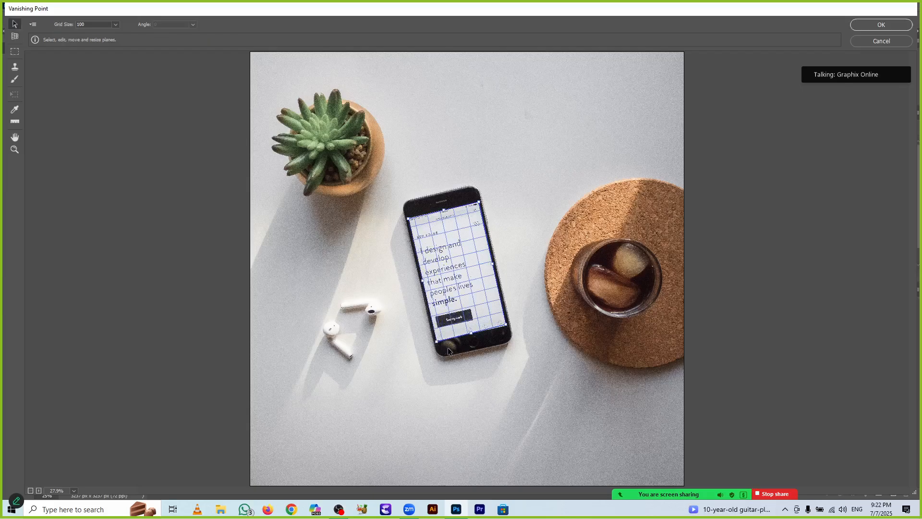
- Paste the portrait into Vanishing Point, scale it down and place it inside the phone screen's perspective plane
key(alt)
key(ctrl+v)
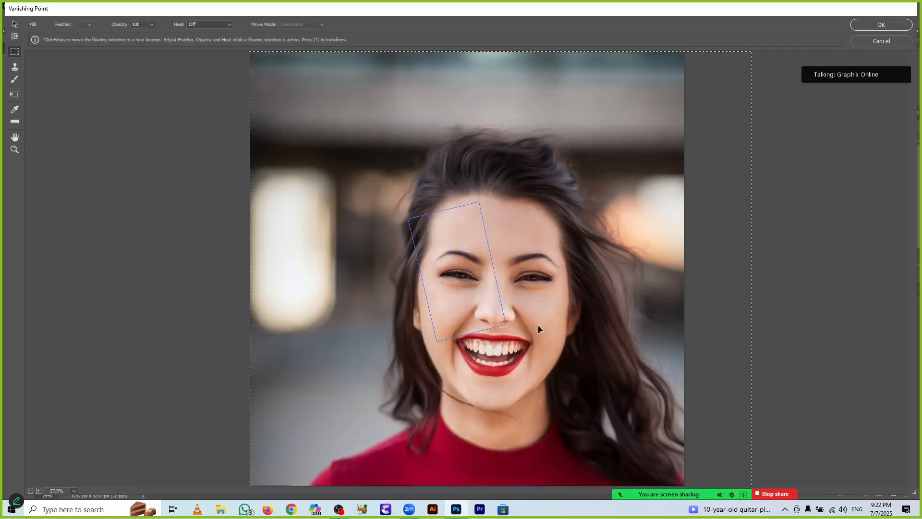
key(t)
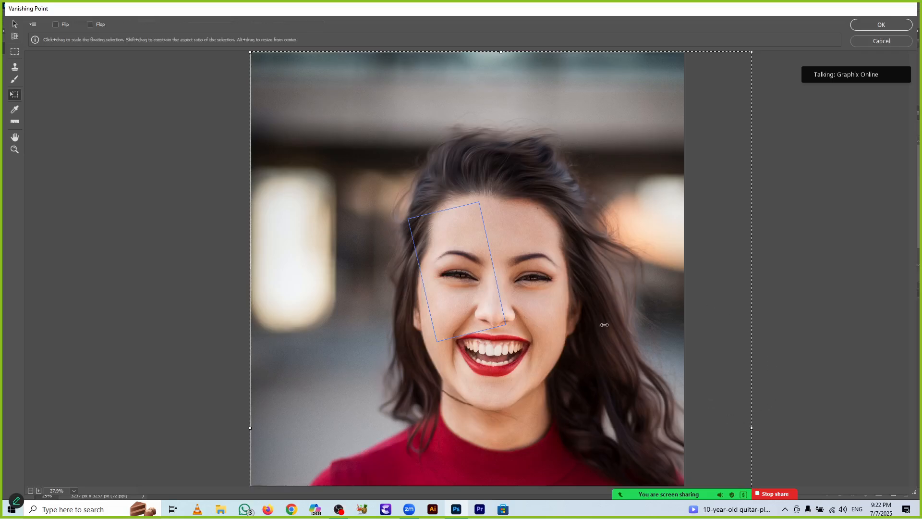
drag(537, 284, 660, 273)
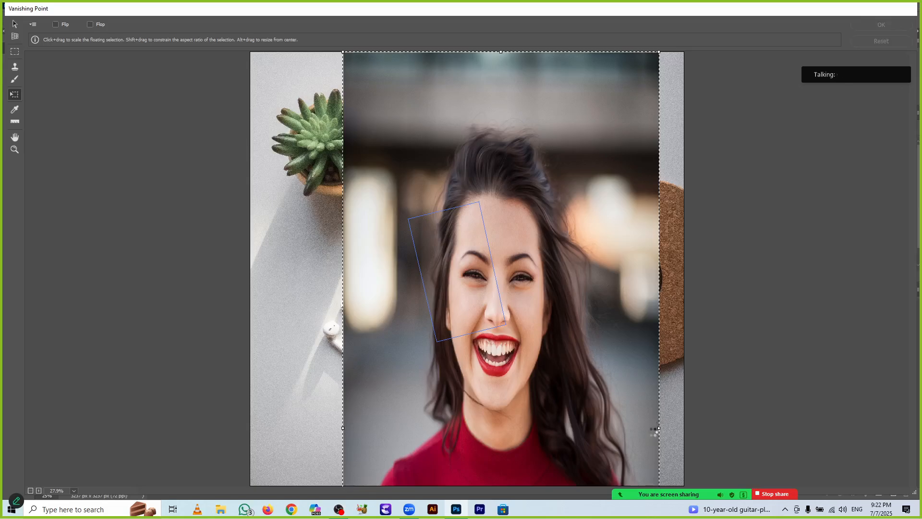
drag(658, 428, 668, 261)
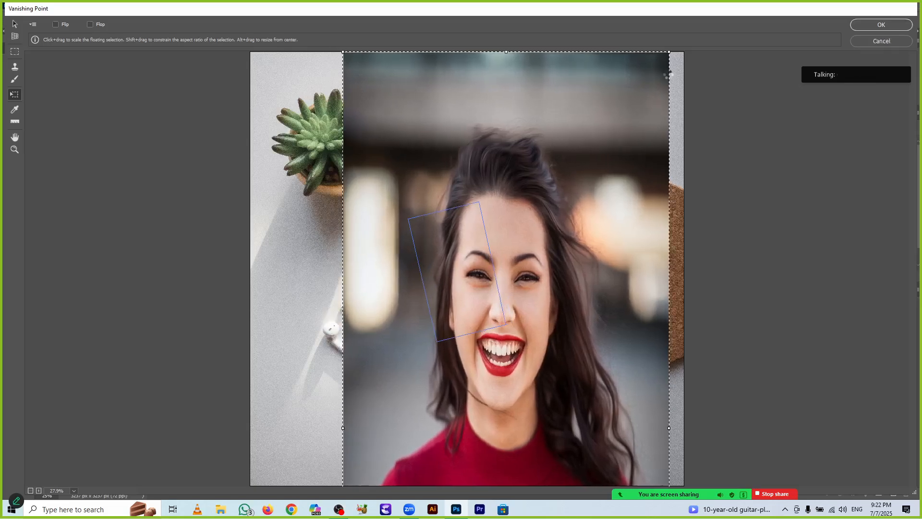
drag(671, 53, 672, 52)
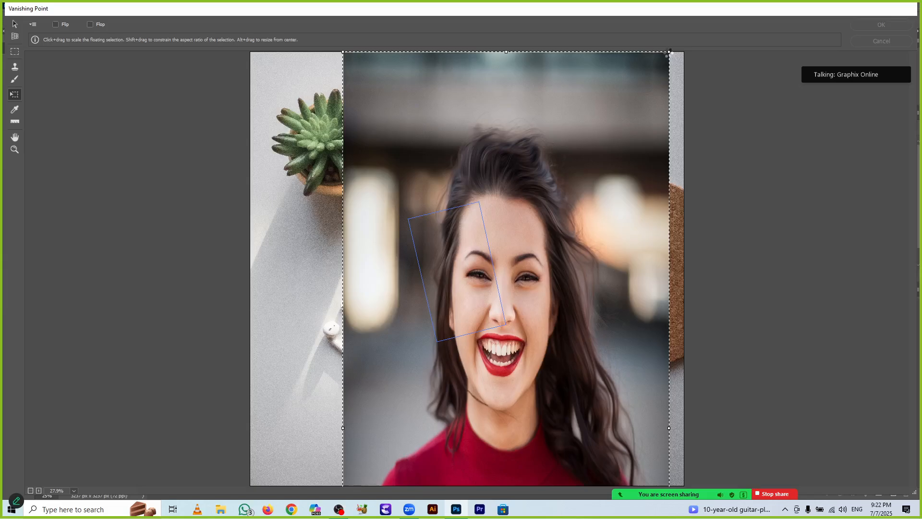
drag(670, 53, 535, 387)
drag(510, 427, 463, 280)
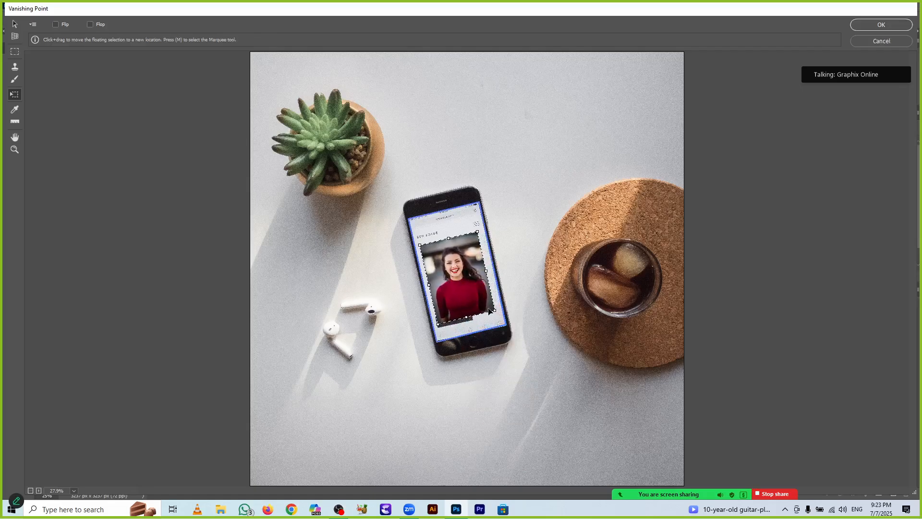
- Enlarge and reposition the portrait until it fills the phone's screen, and apply the Vanishing Point filter
drag(494, 311, 509, 326)
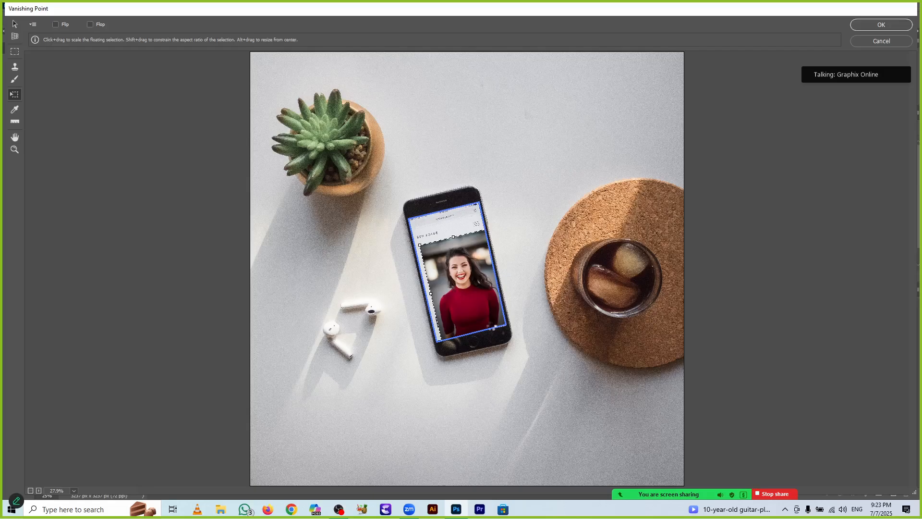
drag(420, 245, 397, 212)
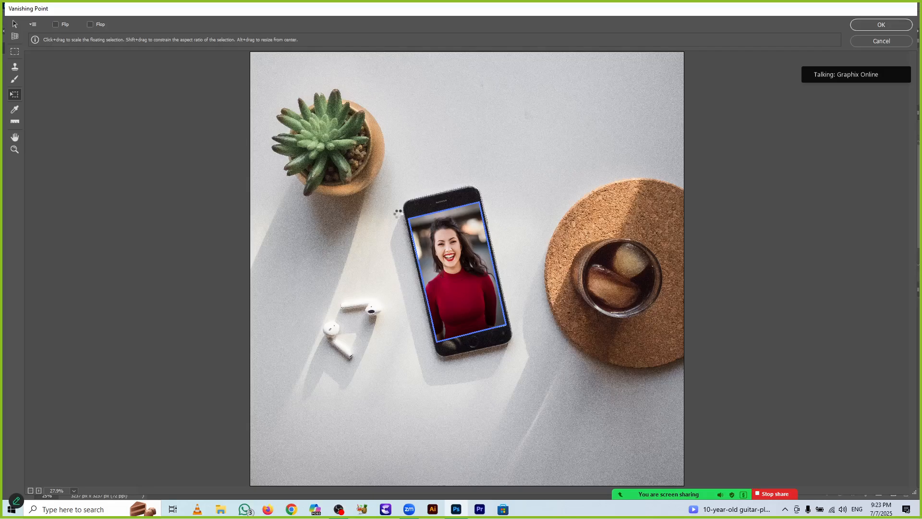
drag(465, 289, 468, 289)
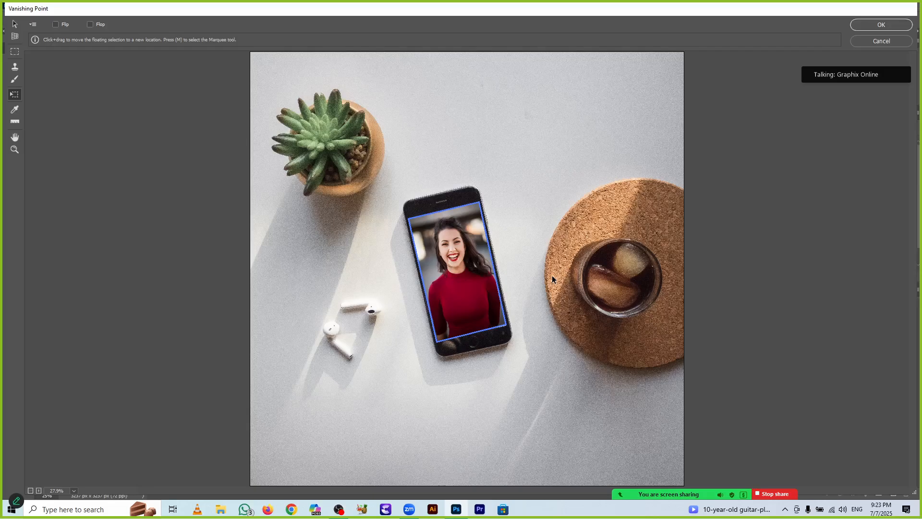
key(Return)
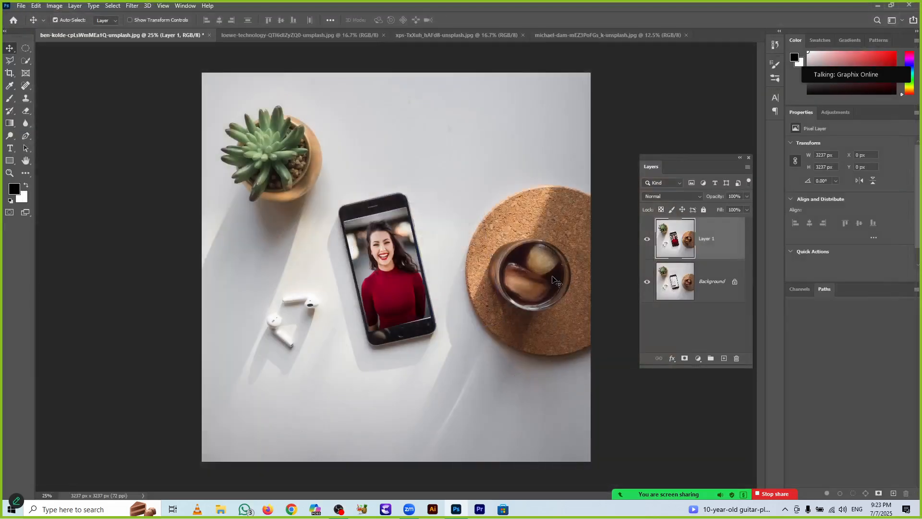
- Try the Multiply blend mode on Layer 1 and set it back to Normal
click(672, 197)
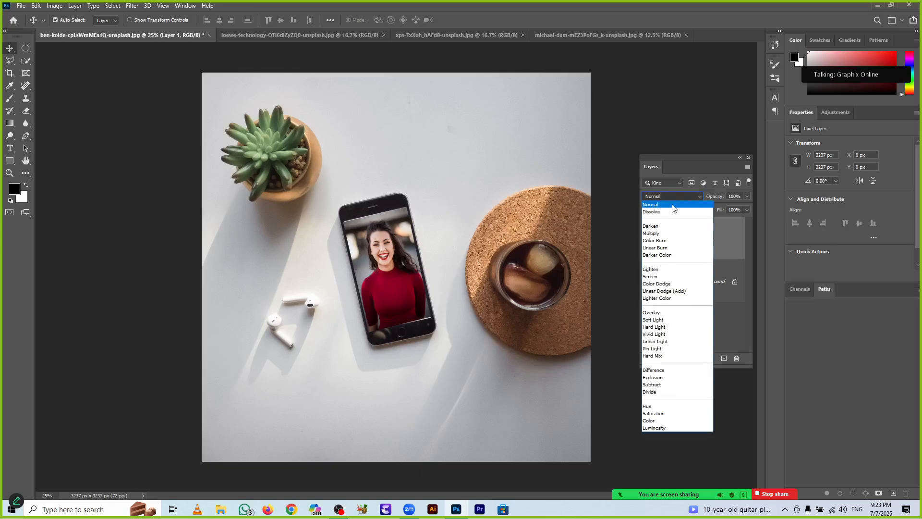
click(668, 234)
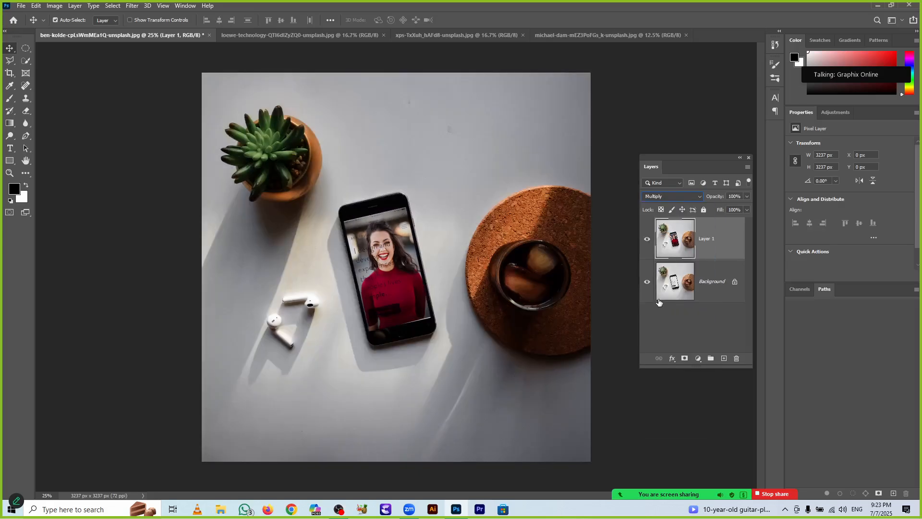
click(671, 197)
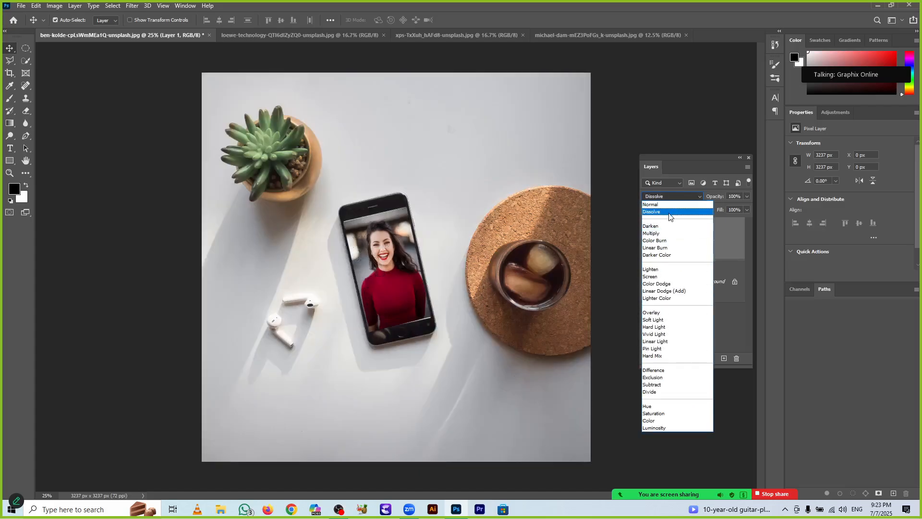
click(671, 205)
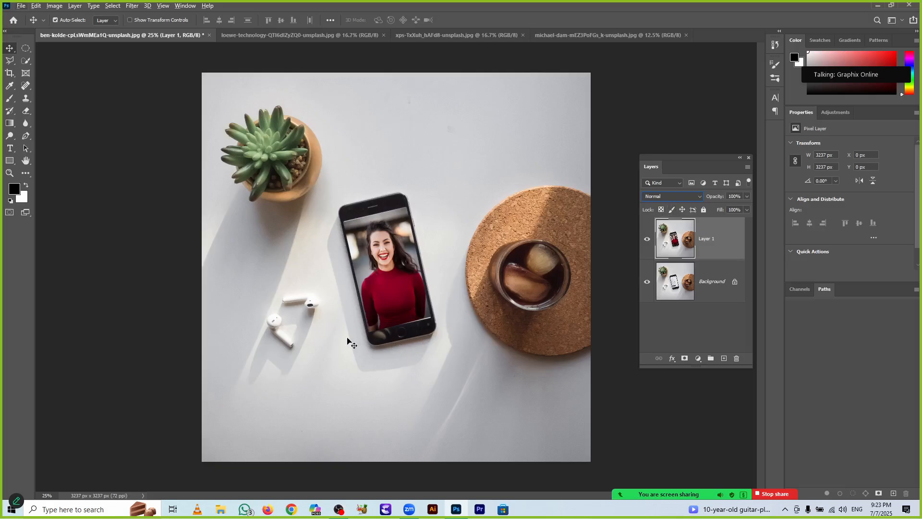
- Inspect the portrait on the phone's screen up close and close the phone image without saving changes
key(alt+v)
key(Escape)
scroll(348, 340, up, 3)
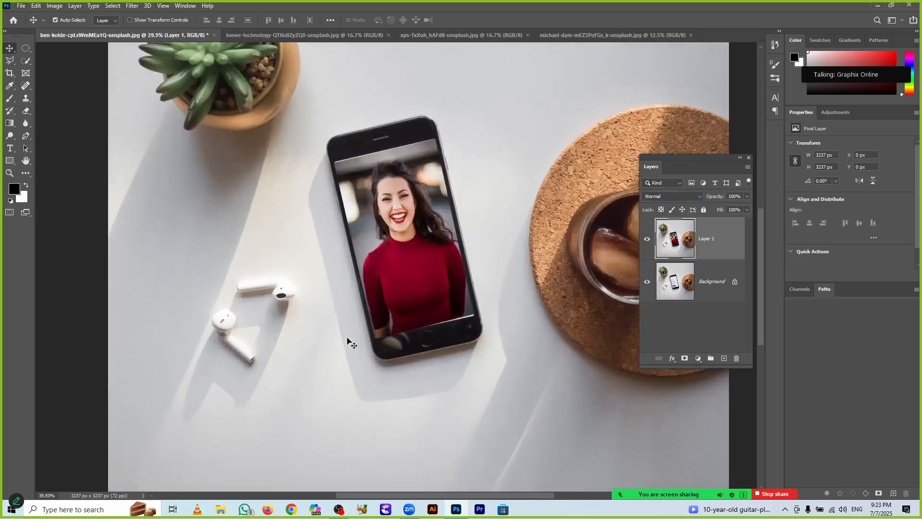
scroll(347, 340, down, 2)
scroll(347, 340, up, 2)
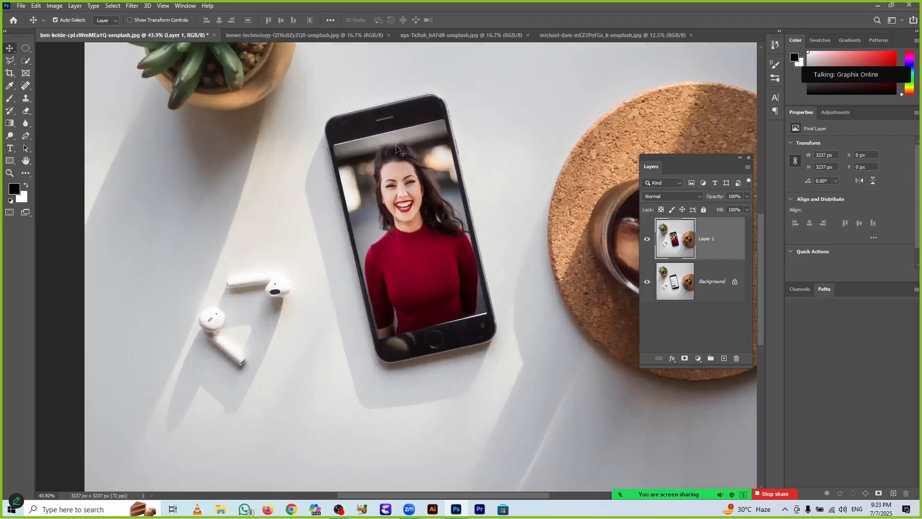
click(215, 35)
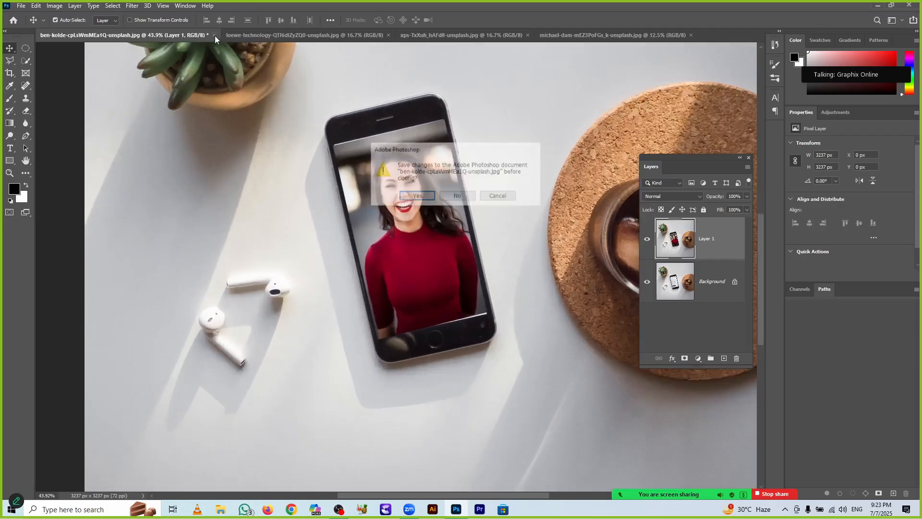
click(460, 195)
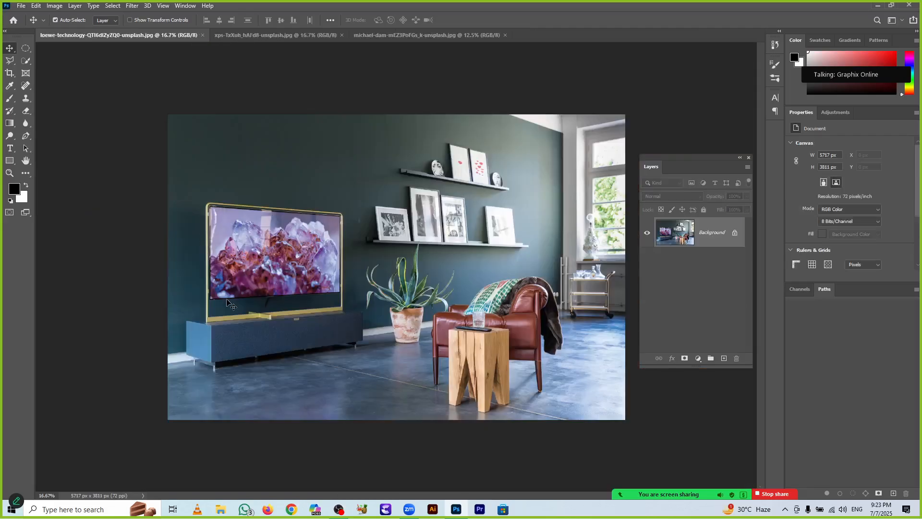
- Open the Vanishing Point filter for the living-room photo with the television
scroll(227, 295, up, 2)
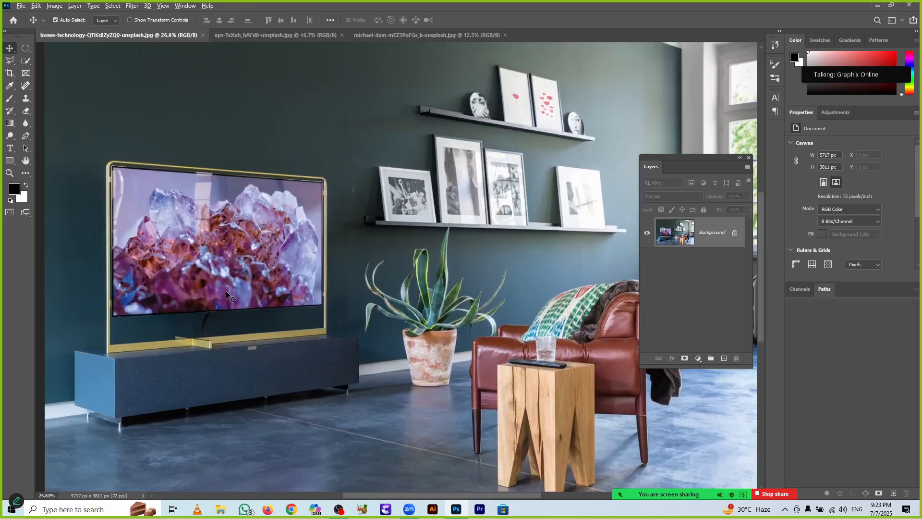
scroll(226, 292, up, 6)
drag(228, 291, 398, 286)
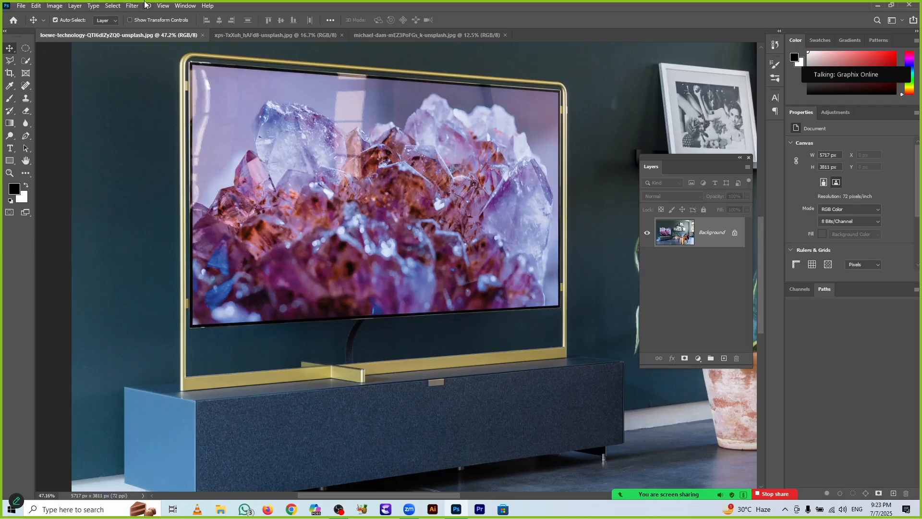
click(184, 6)
mouse_move(128, 10)
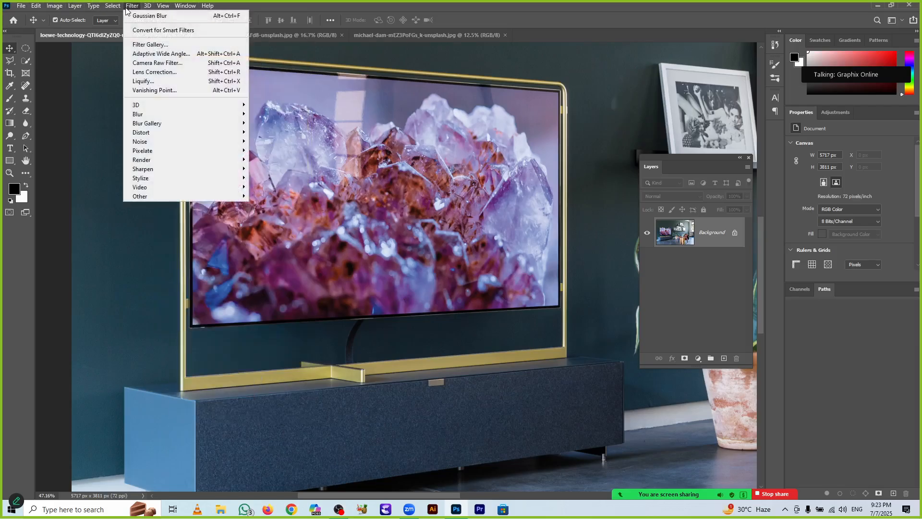
click(220, 91)
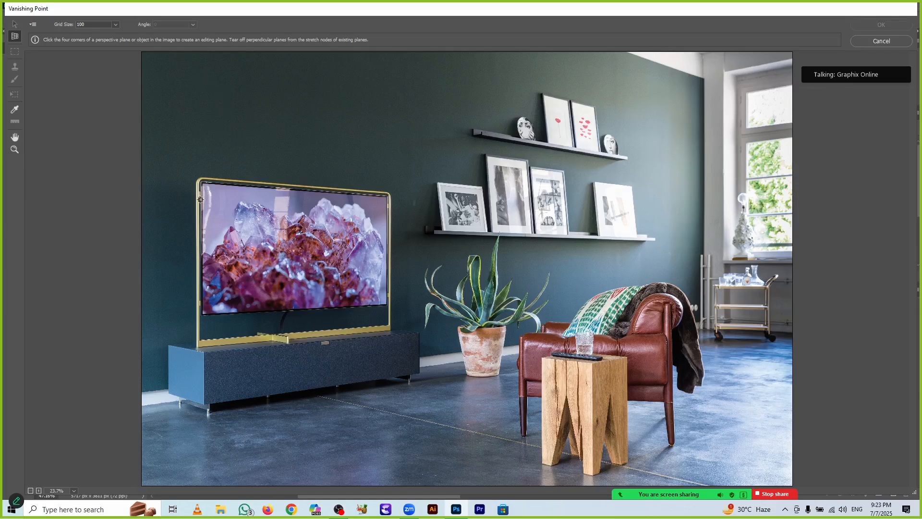
- Define a Vanishing Point perspective plane on the four corners of the television's screen
click(13, 152)
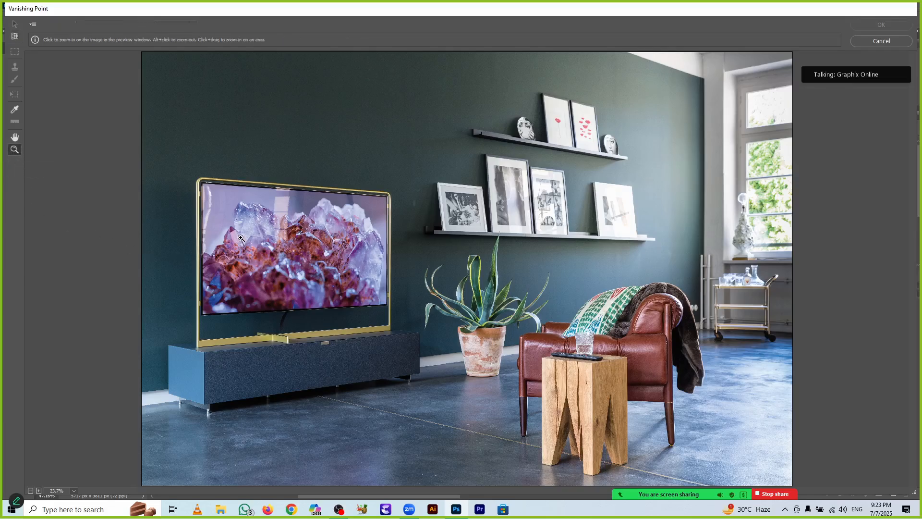
click(235, 241)
click(197, 256)
click(148, 287)
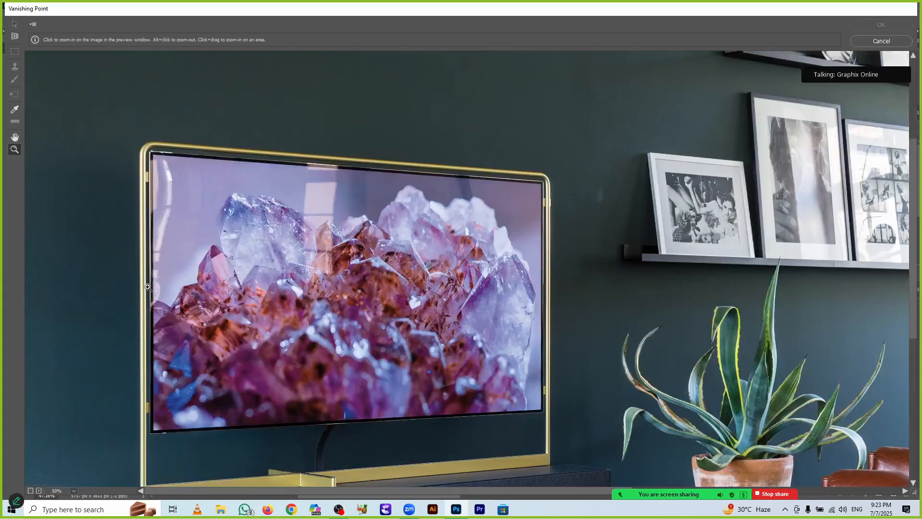
click(210, 394)
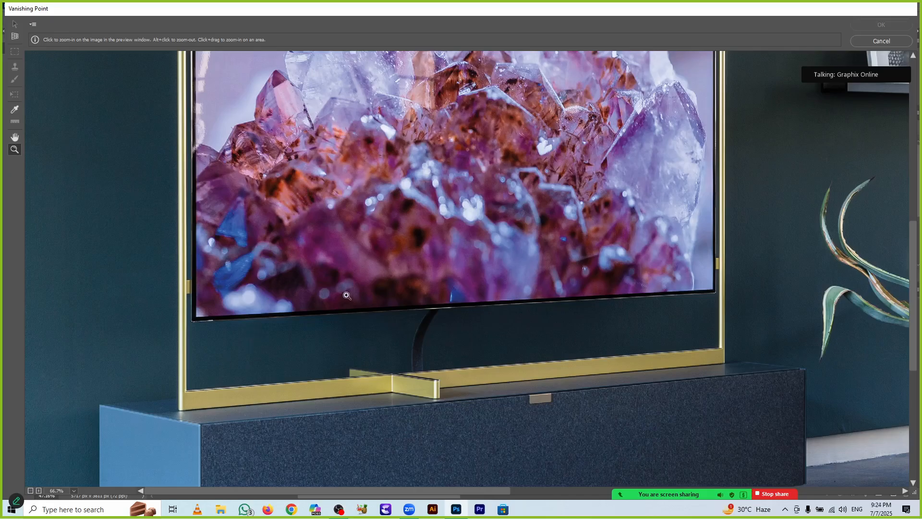
click(14, 137)
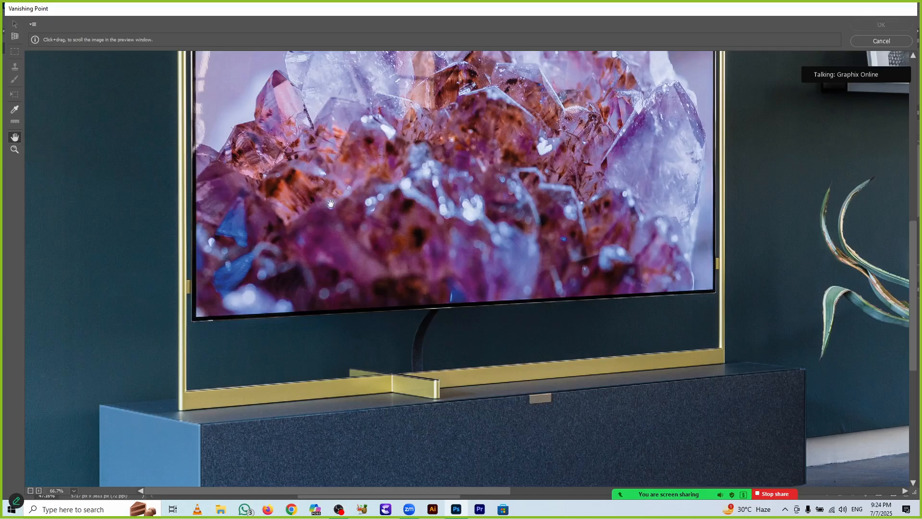
drag(356, 156, 355, 278)
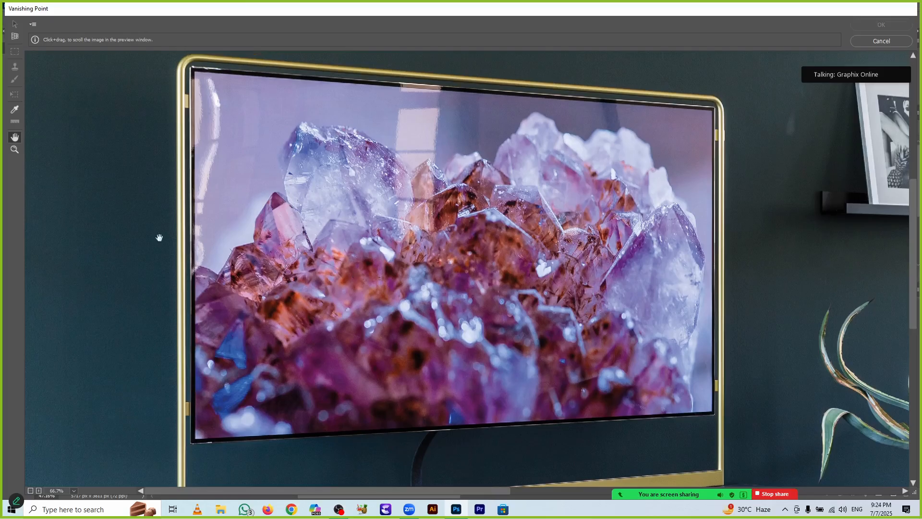
click(15, 36)
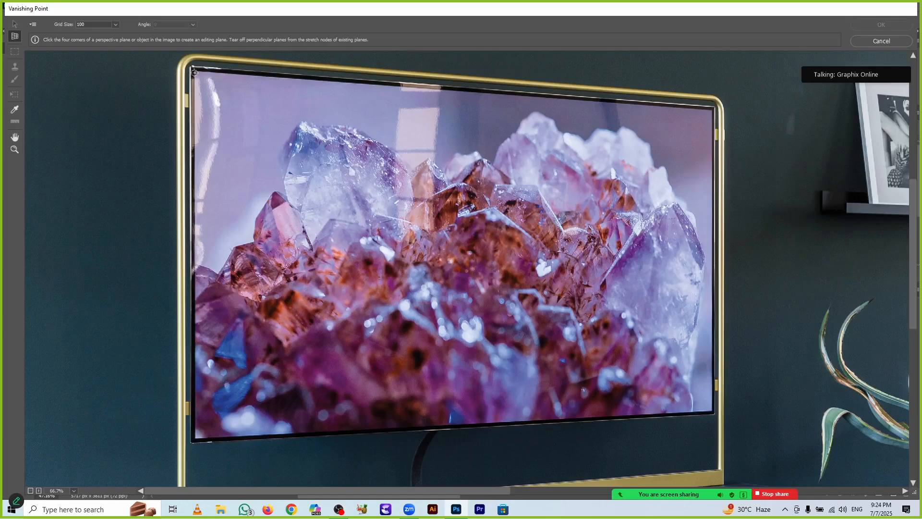
click(194, 71)
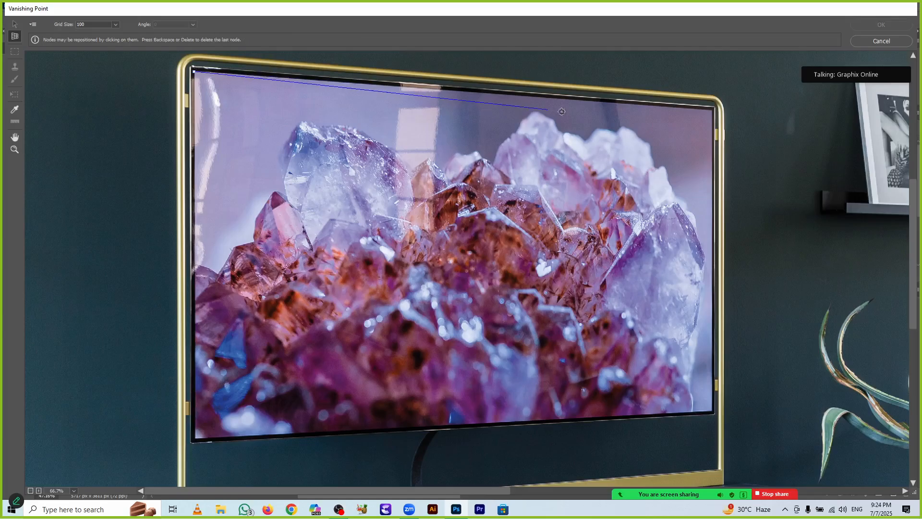
click(712, 110)
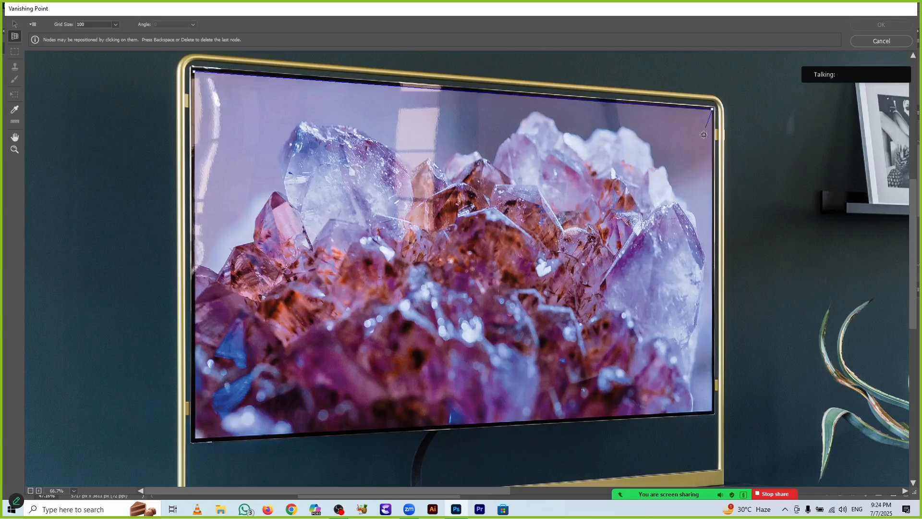
click(713, 410)
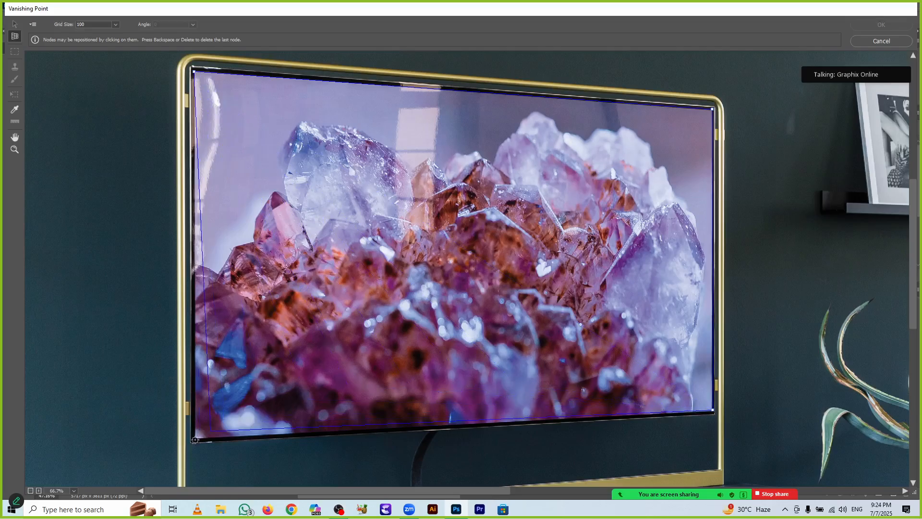
click(192, 441)
drag(193, 440, 196, 440)
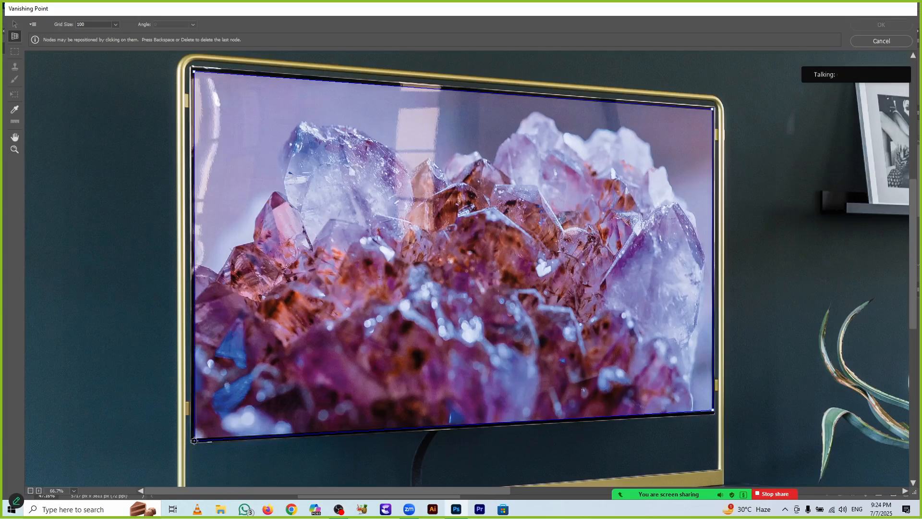
key(v)
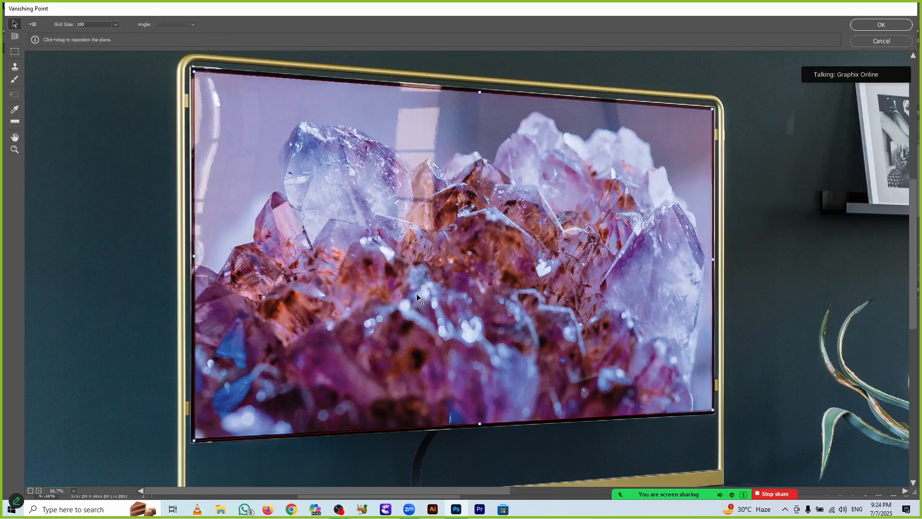
- Paste the copied portrait into Vanishing Point as a floating selection over the living-room photo
key(alt)
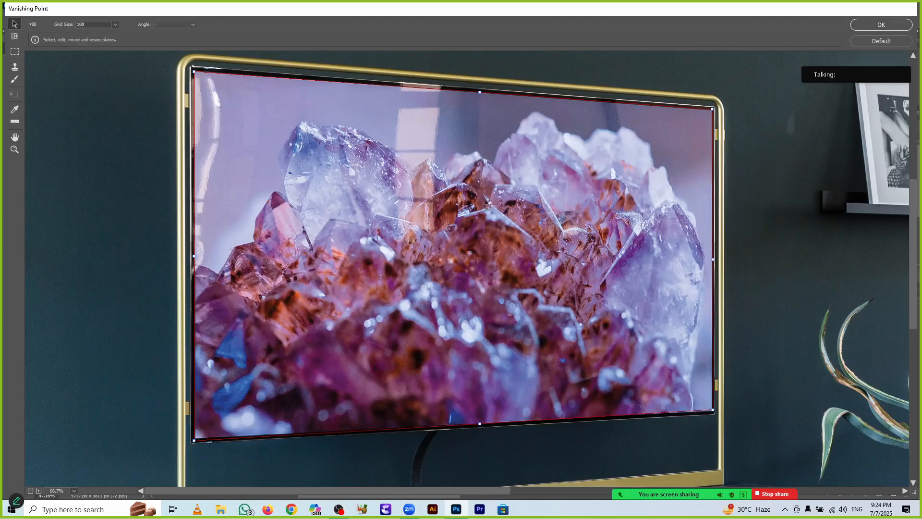
key(ctrl+v)
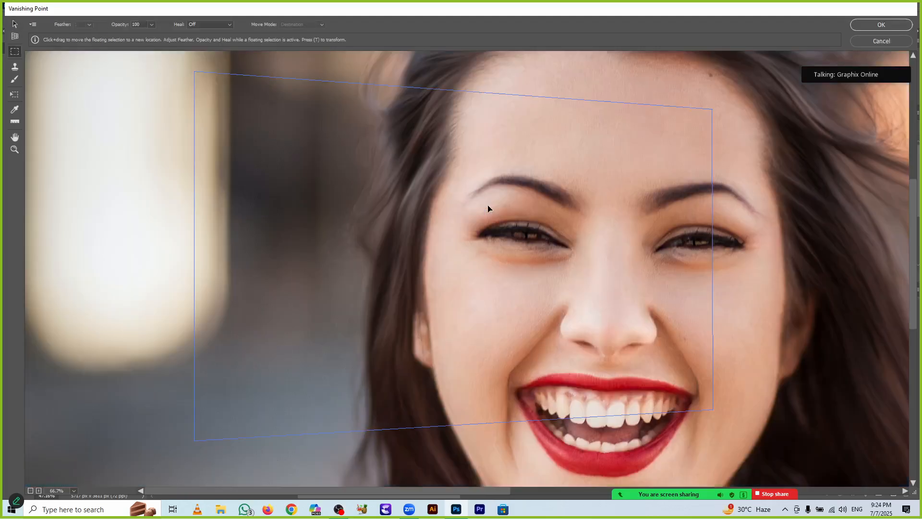
click(12, 152)
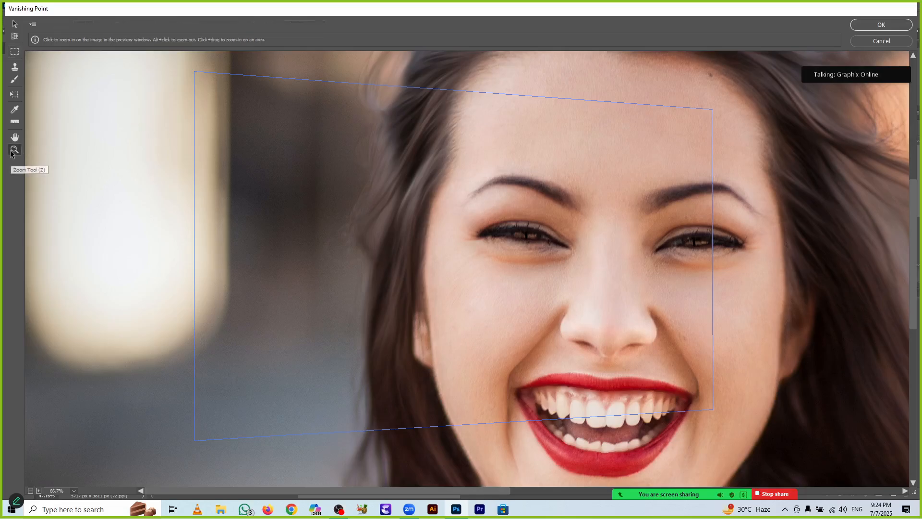
alt+click(118, 179)
alt+click(118, 179)
alt+click(118, 179)
alt+click(119, 179)
alt+click(118, 179)
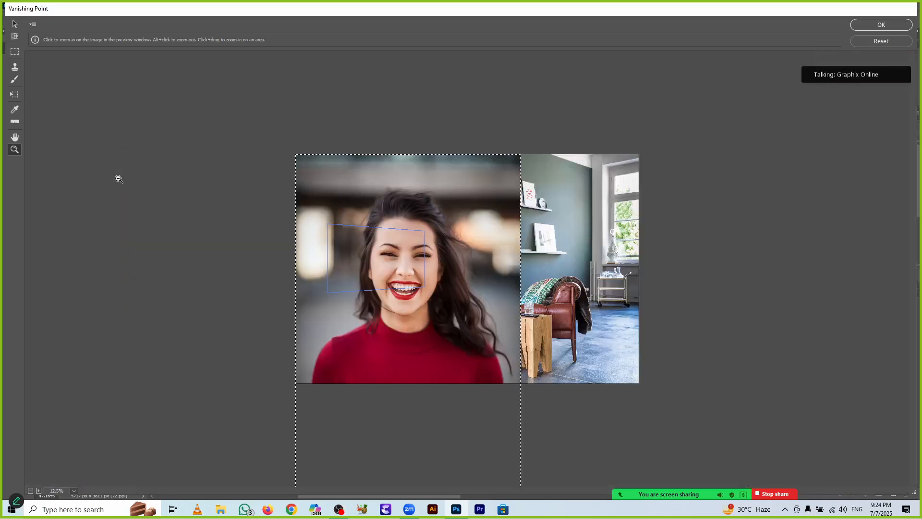
alt+click(118, 179)
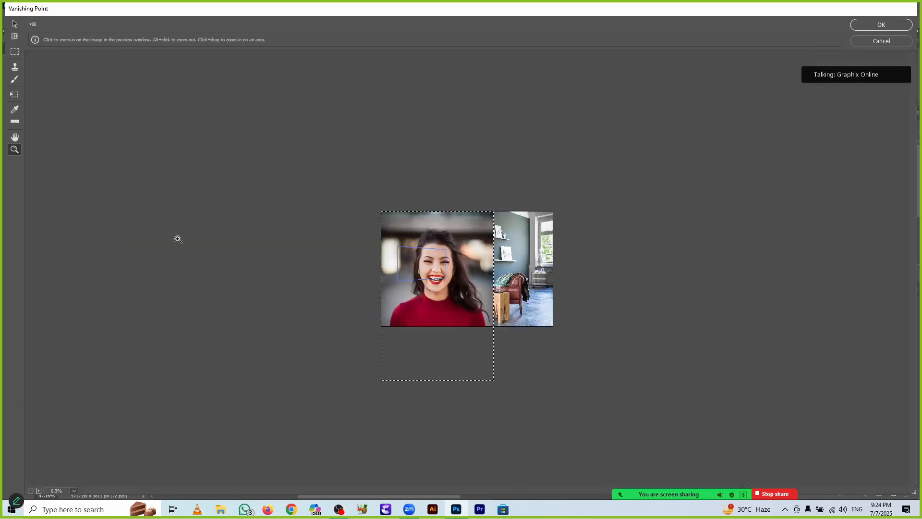
- Scale the pasted portrait down with the Transform tool to roughly the height of the television and its stand
key(t)
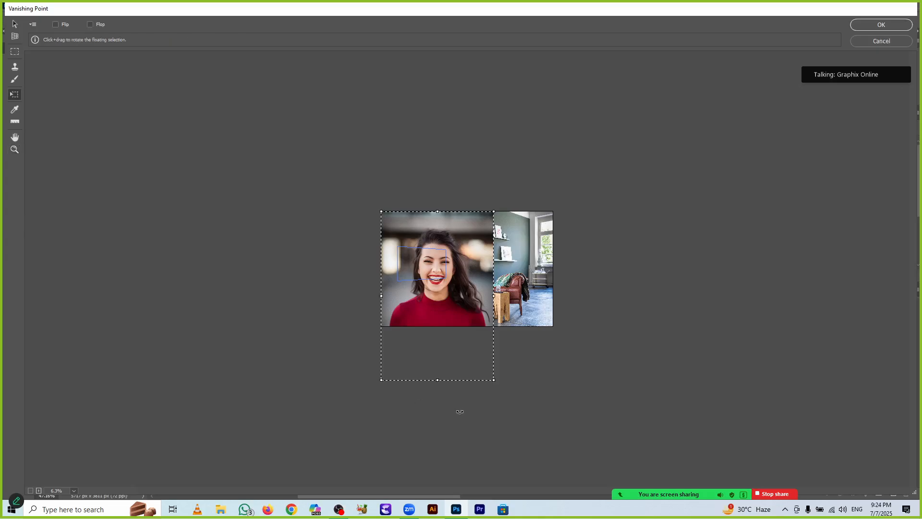
mouse_move(437, 381)
mouse_down()
mouse_move(436, 365)
mouse_move(427, 367)
mouse_up()
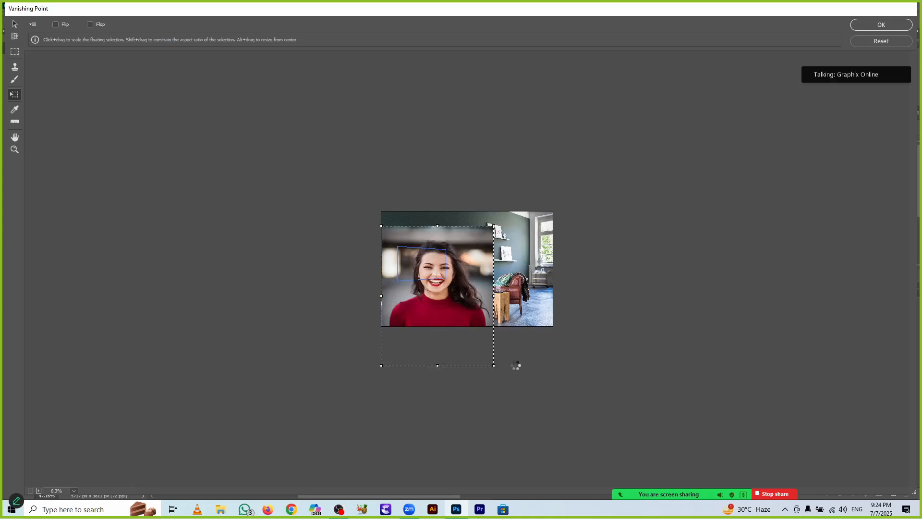
drag(496, 366, 494, 364)
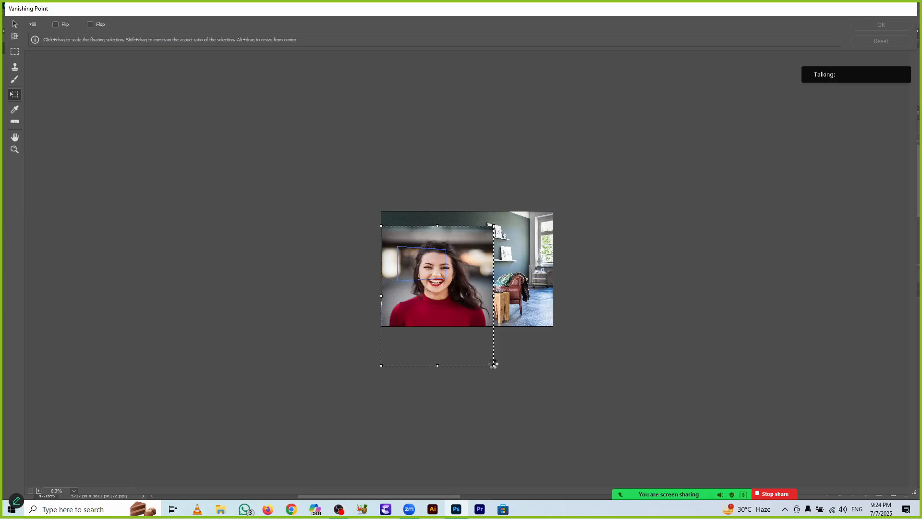
drag(494, 364, 466, 334)
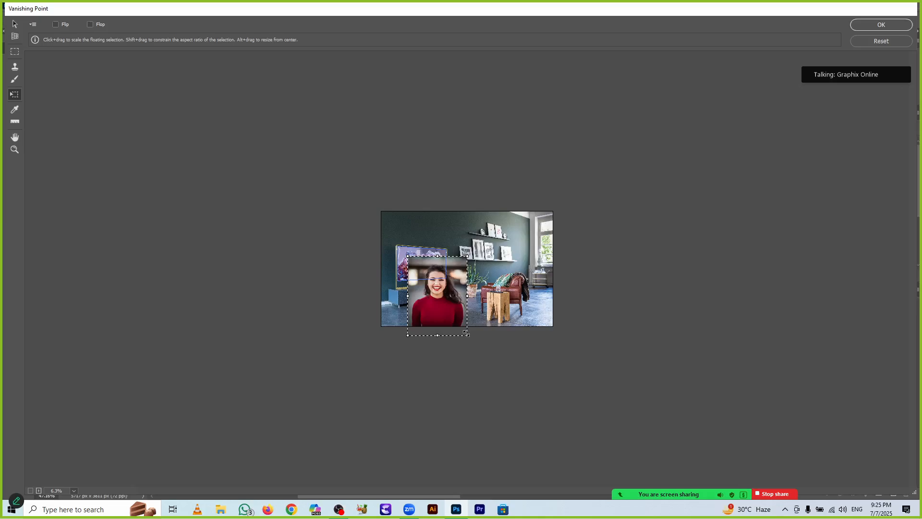
drag(465, 333, 466, 335)
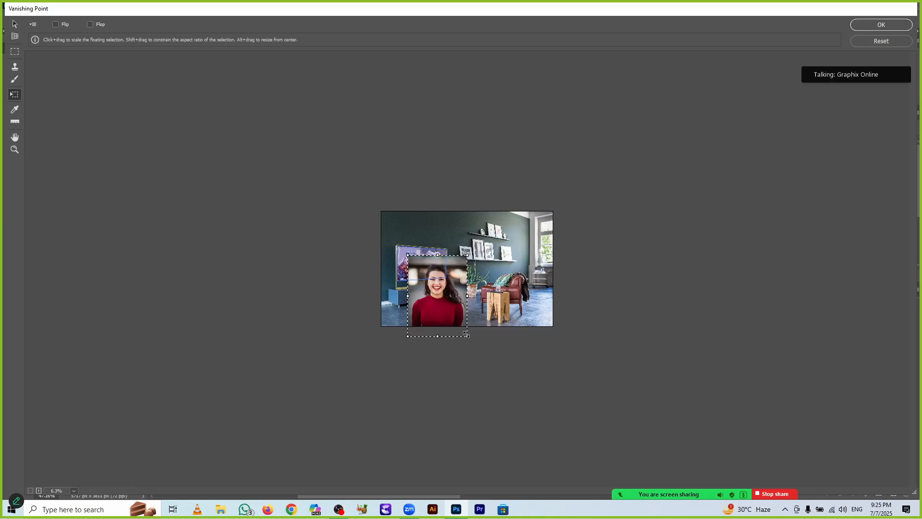
key(Return)
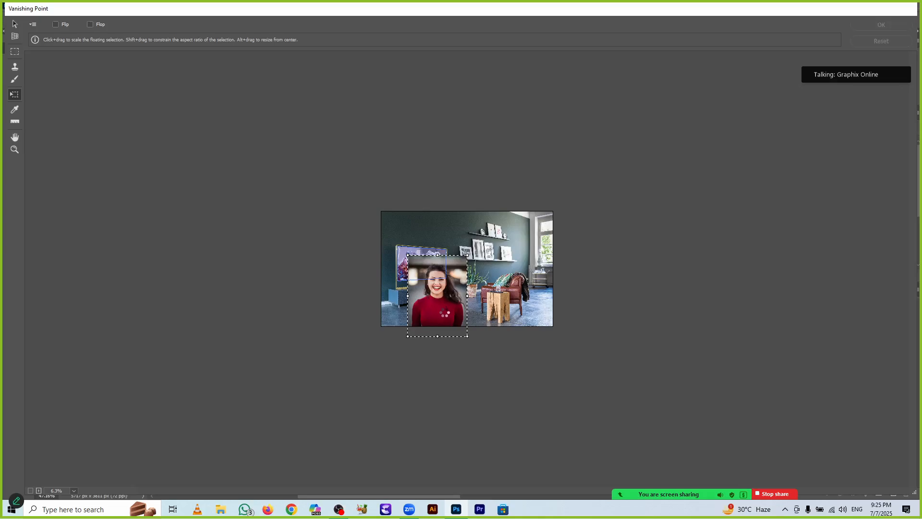
drag(467, 335, 455, 331)
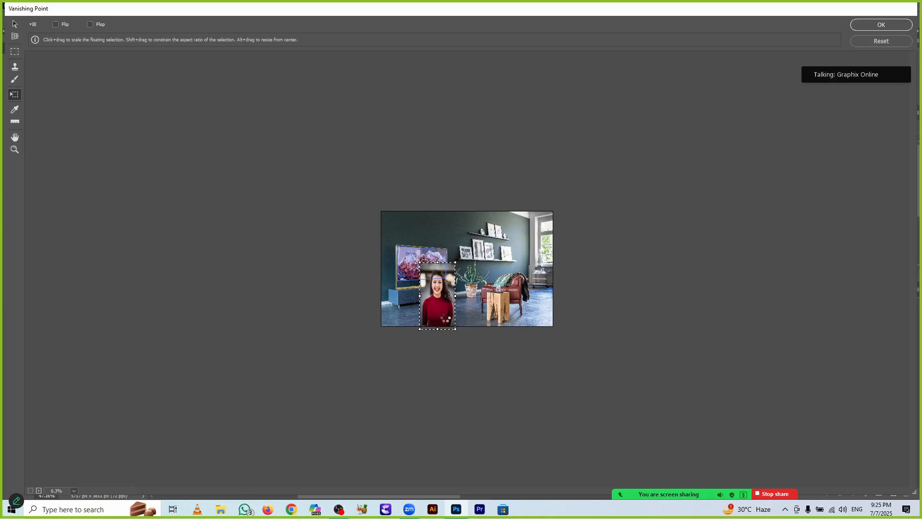
- Try covering the television with the portrait by moving it over the screen, widening it to the screen's width and applying the filter
drag(446, 320, 421, 304)
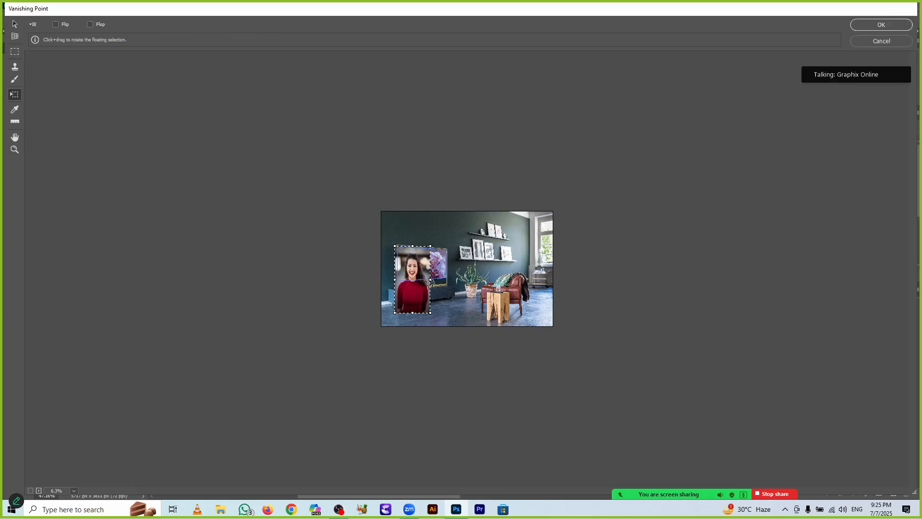
drag(430, 279, 448, 279)
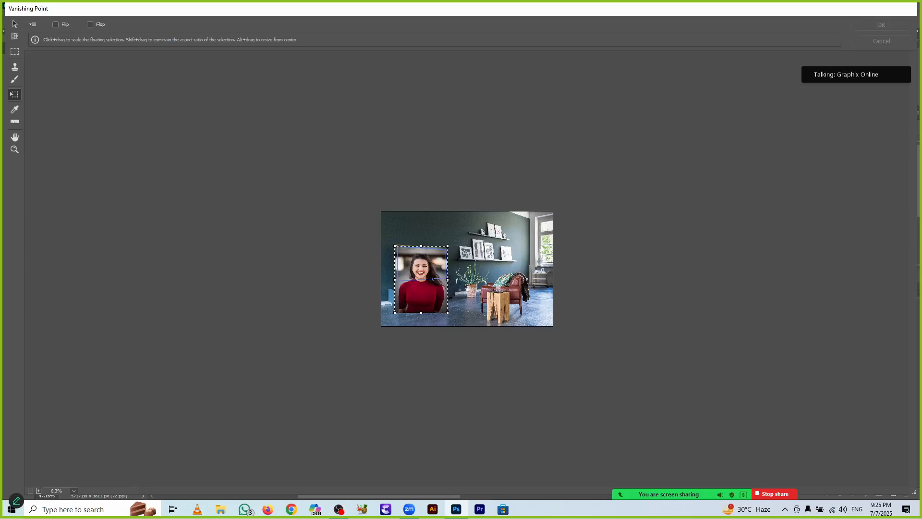
key(Return)
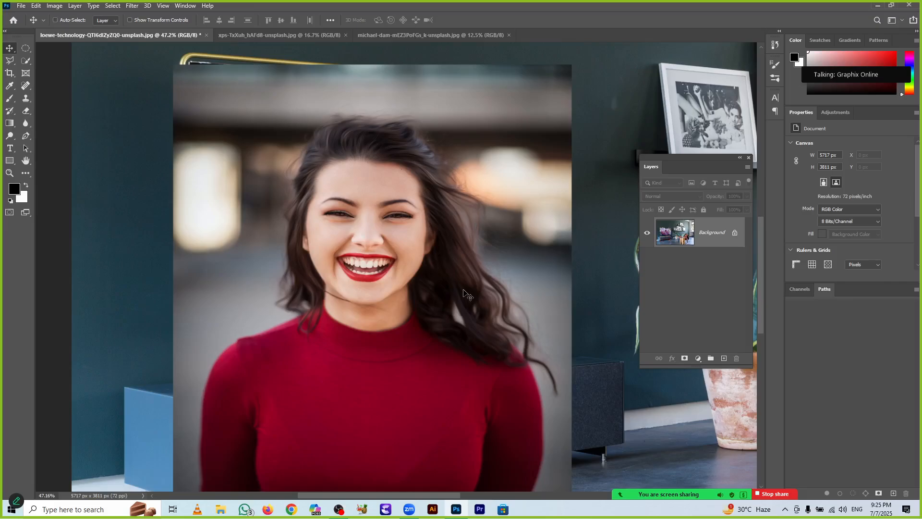
- Undo the Vanishing Point result on the living-room photo and close the portrait image
key(ctrl+z)
click(578, 186)
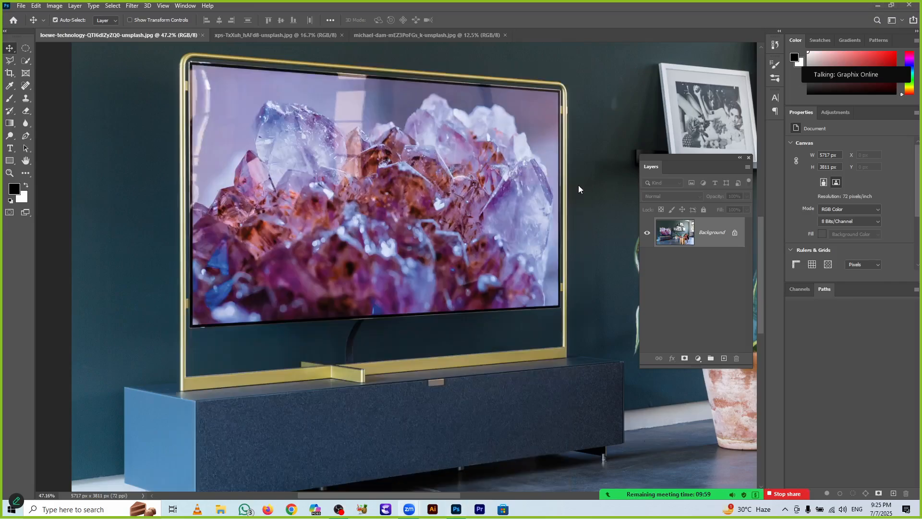
click(427, 35)
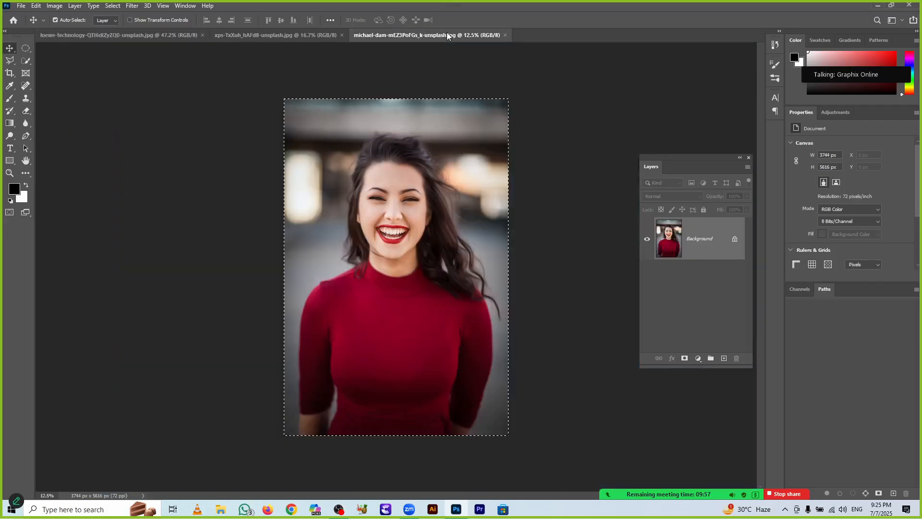
click(504, 35)
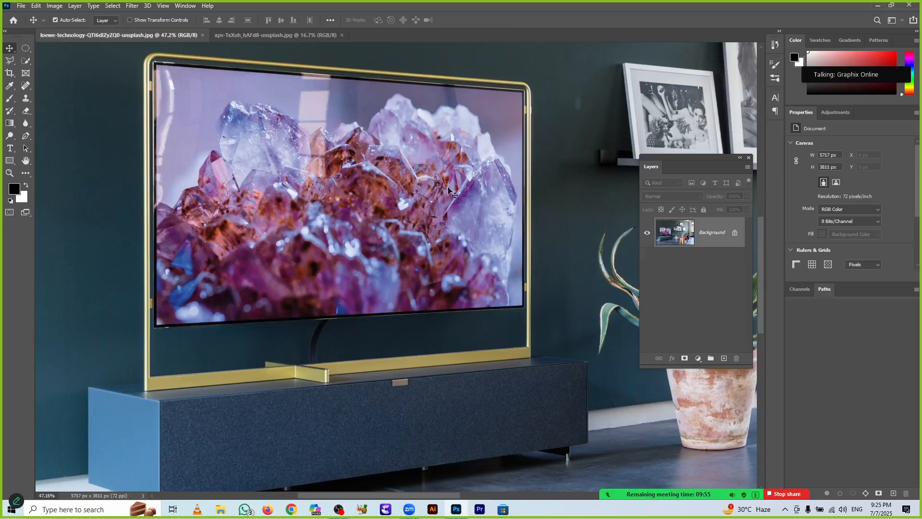
- Open the elevate photo of four women in front of a mural from the PHOTOSHOP IMAGES folder
click(291, 36)
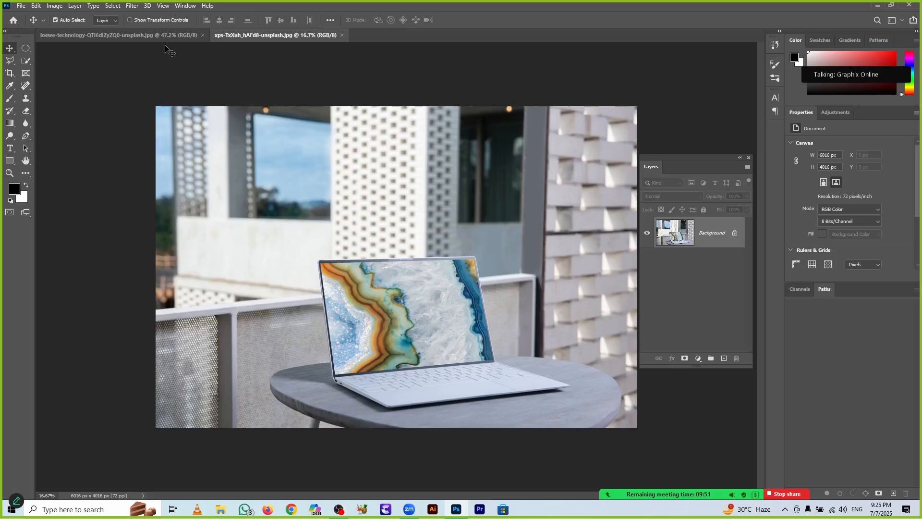
click(115, 35)
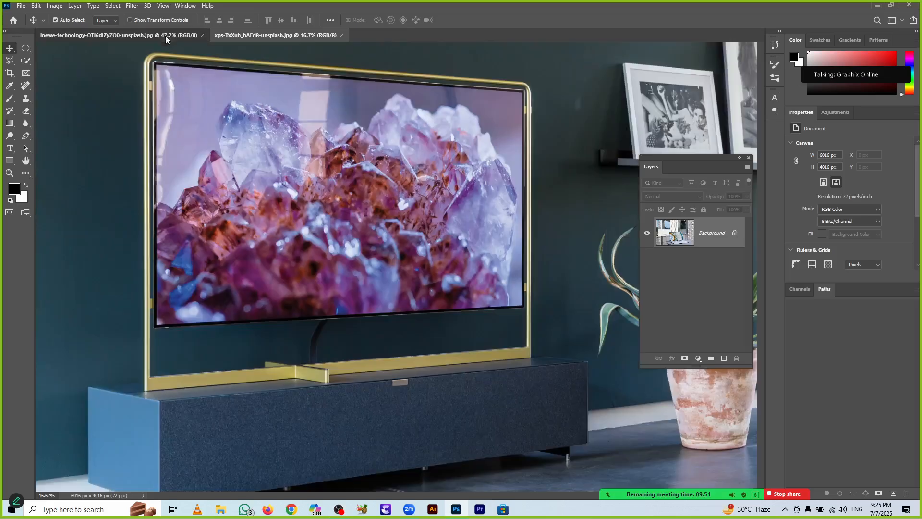
click(21, 6)
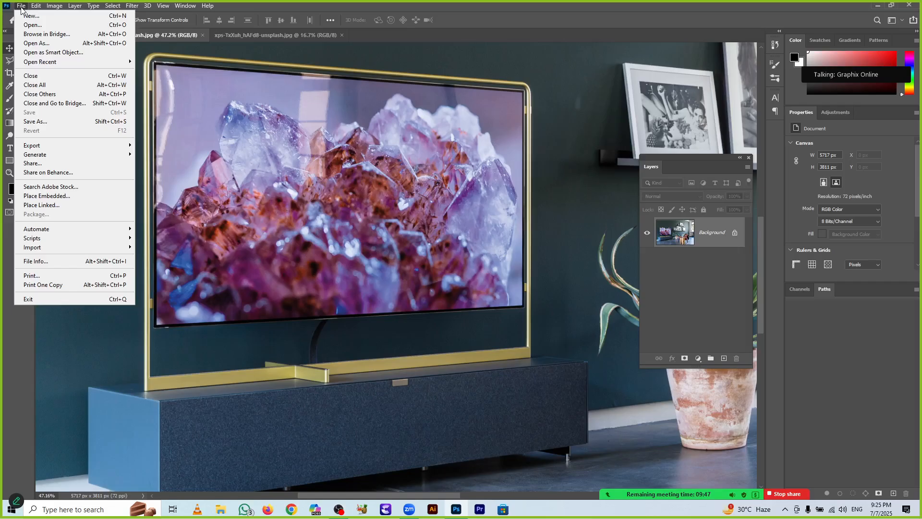
click(34, 33)
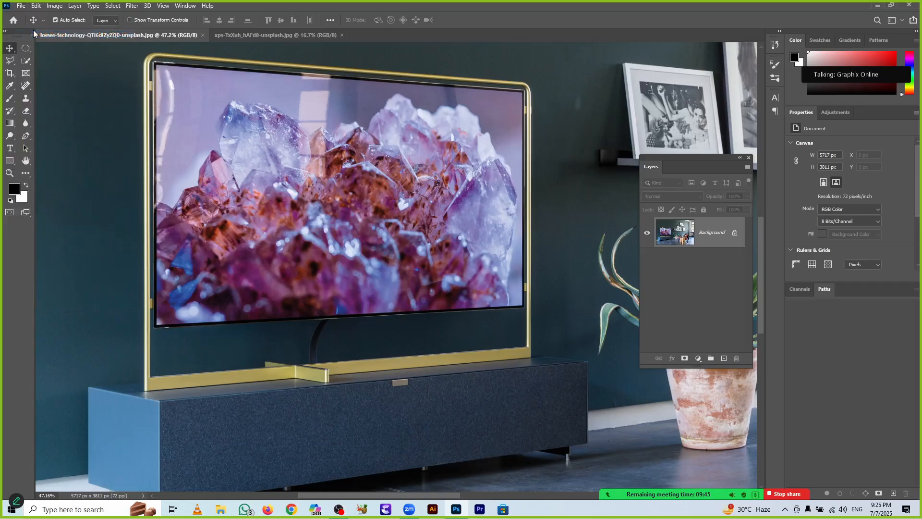
click(21, 6)
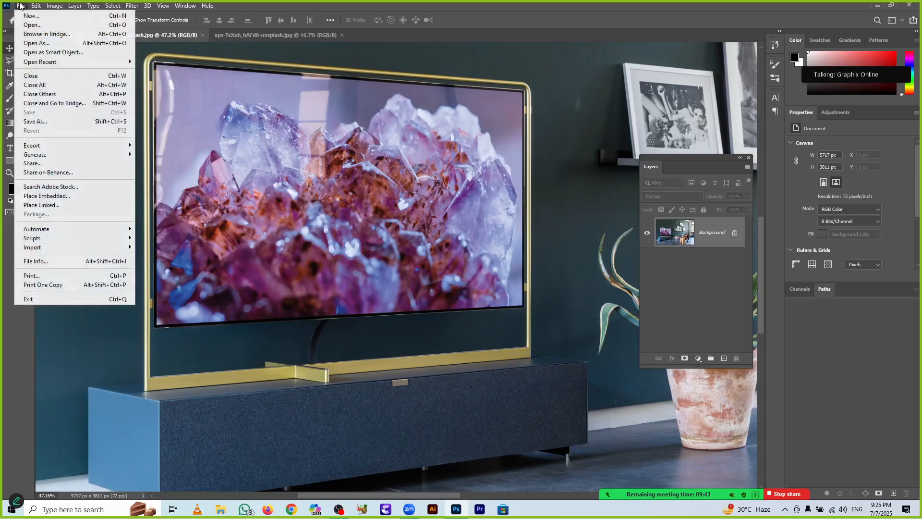
click(27, 26)
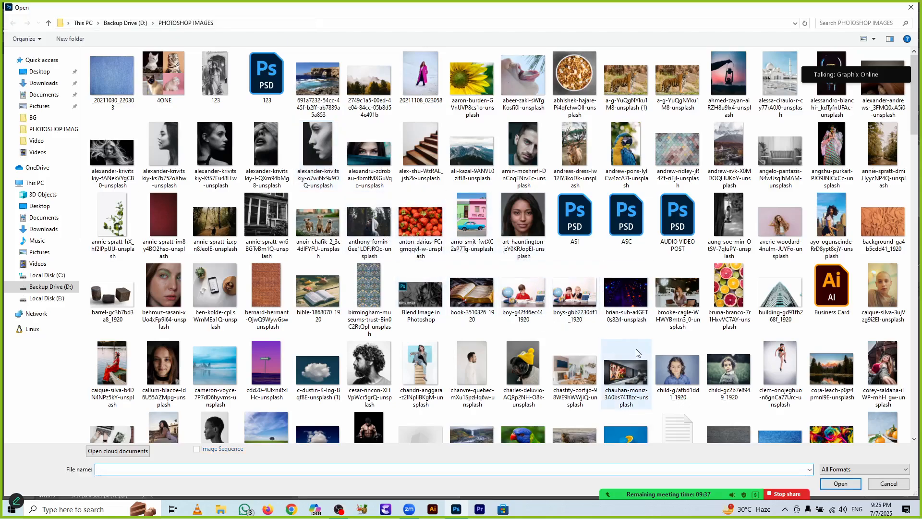
scroll(636, 353, down, 3)
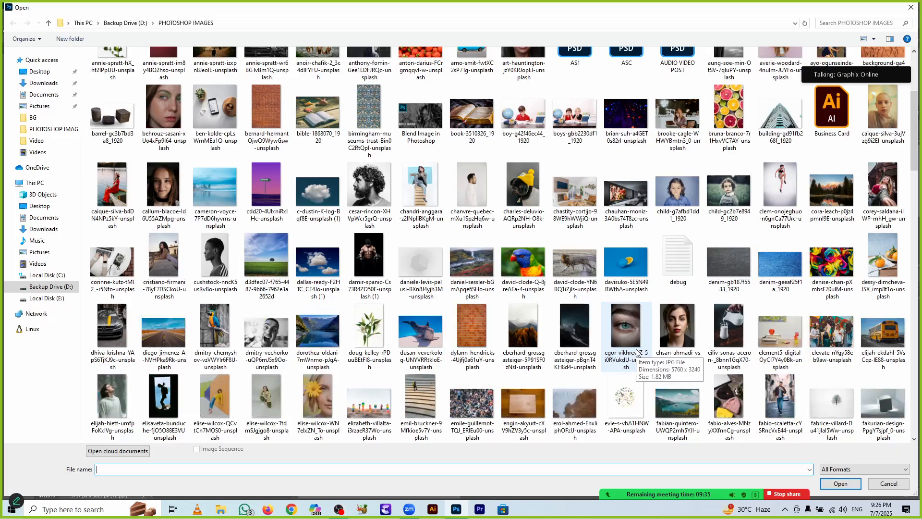
double_click(822, 338)
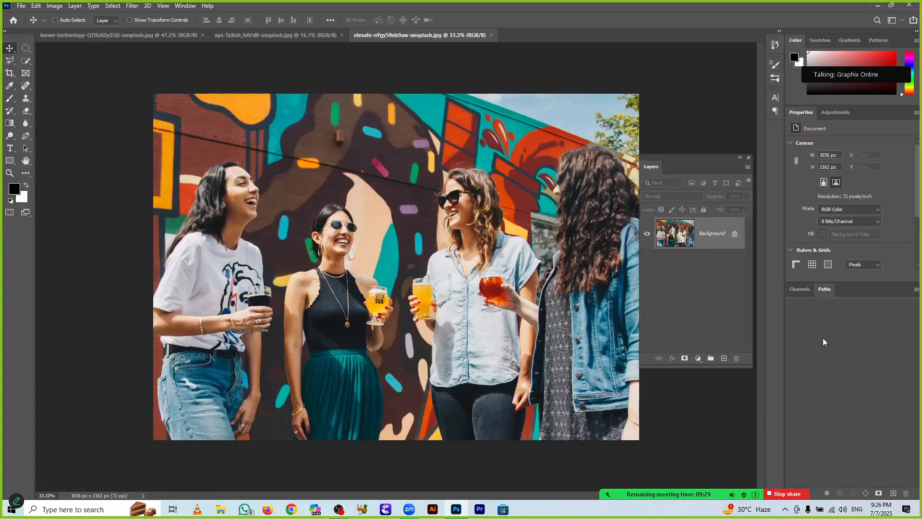
- Select the entire photo of the four women and open the Vanishing Point filter for the living-room photo
key(ctrl+a)
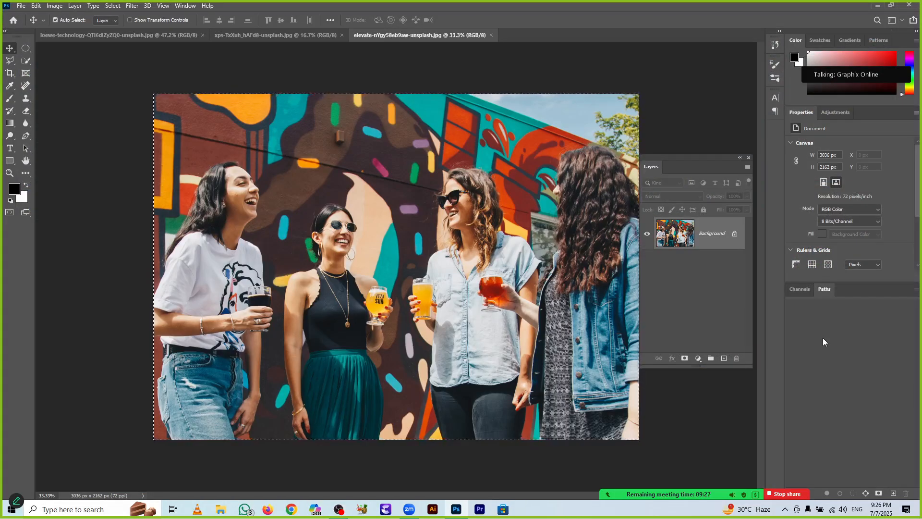
click(151, 31)
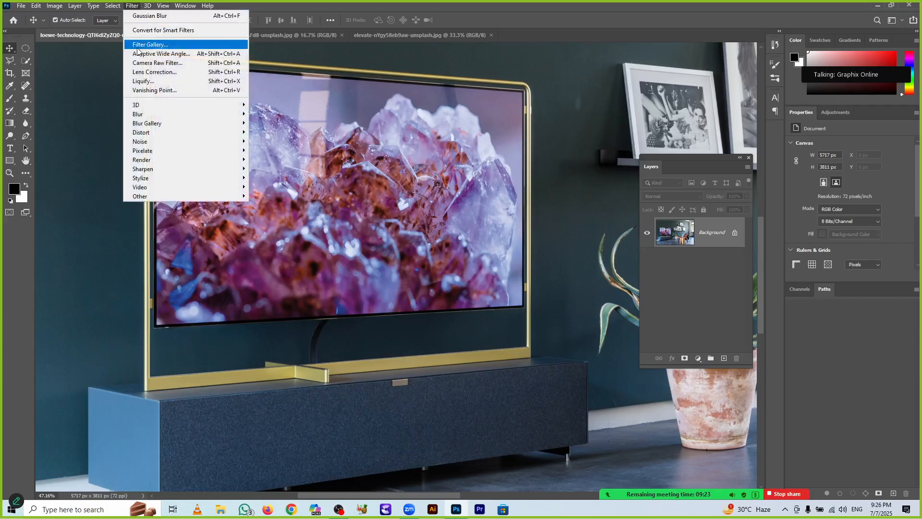
click(146, 91)
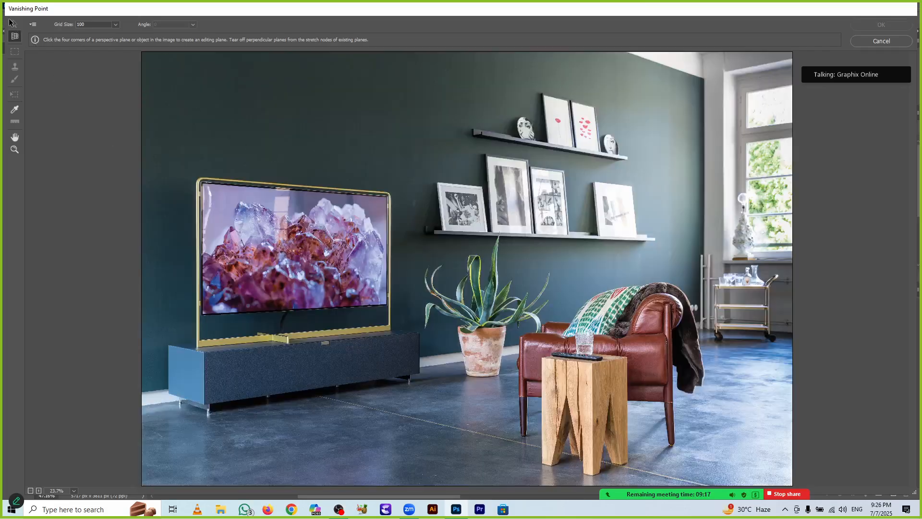
- Create a perspective plane on the television screen's four corners and pull its misplaced node onto the screen's lower-left corner
click(248, 217)
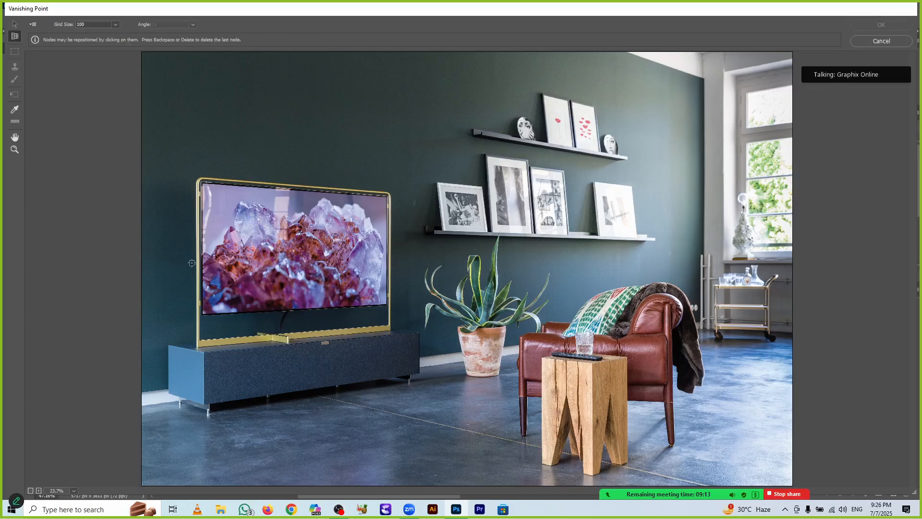
click(14, 150)
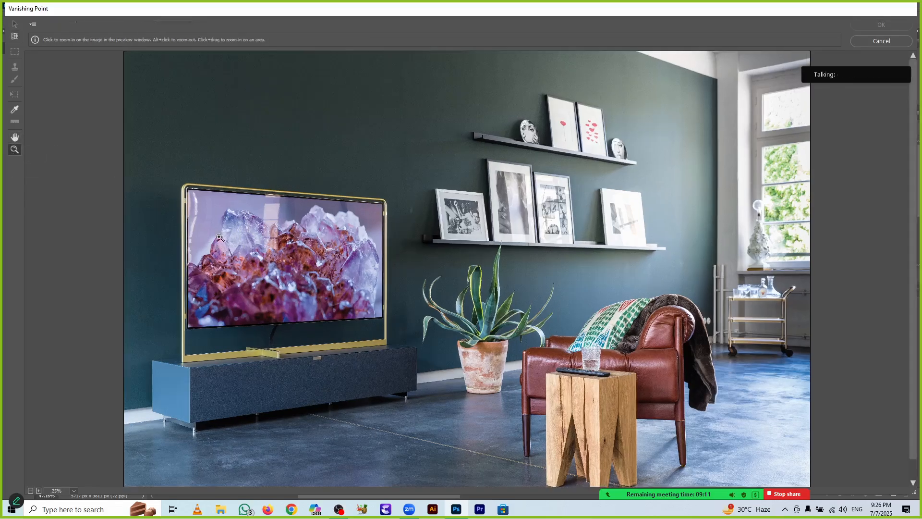
click(233, 238)
click(200, 243)
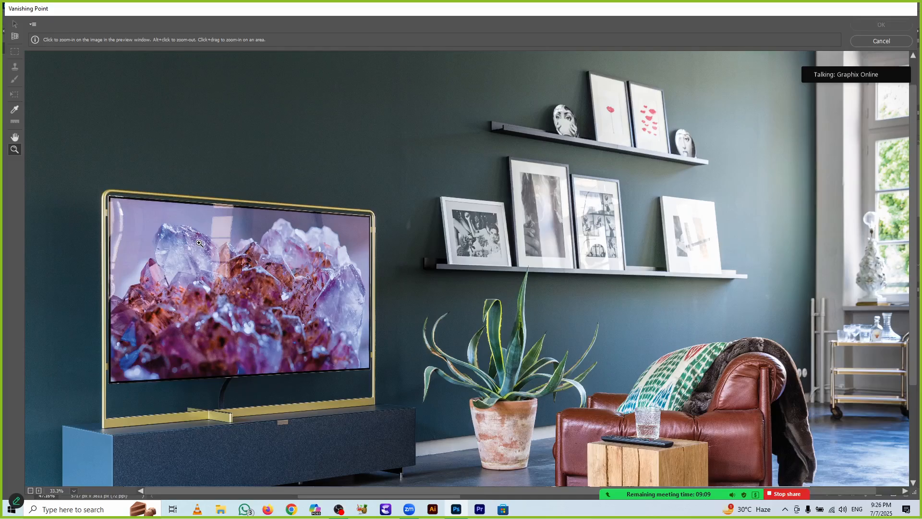
click(14, 36)
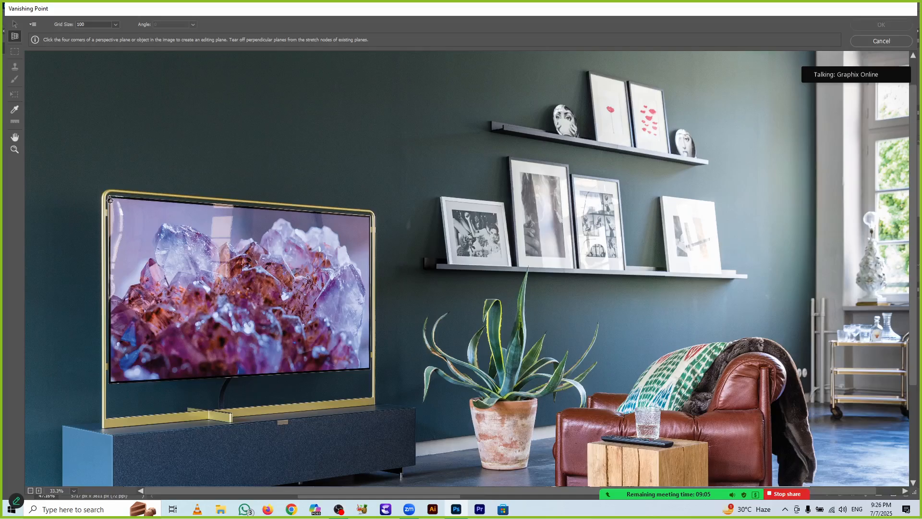
click(111, 198)
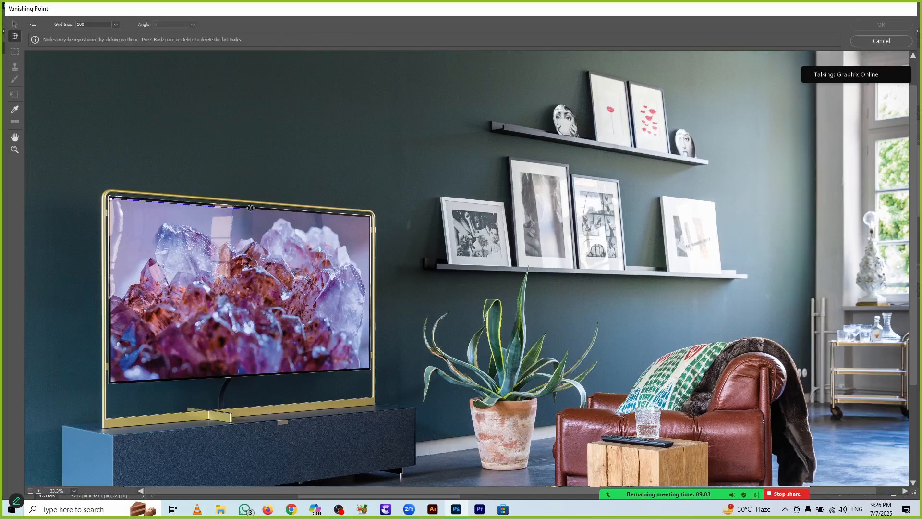
click(372, 216)
click(369, 368)
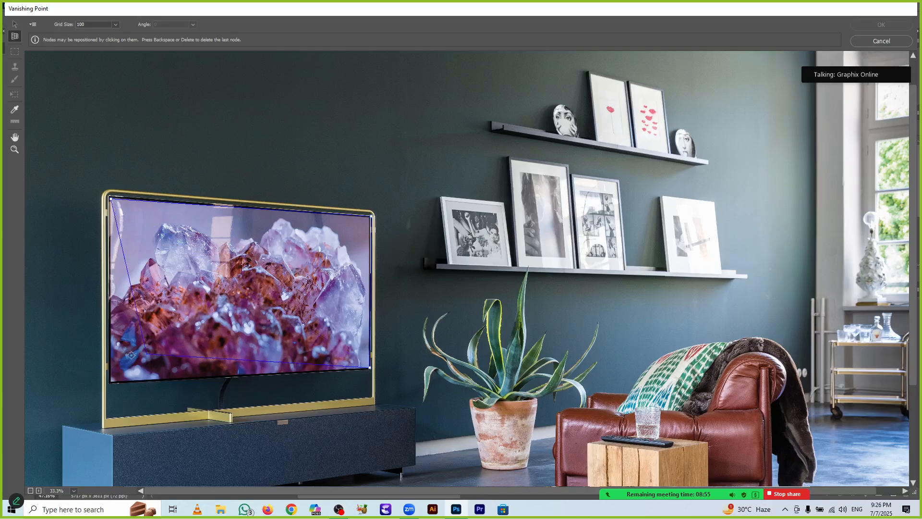
click(110, 383)
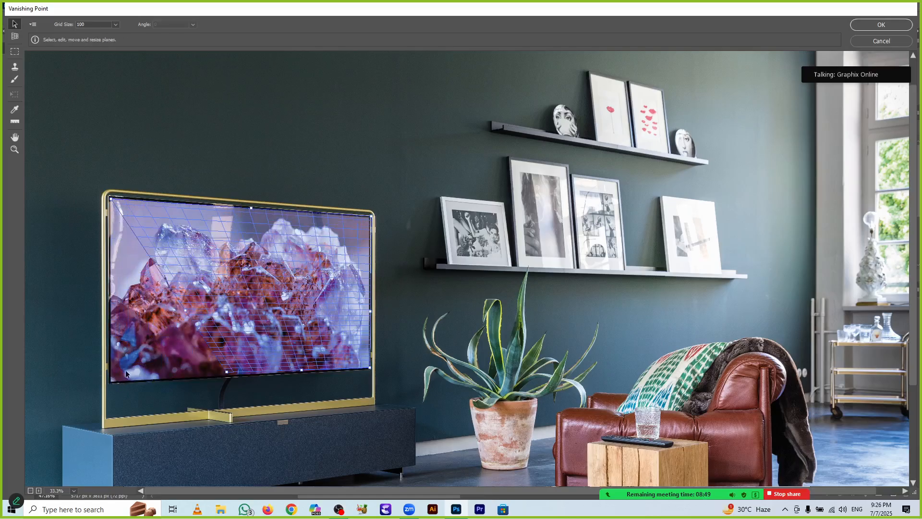
drag(226, 373, 111, 384)
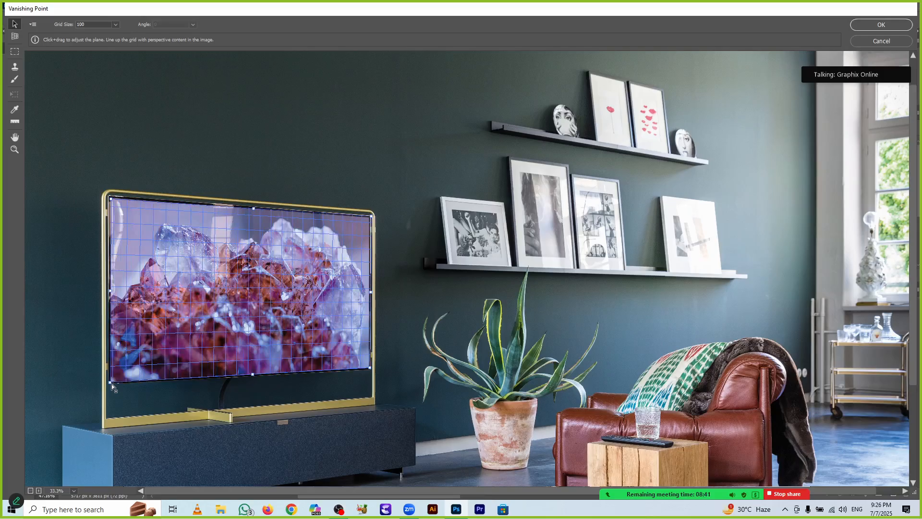
- Paste the photo of the four women, scale it down to roughly the television's size and move it onto the screen's plane
click(521, 231)
key(alt)
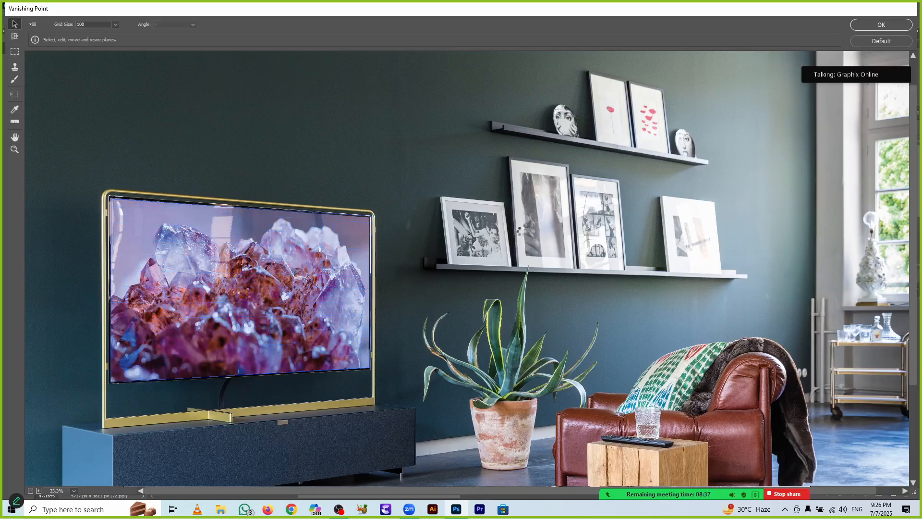
key(Return)
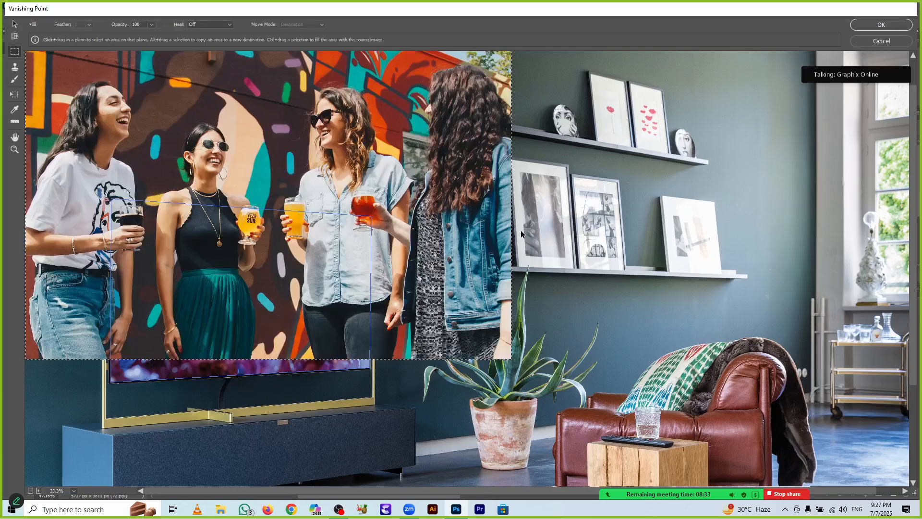
key(t)
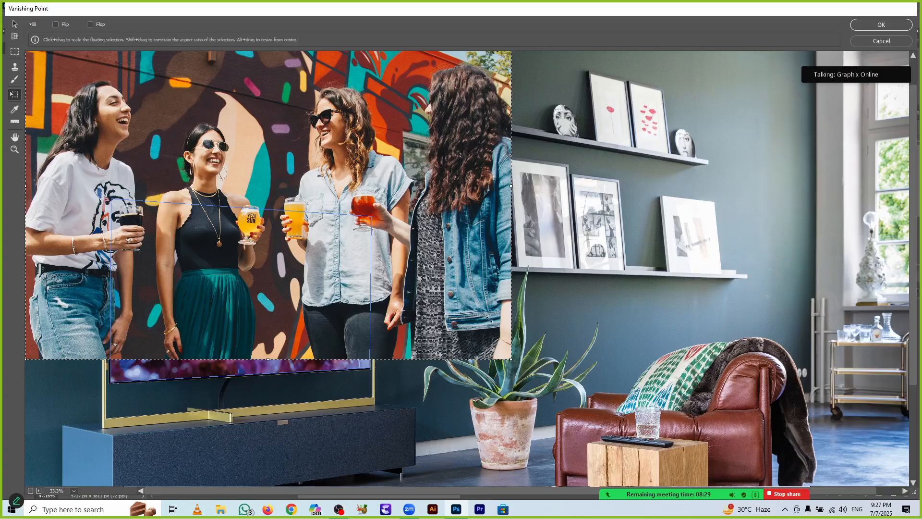
drag(460, 269, 368, 247)
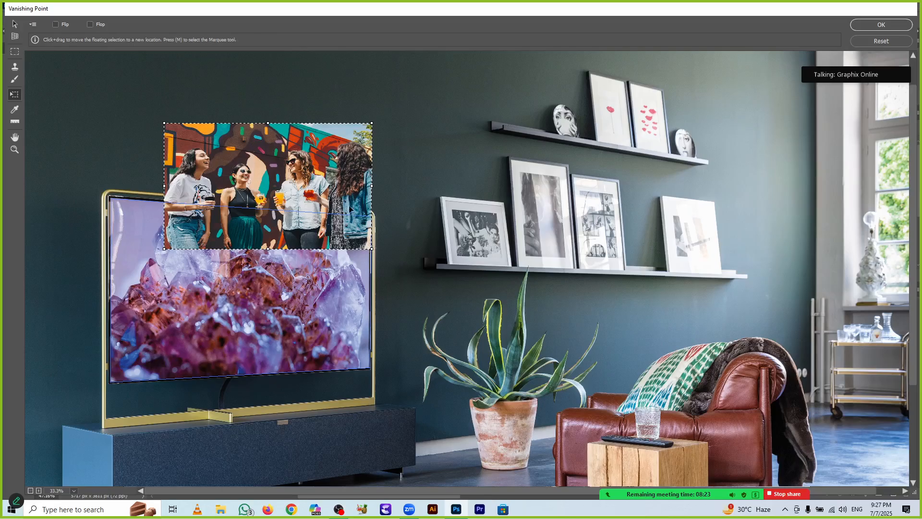
drag(338, 163, 344, 312)
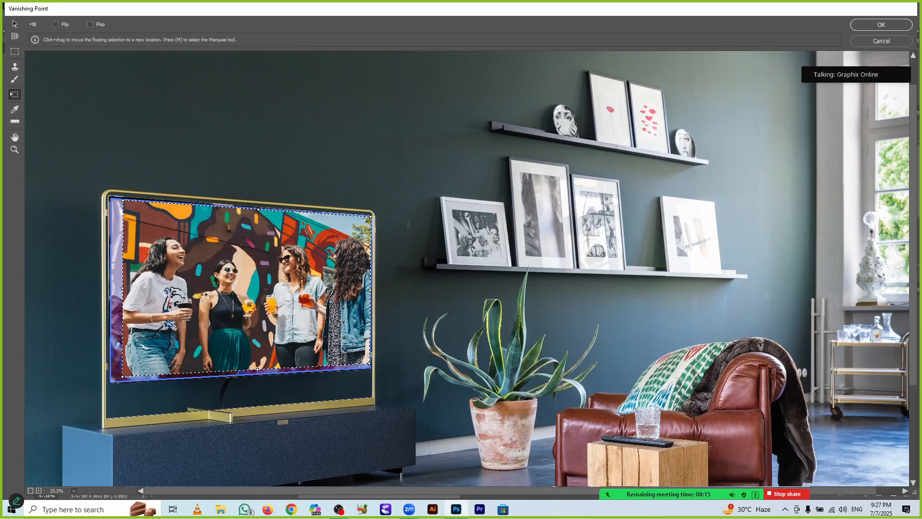
- Stretch the photo's left, bottom and top edges to fill the television screen, apply the filter and fit the whole image in view
drag(121, 290, 103, 290)
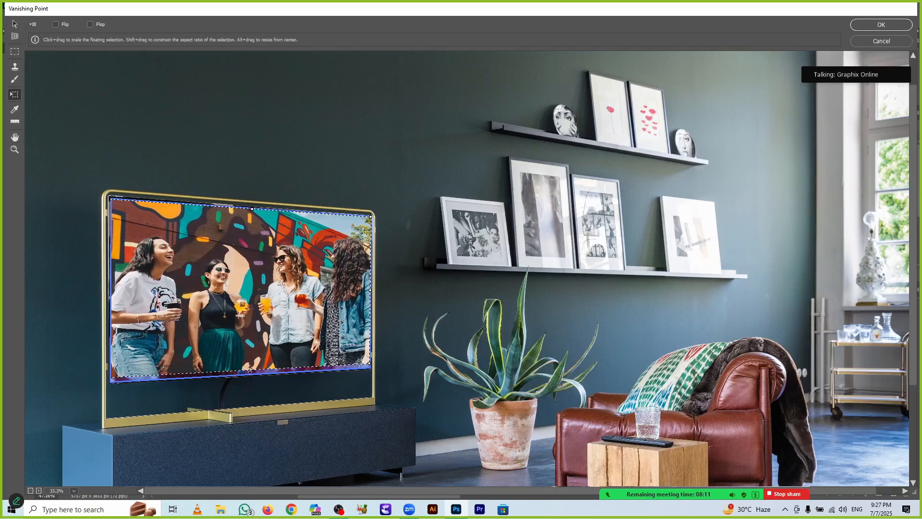
drag(250, 369, 252, 377)
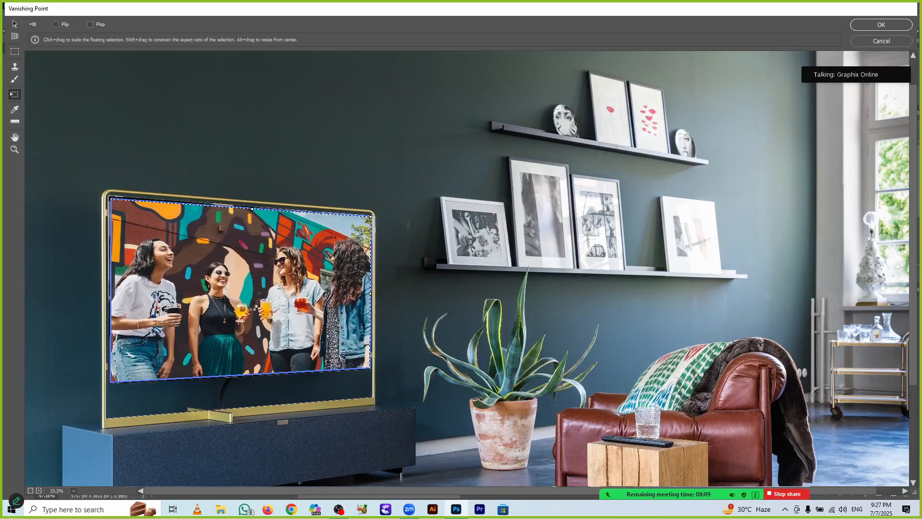
drag(252, 209, 253, 204)
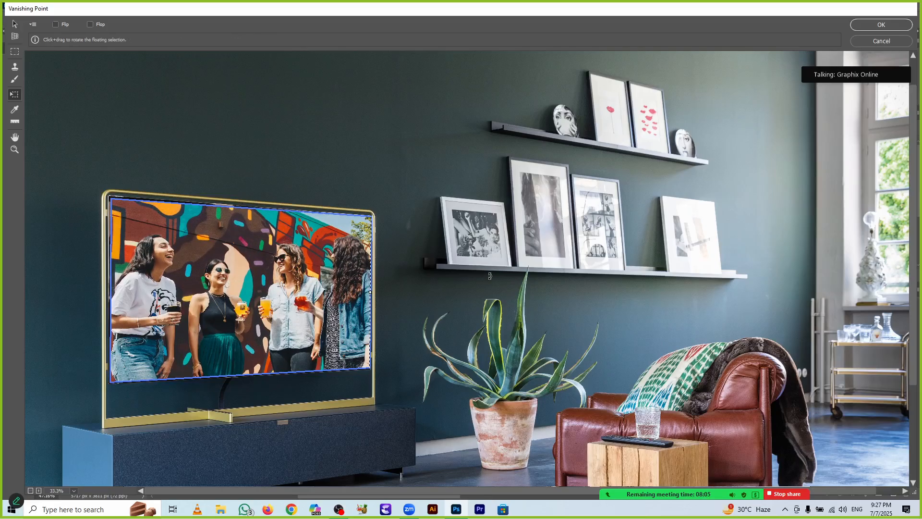
key(Return)
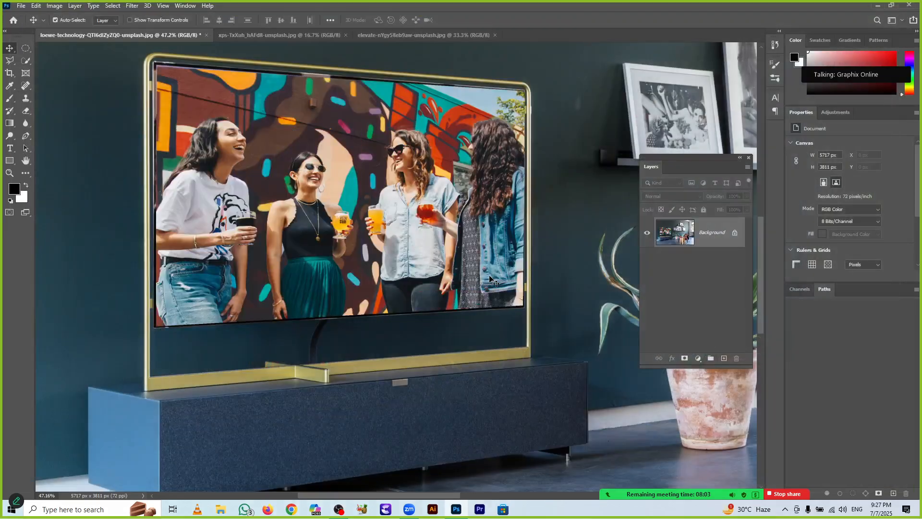
key(ctrl+0)
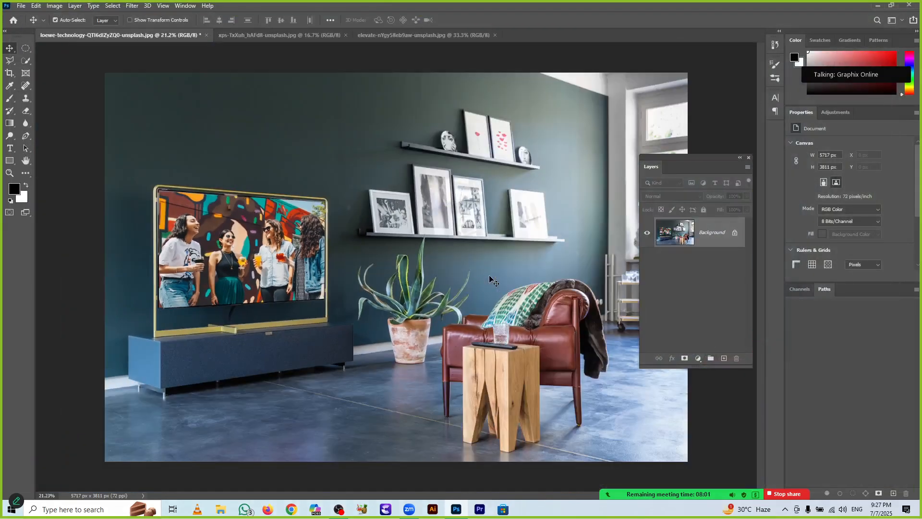